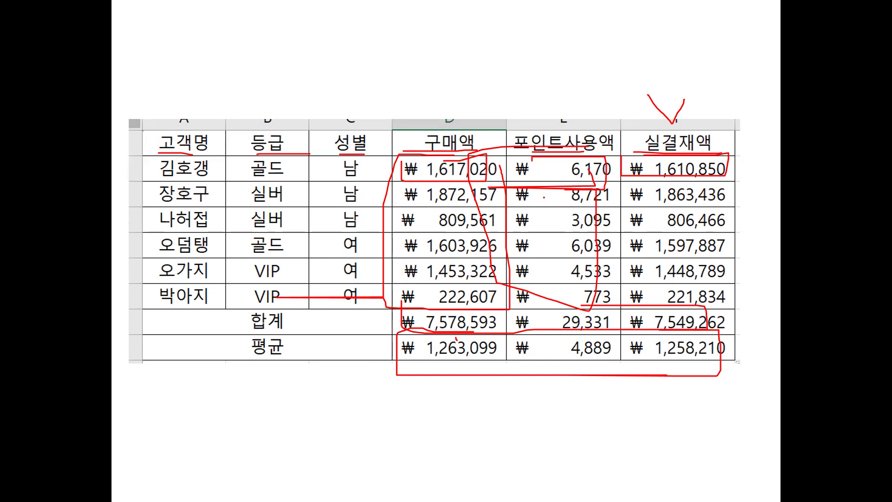
# Step: Outline the 실결재액 column and underline the customer names on the slide in red ink, then end the slide show keeping the ink annotations
pyautogui.moveTo(705, 156)
pyautogui.mouseDown()
pyautogui.moveTo(631, 153)
pyautogui.moveTo(625, 323)
pyautogui.moveTo(676, 339)
pyautogui.mouseUp()
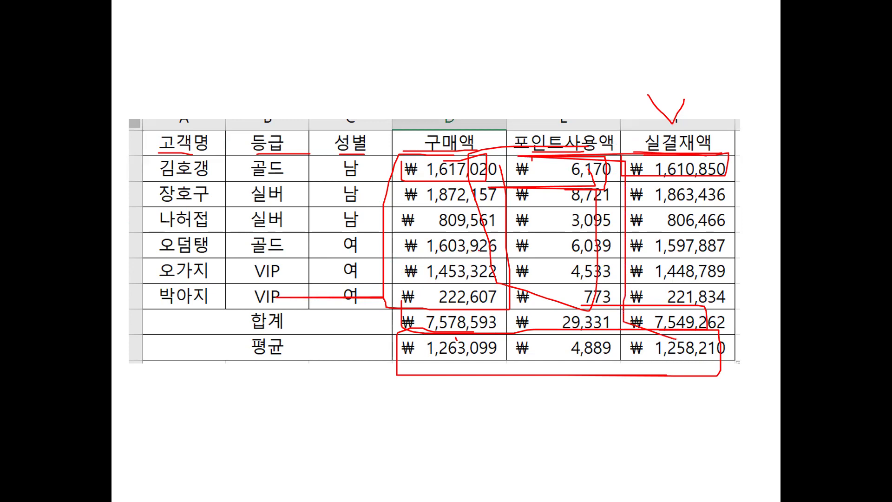
pyautogui.moveTo(132, 180); pyautogui.dragTo(208, 181)
pyautogui.moveTo(154, 203); pyautogui.dragTo(232, 204)
pyautogui.moveTo(164, 224); pyautogui.dragTo(218, 224)
pyautogui.moveTo(148, 256); pyautogui.dragTo(201, 255)
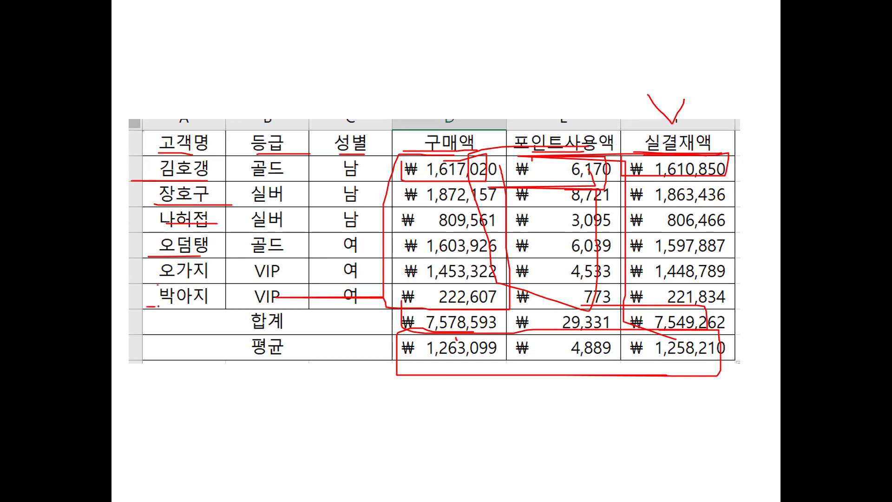
pyautogui.press('Escape')
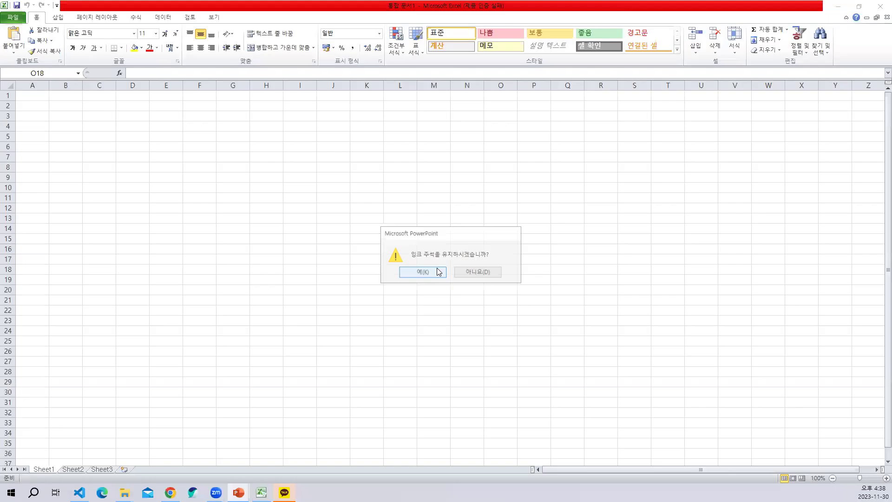
pyautogui.click(436, 271)
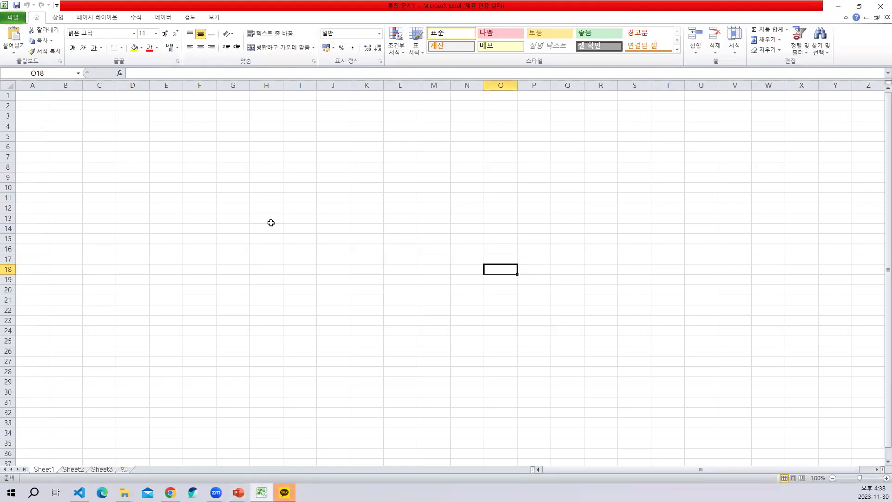
# Step: Switch to entering the table in Sheet1: put the header 고객명 in A1 and the first three customers' names in A2:A4
pyautogui.keyDown('ctrl'); pyautogui.scroll(4, 214, 207); pyautogui.keyUp('ctrl')
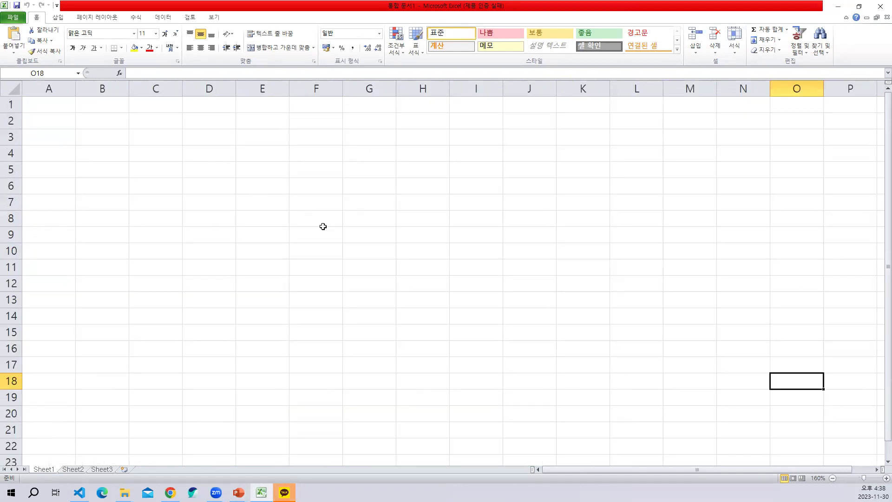
pyautogui.click(48, 111)
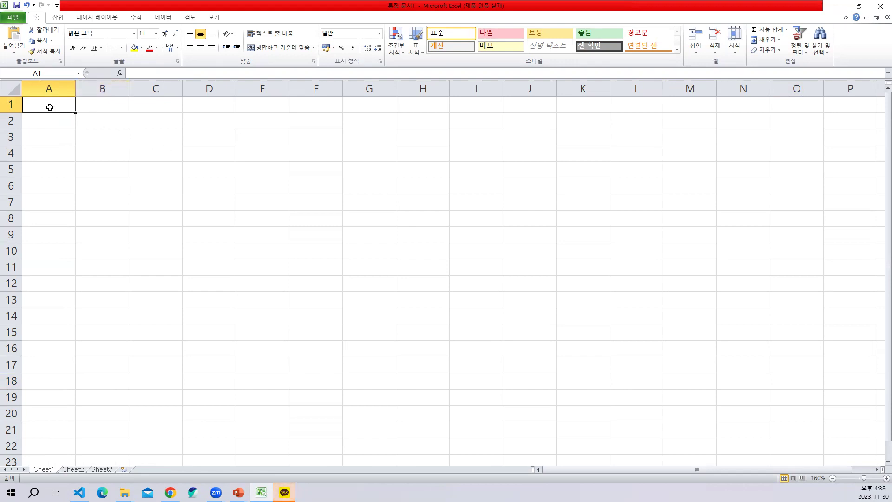
pyautogui.write('고객명')
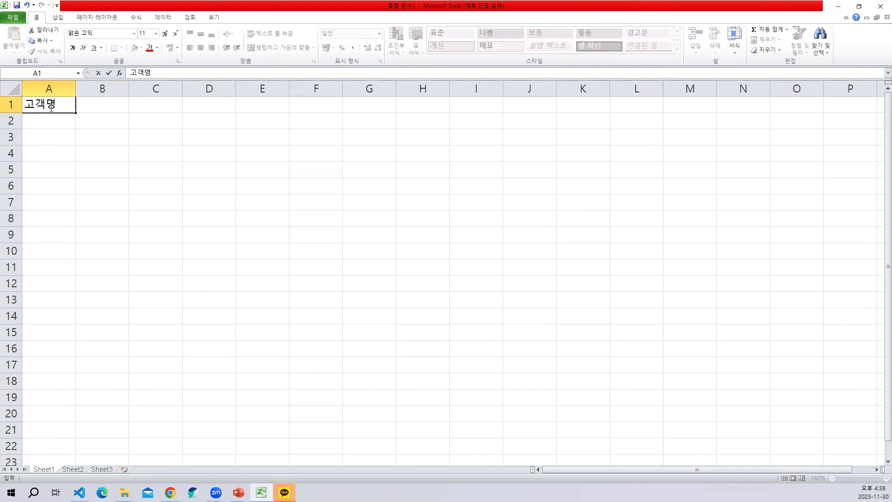
pyautogui.press('Return')
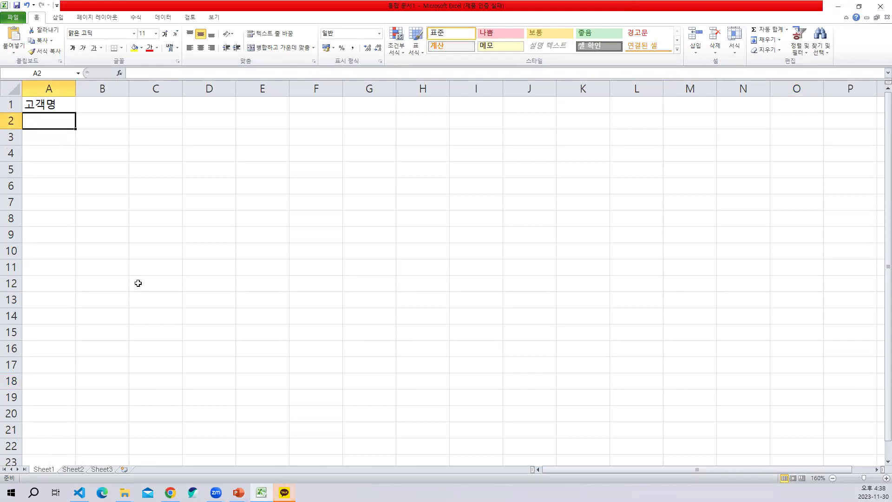
pyautogui.write('김호갱')
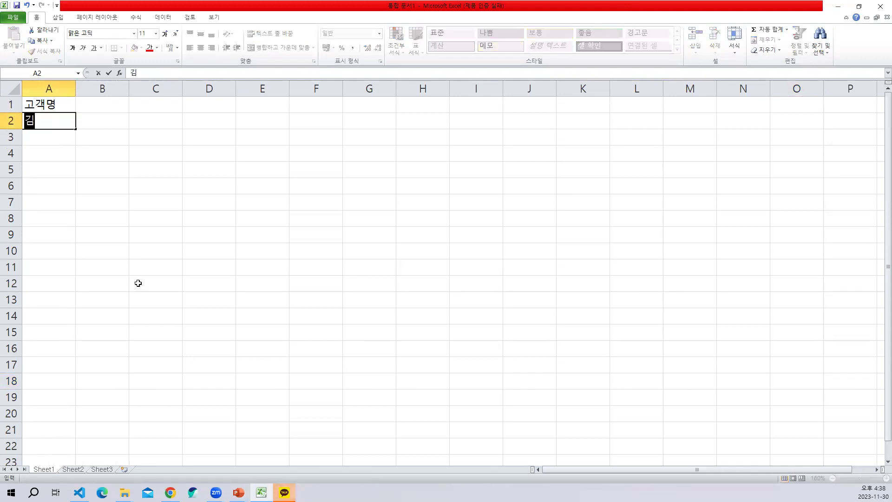
pyautogui.press('Return')
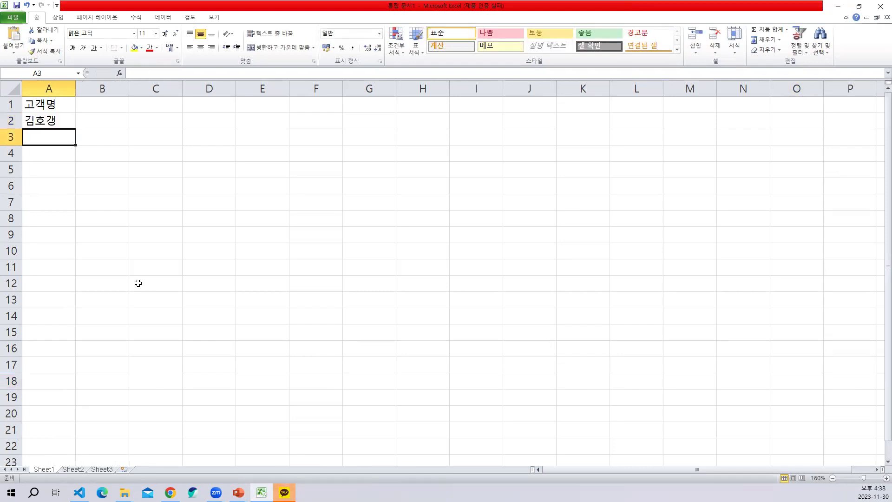
pyautogui.write('장호')
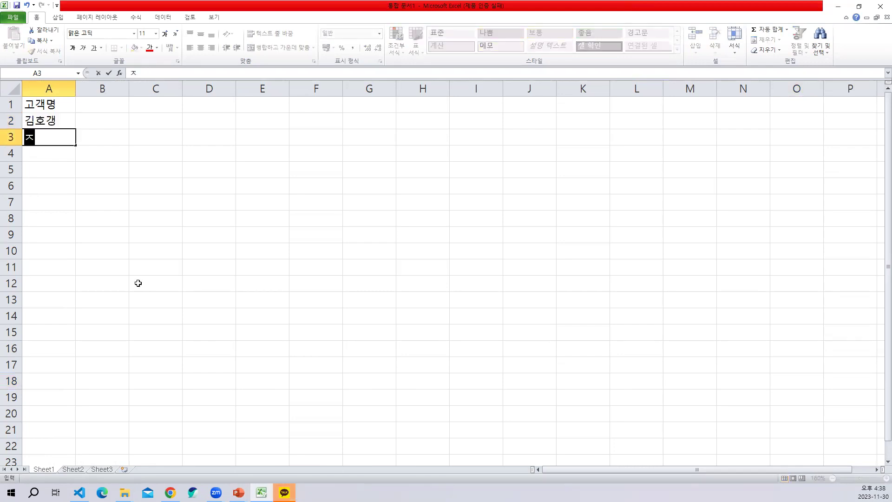
pyautogui.write('구')
pyautogui.press('Return')
pyautogui.write('나허접')
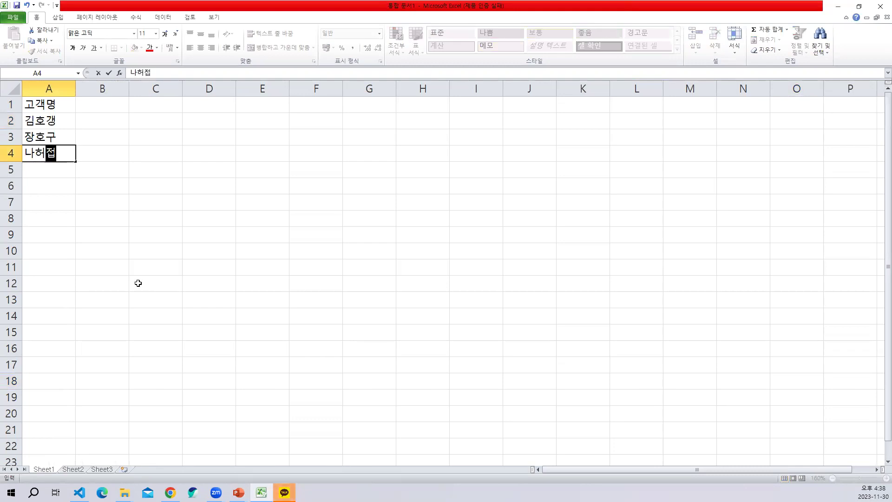
pyautogui.press('Return')
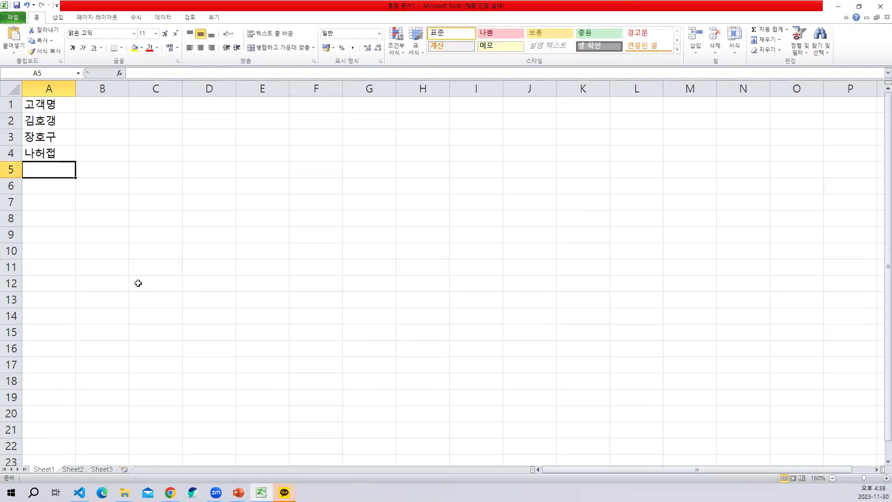
# Step: Enter the remaining three customers' names in cells A5:A7
pyautogui.write('온덤탱')
pyautogui.press('Return')
pyautogui.write('옥가지')
pyautogui.press('Return')
pyautogui.write('박아지')
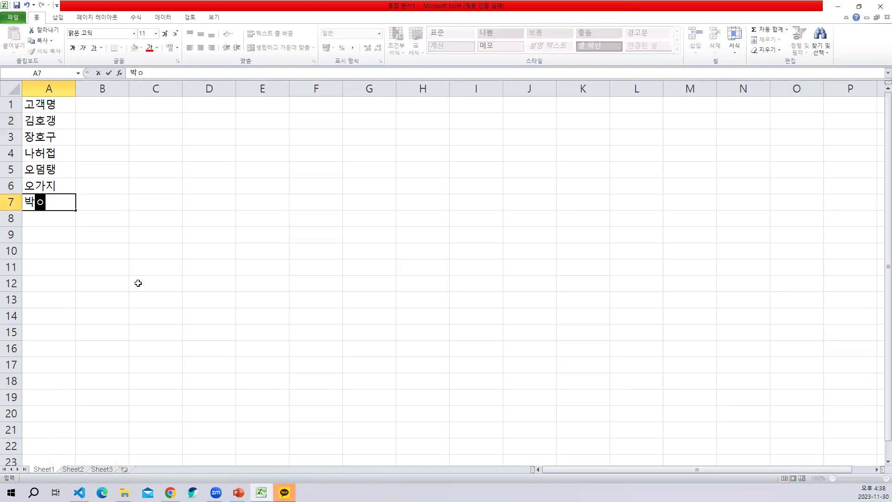
pyautogui.press('Return')
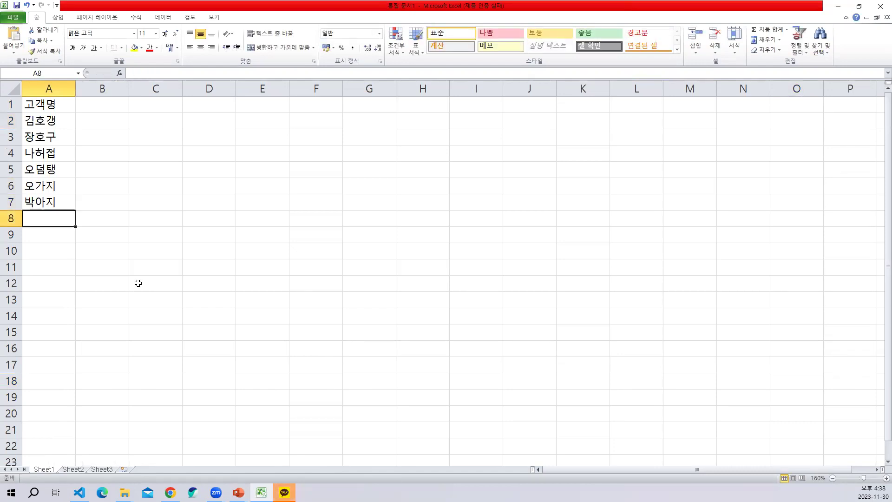
# Step: Enter the header 등급 in B1, with 골드 in B2 and 실버 in B3
pyautogui.click(108, 107)
pyautogui.write('드ㅇ급')
pyautogui.press('Return')
pyautogui.write('골드')
pyautogui.press('Return')
pyautogui.write('실버')
pyautogui.press('Return')
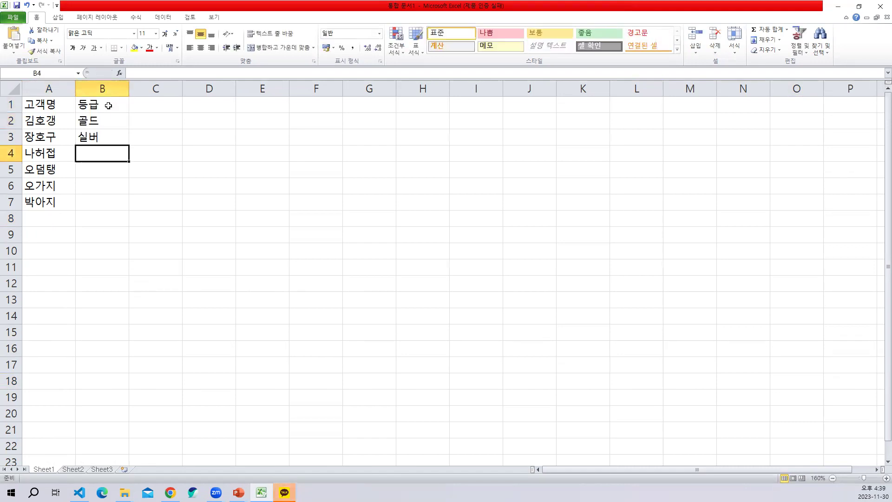
# Step: Fill in the remaining grades in B4:B7 as 실버, 골드, VIP and VIP
pyautogui.write('실버')
pyautogui.press('Return')
pyautogui.write('골드')
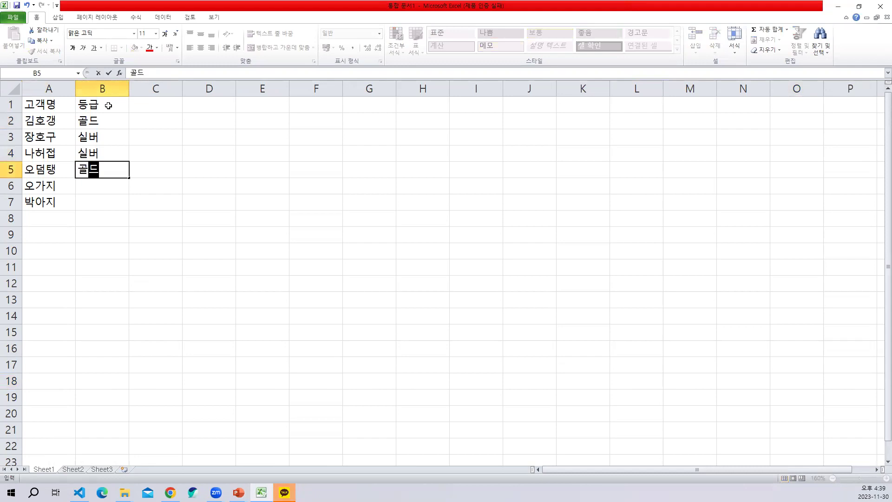
pyautogui.press('Return')
pyautogui.write('VIP')
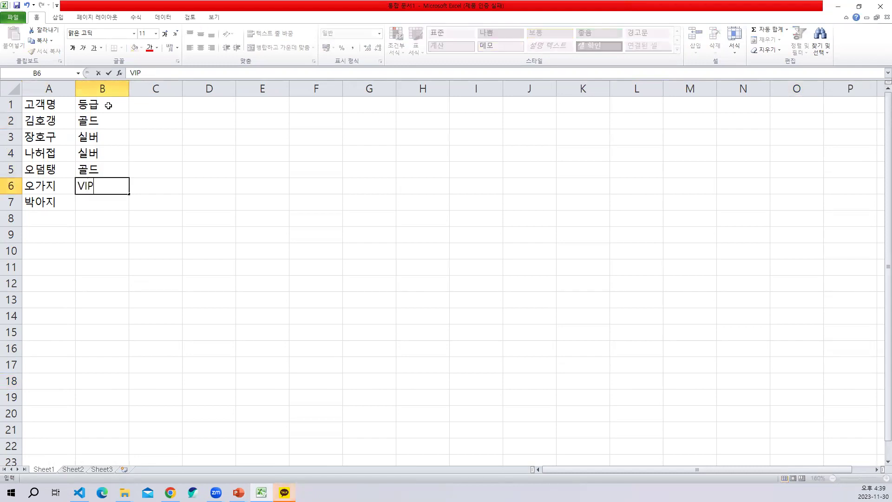
pyautogui.press('Return')
pyautogui.write('VIP')
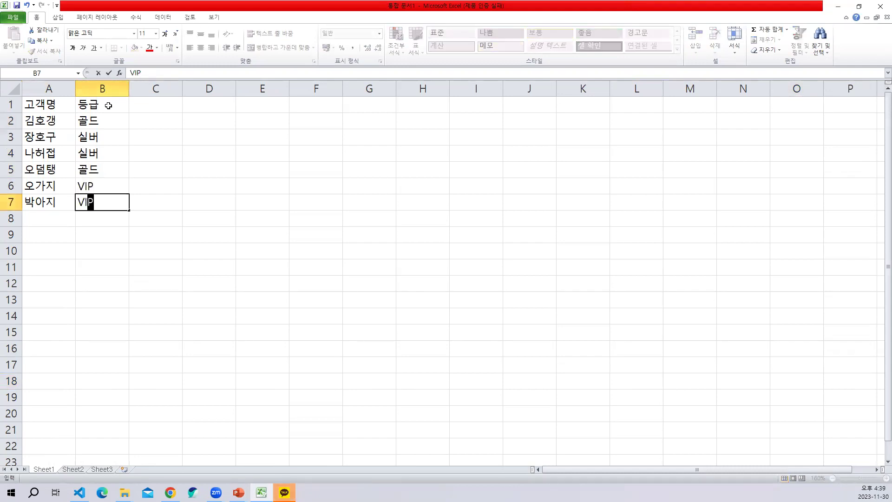
pyautogui.press('Return')
# Step: Enter the header 성별 in cell C1
pyautogui.press('Up')
pyautogui.press('Up')
pyautogui.press('Up')
pyautogui.press('Up')
pyautogui.press('Up')
pyautogui.press('Up')
pyautogui.press('Up')
pyautogui.press('Right')
pyautogui.write('성별')
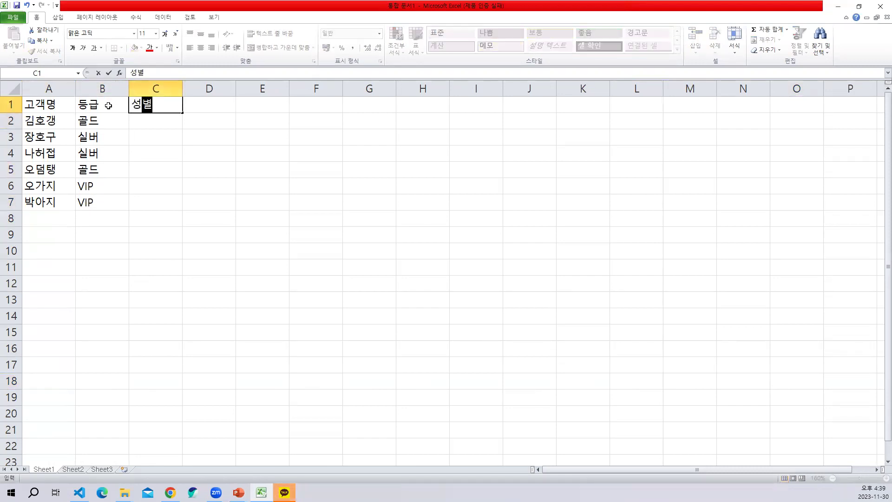
pyautogui.press('Return')
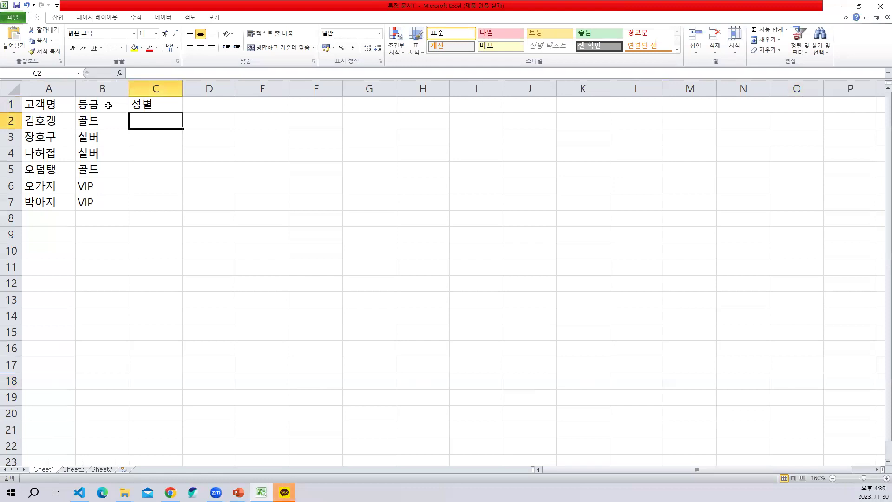
pyautogui.scroll(1, 159, 169)
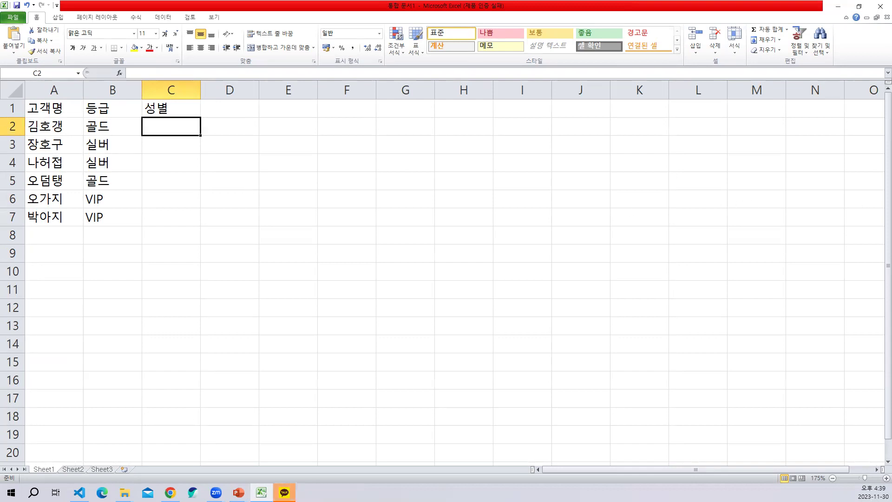
# Step: Switch to the PowerPoint slide show, outline the 남 and 여 groups in the 성별 column with the pen, and exit keeping the ink
pyautogui.hotkey('alt', 'Tab')
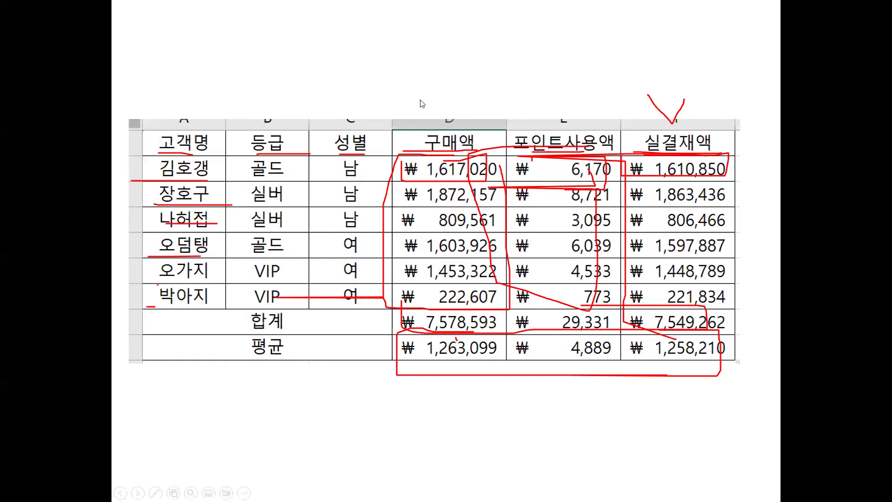
pyautogui.rightClick(377, 86)
pyautogui.moveTo(433, 199)
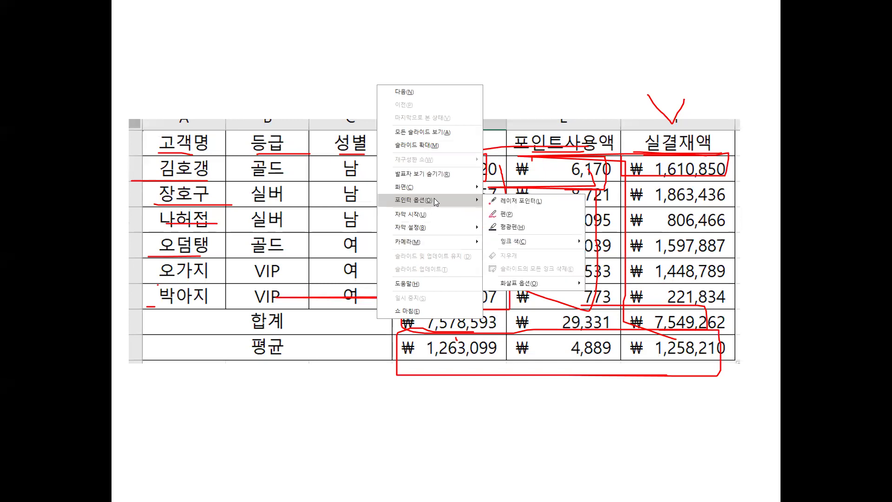
pyautogui.click(506, 215)
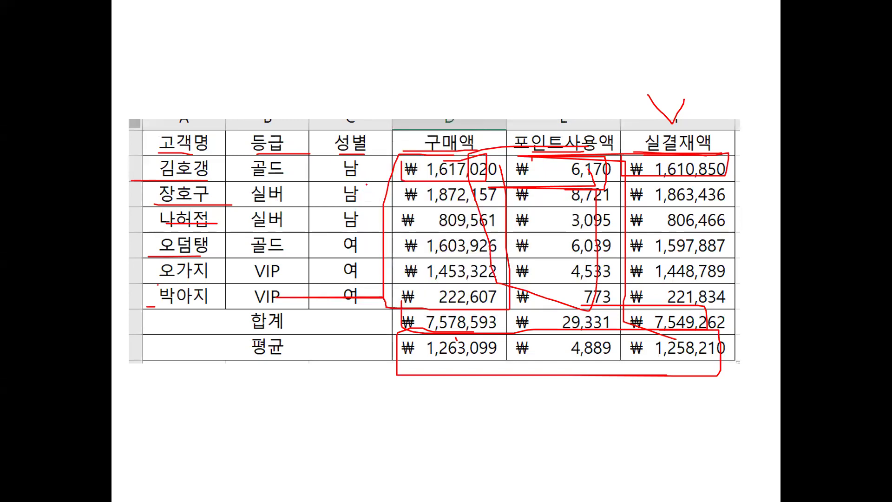
pyautogui.moveTo(370, 159)
pyautogui.mouseDown()
pyautogui.moveTo(299, 157)
pyautogui.moveTo(300, 227)
pyautogui.moveTo(386, 205)
pyautogui.moveTo(335, 142)
pyautogui.mouseUp()
pyautogui.moveTo(355, 235)
pyautogui.mouseDown()
pyautogui.moveTo(309, 235)
pyautogui.moveTo(310, 325)
pyautogui.moveTo(363, 325)
pyautogui.moveTo(383, 243)
pyautogui.moveTo(348, 225)
pyautogui.mouseUp()
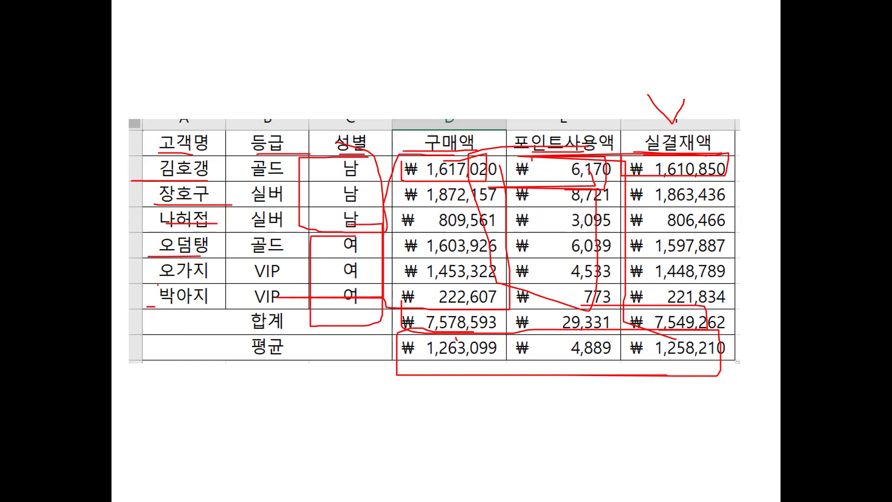
pyautogui.moveTo(361, 157); pyautogui.dragTo(373, 143)
pyautogui.moveTo(364, 224); pyautogui.dragTo(358, 225)
pyautogui.press('Escape')
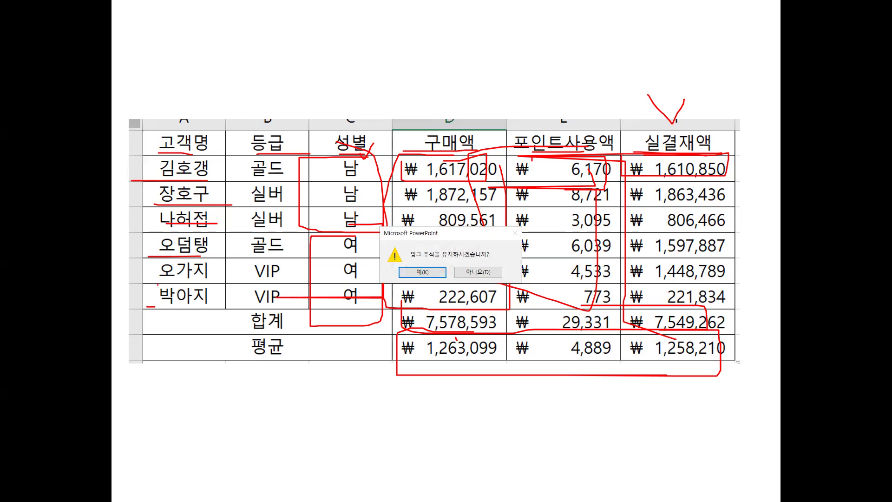
pyautogui.press('Return')
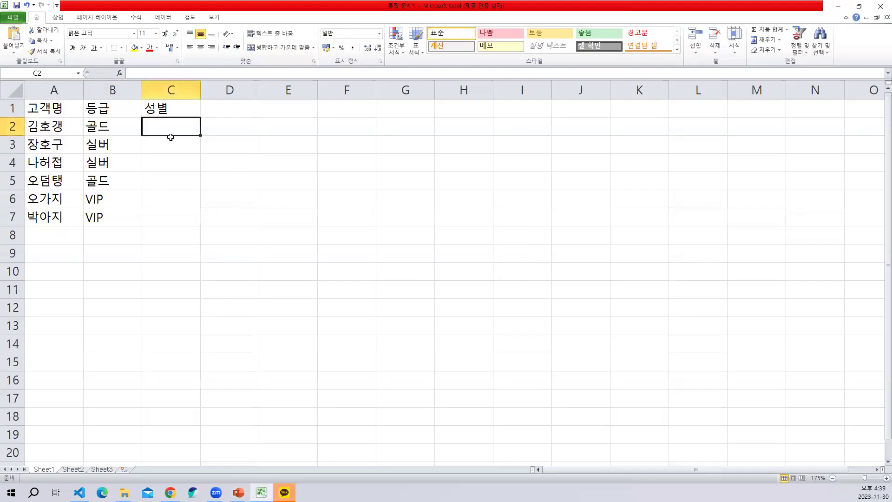
pyautogui.moveTo(167, 129); pyautogui.dragTo(167, 166)
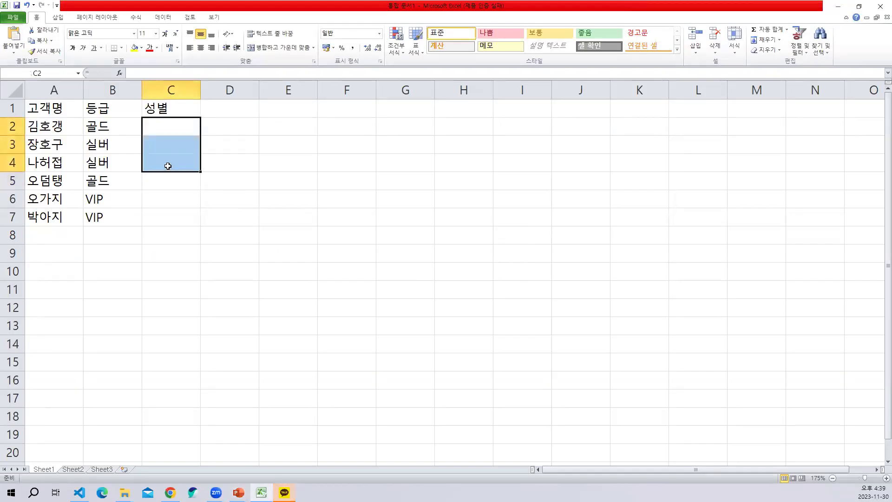
pyautogui.click(168, 166)
pyautogui.moveTo(169, 126); pyautogui.dragTo(171, 163)
pyautogui.click(378, 181)
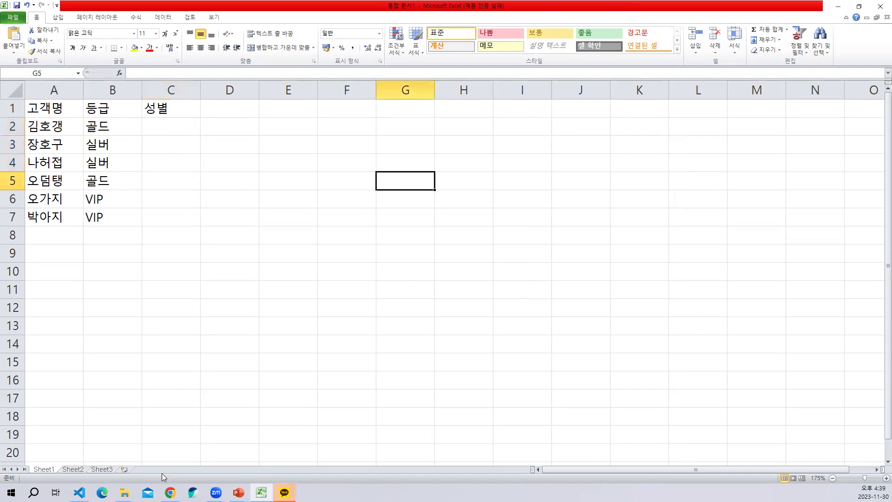
pyautogui.click(370, 220)
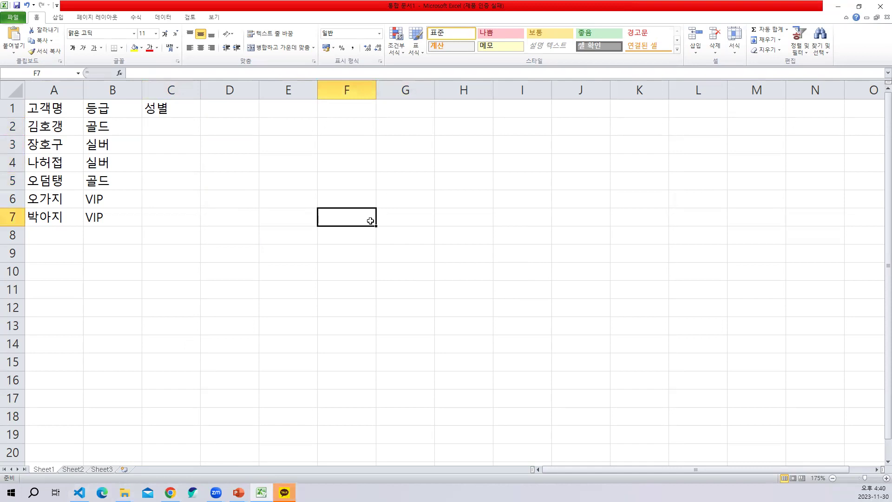
# Step: Insert a text box around cell E4, beside the table, reading Ctrl + Enter
pyautogui.click(57, 17)
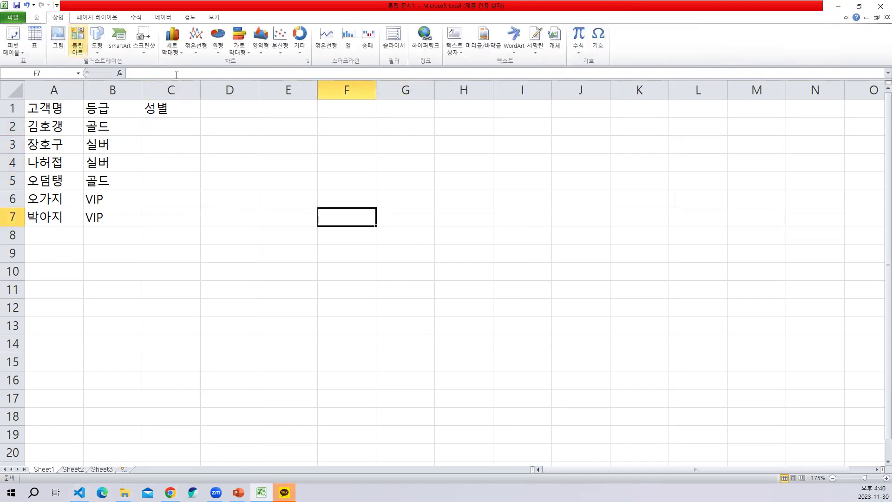
pyautogui.click(454, 40)
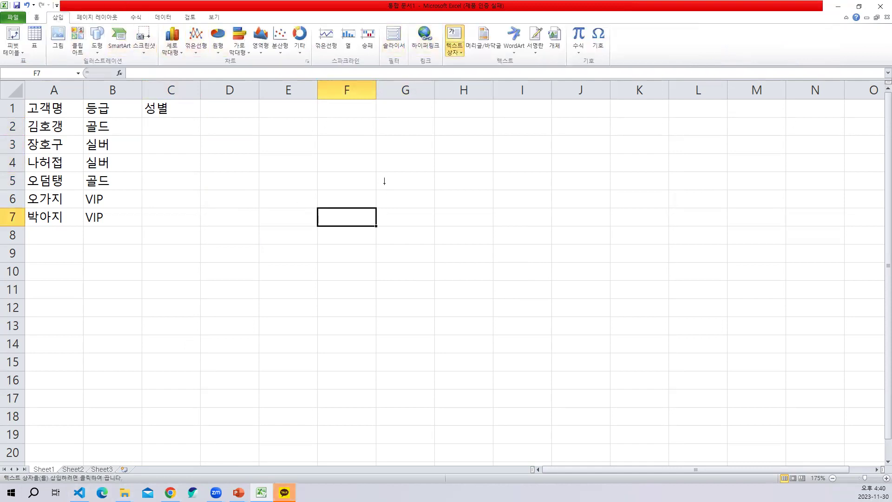
pyautogui.click(287, 161)
pyautogui.write('ㅊㅅㄱ')
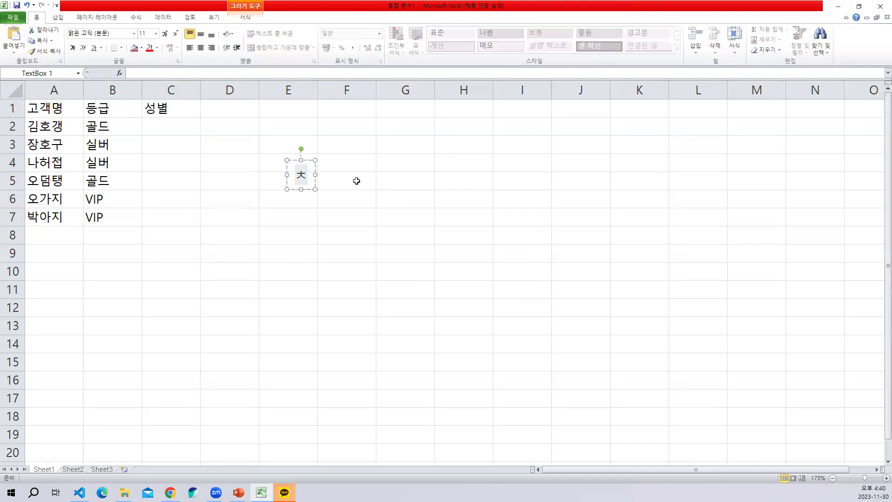
pyautogui.press('BackSpace')
pyautogui.press('BackSpace')
pyautogui.press('BackSpace')
pyautogui.write('ctrl + E')
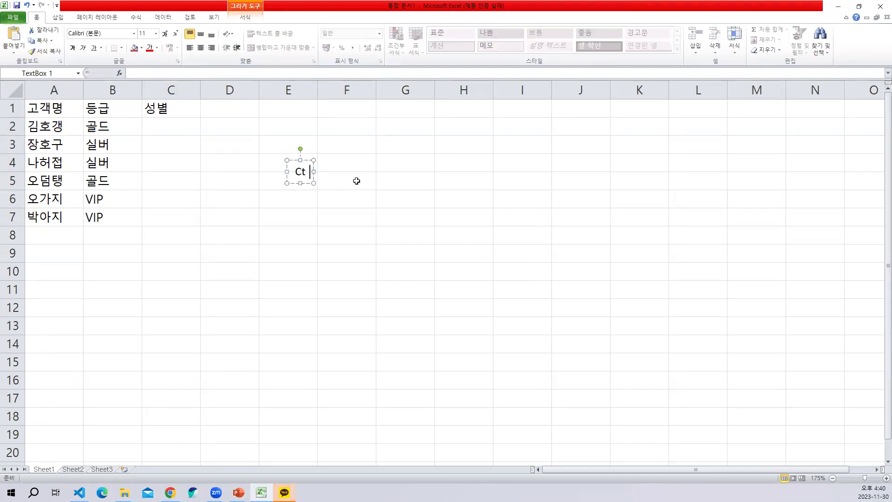
pyautogui.write('nter')
# Step: Enlarge the font of the Ctrl + Enter text box by ten size steps and deselect it
pyautogui.click(349, 159)
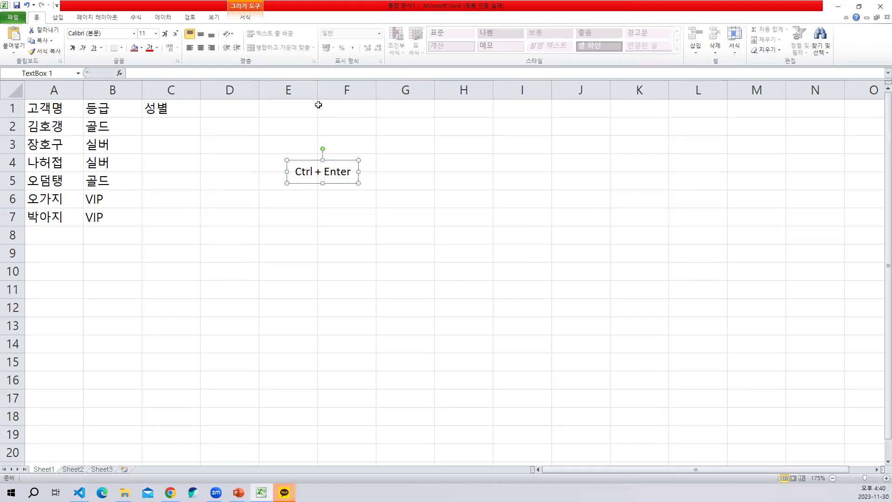
pyautogui.click(165, 33)
pyautogui.click(164, 34)
pyautogui.click(165, 33)
pyautogui.click(165, 33)
pyautogui.click(165, 34)
pyautogui.click(165, 33)
pyautogui.click(164, 33)
pyautogui.click(164, 33)
pyautogui.click(165, 33)
pyautogui.click(165, 33)
pyautogui.click(227, 236)
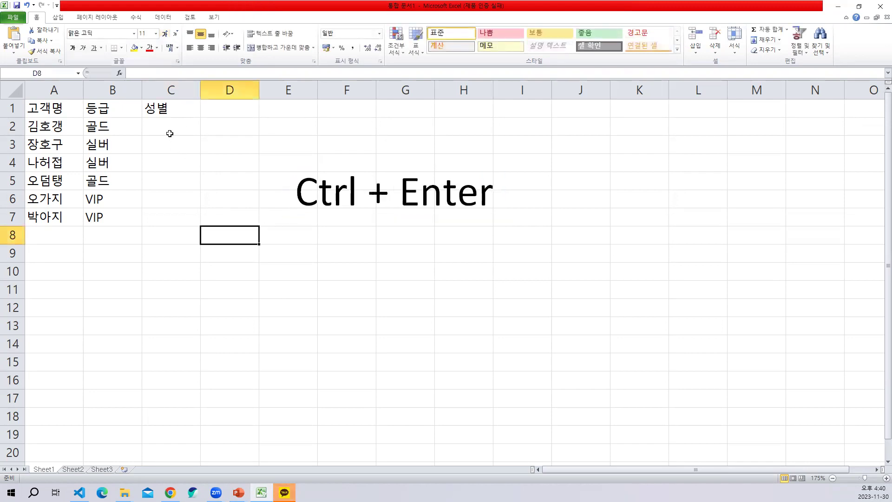
# Step: Fill C2:C4 with 남 in one entry and C5:C7 with 여 in one entry
pyautogui.moveTo(161, 127); pyautogui.dragTo(170, 161)
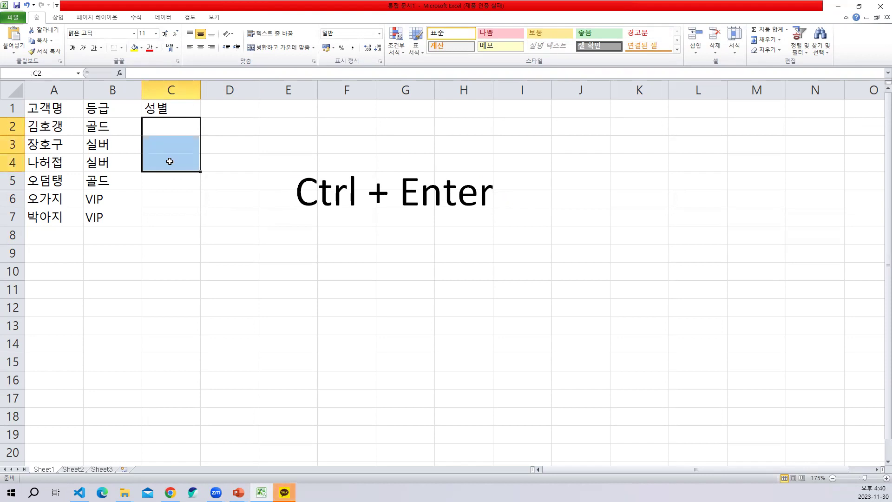
pyautogui.write('남')
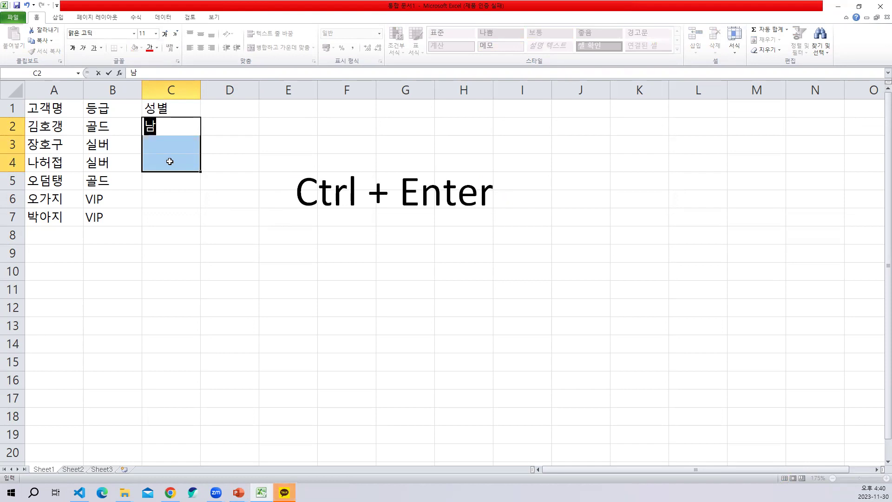
pyautogui.hotkey('ctrl', 'Return')
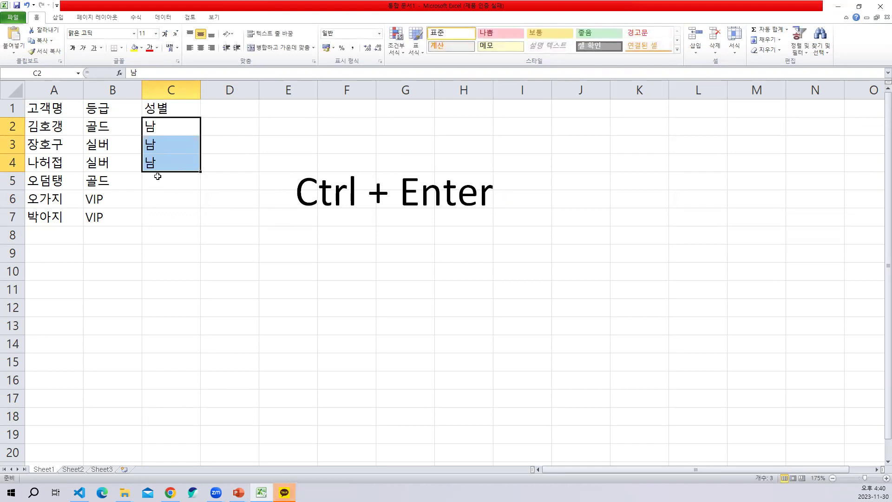
pyautogui.moveTo(158, 179); pyautogui.dragTo(166, 210)
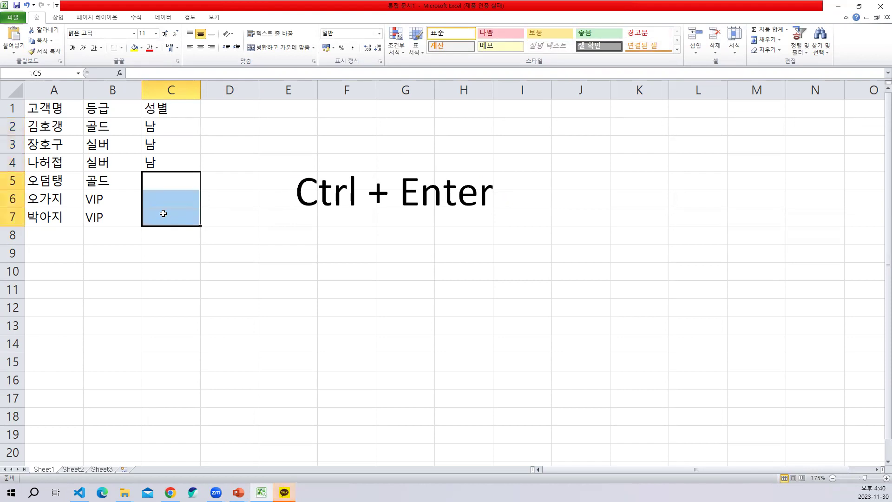
pyautogui.write('여')
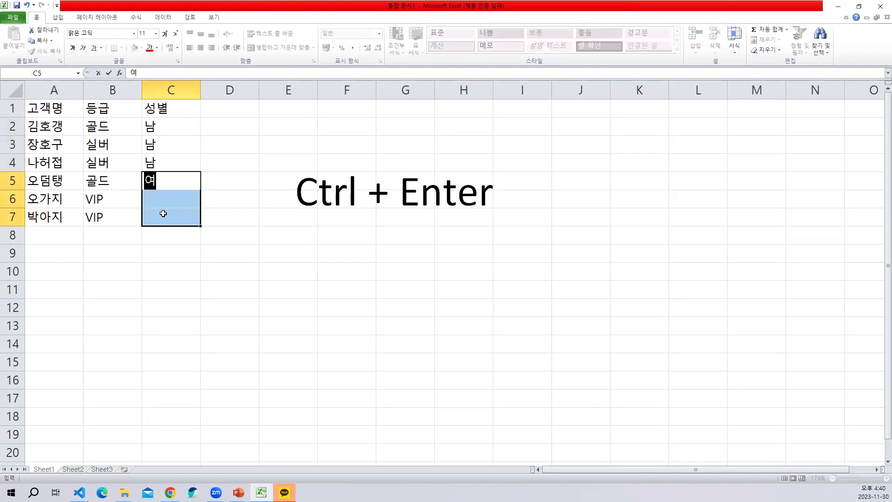
pyautogui.hotkey('ctrl', 'Return')
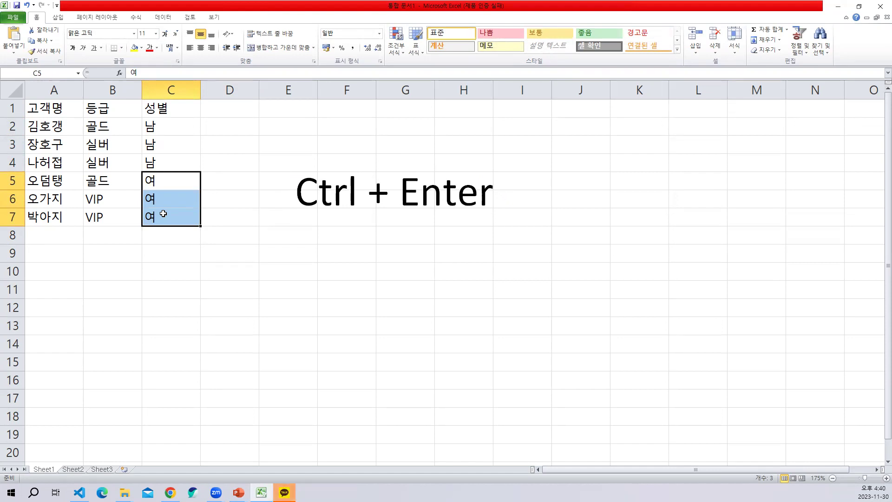
# Step: Move the Ctrl + Enter text box further away from the table and enter the header 구매액 in D1
pyautogui.click(398, 191)
pyautogui.moveTo(402, 160); pyautogui.dragTo(542, 160)
pyautogui.click(240, 111)
pyautogui.write('구매액')
pyautogui.press('Return')
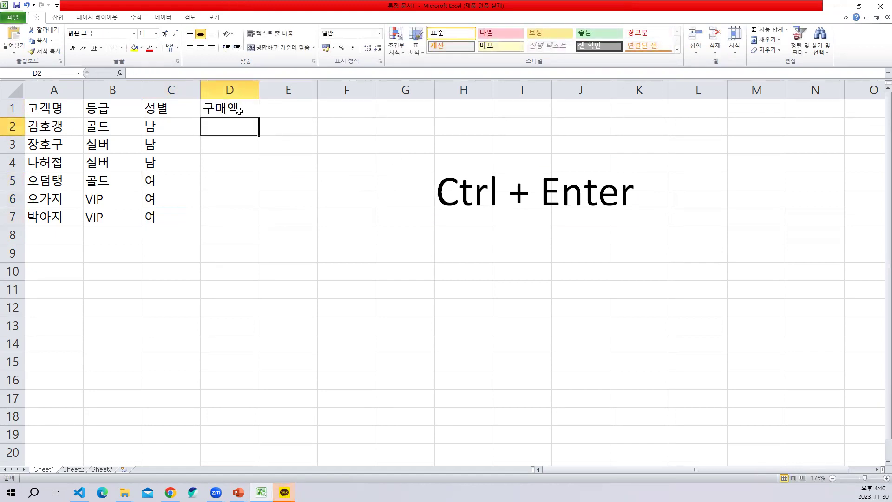
# Step: Enter the header 포인트사용액 in E1 and widen column E to fit the text
pyautogui.press('Up')
pyautogui.press('Right')
pyautogui.write('포이늗')
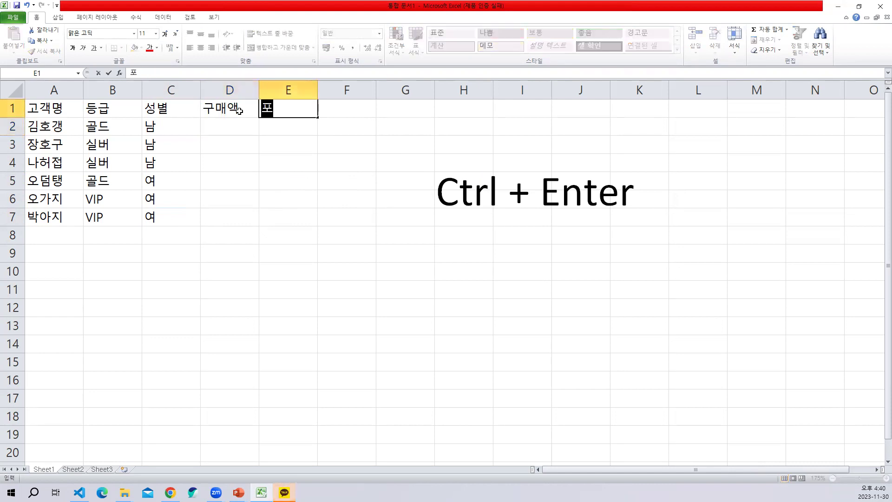
pyautogui.press('BackSpace')
pyautogui.press('BackSpace')
pyautogui.press('BackSpace')
pyautogui.press('BackSpace')
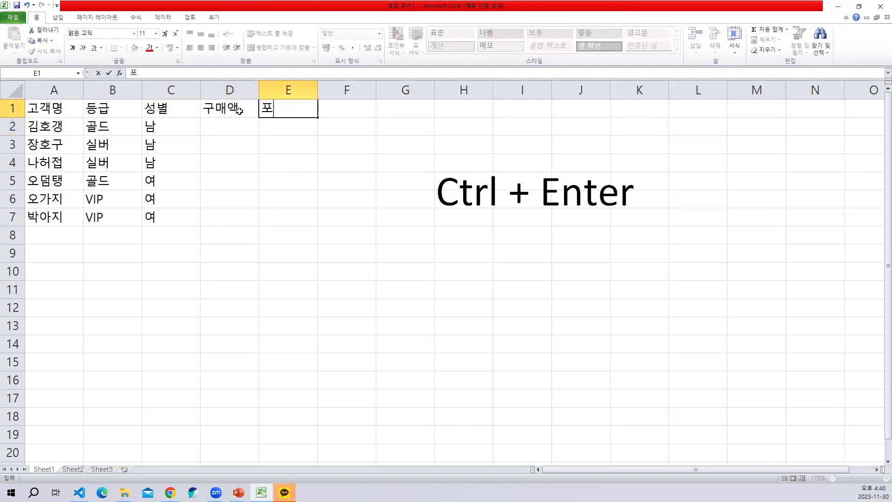
pyautogui.write('인트사용액')
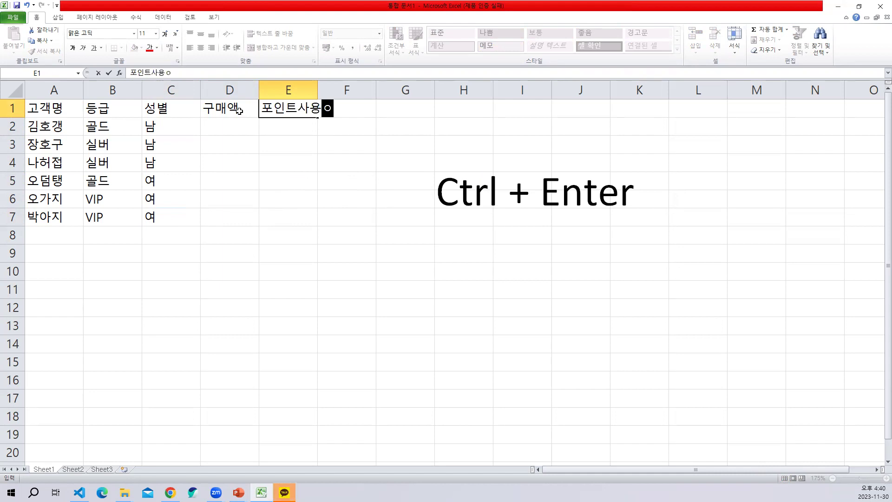
pyautogui.press('Return')
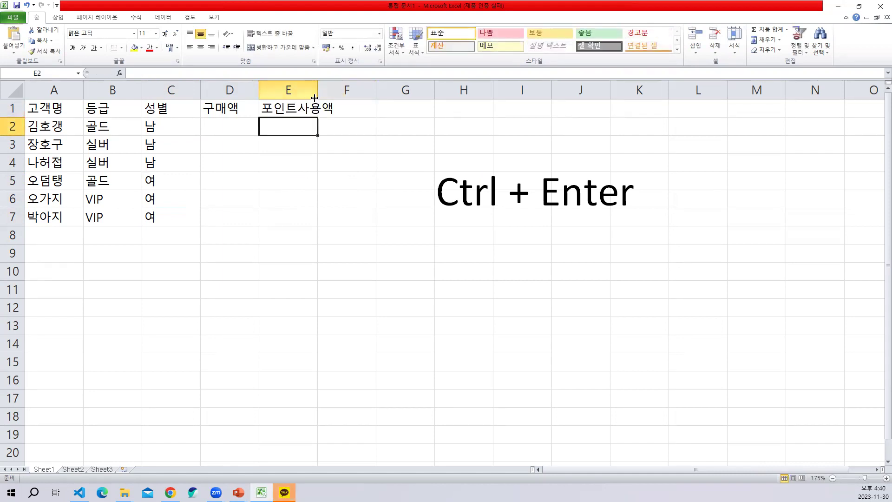
pyautogui.moveTo(315, 92); pyautogui.dragTo(348, 91)
pyautogui.click(230, 121)
pyautogui.write('₩')
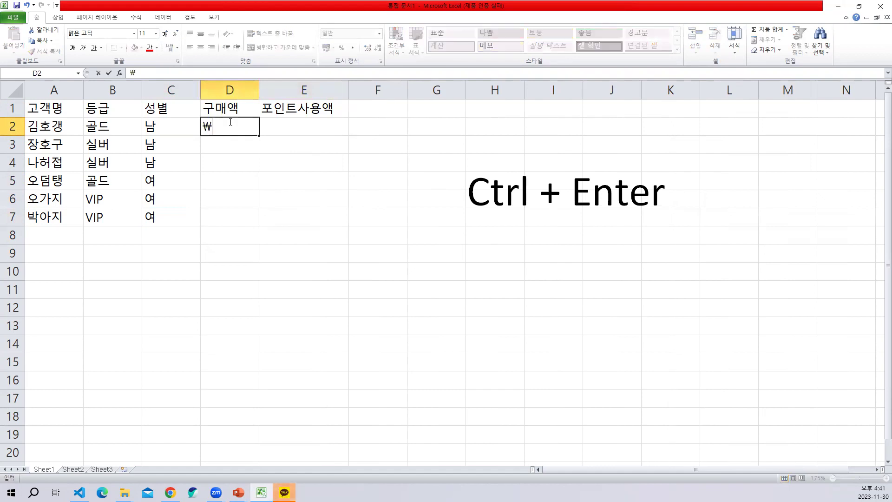
pyautogui.write('1,617,020')
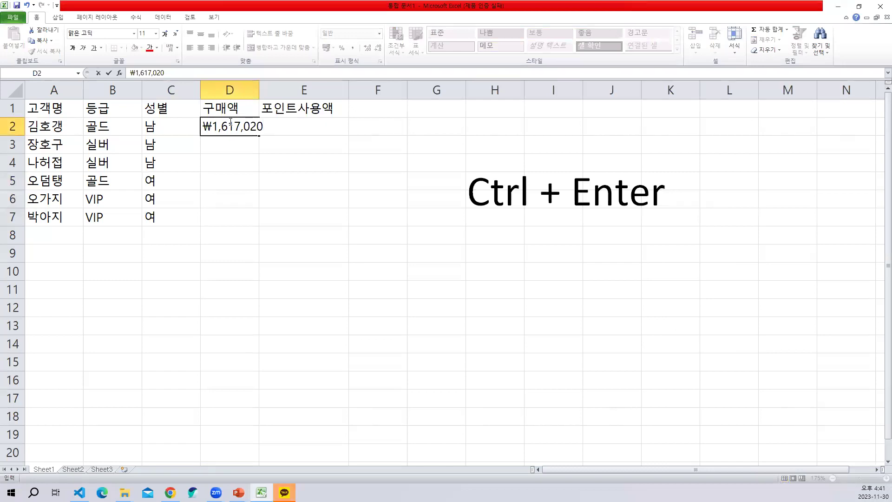
pyautogui.press('Escape')
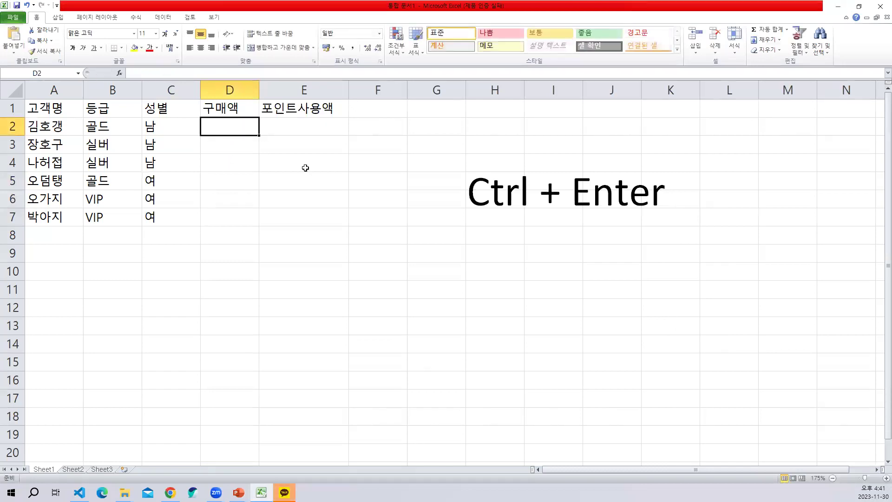
# Step: Enter the header 실결재액 in cell F1
pyautogui.click(380, 115)
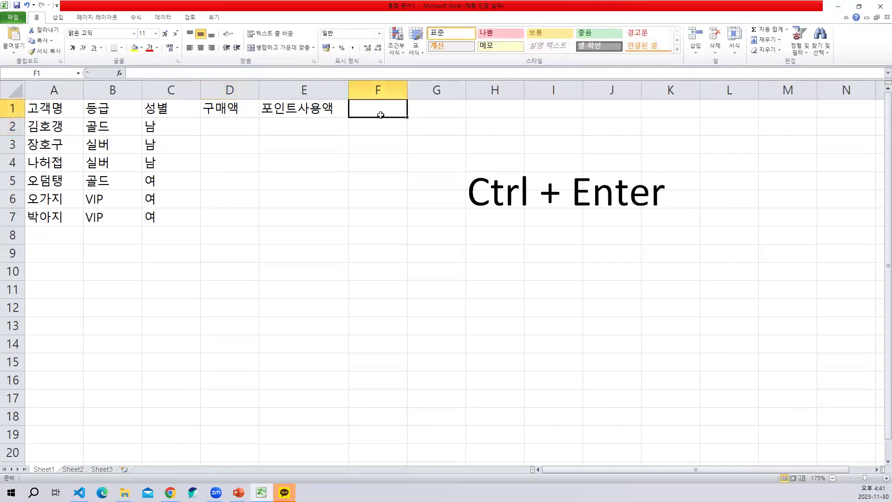
pyautogui.write('실겨ㄹ재액')
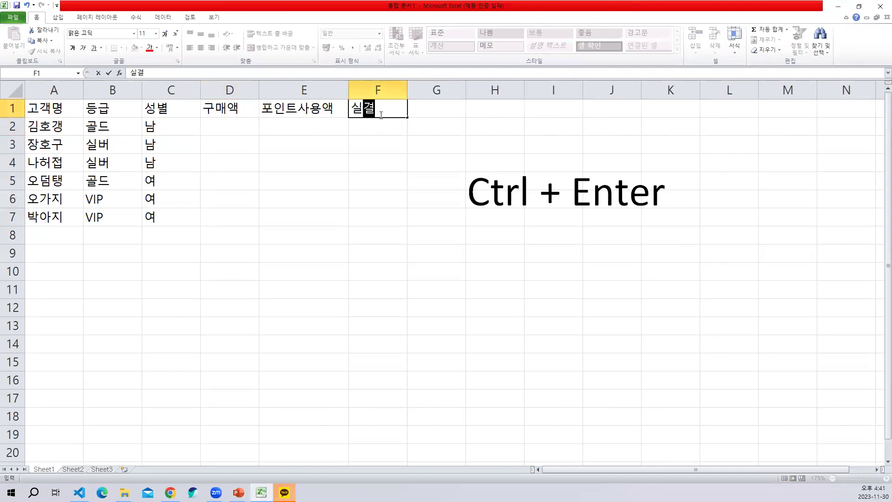
pyautogui.press('Return')
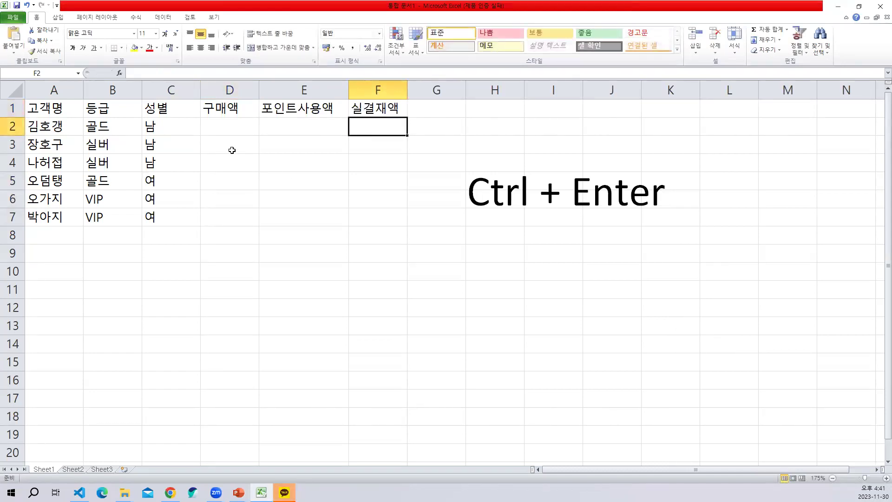
# Step: Capture a screenshot of the 표시 형식 number format area and paste it onto the sheet
pyautogui.moveTo(224, 125); pyautogui.dragTo(361, 219)
pyautogui.press('Print')
pyautogui.moveTo(278, 1); pyautogui.dragTo(392, 66)
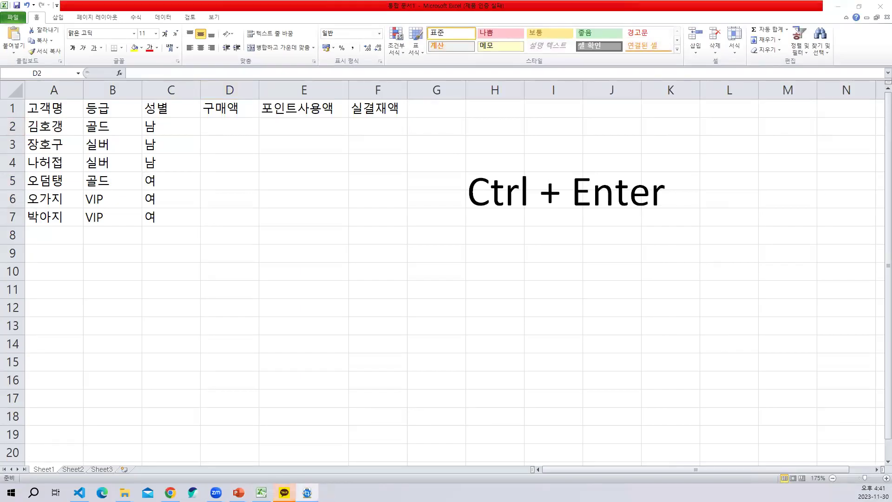
pyautogui.moveTo(229, 127); pyautogui.dragTo(378, 216)
pyautogui.click(567, 306)
pyautogui.hotkey('ctrl', 'v')
# Step: Move the pasted screenshot over the Ctrl + Enter text, enlarge it to span about columns H to M, and deselect it
pyautogui.moveTo(607, 367); pyautogui.dragTo(539, 219)
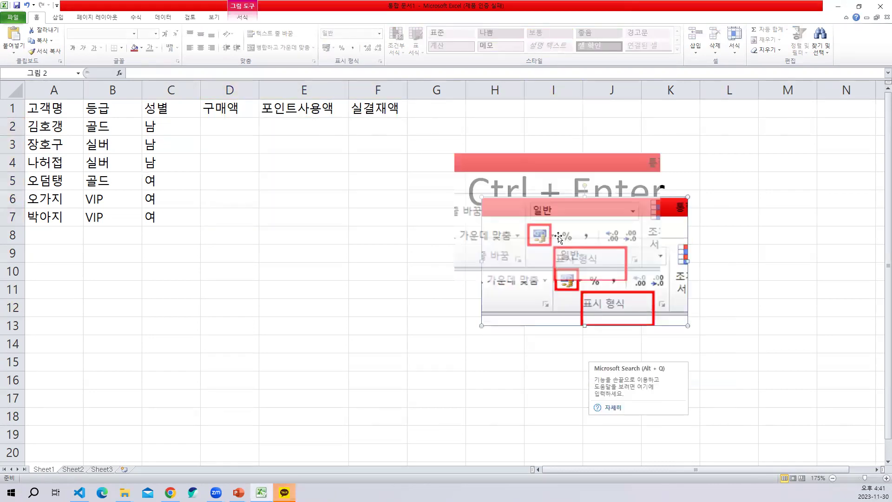
pyautogui.moveTo(660, 280); pyautogui.dragTo(831, 387)
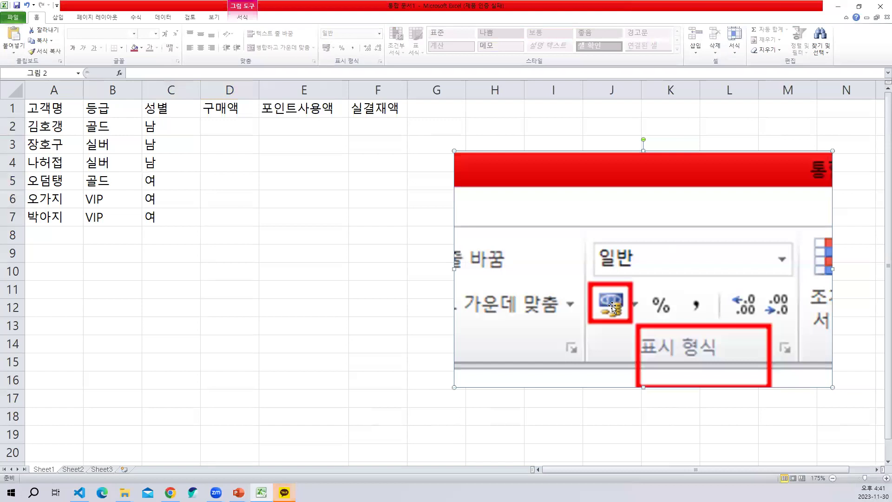
pyautogui.click(334, 249)
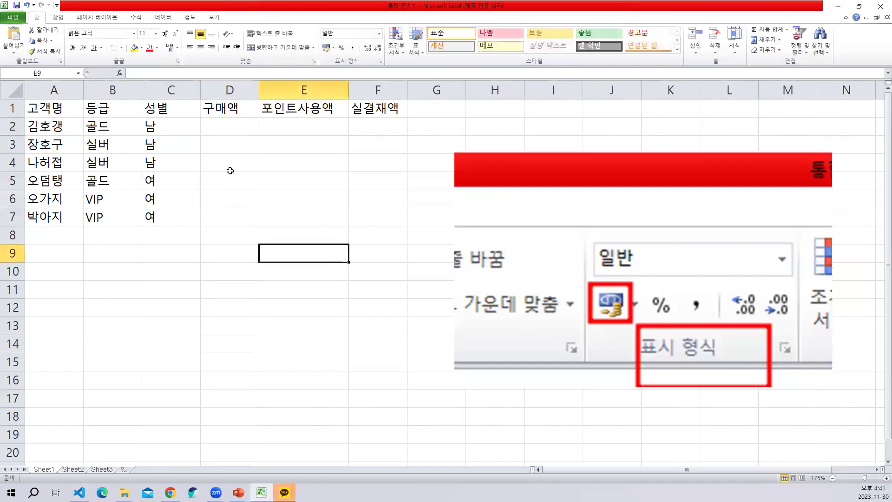
# Step: Apply the accounting (회계) number format to the empty amount cells D2:F7
pyautogui.click(228, 122)
pyautogui.moveTo(309, 147); pyautogui.dragTo(378, 207)
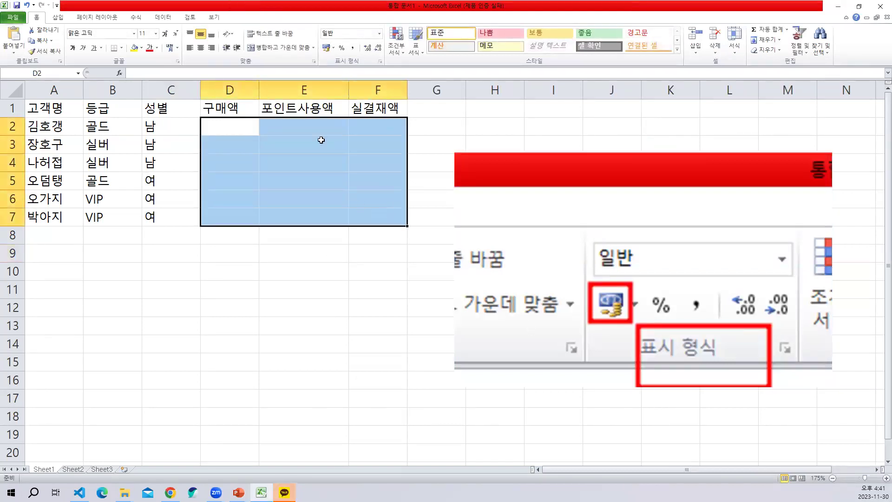
pyautogui.moveTo(220, 126); pyautogui.dragTo(369, 219)
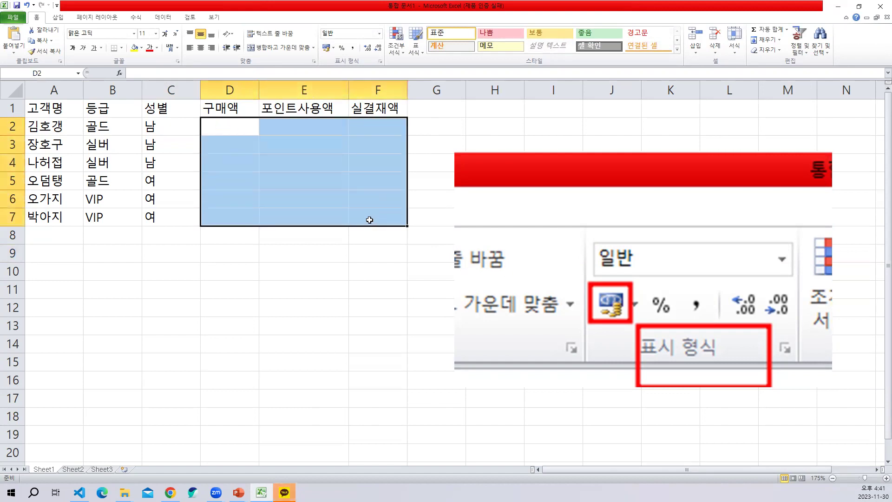
pyautogui.click(326, 49)
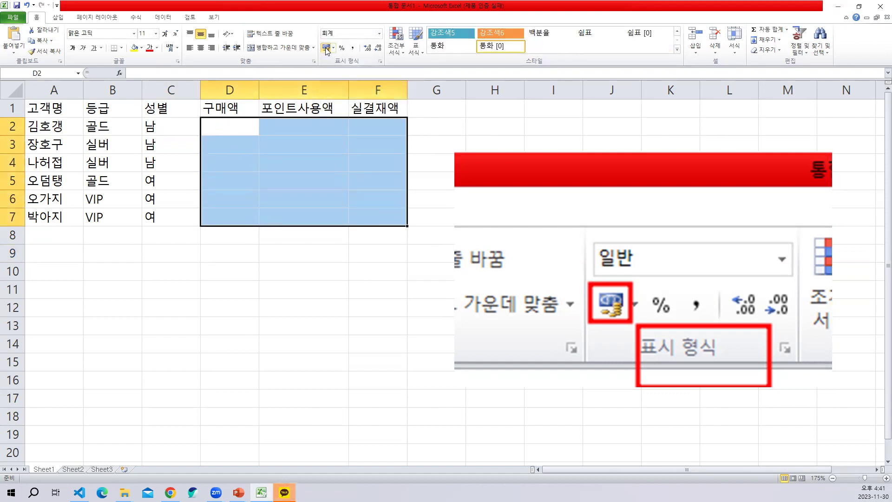
# Step: Enter the purchase amounts 1617020, 1872157 and 809561 in D2:D4
pyautogui.click(229, 122)
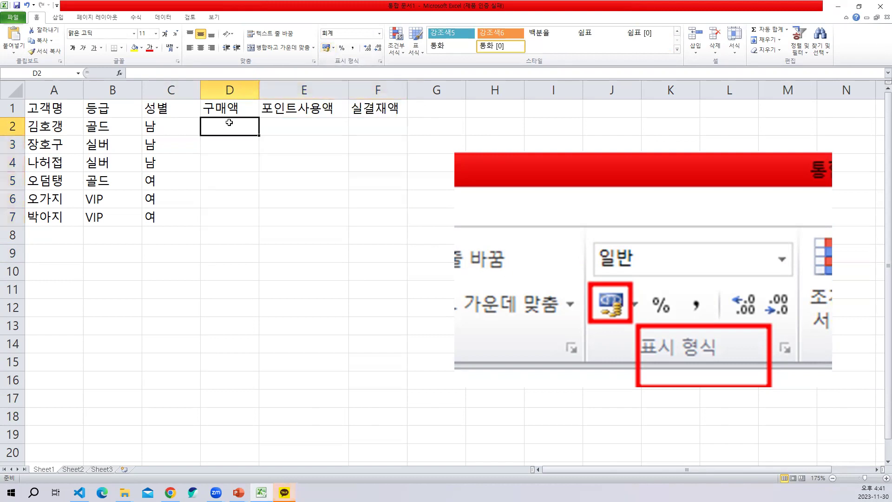
pyautogui.write('1617020')
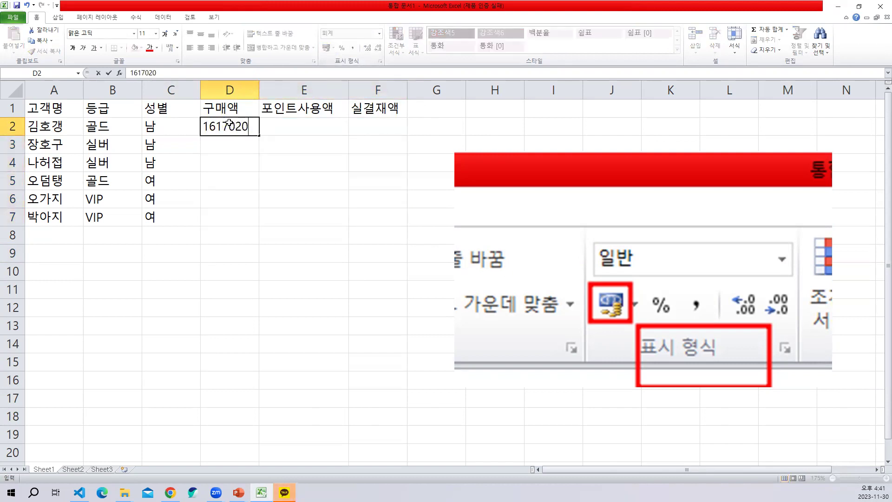
pyautogui.press('Return')
pyautogui.write('1872157')
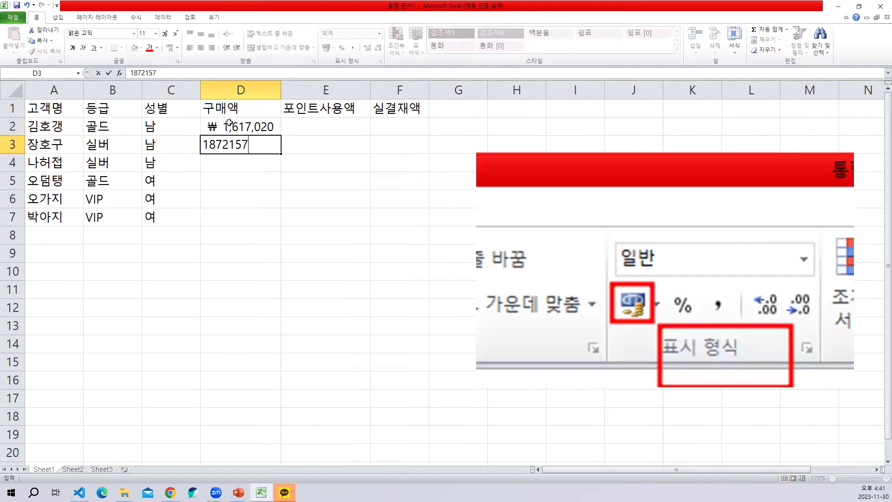
pyautogui.press('Return')
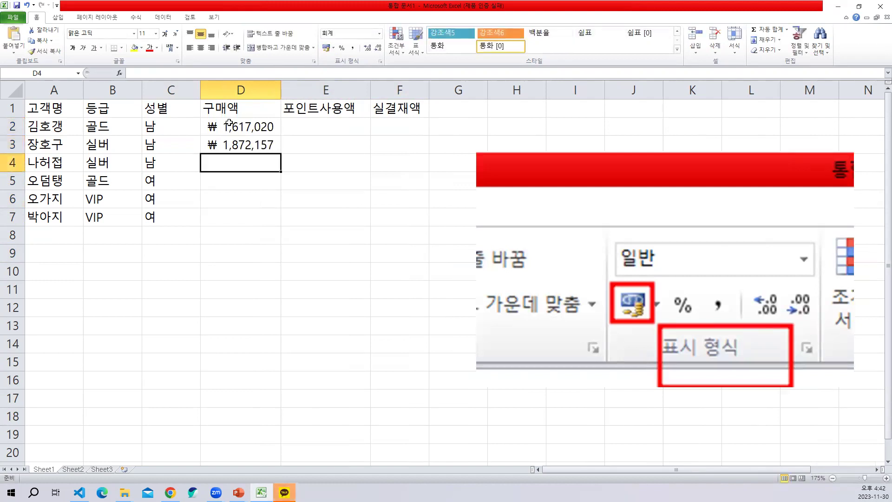
pyautogui.write('809561')
pyautogui.press('Return')
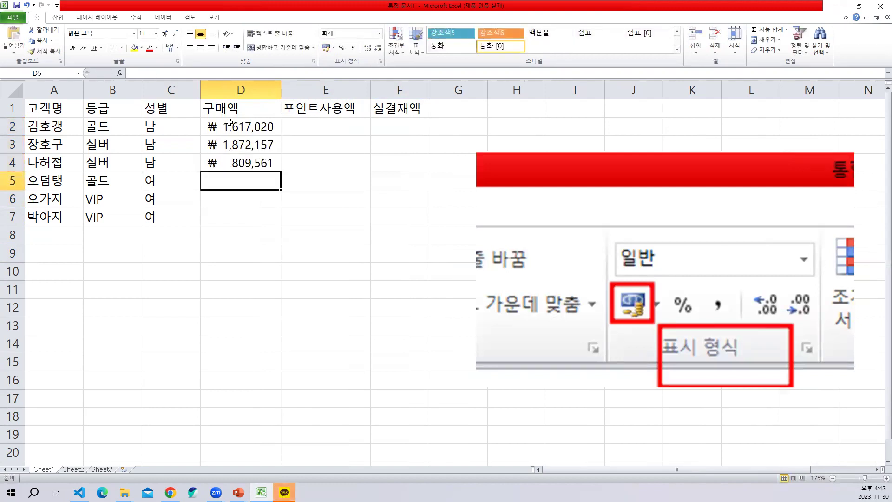
# Step: Enter the purchase amounts 1603926, 1453322 and 22607 in D5:D7
pyautogui.write('1,603,')
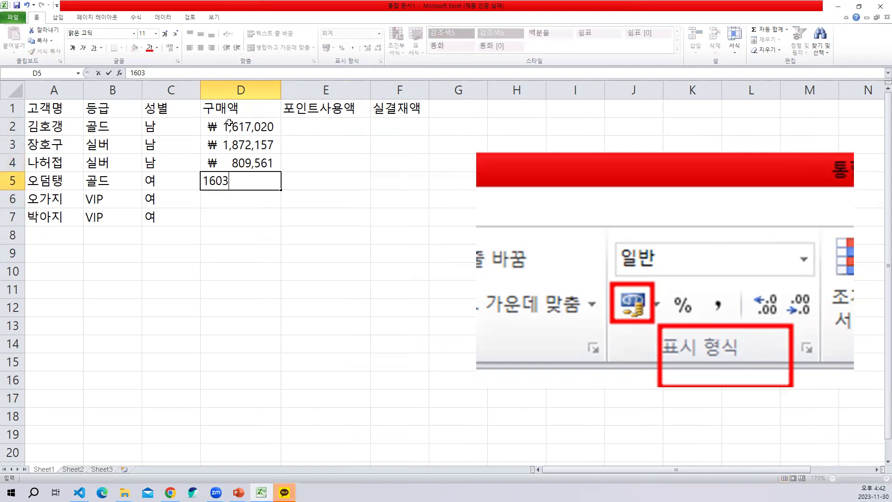
pyautogui.write('926')
pyautogui.press('Return')
pyautogui.write('1,4')
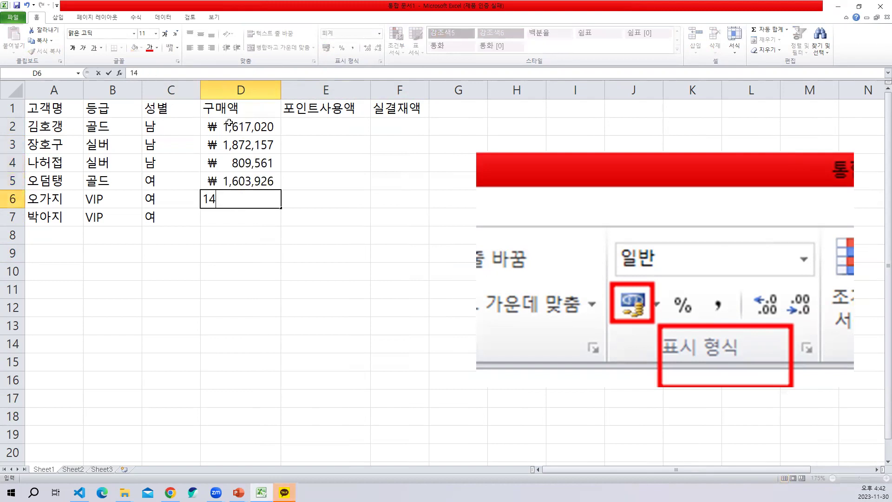
pyautogui.write('53,322')
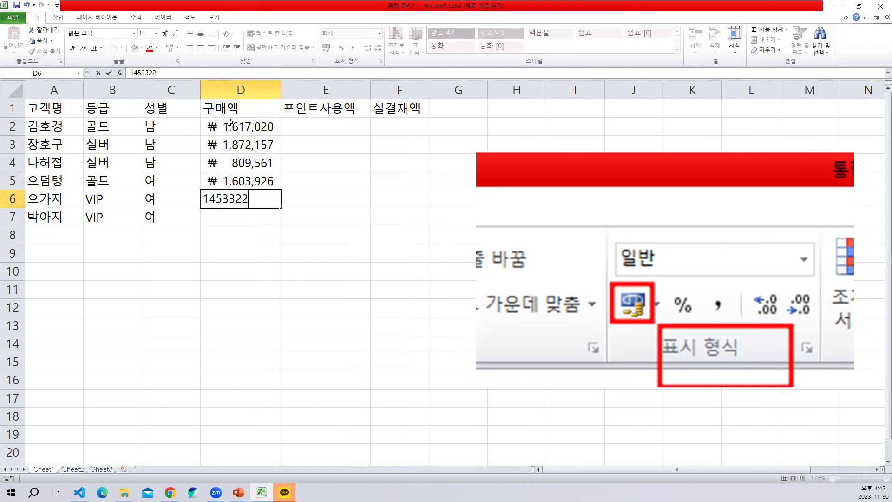
pyautogui.press('Return')
pyautogui.write('22607')
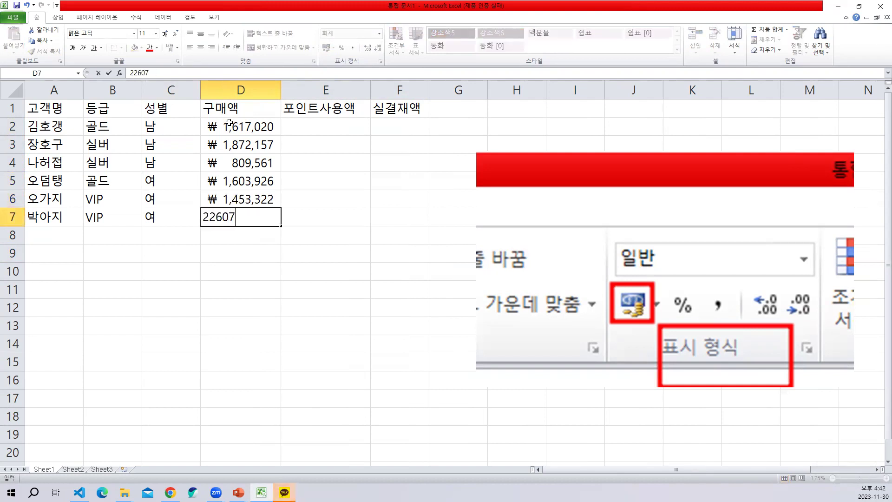
pyautogui.press('Return')
# Step: Enter the points-used amounts 6170, 8721 and 3095 in E2:E4
pyautogui.click(341, 122)
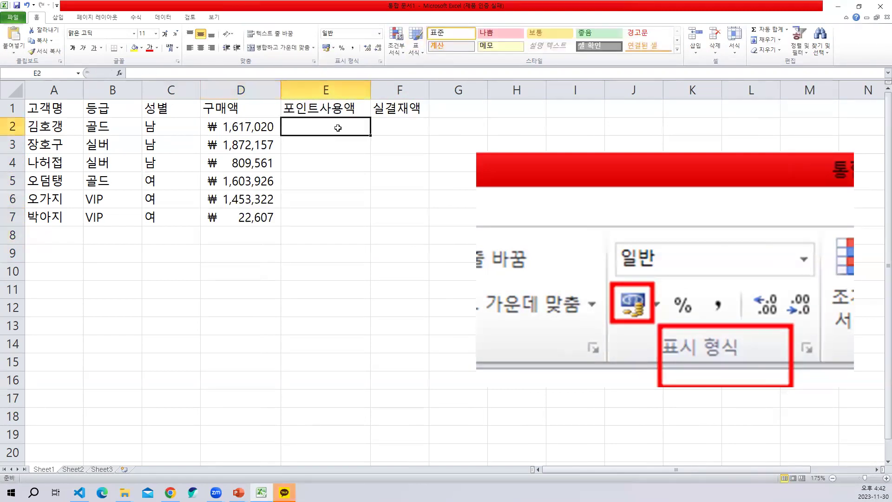
pyautogui.write('6170')
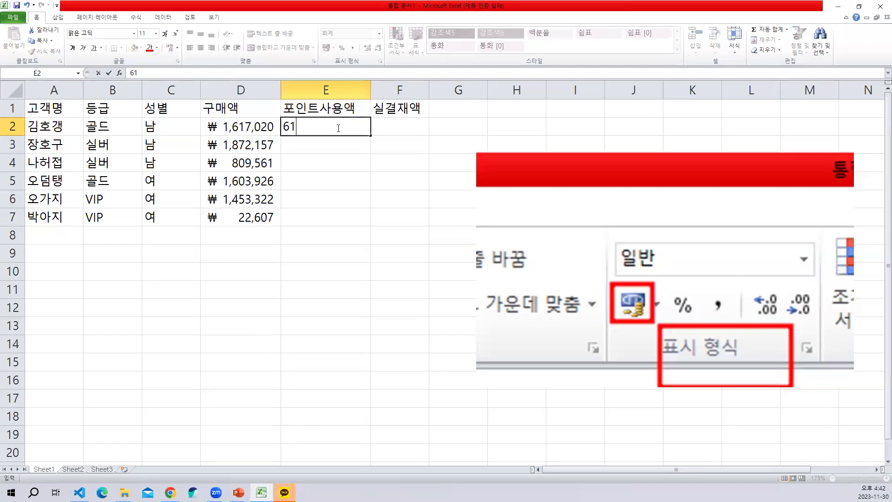
pyautogui.press('Return')
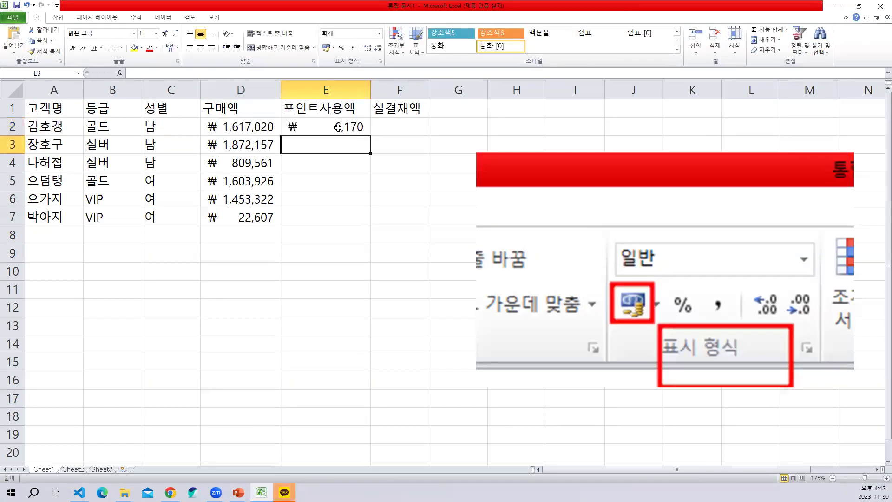
pyautogui.write('8721')
pyautogui.press('Return')
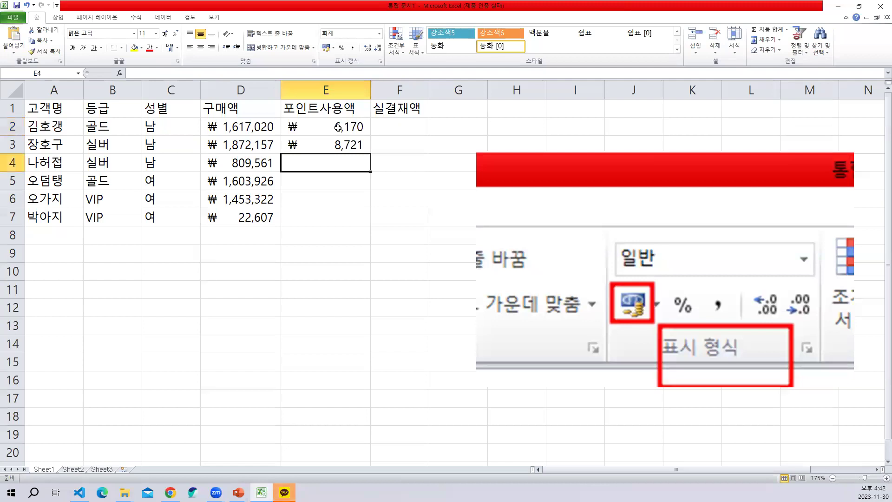
pyautogui.write('3095')
pyautogui.press('Return')
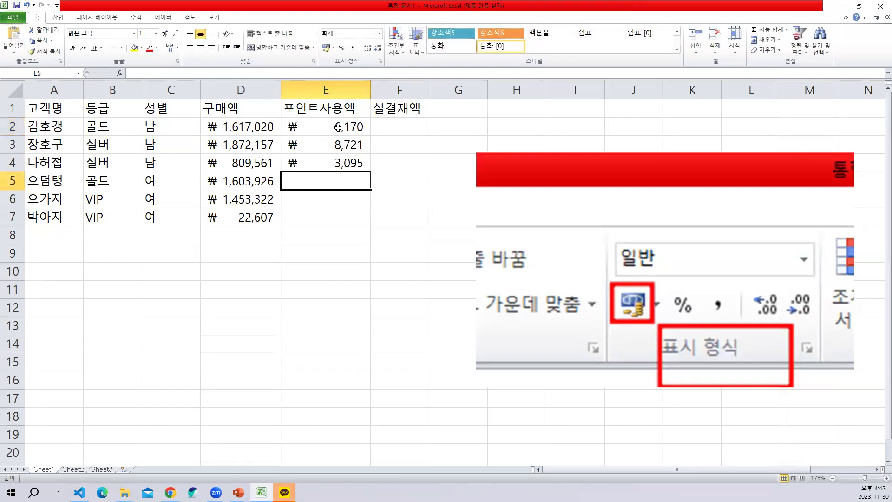
# Step: Enter the points-used amounts 6039, 4533 and 773 in E5:E7
pyautogui.write('6039')
pyautogui.press('Return')
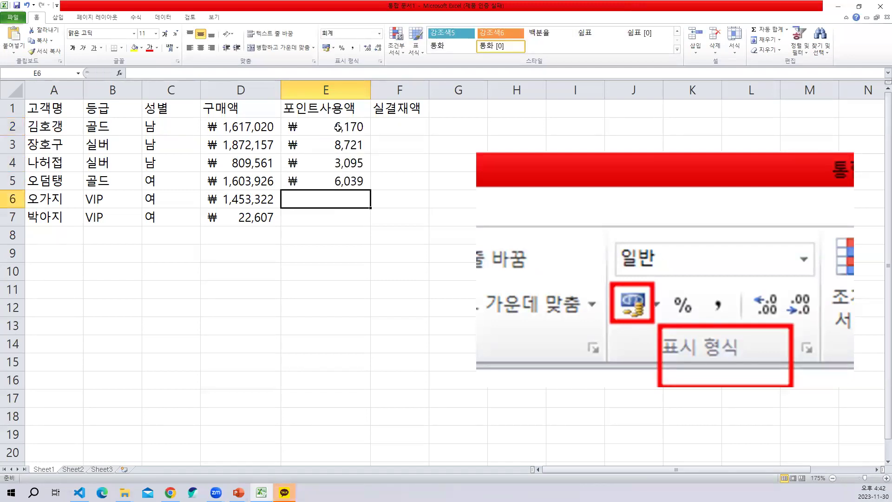
pyautogui.write('4533')
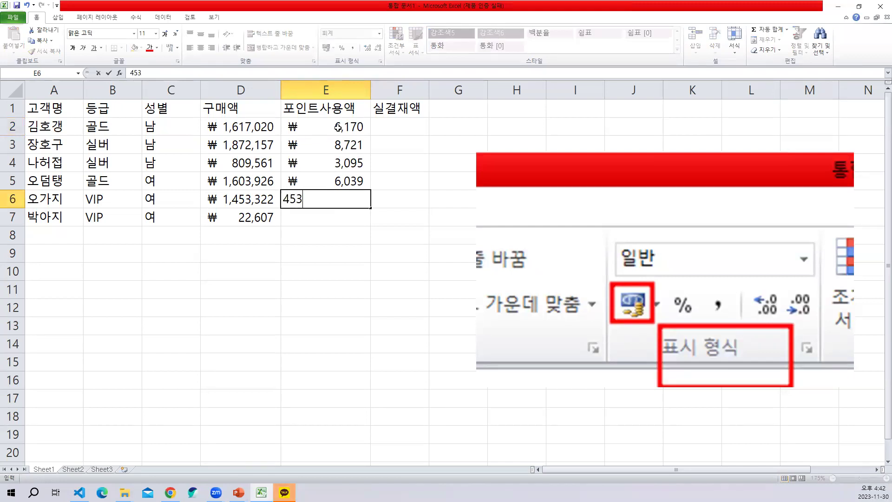
pyautogui.press('Return')
pyautogui.write('773')
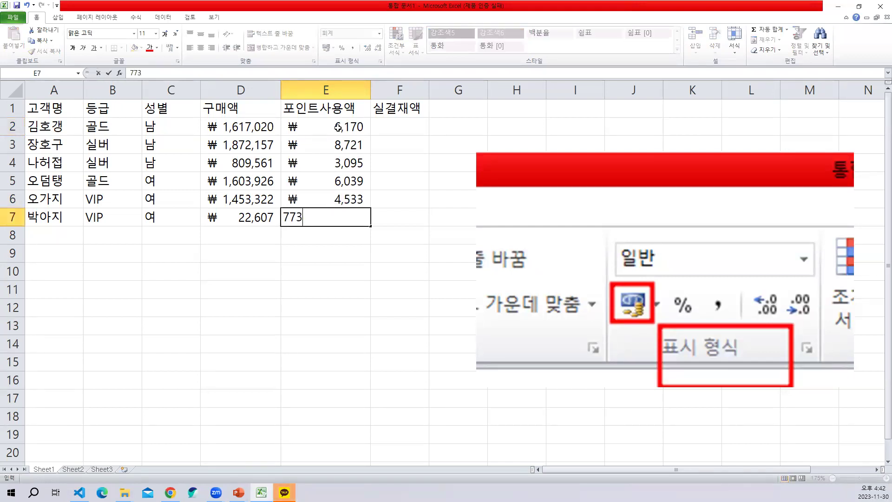
pyautogui.press('Return')
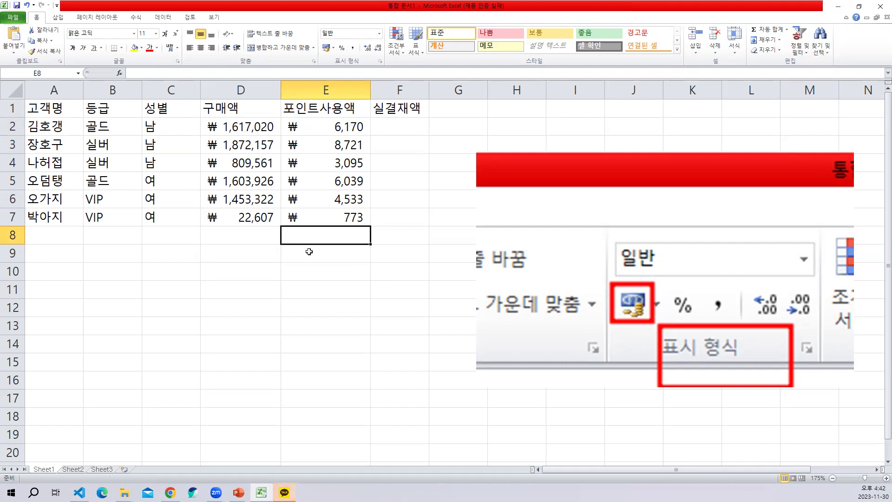
# Step: Shift the pasted number format screenshot slightly up and to the right, away from the table, and deselect it
pyautogui.click(634, 197)
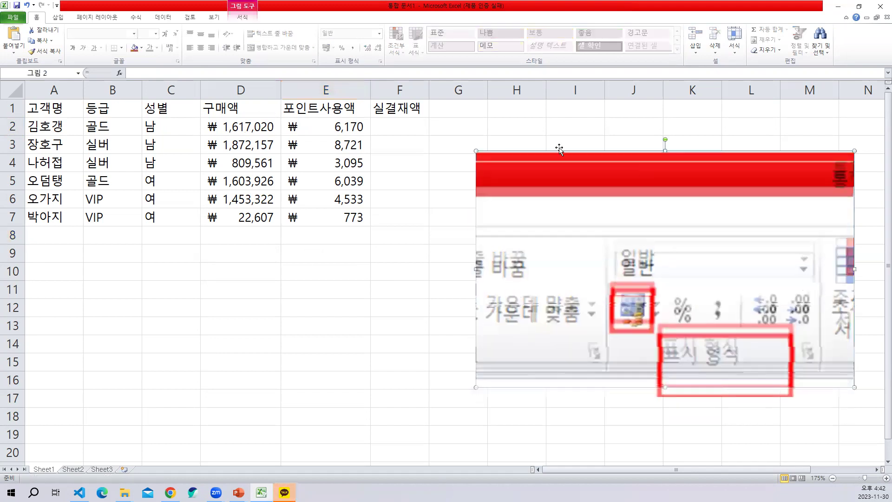
pyautogui.moveTo(559, 148); pyautogui.dragTo(565, 139)
pyautogui.click(410, 126)
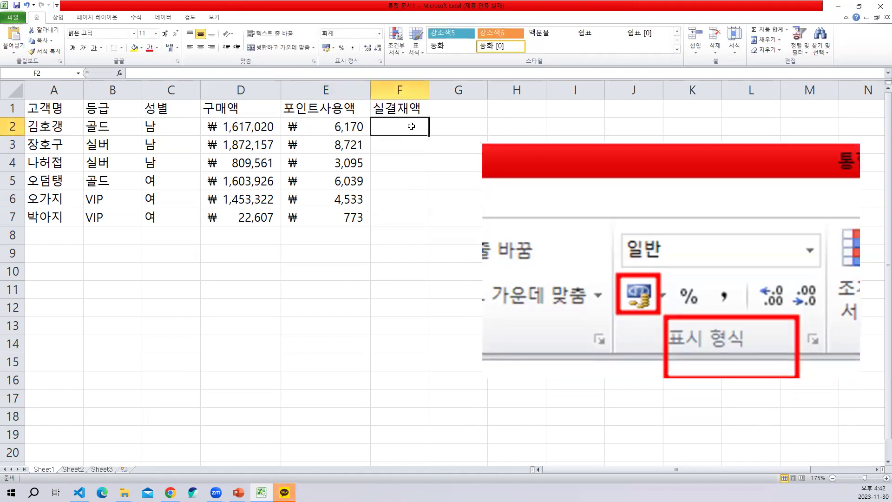
pyautogui.click(232, 131)
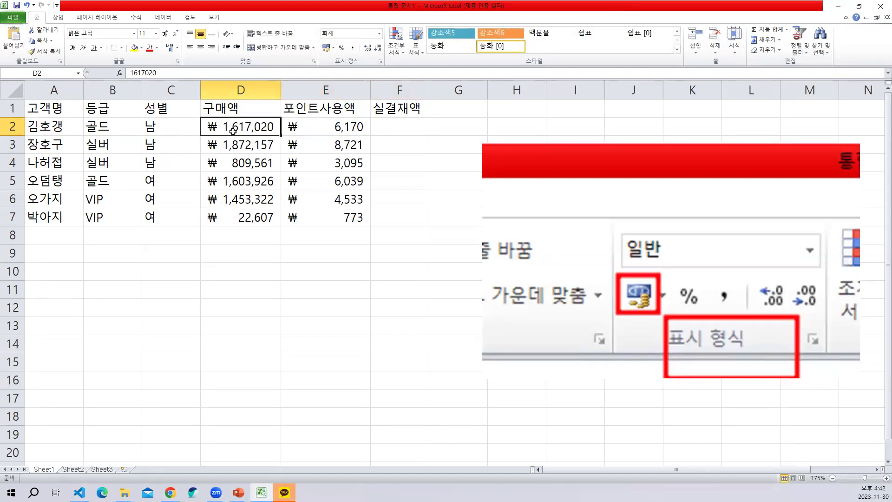
pyautogui.click(320, 132)
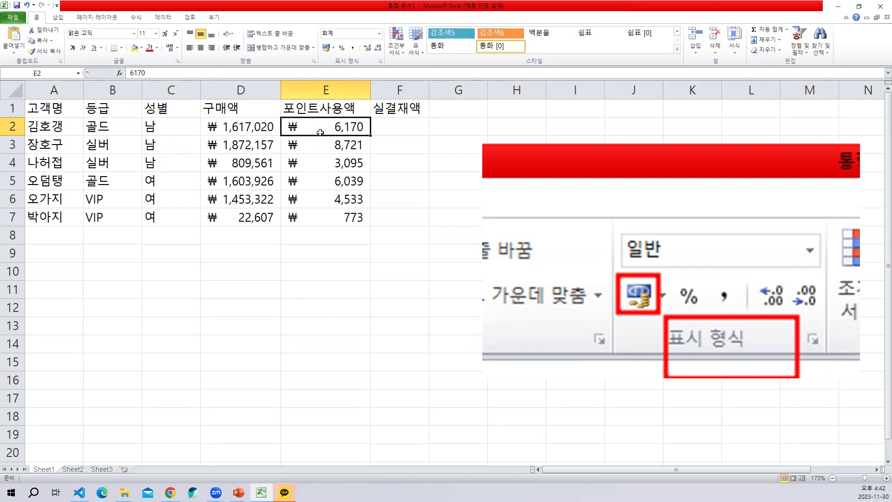
pyautogui.click(397, 133)
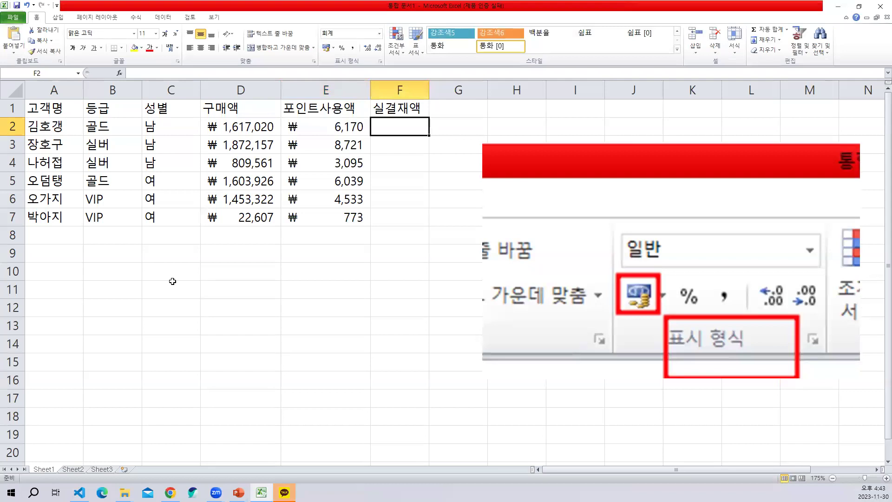
# Step: Insert a text box below the table, starting around C10, containing the text "= (계산 해라)"
pyautogui.click(146, 325)
pyautogui.click(57, 17)
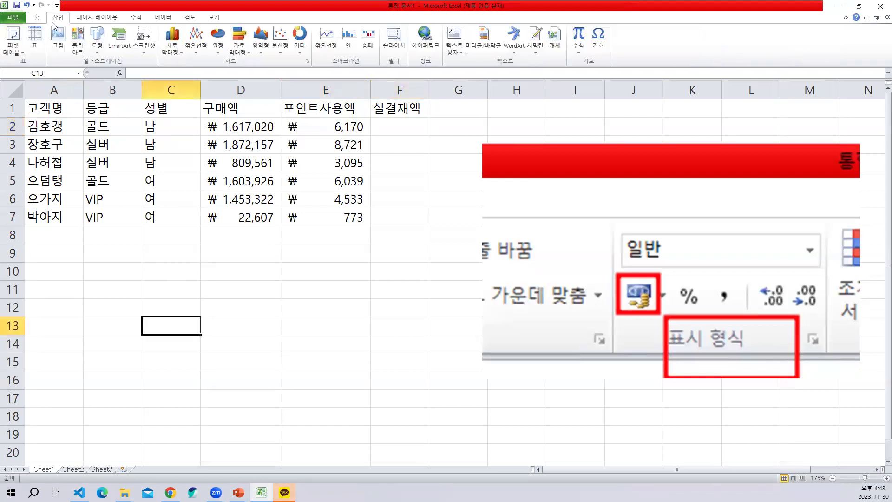
pyautogui.click(454, 39)
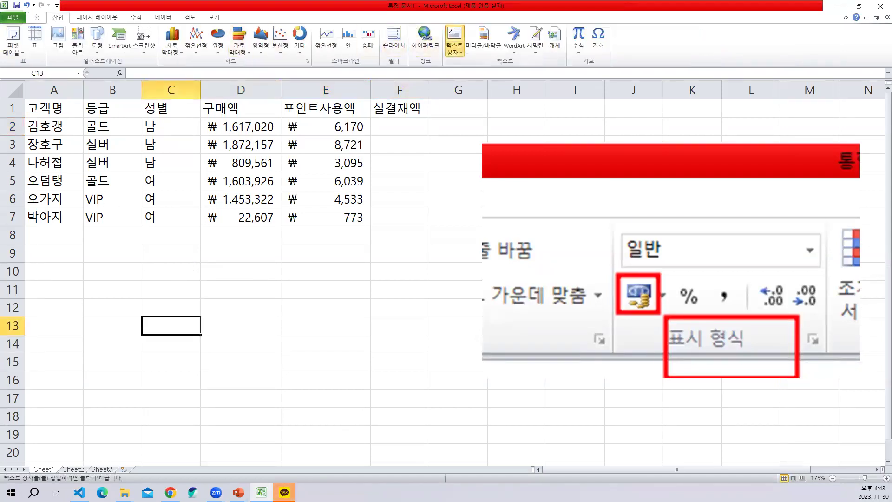
pyautogui.click(176, 271)
pyautogui.write('ㅋ')
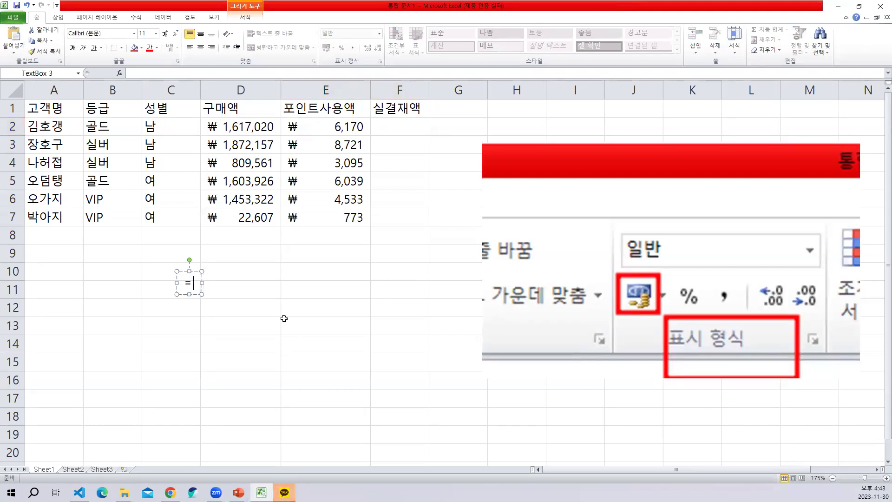
pyautogui.write(' (rP')
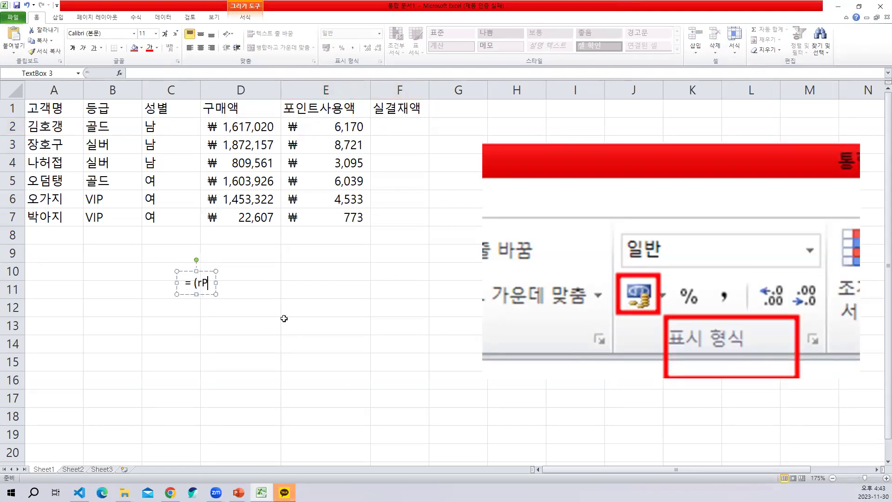
pyautogui.write('계사')
pyautogui.press('BackSpace')
pyautogui.press('BackSpace')
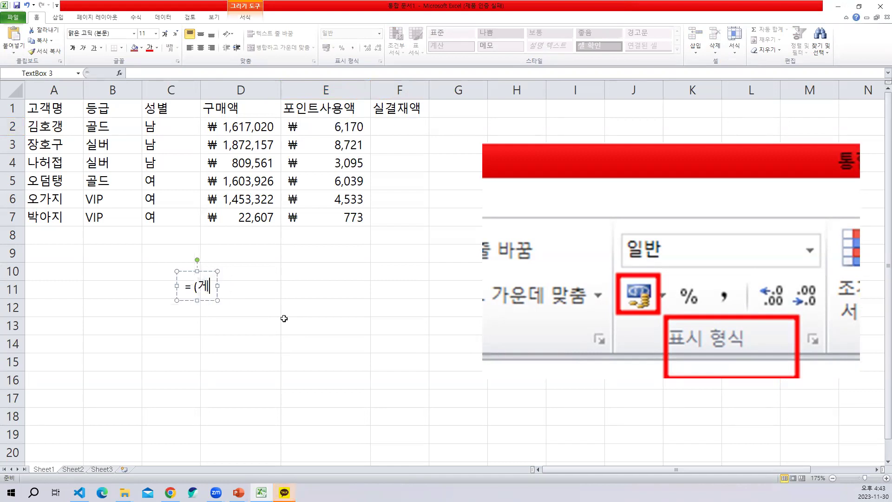
pyautogui.write('산 해라')
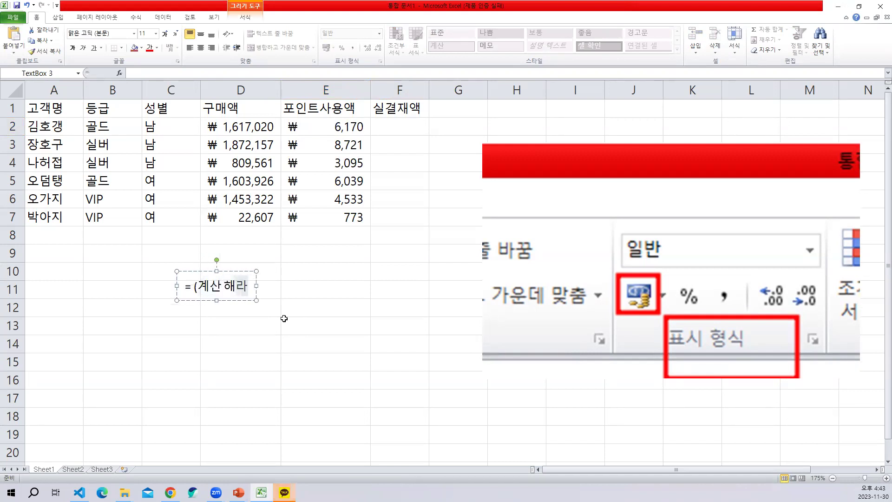
pyautogui.write(')')
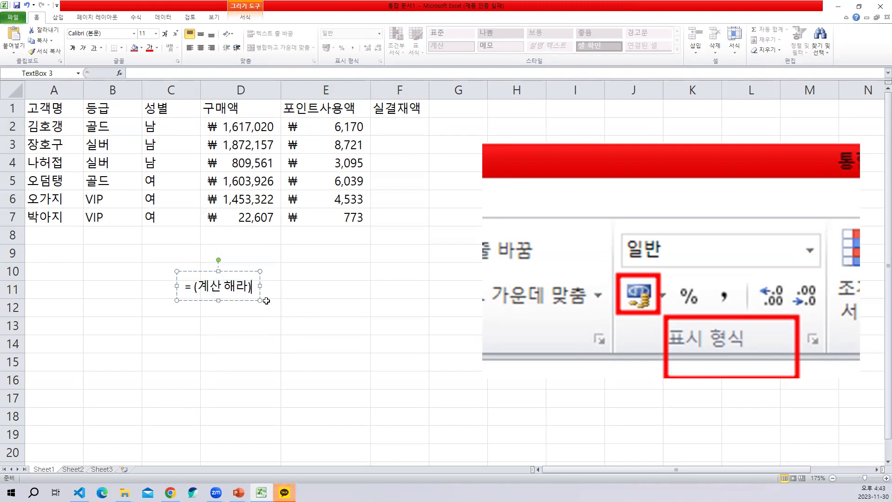
# Step: Enlarge all the text in the "= (계산 해라)" text box to 32 pt and deselect the box
pyautogui.moveTo(253, 285); pyautogui.dragTo(184, 286)
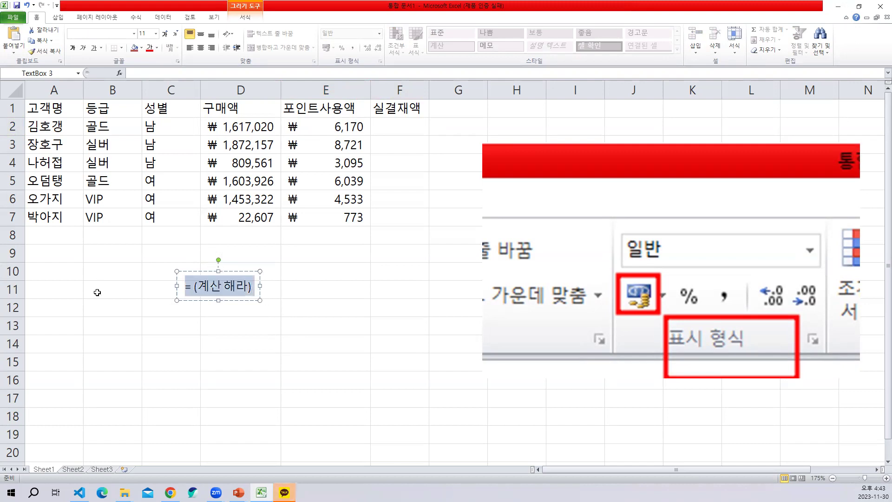
pyautogui.click(164, 34)
pyautogui.click(164, 34)
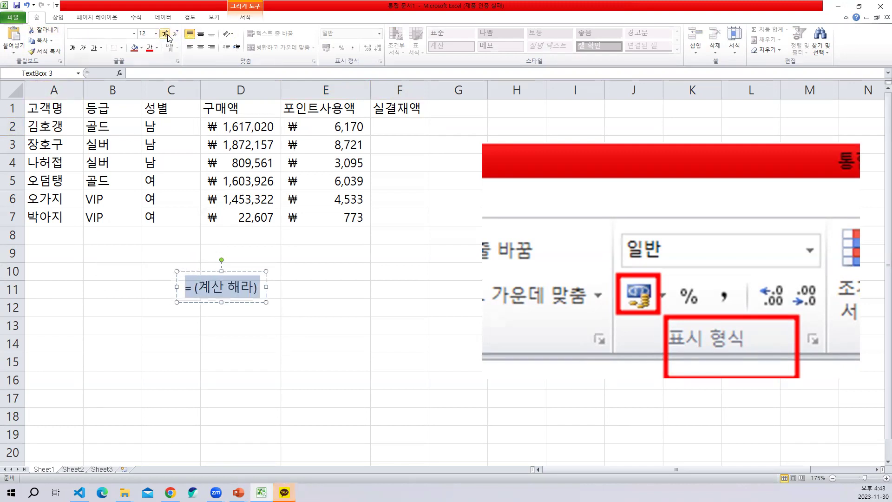
pyautogui.click(164, 34)
pyautogui.click(164, 33)
pyautogui.click(165, 34)
pyautogui.click(164, 34)
pyautogui.click(164, 33)
pyautogui.click(165, 34)
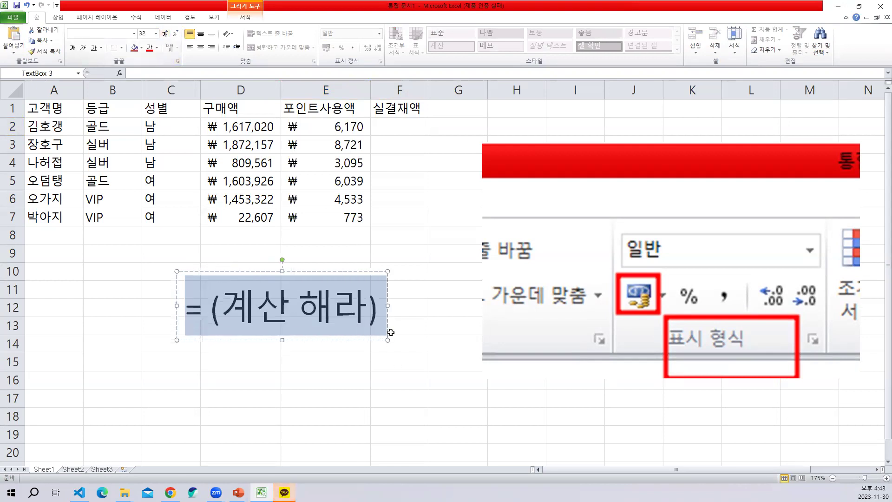
pyautogui.click(411, 392)
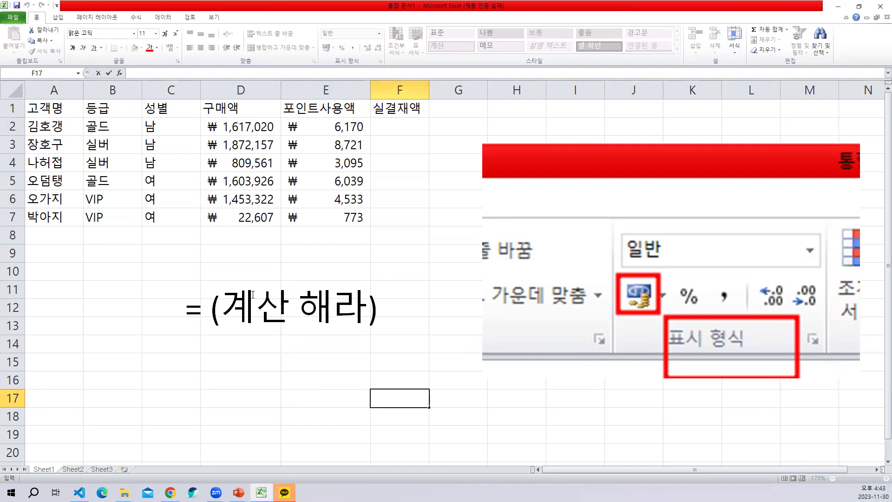
# Step: Fill the actual payment cells F2:F7 all at once with the formula =D2-E2
pyautogui.click(392, 124)
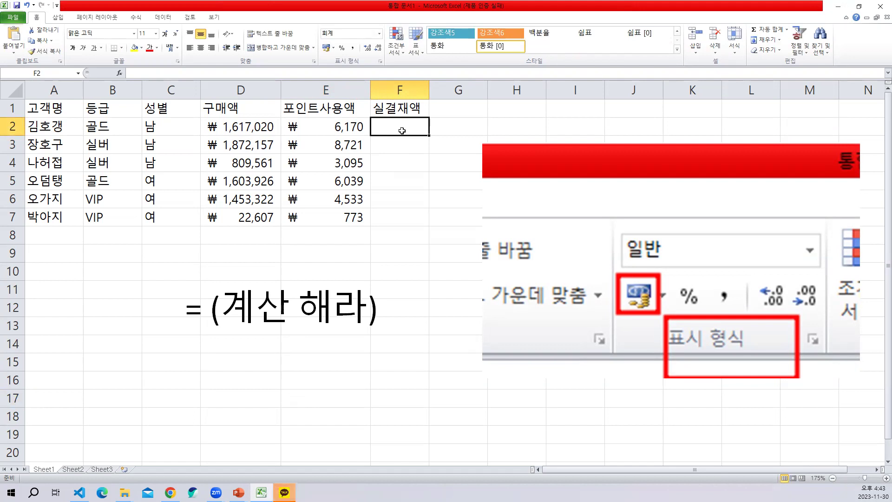
pyautogui.click(479, 128)
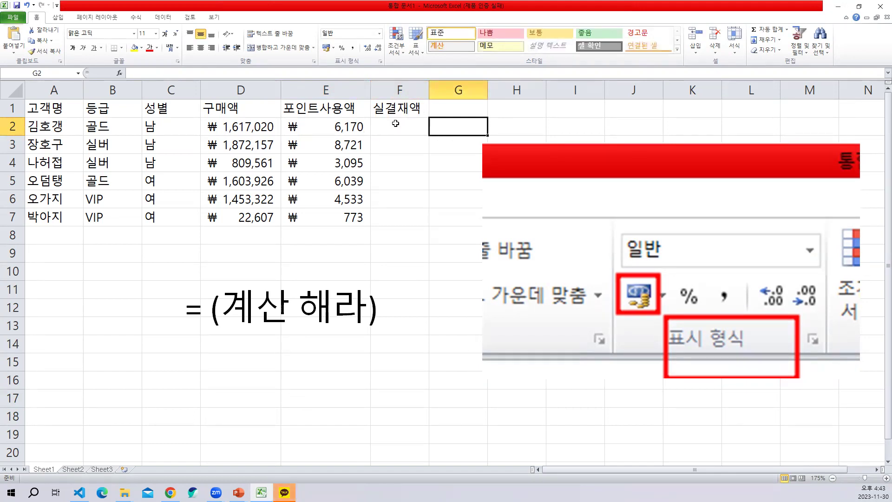
pyautogui.moveTo(400, 128); pyautogui.dragTo(398, 215)
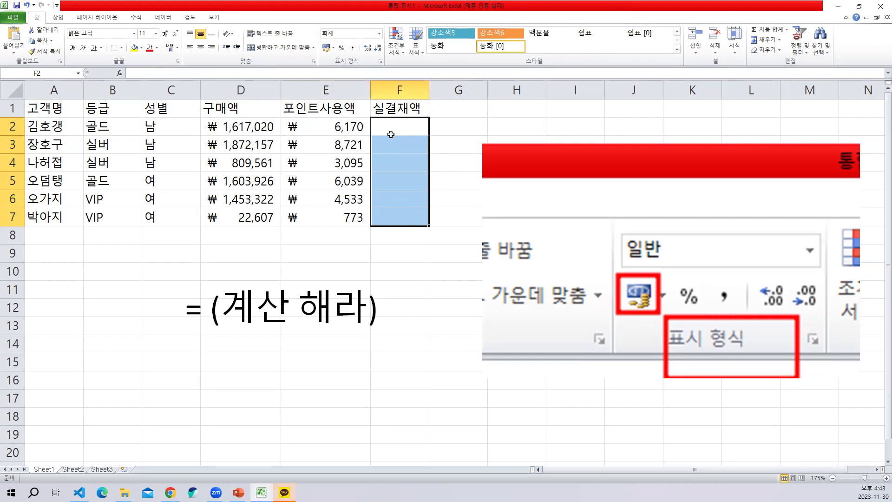
pyautogui.write('=')
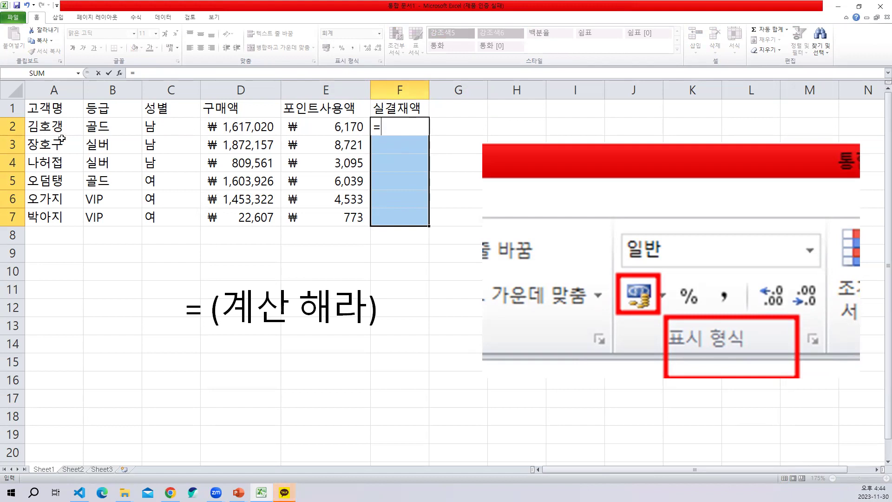
pyautogui.click(255, 129)
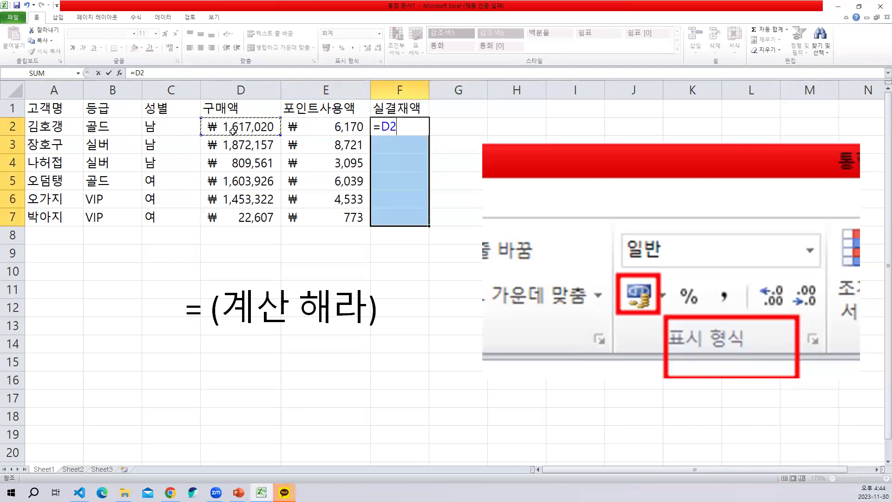
pyautogui.write('-')
pyautogui.click(327, 128)
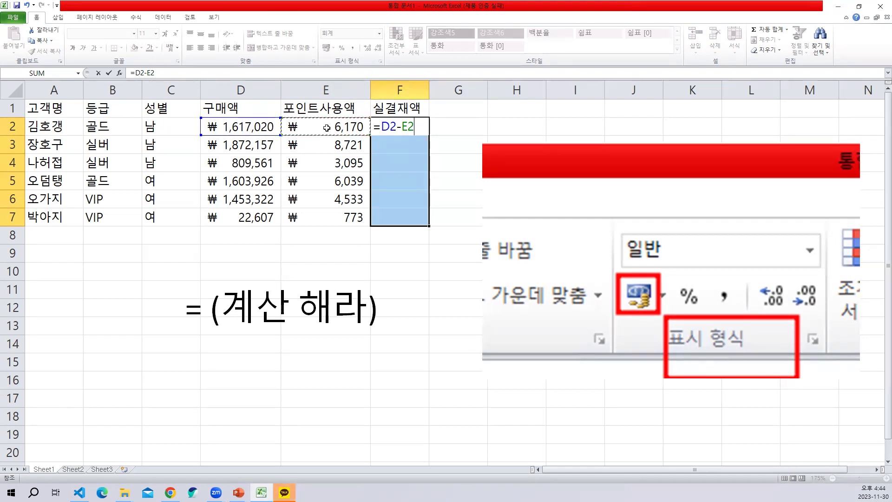
pyautogui.hotkey('ctrl', 'Return')
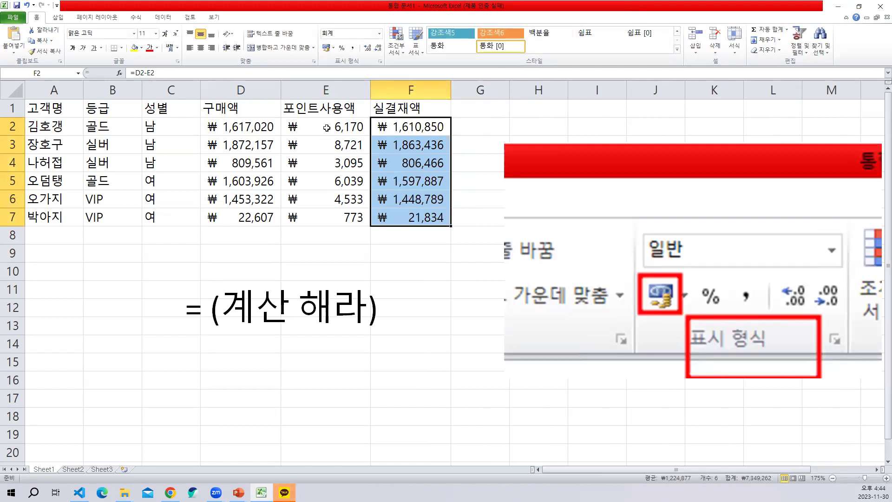
# Step: Clear the contents of the actual payment cells F2:F7
pyautogui.click(419, 201)
pyautogui.moveTo(413, 128); pyautogui.dragTo(416, 217)
pyautogui.press('Delete')
pyautogui.click(423, 272)
# Step: Calculate the actual payments by entering =D2-E2 into the whole range F2:F7 simultaneously
pyautogui.moveTo(413, 127); pyautogui.dragTo(416, 215)
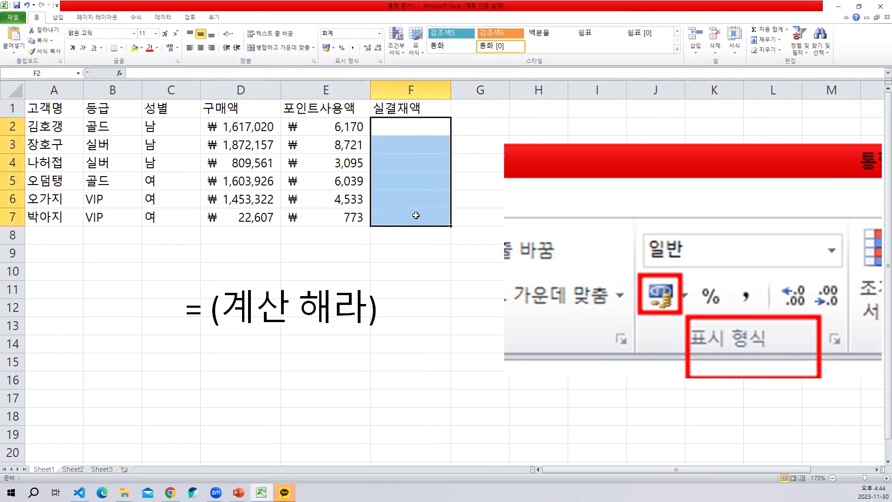
pyautogui.write('=')
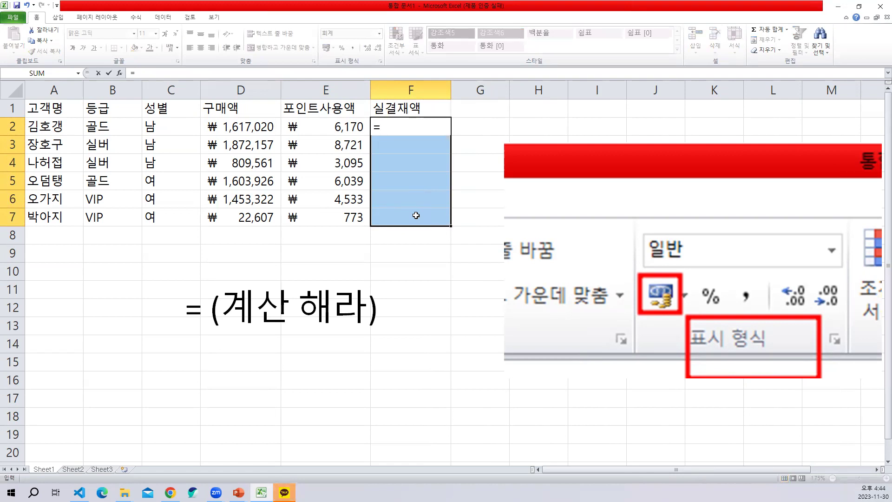
pyautogui.click(261, 129)
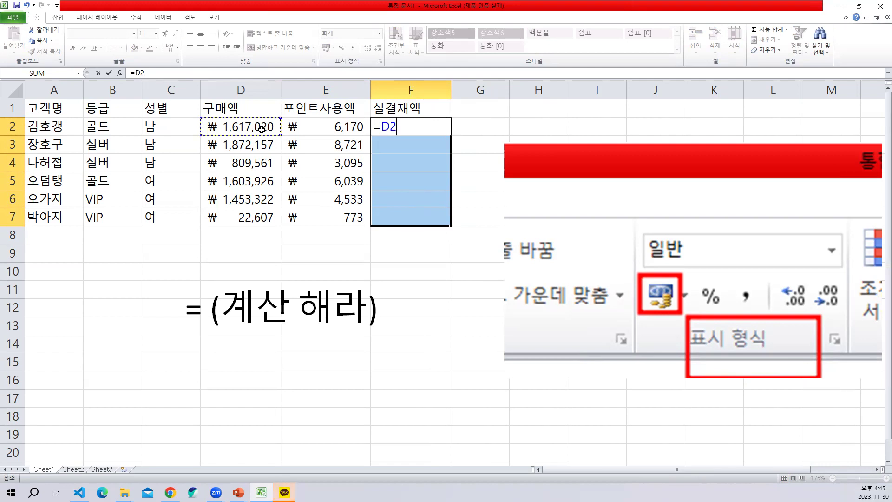
pyautogui.write('-')
pyautogui.click(331, 127)
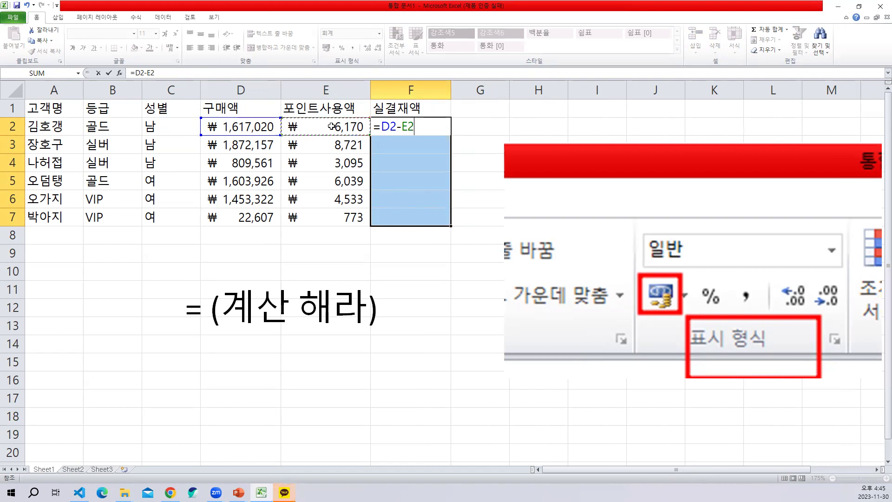
pyautogui.hotkey('ctrl', 'Return')
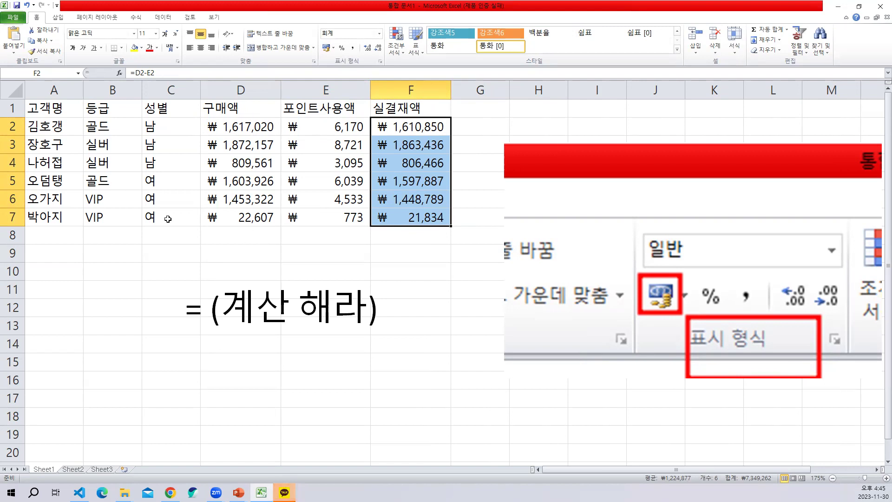
# Step: Merge and center A8:C8 below the table and label the merged cell 합계
pyautogui.moveTo(56, 233); pyautogui.dragTo(165, 233)
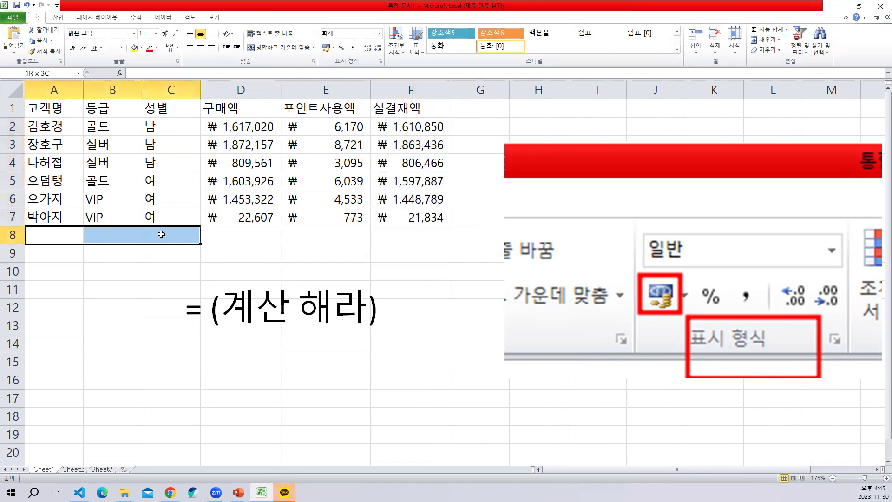
pyautogui.click(275, 48)
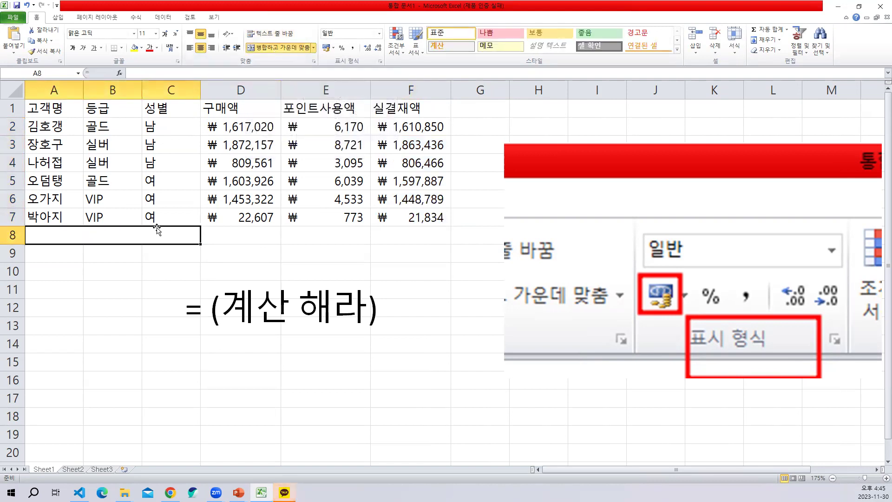
pyautogui.write('하')
pyautogui.write('계')
pyautogui.press('Return')
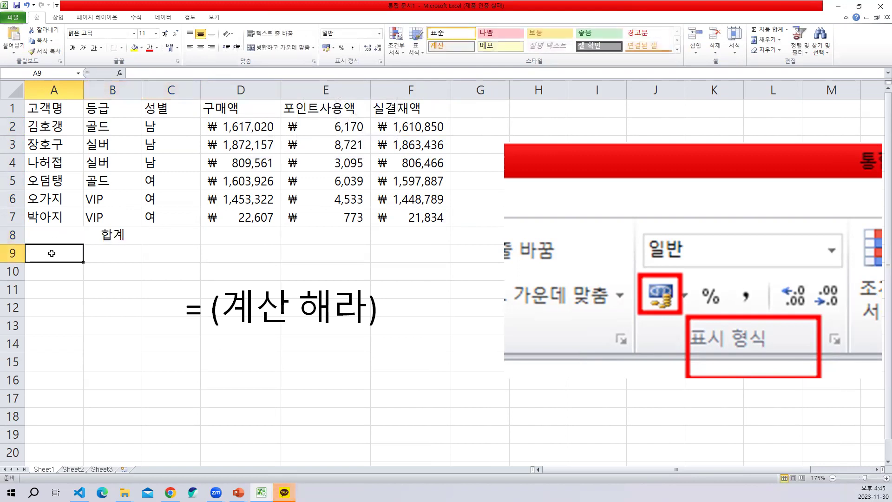
# Step: Merge and center A9:C9 and label the merged cell 평균
pyautogui.moveTo(51, 253); pyautogui.dragTo(167, 254)
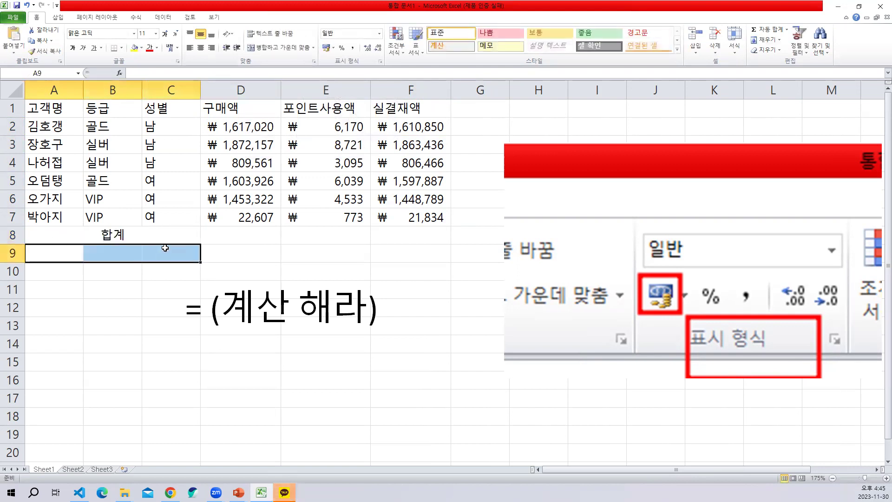
pyautogui.click(261, 48)
pyautogui.write('펴균')
pyautogui.press('Return')
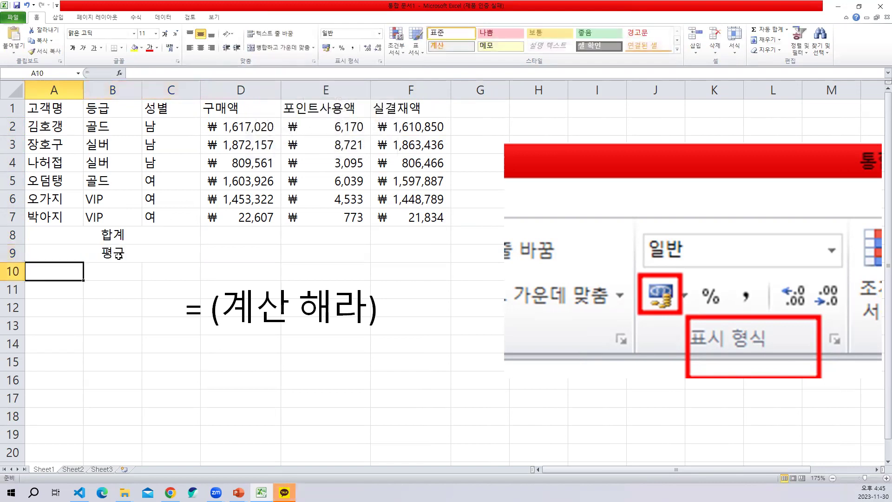
# Step: Move the "= (계산 해라)" text box slightly up and to the right, and deselect it
pyautogui.click(226, 238)
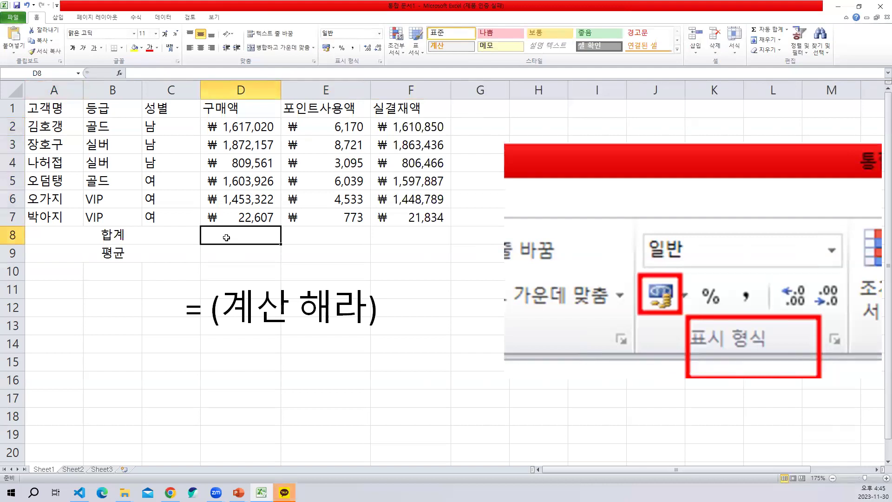
pyautogui.click(242, 285)
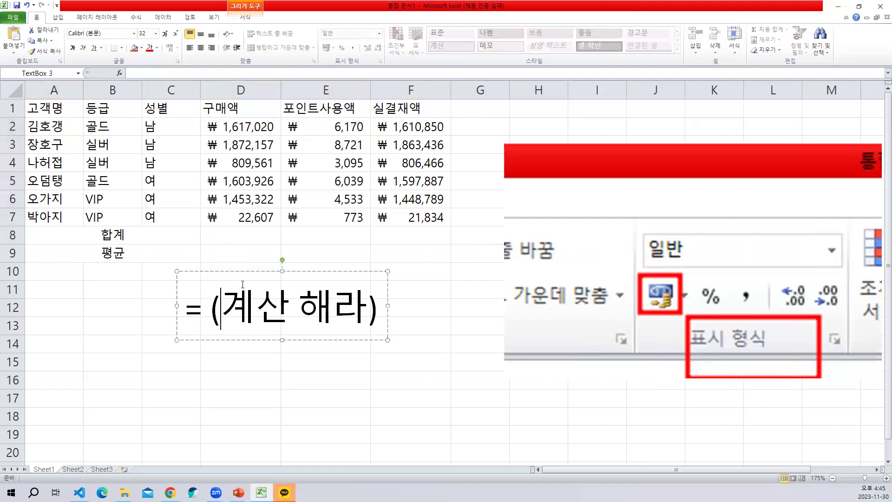
pyautogui.moveTo(242, 271); pyautogui.dragTo(255, 255)
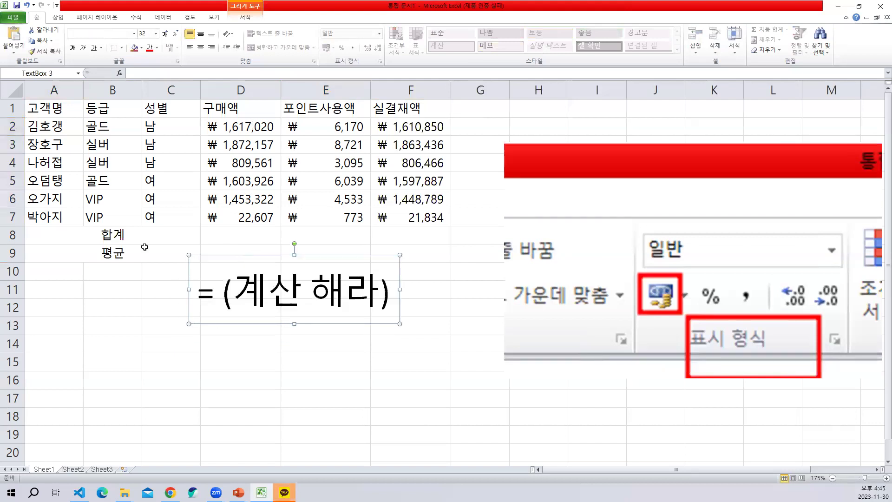
pyautogui.click(111, 361)
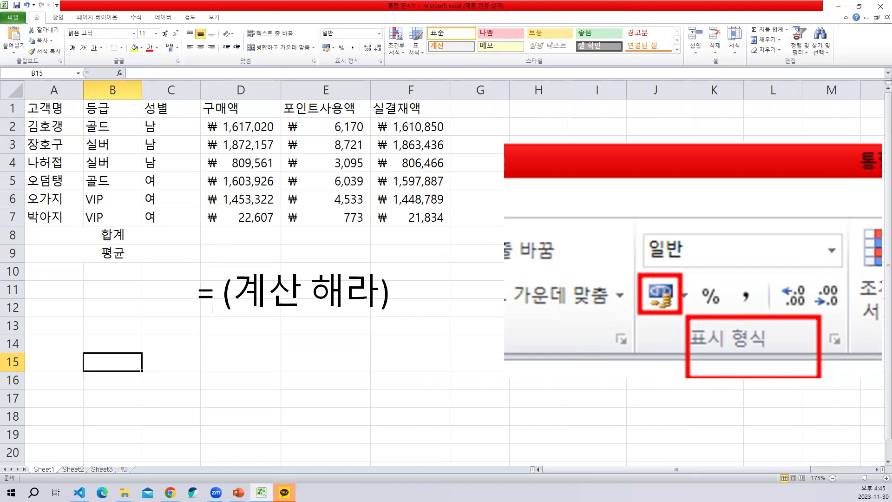
# Step: Insert a text box below the "= (계산 해라)" box, starting around C14, containing the text "= SUM("
pyautogui.click(57, 18)
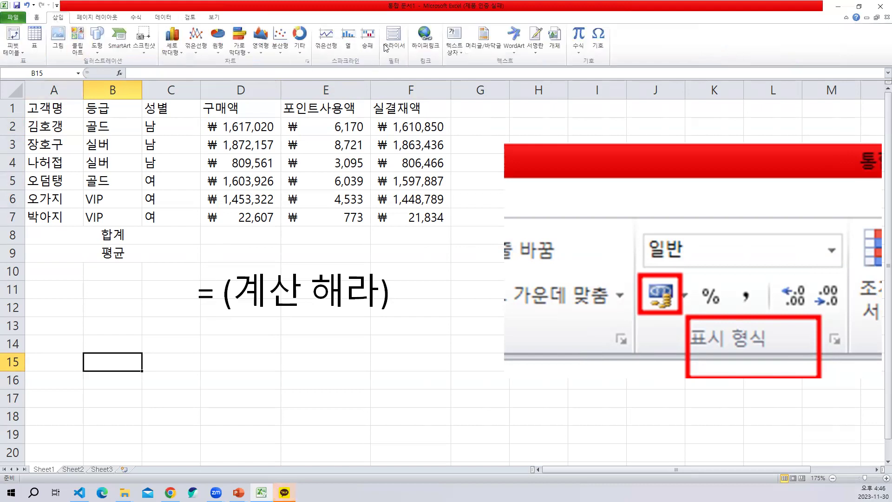
pyautogui.click(454, 41)
pyautogui.click(195, 338)
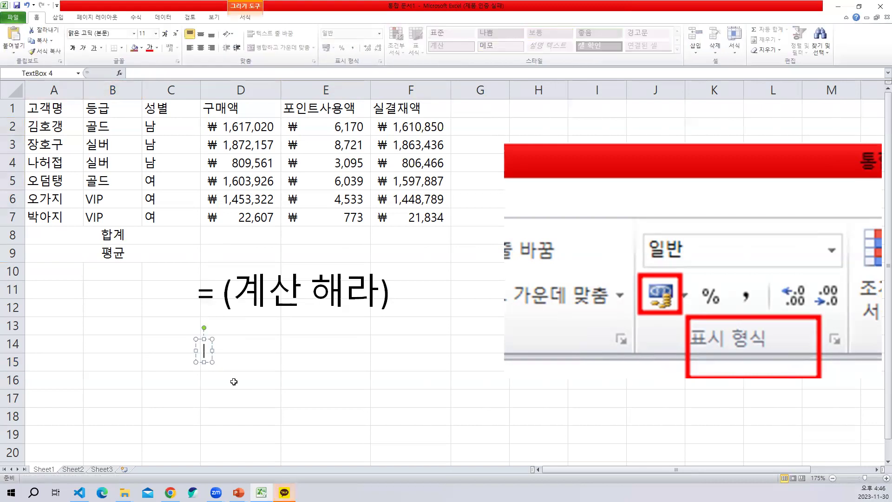
pyautogui.write('=')
pyautogui.write('녀')
pyautogui.press('BackSpace')
pyautogui.press('BackSpace')
pyautogui.press('Hangul')
pyautogui.write('SUM(')
# Step: Enlarge all the text in the "= SUM(" text box to 40 pt
pyautogui.hotkey('ctrl', 'a')
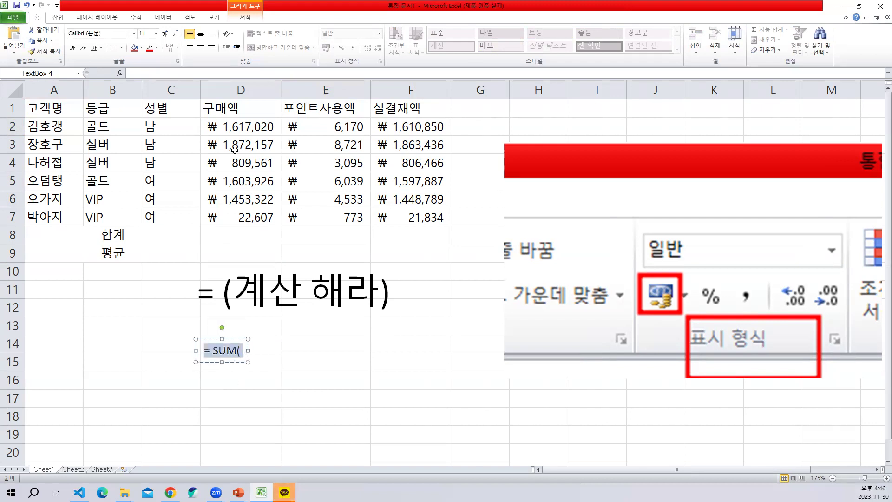
pyautogui.click(164, 34)
pyautogui.click(165, 33)
pyautogui.click(164, 33)
pyautogui.click(164, 33)
pyautogui.click(164, 34)
pyautogui.click(165, 33)
pyautogui.click(165, 33)
pyautogui.click(165, 33)
pyautogui.click(165, 33)
pyautogui.click(165, 34)
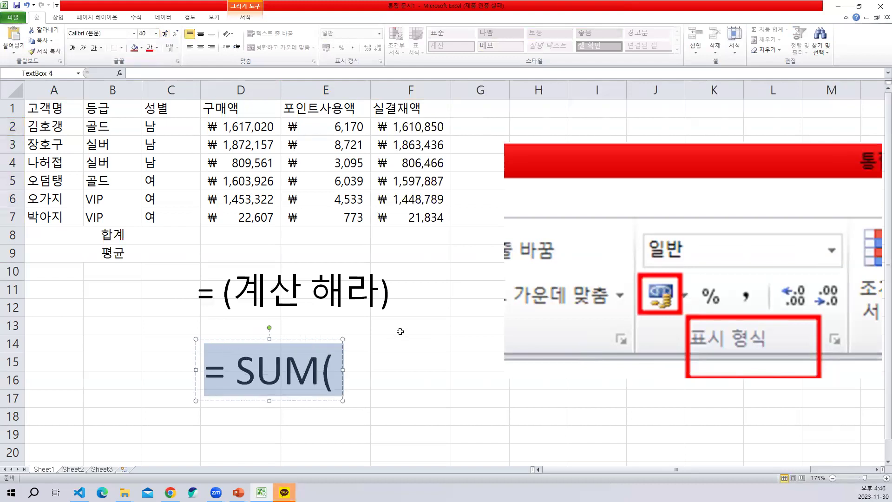
# Step: Complete the text box text to read "= SUM(범위)" and shift the box slightly to the left
pyautogui.click(333, 362)
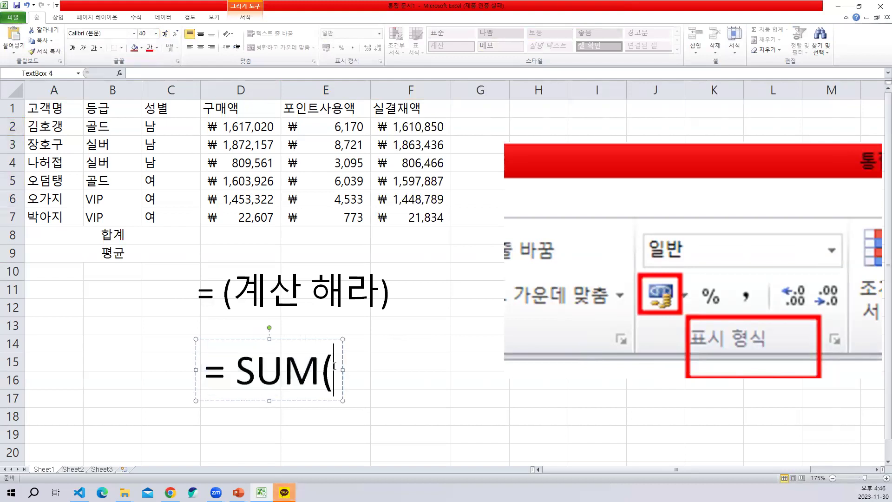
pyautogui.write('qj')
pyautogui.press('BackSpace')
pyautogui.press('BackSpace')
pyautogui.write('범우')
pyautogui.press('BackSpace')
pyautogui.write('위')
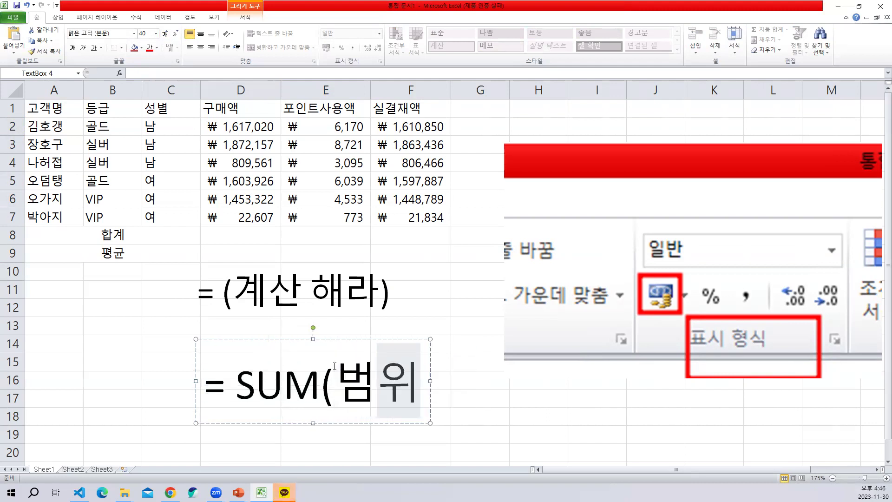
pyautogui.write(')')
pyautogui.click(388, 340)
pyautogui.moveTo(389, 339); pyautogui.dragTo(386, 341)
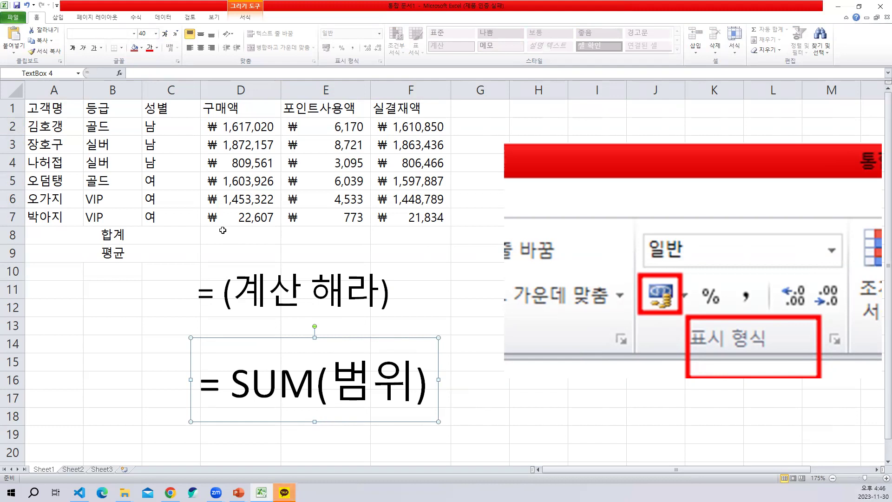
# Step: Select the total row cells D8:F8 and start a formula there with the SUM function
pyautogui.click(261, 239)
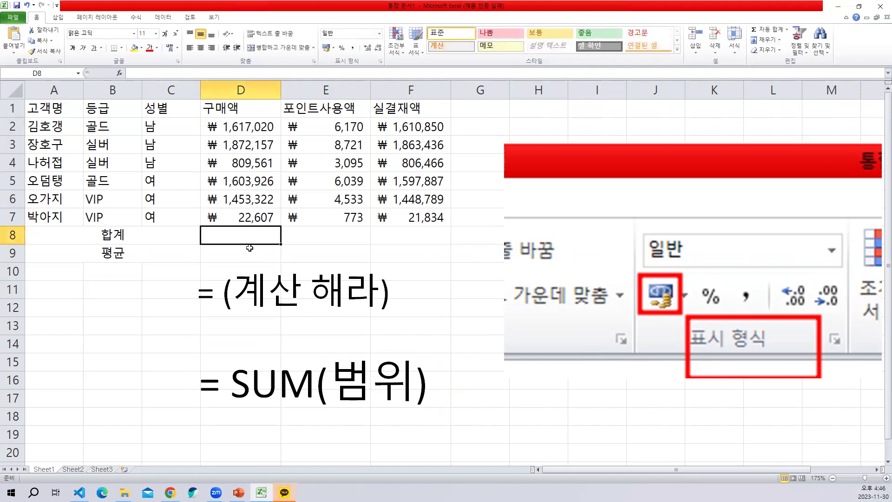
pyautogui.moveTo(248, 237); pyautogui.dragTo(404, 237)
pyautogui.moveTo(232, 235); pyautogui.dragTo(388, 234)
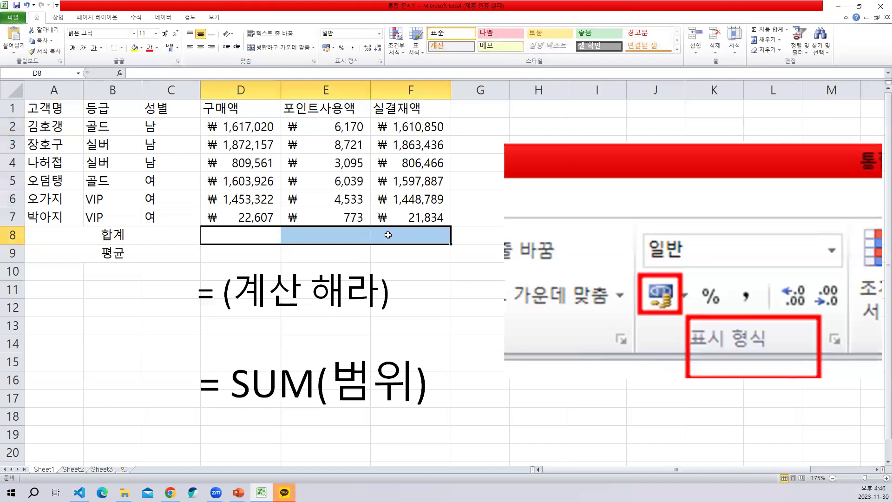
pyautogui.write('=')
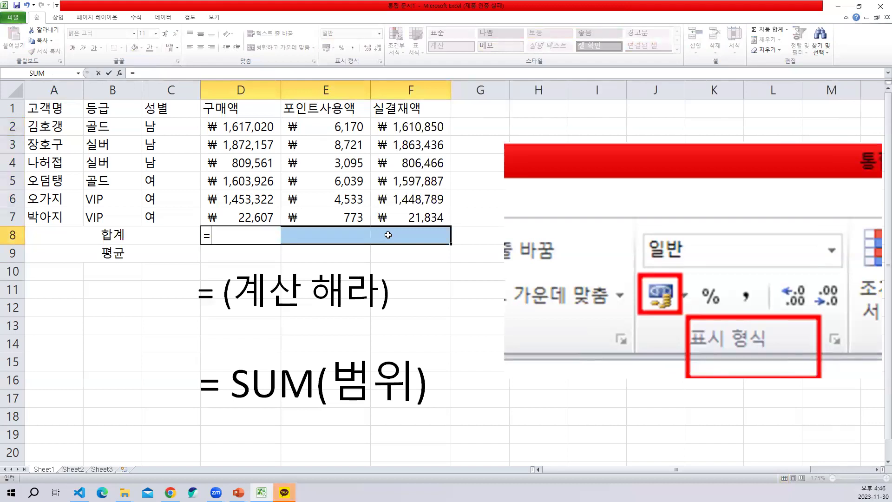
pyautogui.write('ㄴ')
pyautogui.write('s')
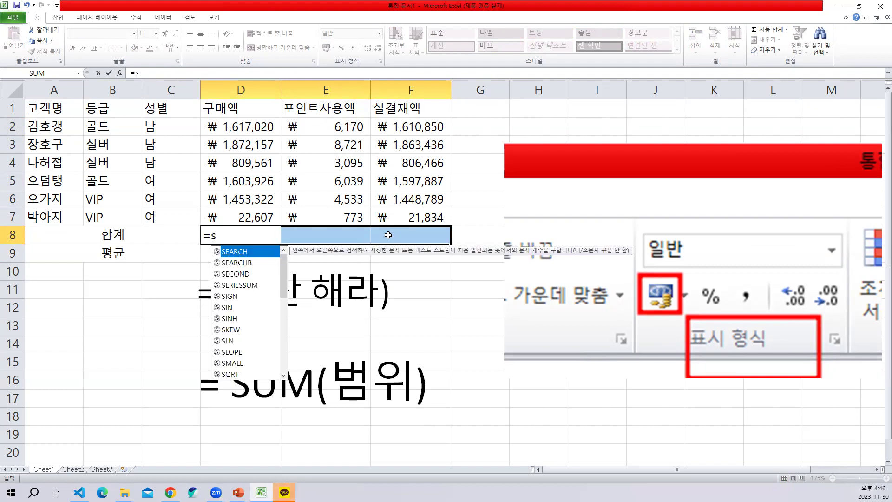
pyautogui.write('u')
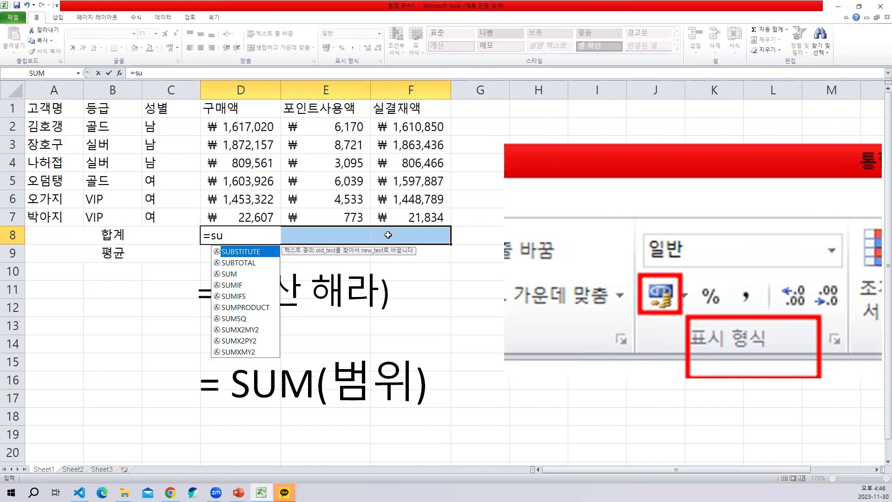
pyautogui.press('BackSpace')
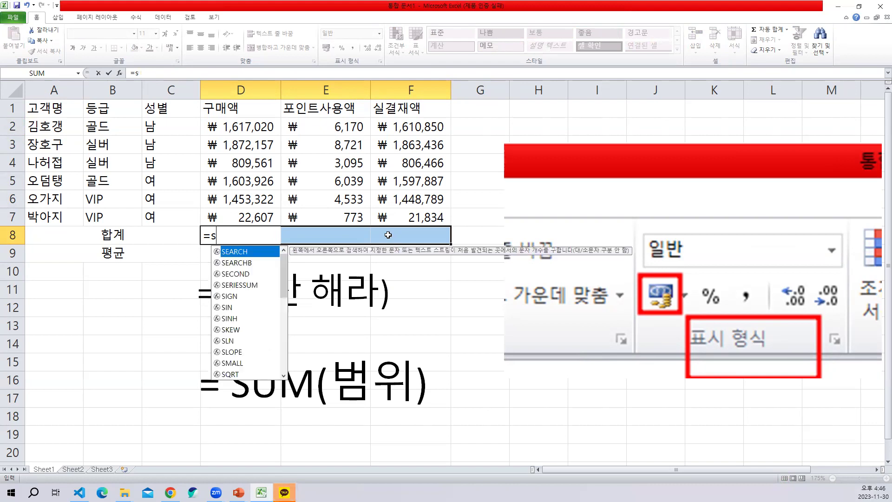
pyautogui.write('u')
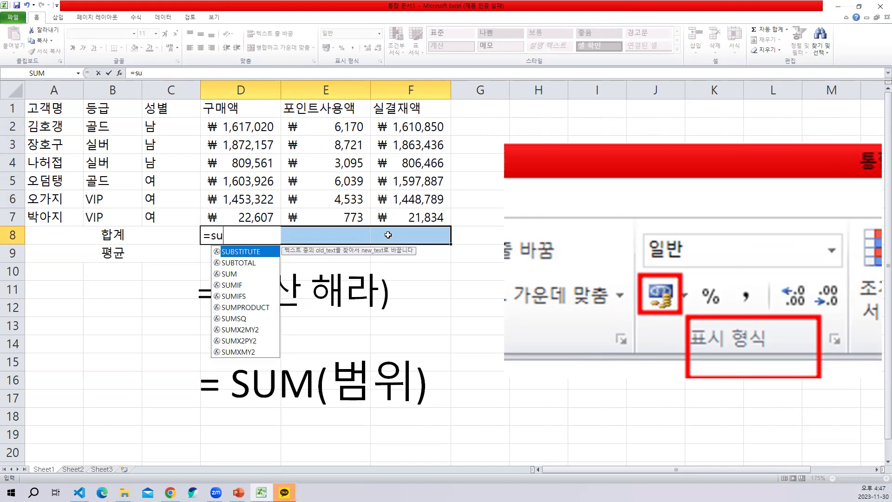
pyautogui.doubleClick(229, 274)
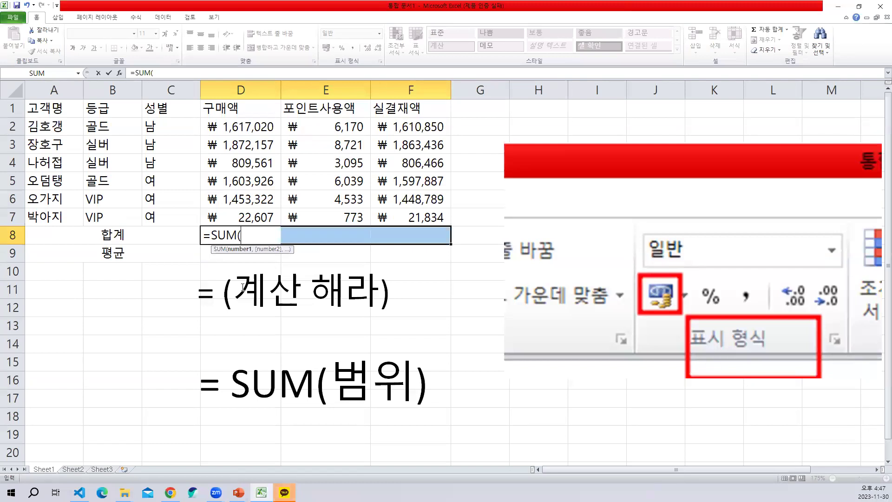
# Step: Complete the SUM formula with the range D2:D7 and enter it into all of D8:F8 at once
pyautogui.click(235, 126)
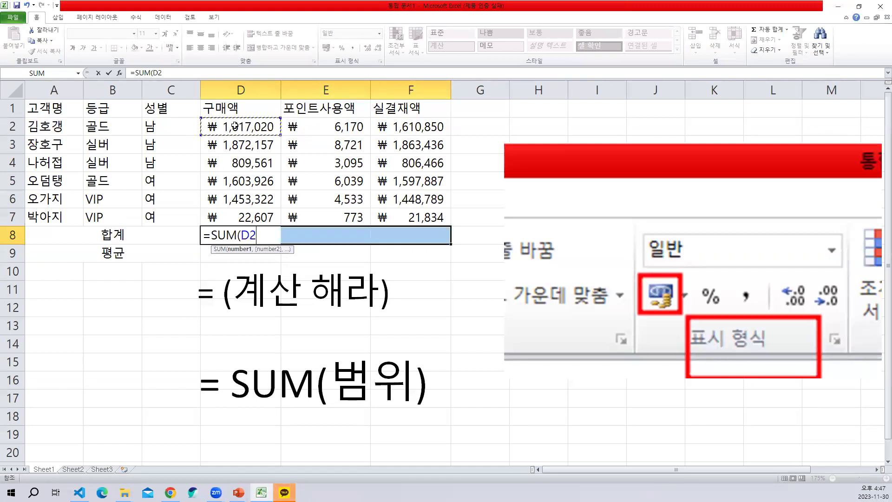
pyautogui.moveTo(235, 125); pyautogui.dragTo(235, 216)
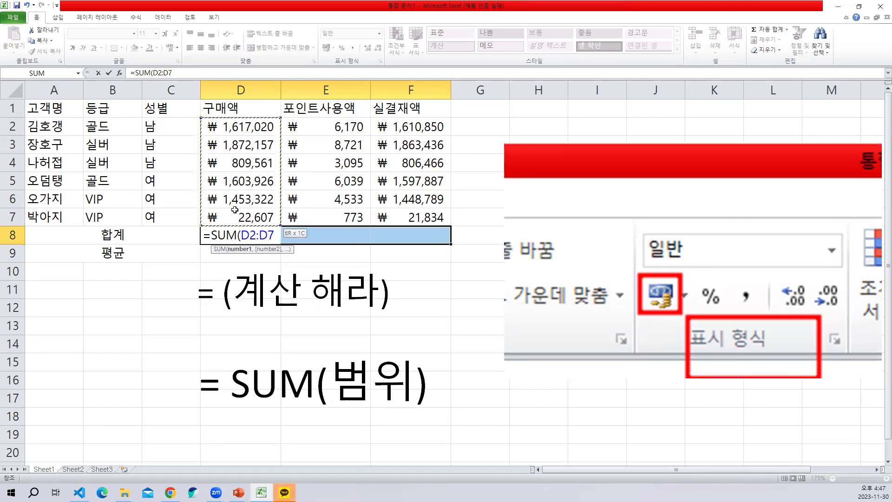
pyautogui.click(237, 125)
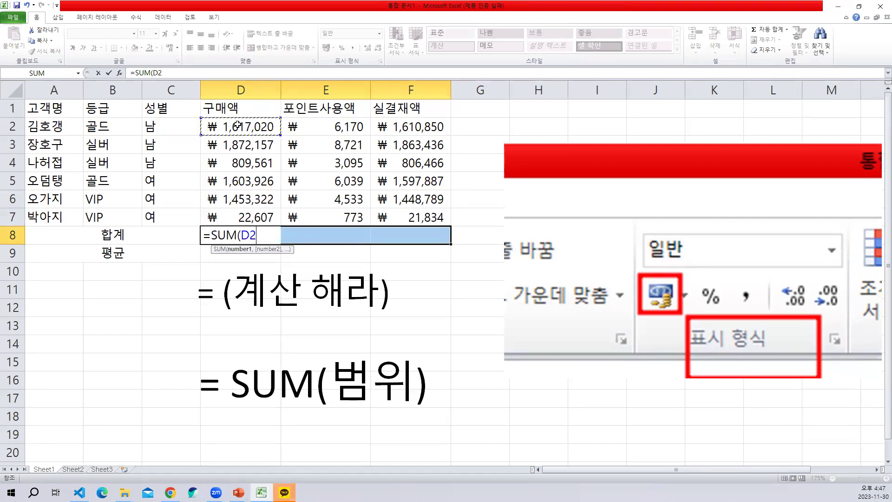
pyautogui.moveTo(237, 126); pyautogui.dragTo(236, 209)
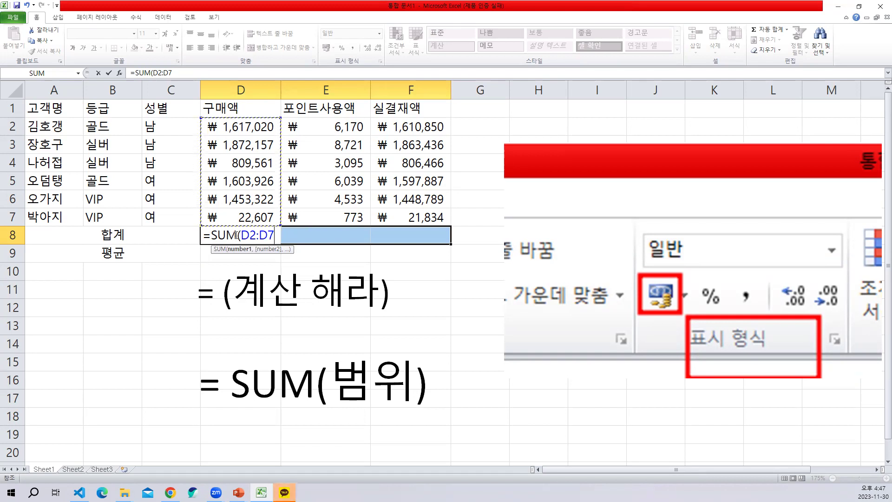
pyautogui.write(')')
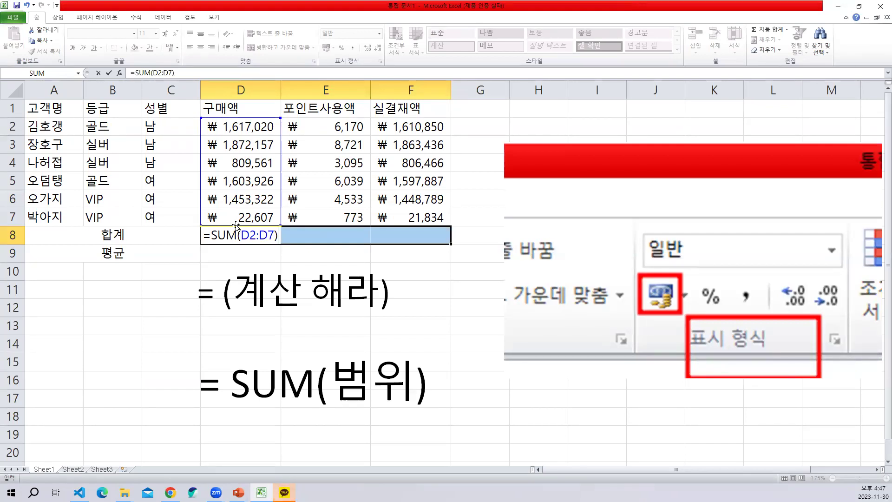
pyautogui.hotkey('ctrl', 'Return')
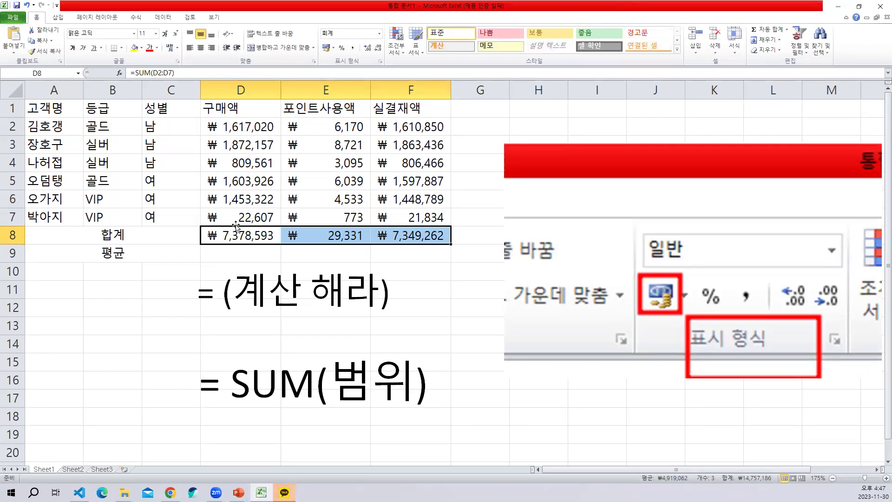
# Step: Move the "= (계산 해라)" and "= SUM(범위)" text boxes onto the ribbon picture beside the table
pyautogui.click(319, 357)
pyautogui.moveTo(358, 335); pyautogui.dragTo(319, 316)
pyautogui.click(344, 289)
pyautogui.moveTo(346, 255); pyautogui.dragTo(657, 152)
pyautogui.click(327, 355)
pyautogui.moveTo(357, 317); pyautogui.dragTo(701, 220)
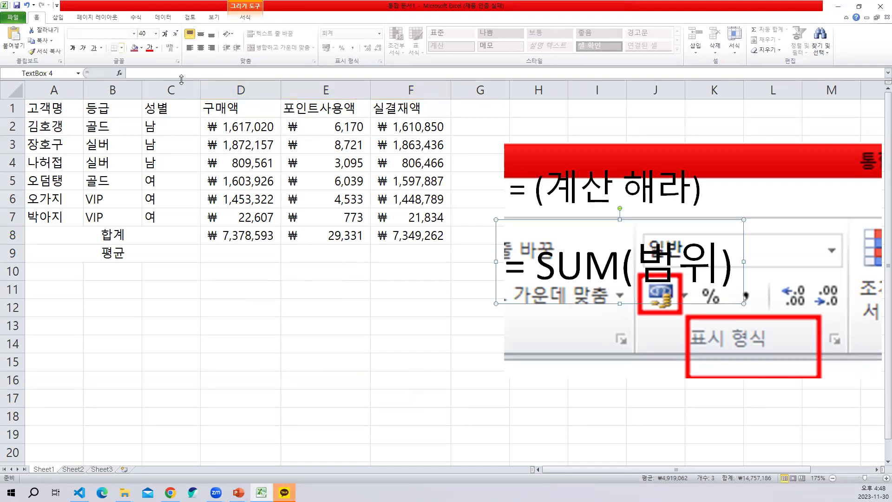
# Step: Insert a text box below the table, starting around C13, containing the text "=AVERAGE("
pyautogui.click(58, 17)
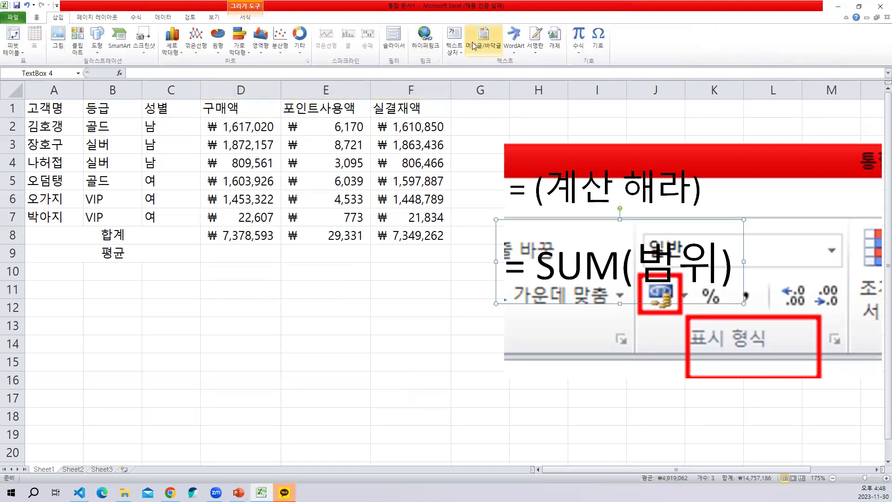
pyautogui.click(454, 40)
pyautogui.moveTo(180, 313); pyautogui.dragTo(198, 337)
pyautogui.write('=')
pyautogui.write('ㅁㅍ')
pyautogui.press('BackSpace')
pyautogui.press('BackSpace')
pyautogui.press('Hangul')
pyautogui.write('AVERAGE(')
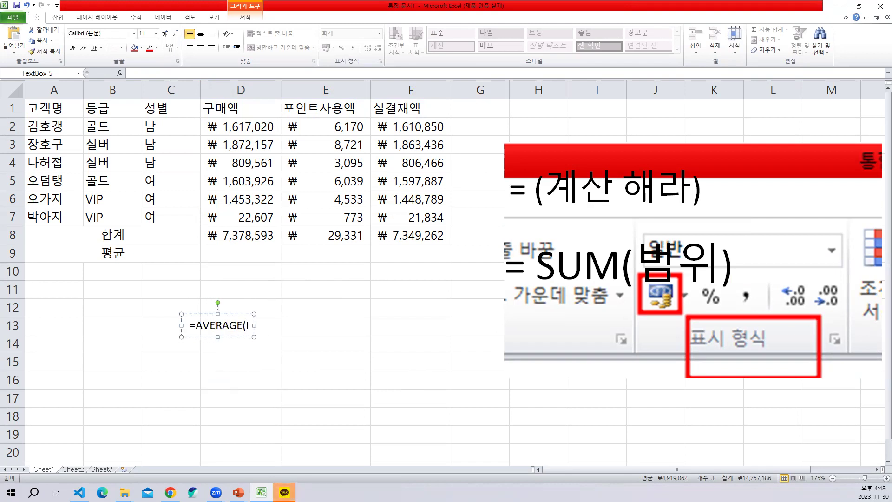
# Step: Enlarge all the text in the "=AVERAGE(" text box to 40 pt
pyautogui.moveTo(247, 325); pyautogui.dragTo(189, 325)
pyautogui.click(168, 34)
pyautogui.click(168, 33)
pyautogui.click(168, 34)
pyautogui.click(168, 33)
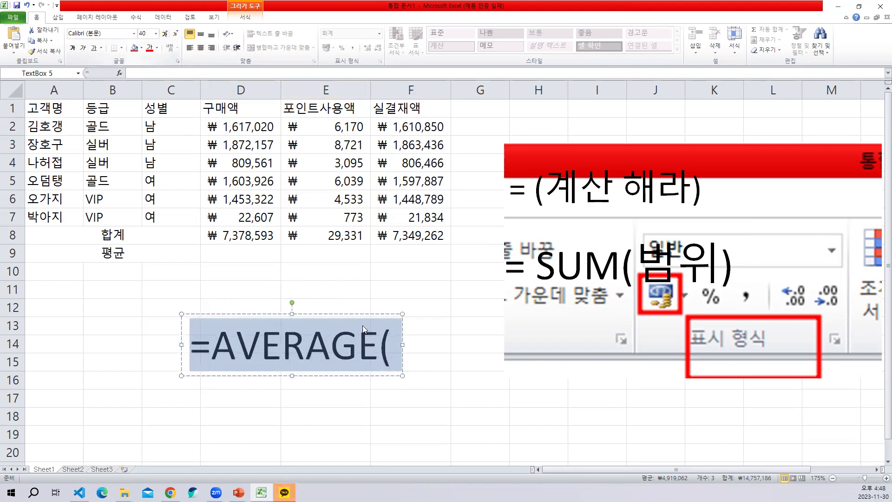
# Step: Complete the text box text to read "=AVERAGE(범위)"
pyautogui.click(394, 344)
pyautogui.write('qja')
pyautogui.press('BackSpace')
pyautogui.press('BackSpace')
pyautogui.press('BackSpace')
pyautogui.press('Hangul')
pyautogui.write('범')
pyautogui.press('BackSpace')
pyautogui.press('BackSpace')
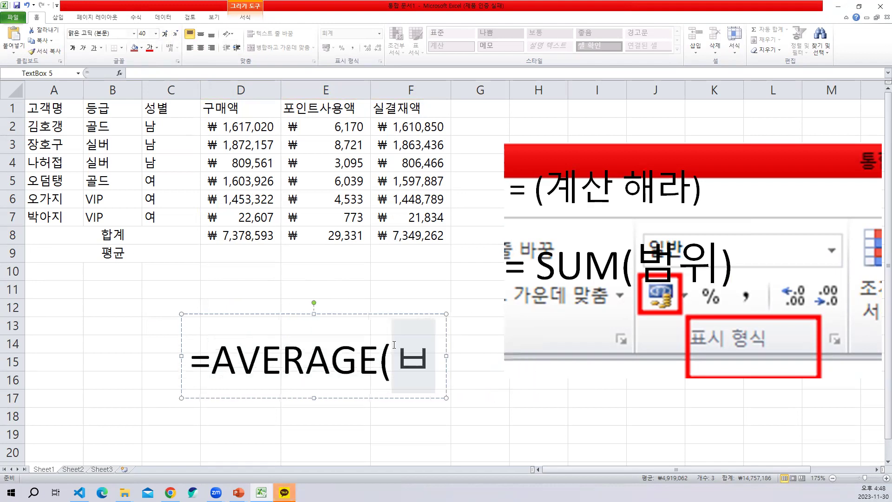
pyautogui.write('ㅓㅁ위')
pyautogui.press('Hangul_Hanja')
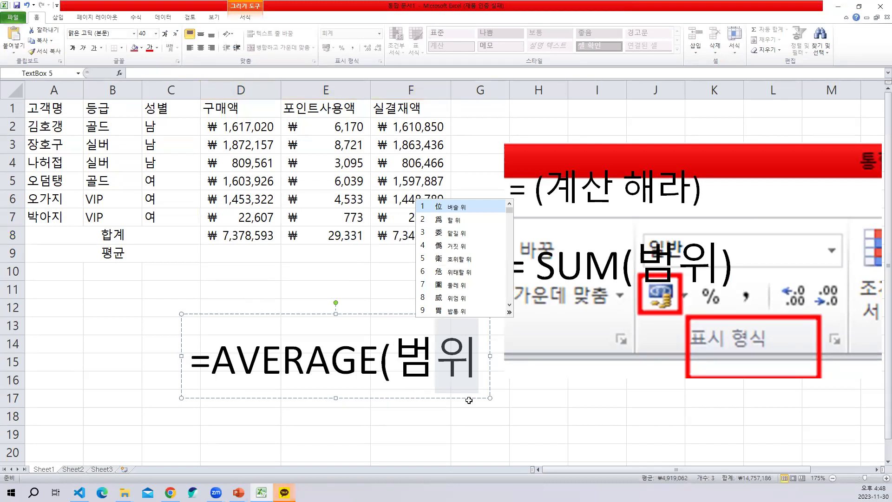
pyautogui.click(477, 362)
pyautogui.write(')')
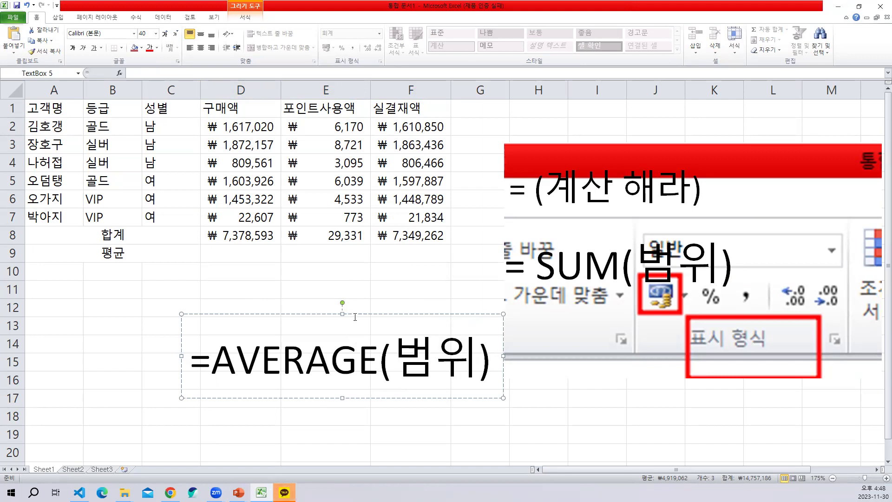
pyautogui.click(372, 314)
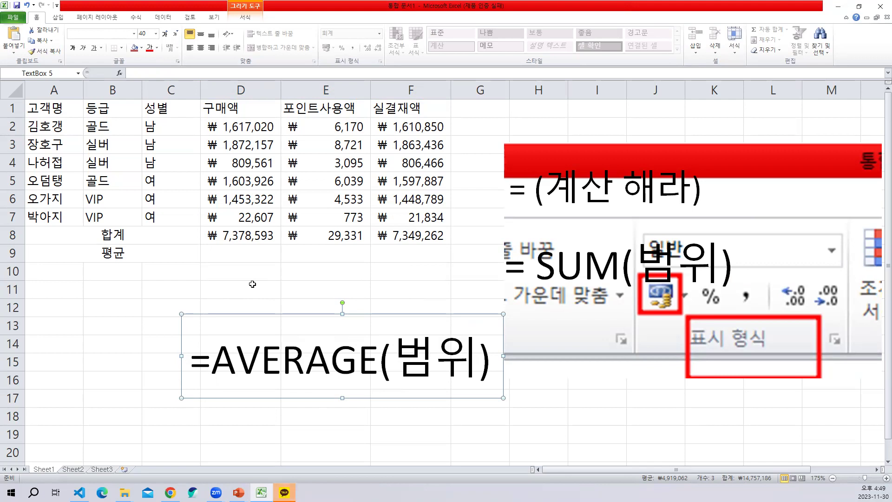
# Step: Select the average row cells D9:F9 and start a formula there with the AVERAGE function
pyautogui.click(230, 254)
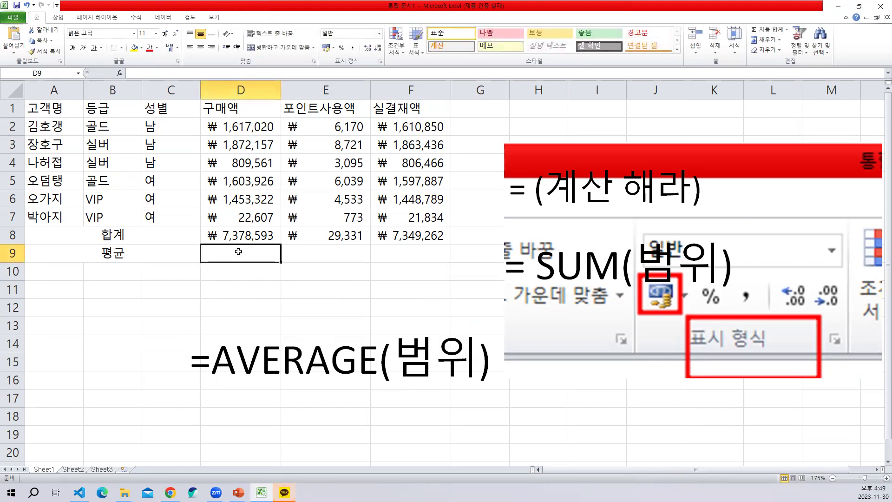
pyautogui.moveTo(245, 251); pyautogui.dragTo(390, 251)
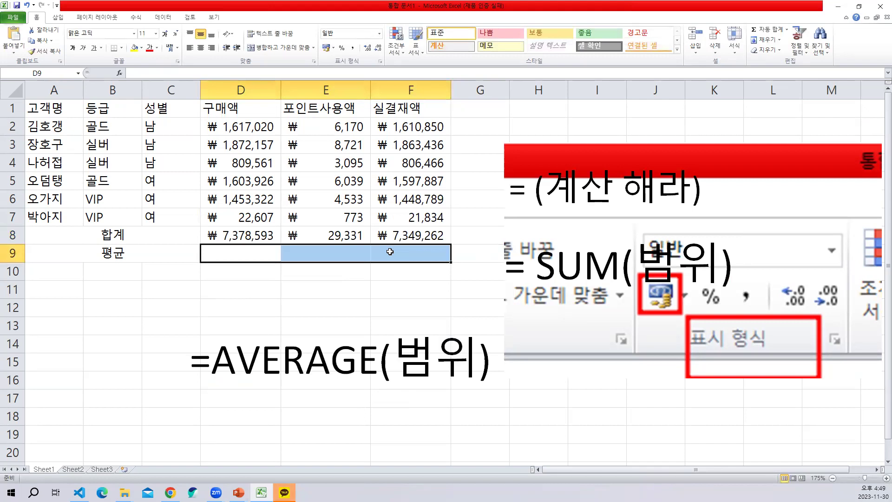
pyautogui.write('=')
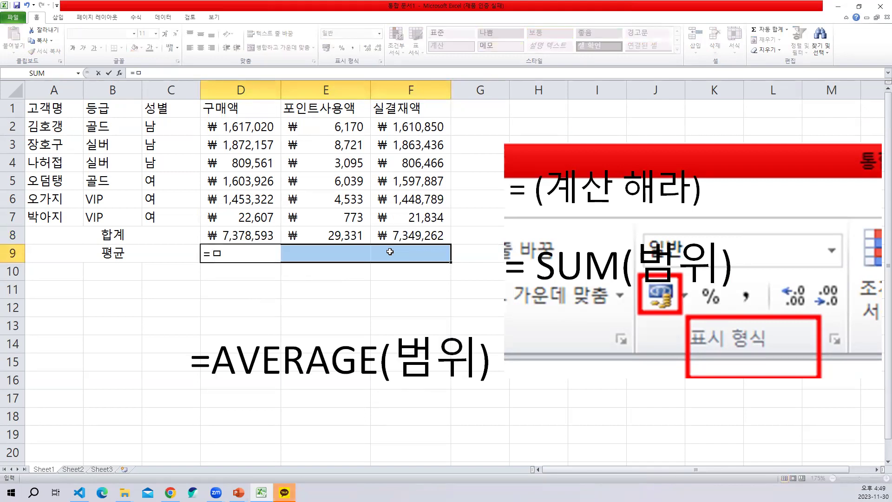
pyautogui.write('av')
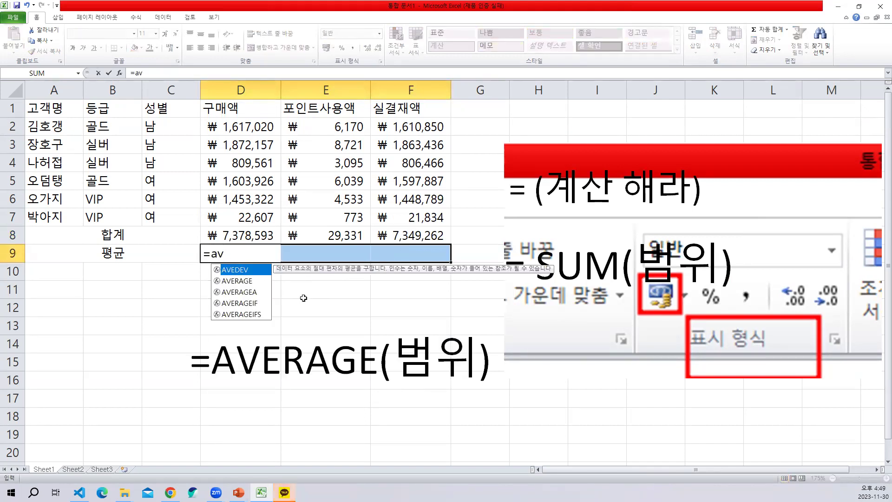
pyautogui.doubleClick(238, 281)
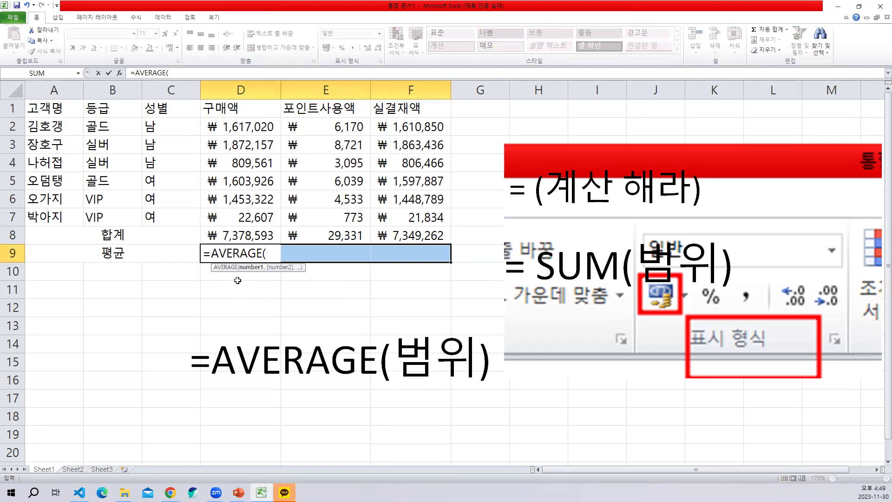
# Step: Set the AVERAGE range to D2:D7, leaving out the total row, and enter the formula into all of D9:F9 at once
pyautogui.moveTo(252, 125); pyautogui.dragTo(252, 233)
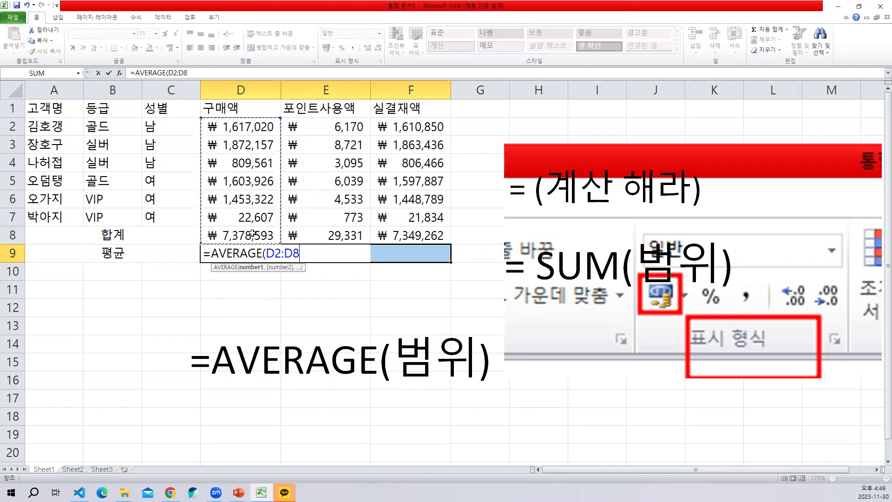
pyautogui.moveTo(243, 130); pyautogui.dragTo(248, 233)
pyautogui.moveTo(246, 128); pyautogui.dragTo(245, 226)
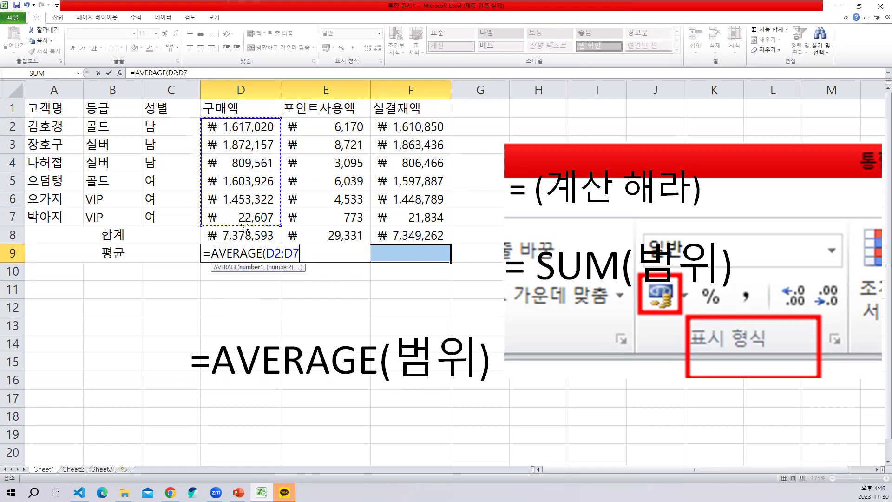
pyautogui.moveTo(229, 121); pyautogui.dragTo(233, 230)
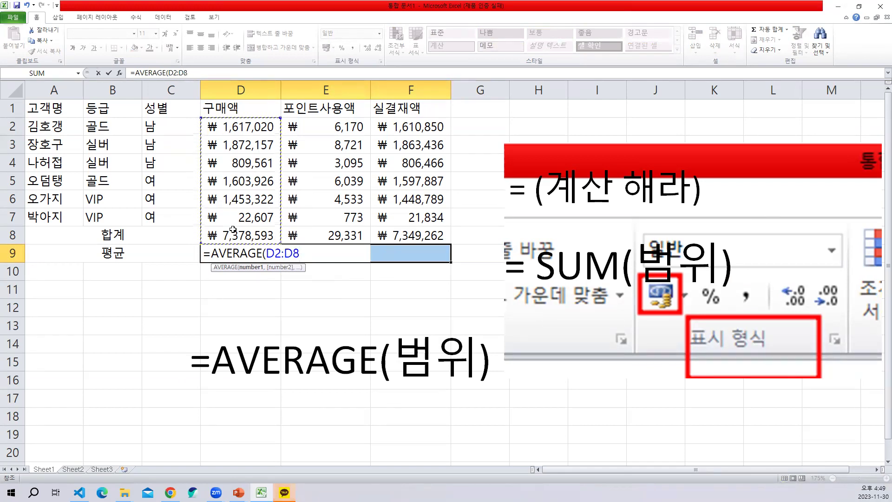
pyautogui.moveTo(252, 122); pyautogui.dragTo(250, 220)
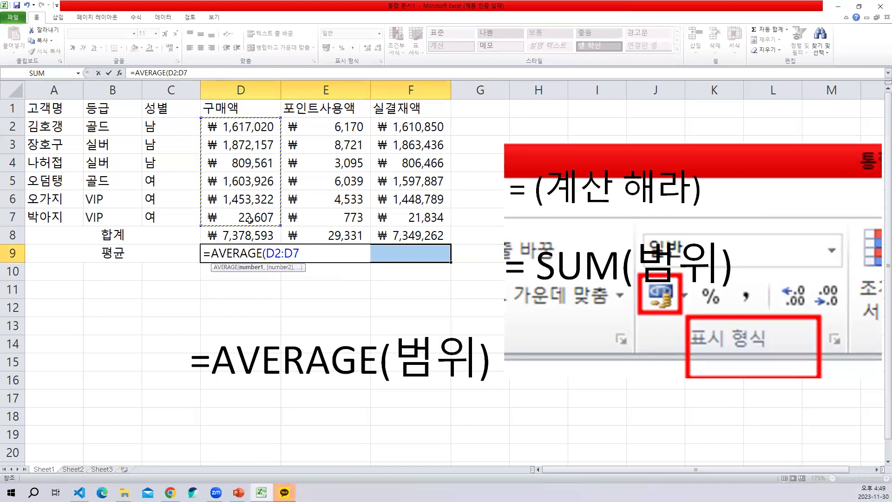
pyautogui.hotkey('ctrl', 'Return')
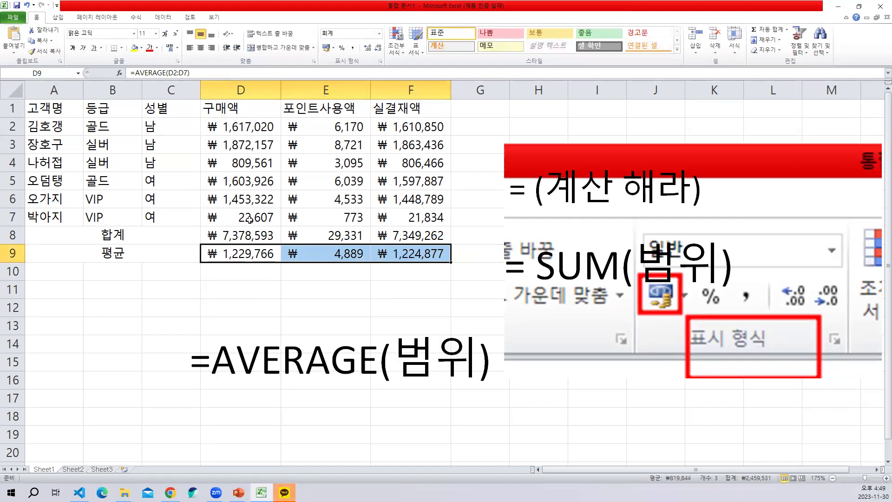
# Step: Review the contents of F2, D2 and E2 and the total and average formulas in D8 and D9
pyautogui.click(428, 128)
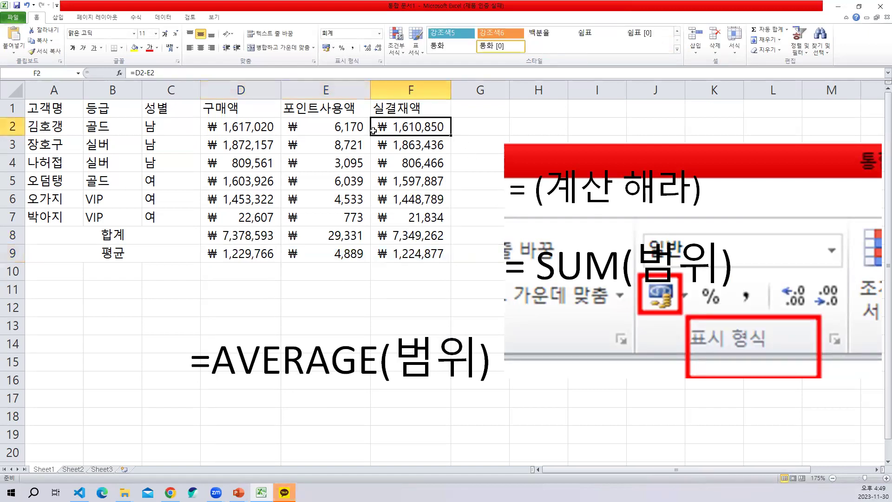
pyautogui.click(257, 128)
pyautogui.click(321, 129)
pyautogui.click(410, 129)
pyautogui.click(245, 234)
pyautogui.click(242, 131)
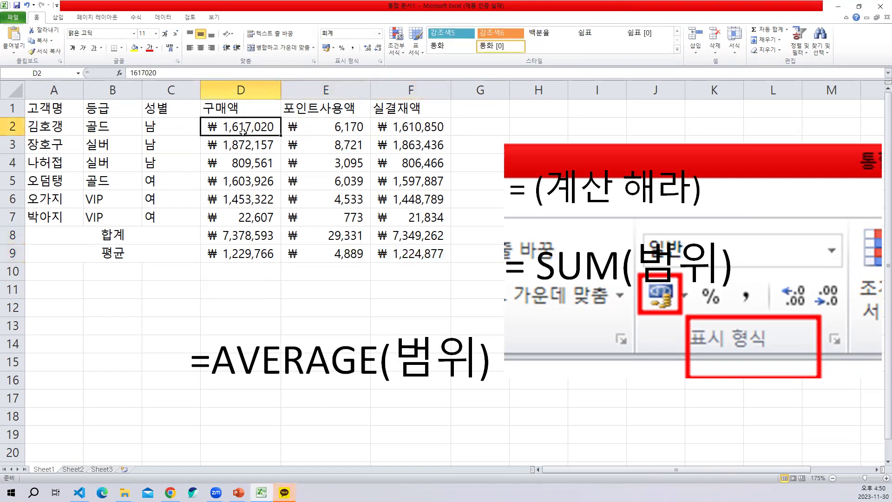
pyautogui.click(243, 252)
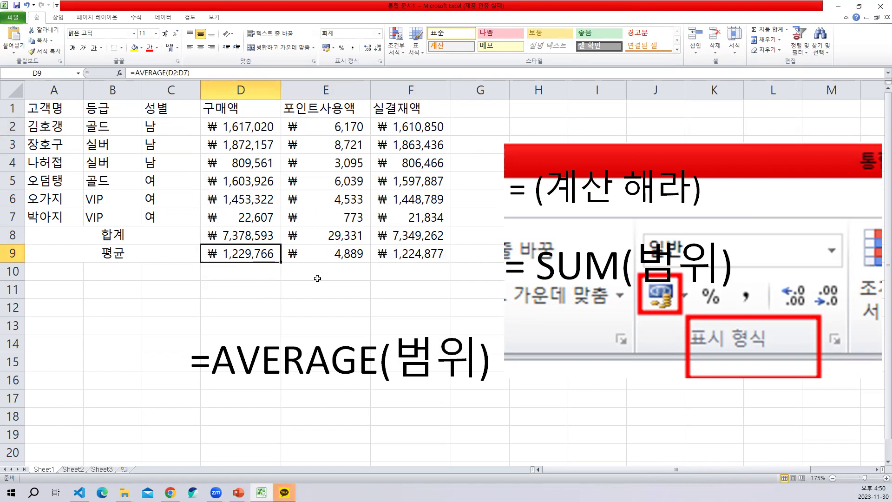
# Step: Switch to the blank Sheet2 of the workbook
pyautogui.hotkey('alt', 'Tab')
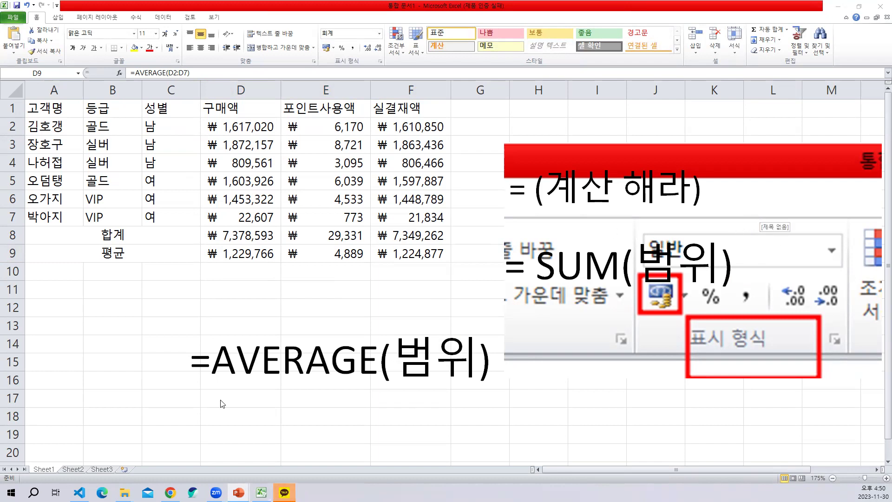
pyautogui.click(72, 467)
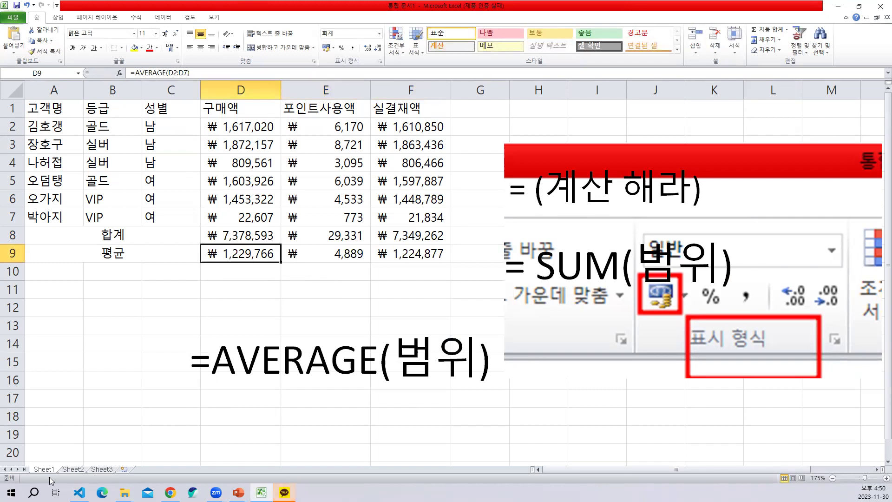
pyautogui.click(74, 469)
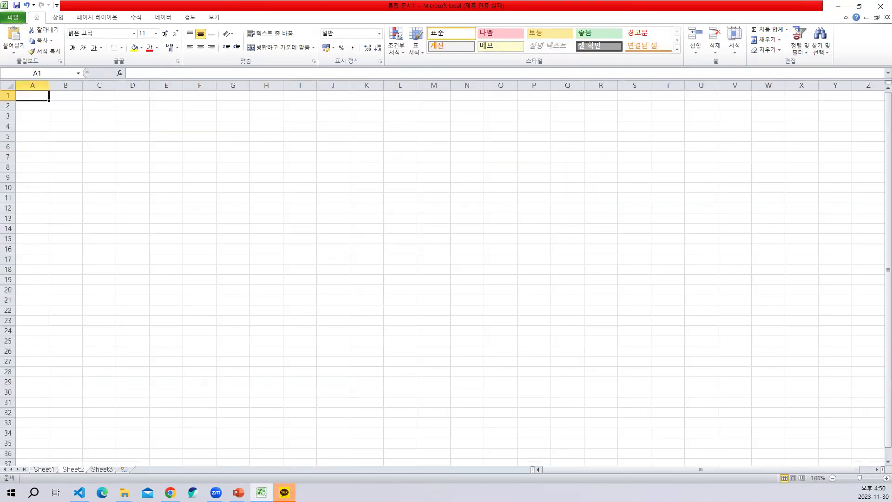
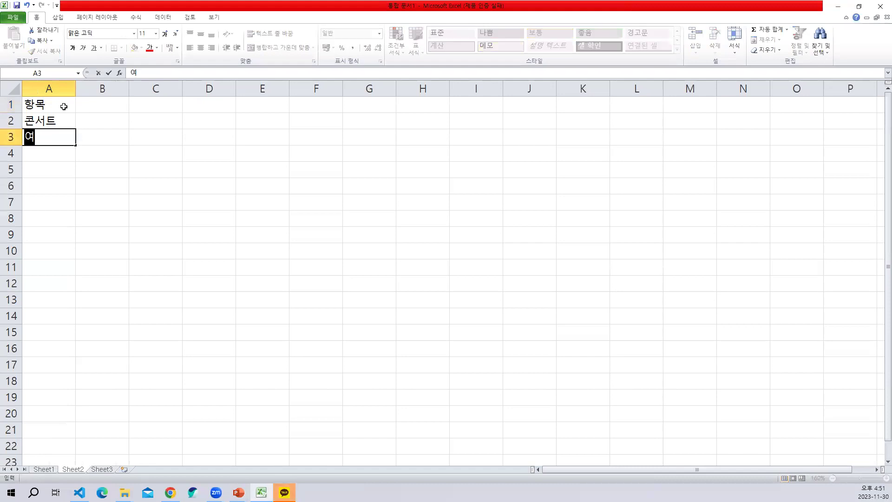
# Step: List 연극, 영화, 뮤지컬 and 오페라 in A3:A6 of the item column
pyautogui.press('Return')
pyautogui.keyDown('ctrl'); pyautogui.scroll(2, 119, 232); pyautogui.keyUp('ctrl')
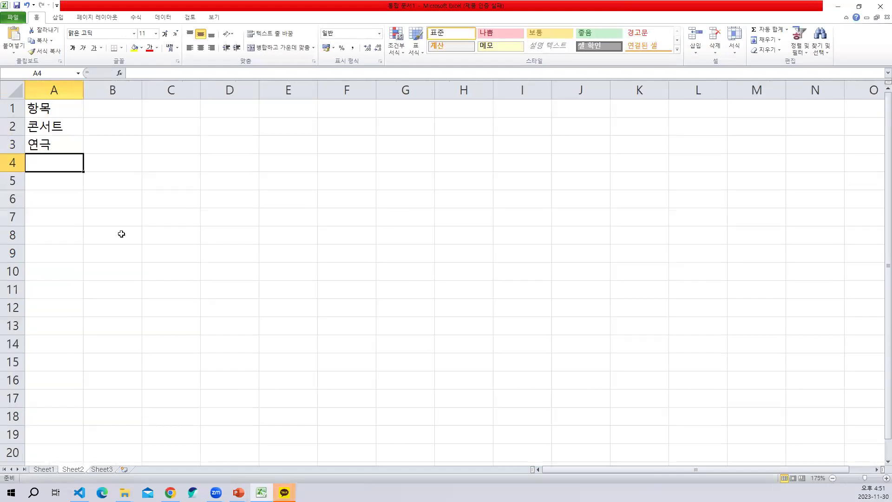
pyautogui.write('영화')
pyautogui.press('Return')
pyautogui.write('ㅁ뮤지컬')
pyautogui.press('Return')
pyautogui.write('오페라')
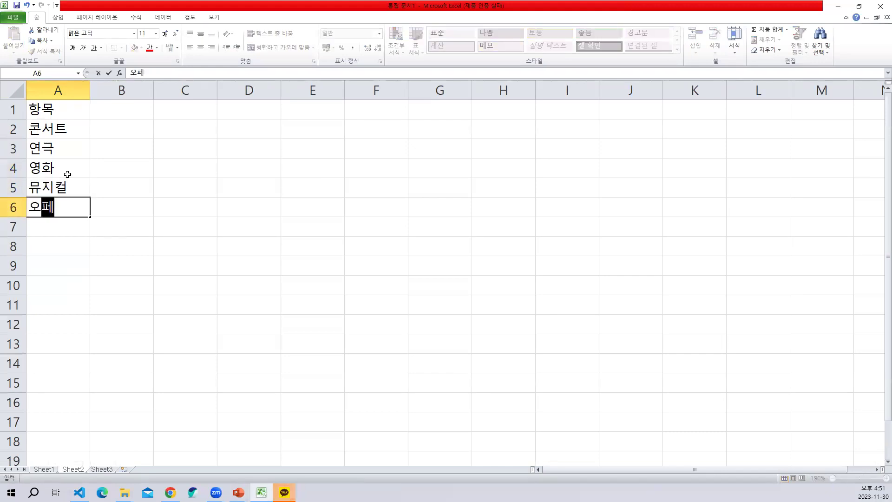
pyautogui.press('Return')
# Step: Fill column B with the header 인원수 and the counts 5, 4, 3, 3 and 1 in B2:B6
pyautogui.press('Up')
pyautogui.hotkey('ctrl', 'Home')
pyautogui.press('Right')
pyautogui.write('인우')
pyautogui.write('원수')
pyautogui.press('Return')
pyautogui.write('5')
pyautogui.press('Return')
pyautogui.write('4')
pyautogui.press('Return')
pyautogui.write('3')
pyautogui.press('Return')
pyautogui.write('3')
pyautogui.press('Return')
pyautogui.write('1')
pyautogui.press('Return')
# Step: Add the headers 지출액 in C1 and 합계 in D1
pyautogui.press('Up')
pyautogui.hotkey('ctrl', 'Up')
pyautogui.press('Right')
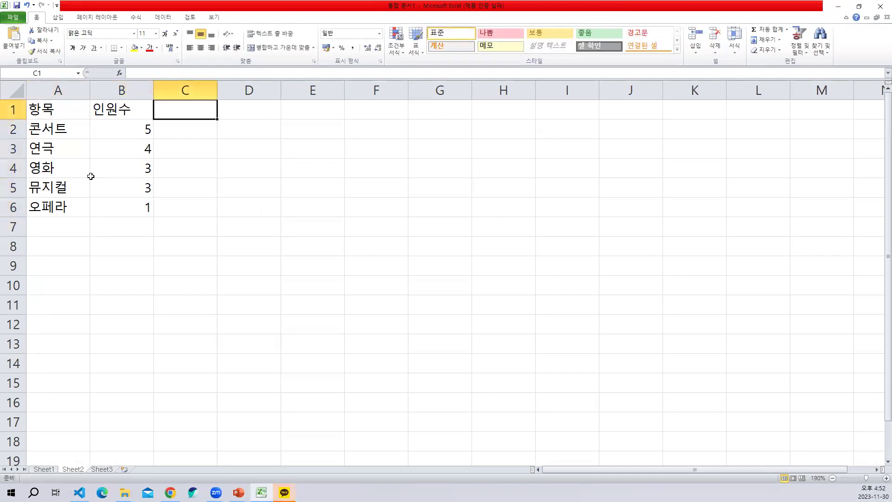
pyautogui.write('지ㄷㅜ')
pyautogui.press('BackSpace')
pyautogui.press('BackSpace')
pyautogui.write('출액')
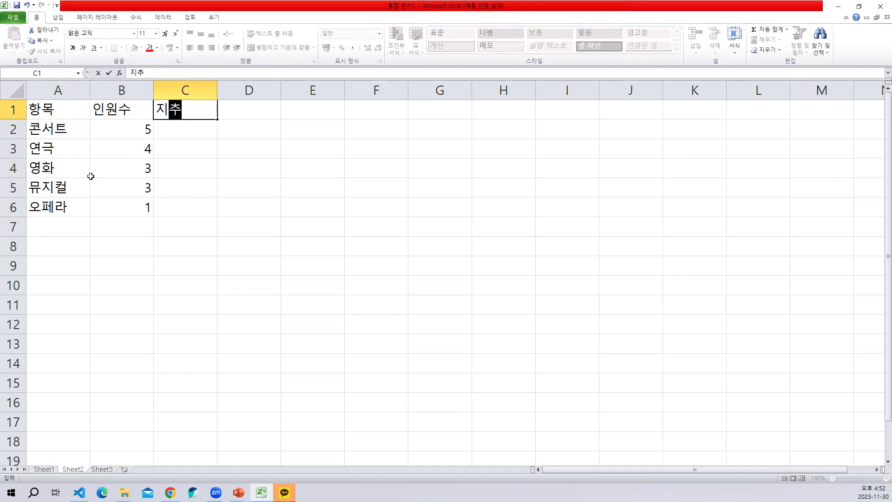
pyautogui.press('Return')
pyautogui.write('88000')
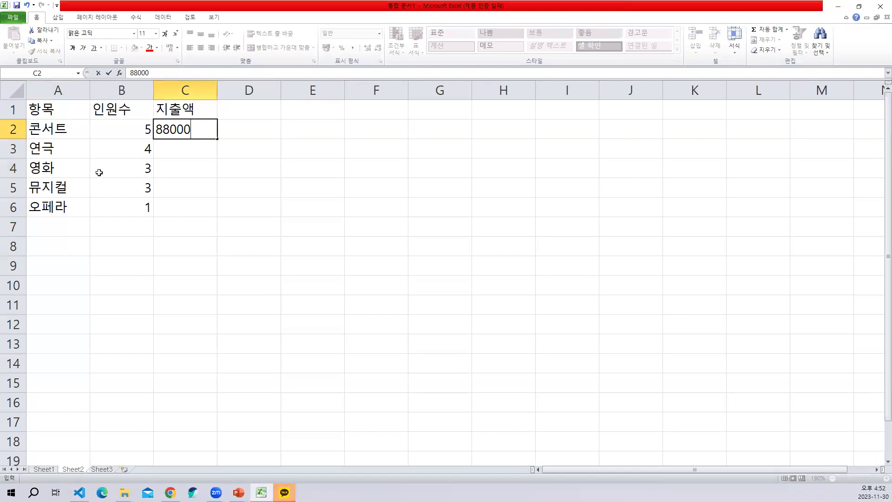
pyautogui.press('Escape')
pyautogui.click(244, 108)
pyautogui.write('합ㄱ')
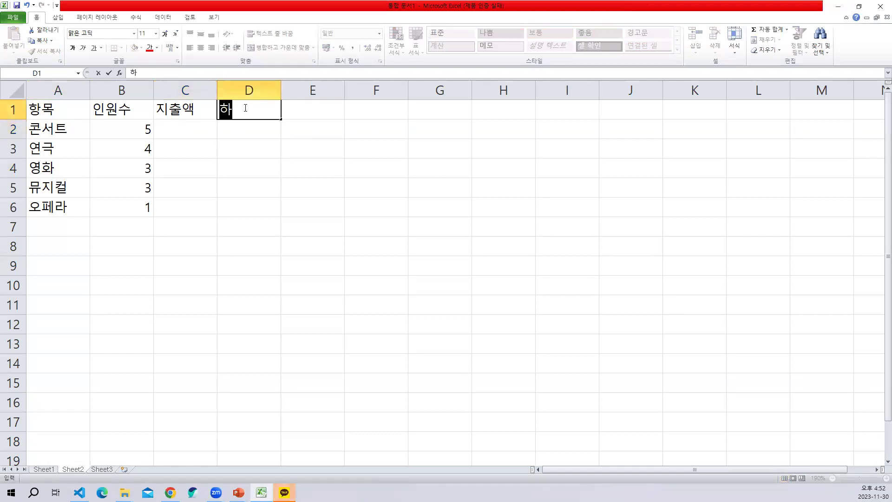
pyautogui.write('ㅖ')
pyautogui.press('Return')
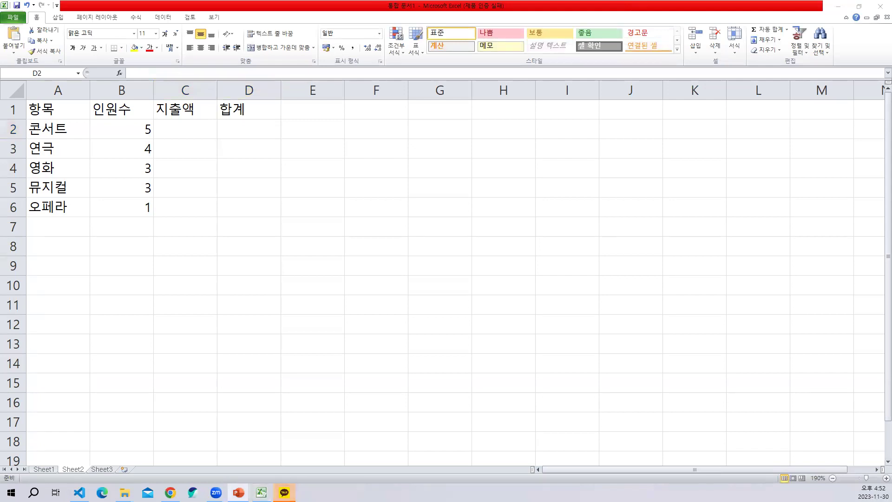
# Step: Switch to the PowerPoint slide show, write a won sign before the 440,000 total with the pen, and keep the ink annotations
pyautogui.hotkey('alt', 'Tab')
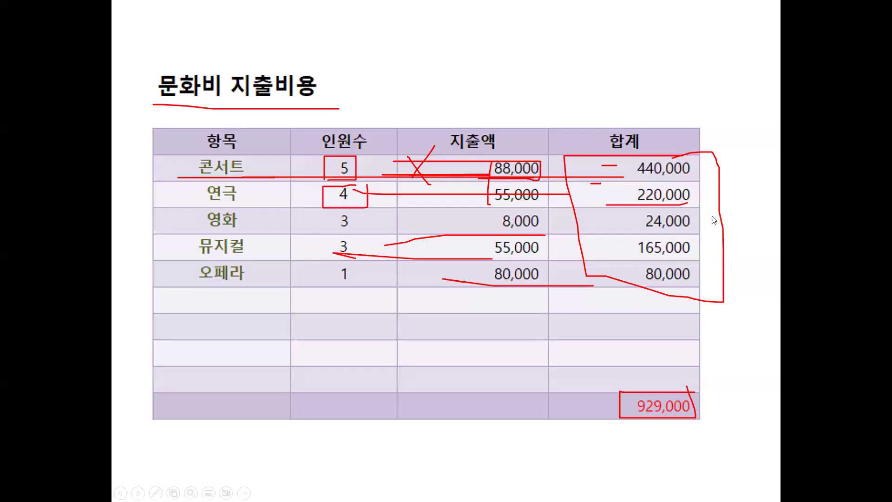
pyautogui.rightClick(579, 176)
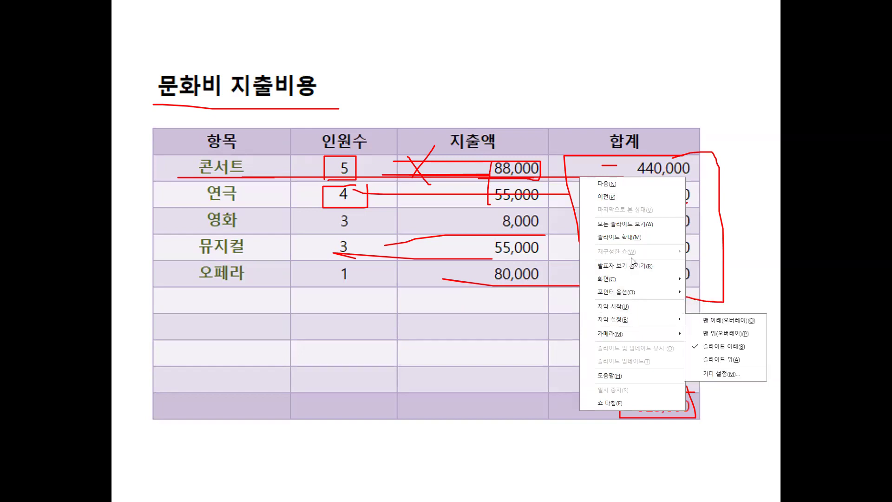
pyautogui.moveTo(621, 290)
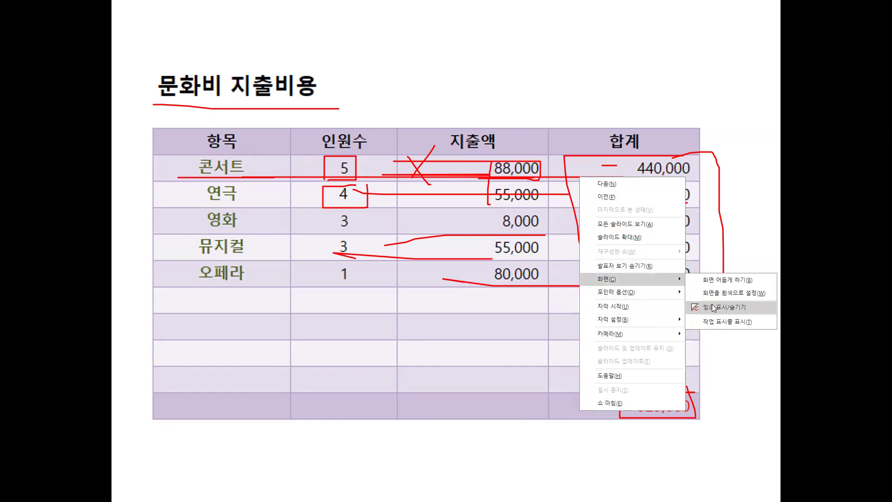
pyautogui.moveTo(658, 294)
pyautogui.click(700, 307)
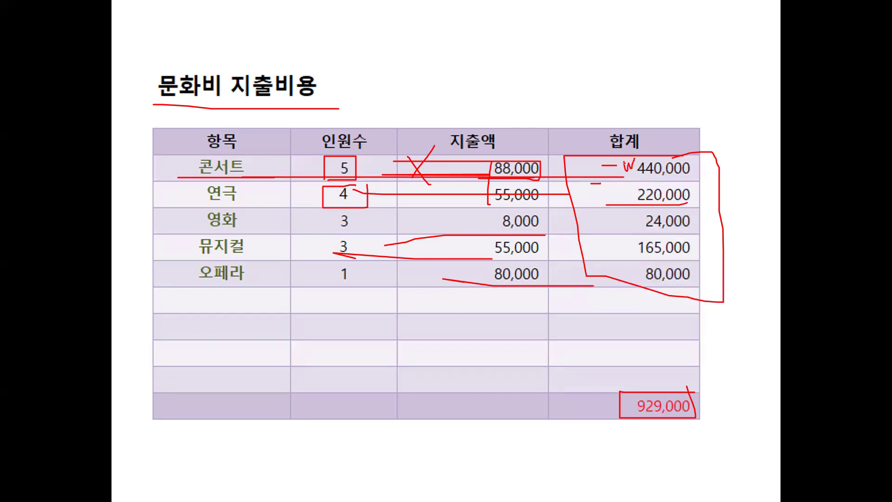
pyautogui.press('Escape')
pyautogui.press('Escape')
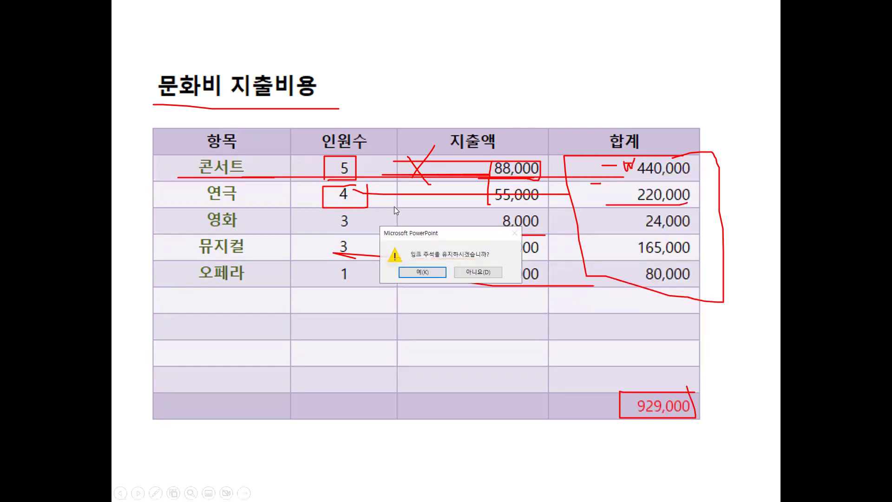
pyautogui.click(413, 269)
# Step: Apply the won accounting format to C2:D6 and enter 88000, 55000, 8000, 55000 and 80000 in C2:C6
pyautogui.moveTo(173, 130); pyautogui.dragTo(254, 206)
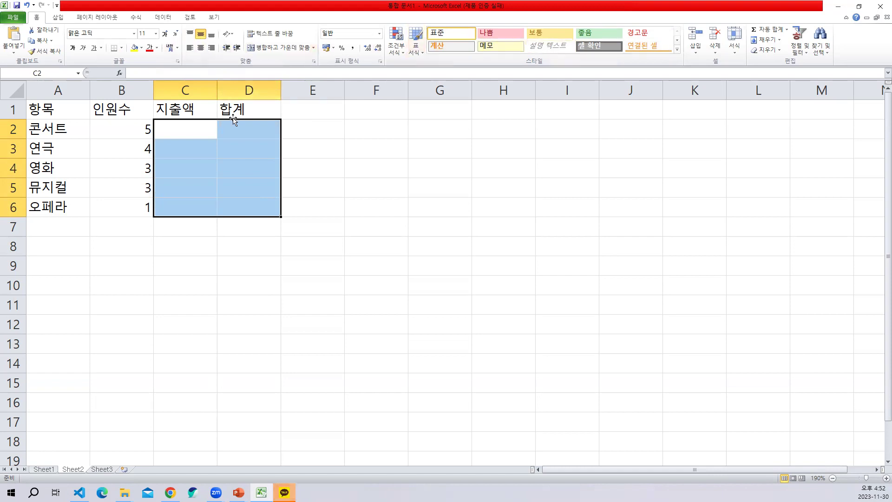
pyautogui.click(326, 48)
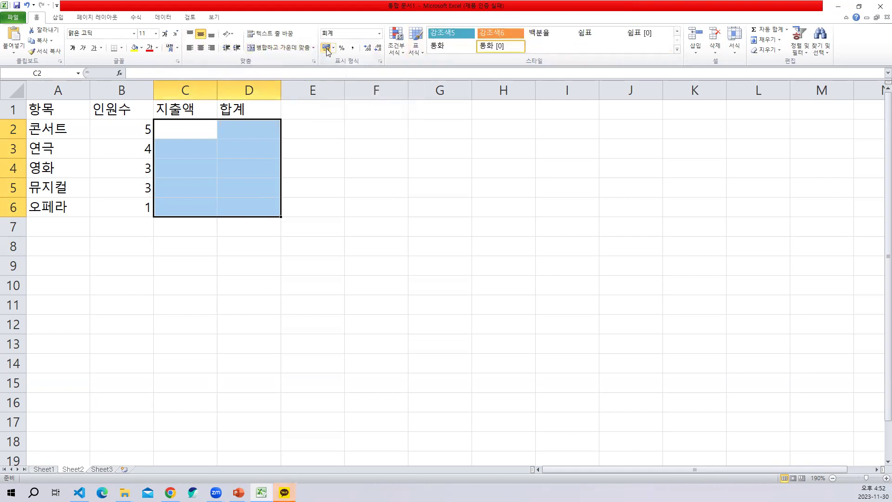
pyautogui.click(202, 133)
pyautogui.write('88000')
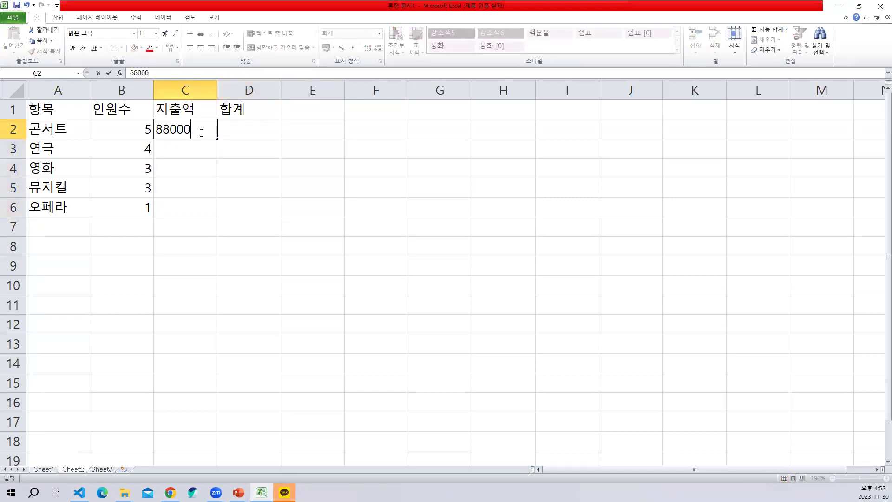
pyautogui.press('Return')
pyautogui.write('55000')
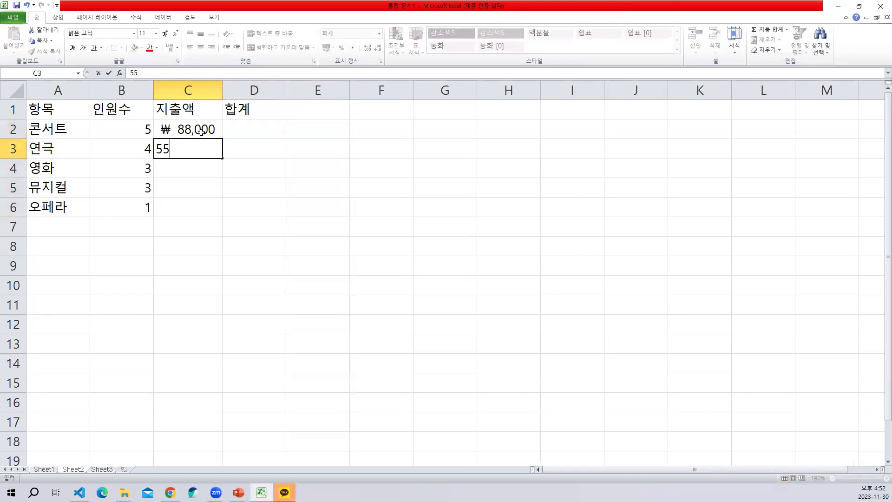
pyautogui.press('Return')
pyautogui.write('8,000')
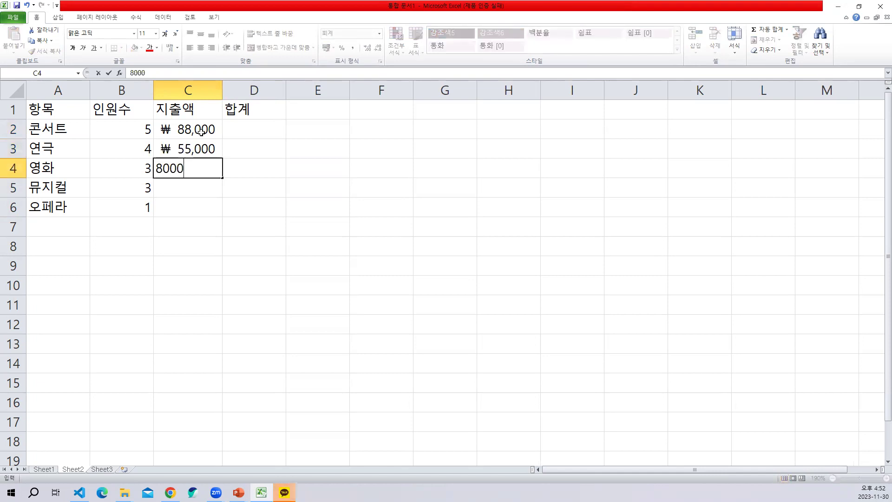
pyautogui.press('Return')
pyautogui.write('55500')
pyautogui.press('Escape')
pyautogui.write('55000')
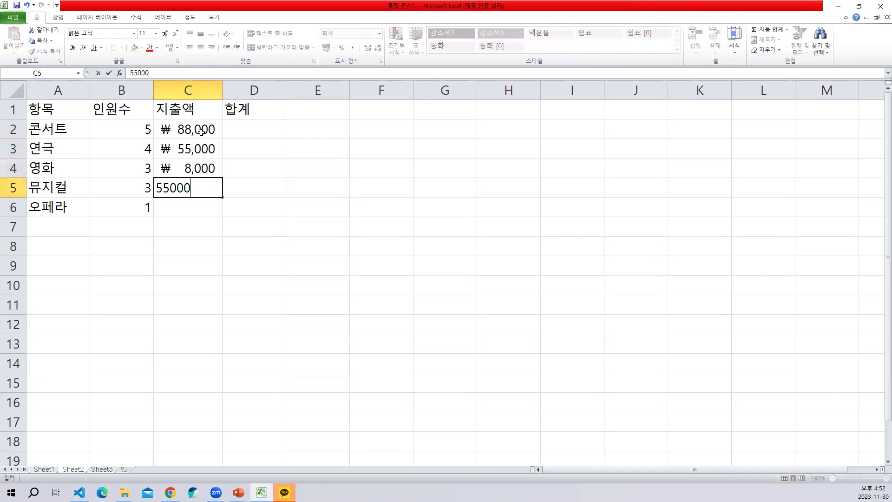
pyautogui.press('Return')
pyautogui.write('80000')
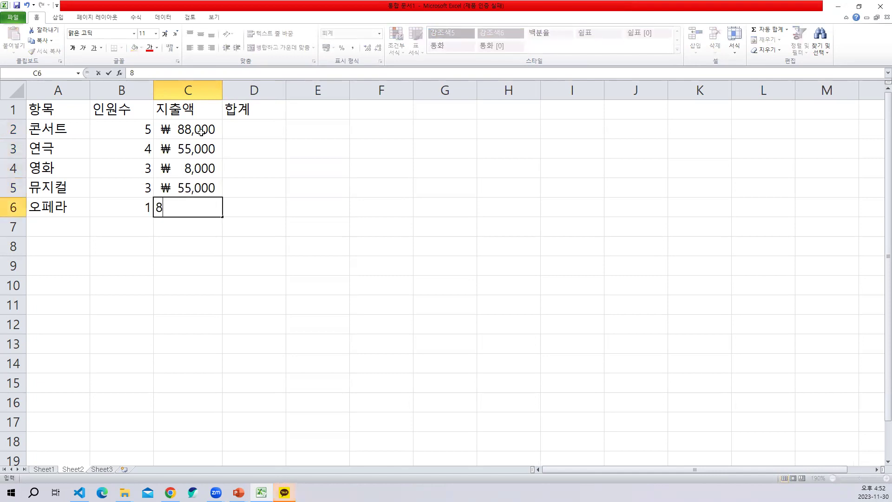
pyautogui.press('Return')
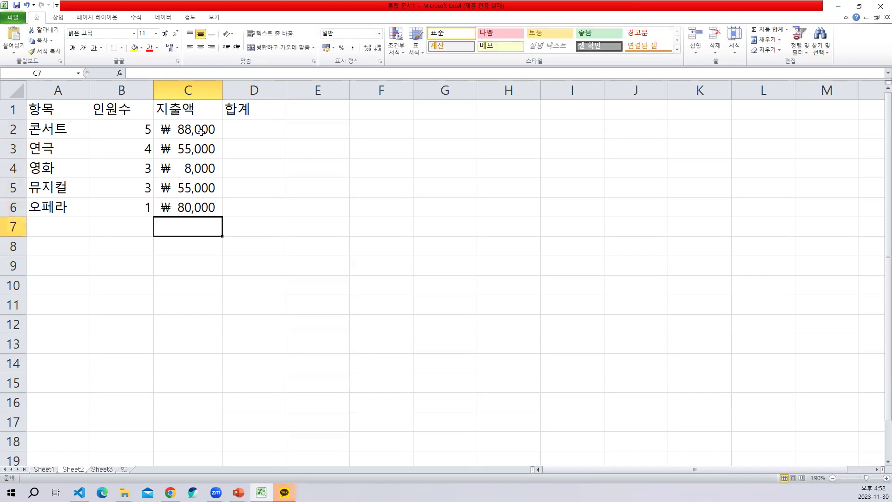
# Step: Apply all borders to the table range A1:D9
pyautogui.moveTo(65, 113); pyautogui.dragTo(265, 269)
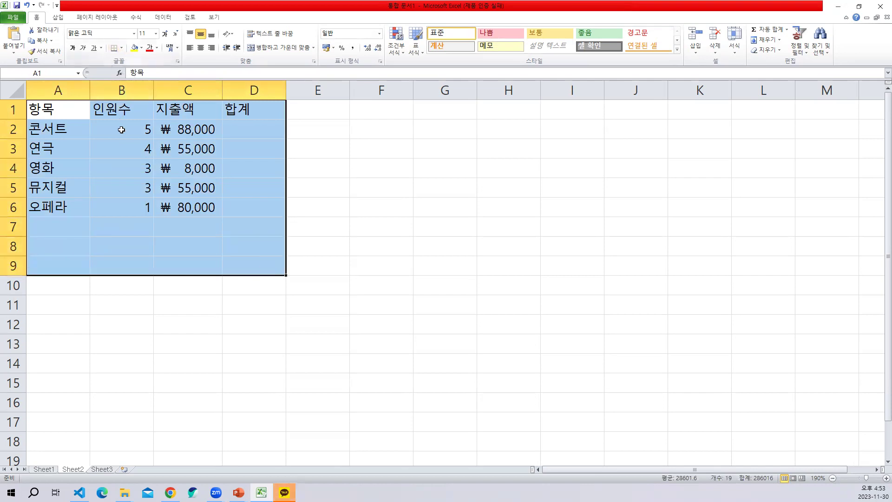
pyautogui.click(121, 48)
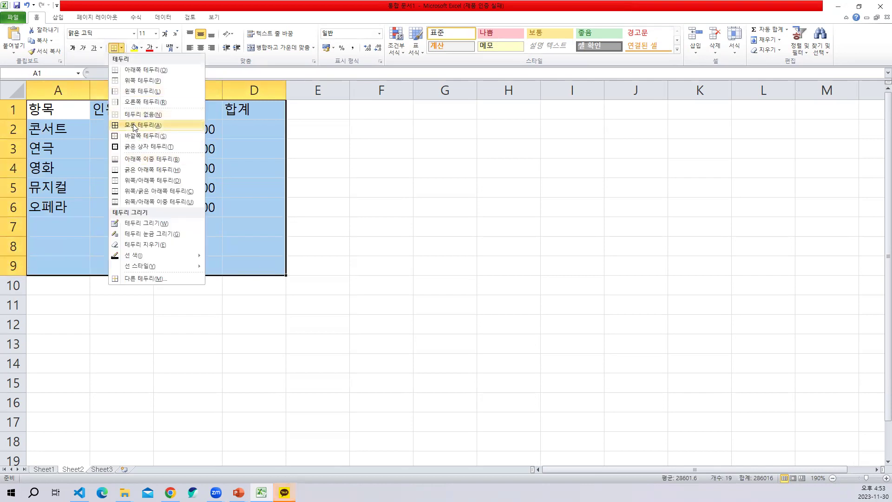
pyautogui.click(135, 127)
pyautogui.click(383, 246)
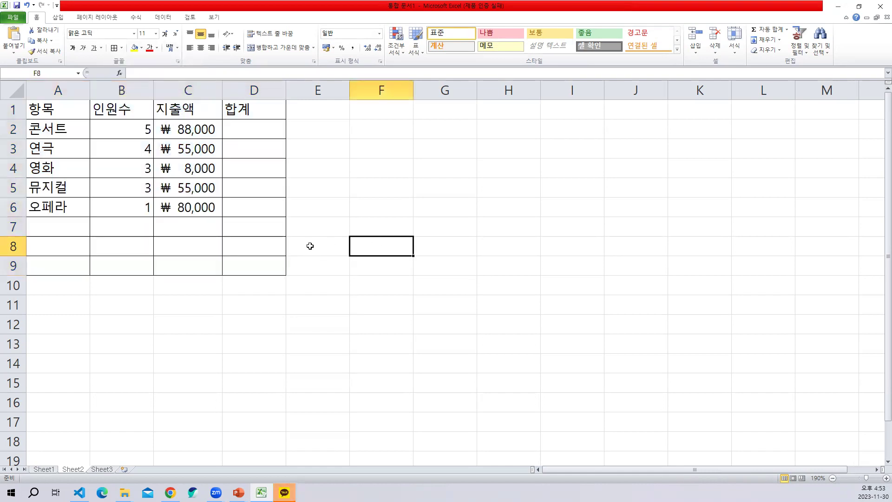
# Step: Switch to the PowerPoint slide show, outline the 합계 amounts with the pen, mark a V above their header, and keep the ink
pyautogui.hotkey('alt', 'Tab')
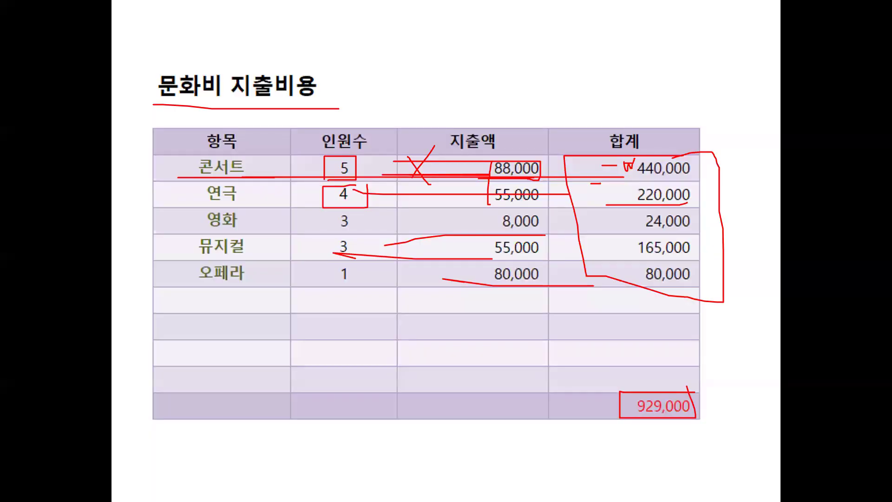
pyautogui.rightClick(552, 62)
pyautogui.moveTo(596, 176)
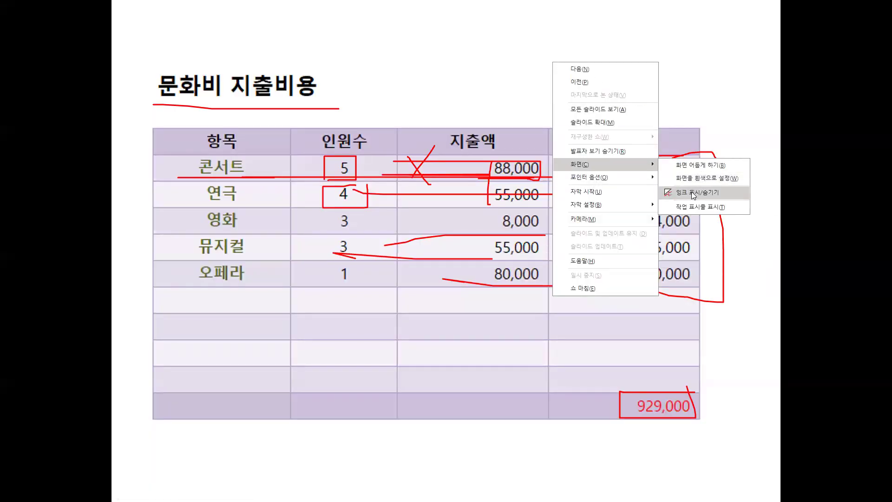
pyautogui.moveTo(646, 177)
pyautogui.click(677, 181)
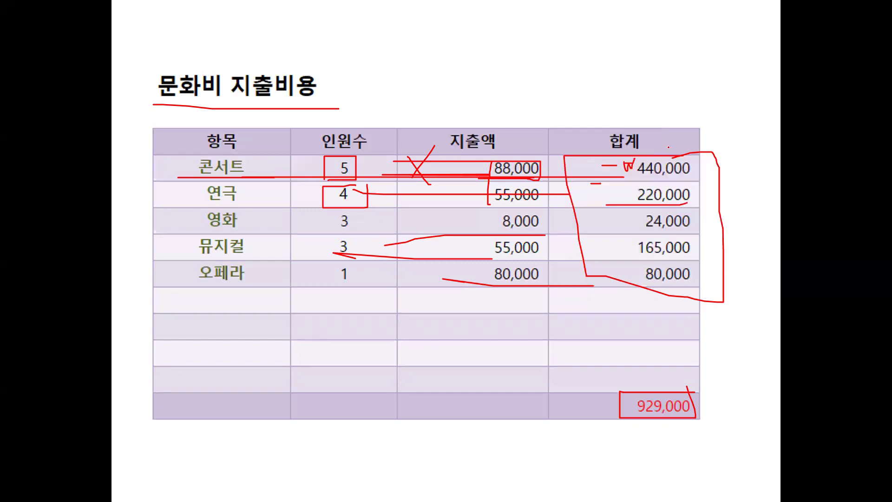
pyautogui.moveTo(671, 147)
pyautogui.mouseDown()
pyautogui.moveTo(590, 147)
pyautogui.moveTo(587, 311)
pyautogui.moveTo(700, 322)
pyautogui.mouseUp()
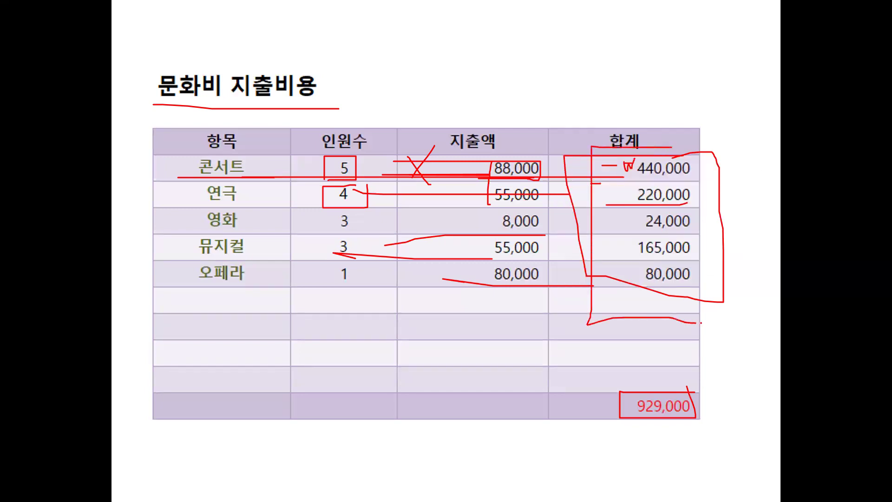
pyautogui.moveTo(740, 219)
pyautogui.mouseDown()
pyautogui.moveTo(740, 167)
pyautogui.moveTo(691, 168)
pyautogui.mouseUp()
pyautogui.moveTo(613, 92); pyautogui.dragTo(653, 87)
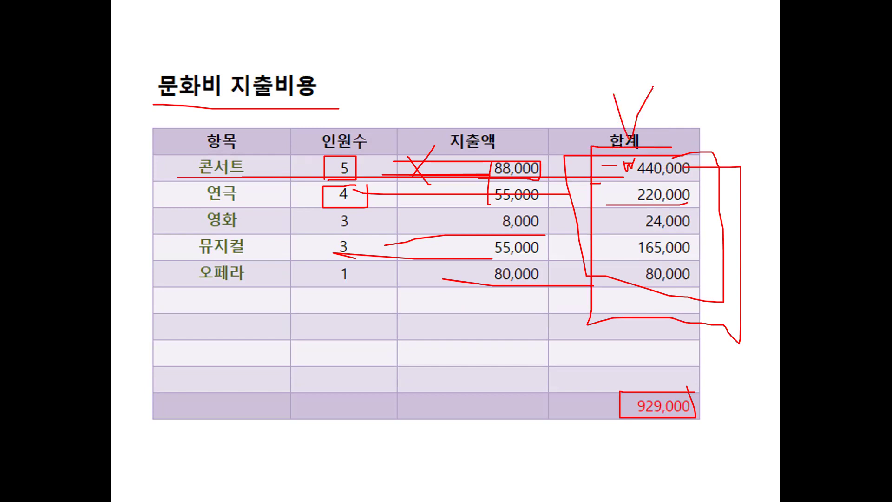
pyautogui.moveTo(689, 152); pyautogui.dragTo(599, 152)
pyautogui.moveTo(709, 148)
pyautogui.mouseDown()
pyautogui.moveTo(575, 148)
pyautogui.moveTo(576, 301)
pyautogui.moveTo(747, 158)
pyautogui.mouseUp()
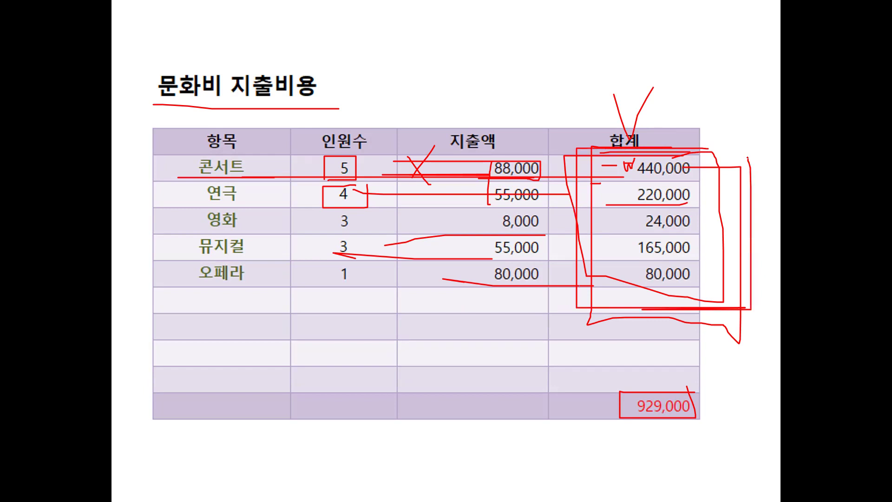
pyautogui.press('Escape')
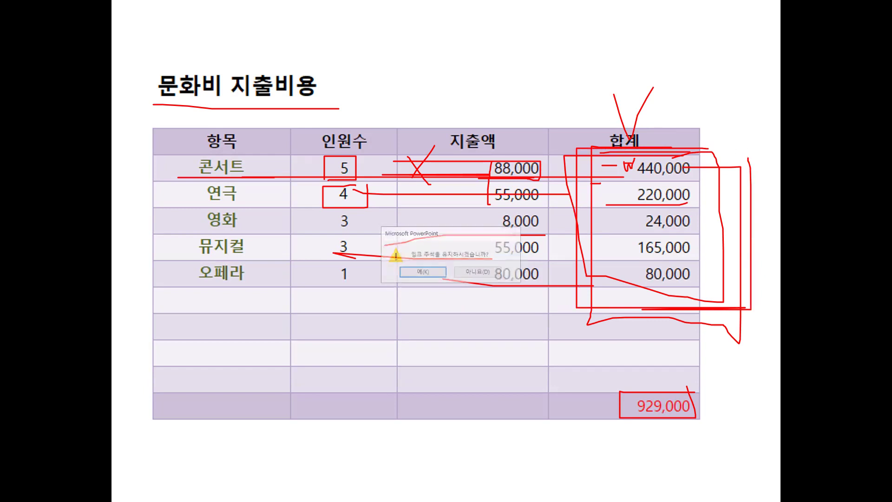
pyautogui.click(409, 271)
# Step: Insert a text box beside the table around F3 and enter * (곱하기) as its first line
pyautogui.click(360, 249)
pyautogui.click(59, 18)
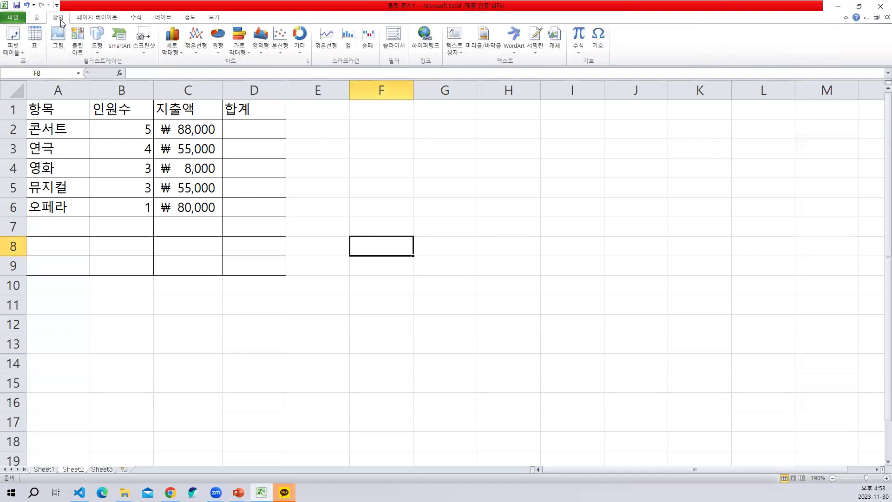
pyautogui.click(455, 39)
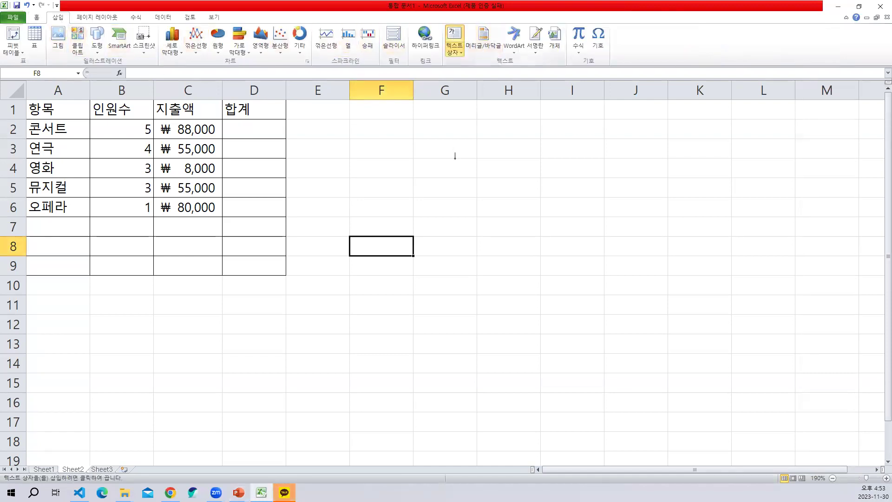
pyautogui.click(356, 156)
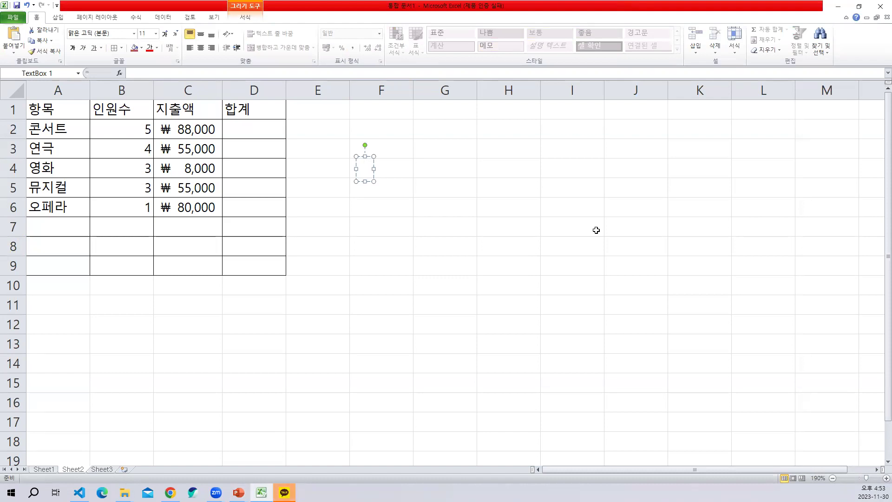
pyautogui.write('* (r')
pyautogui.press('BackSpace')
pyautogui.press('BackSpace')
pyautogui.write('곱하기)')
pyautogui.press('Return')
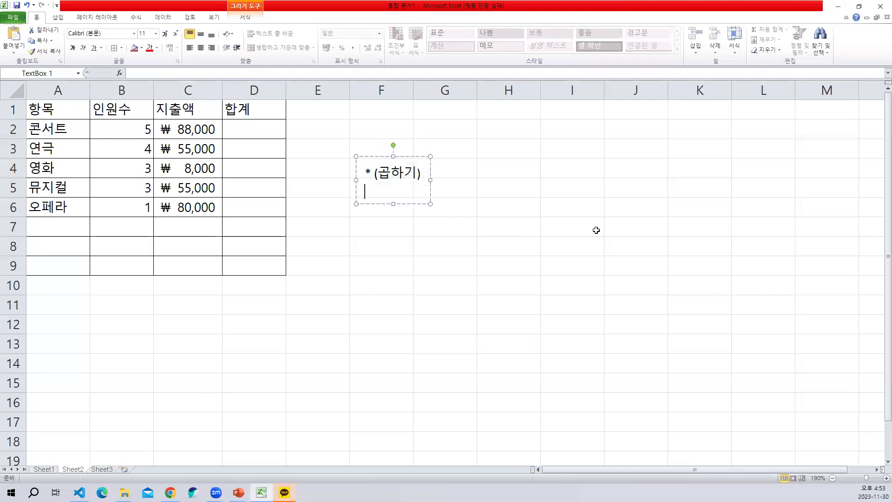
# Step: Add the lines / (나누기) and ^ (제곱) to the operator text box
pyautogui.write('/ 나')
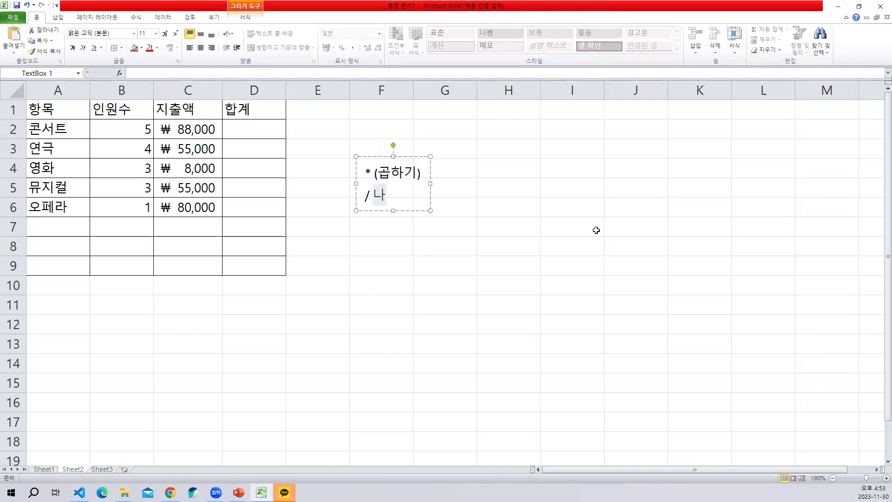
pyautogui.press('BackSpace')
pyautogui.write('(나누기)')
pyautogui.press('Return')
pyautogui.write('^ (제곱)')
# Step: Enlarge the text in the operator text box to size 48
pyautogui.click(409, 157)
pyautogui.click(165, 35)
pyautogui.click(165, 36)
pyautogui.click(165, 35)
pyautogui.click(165, 35)
pyautogui.click(165, 35)
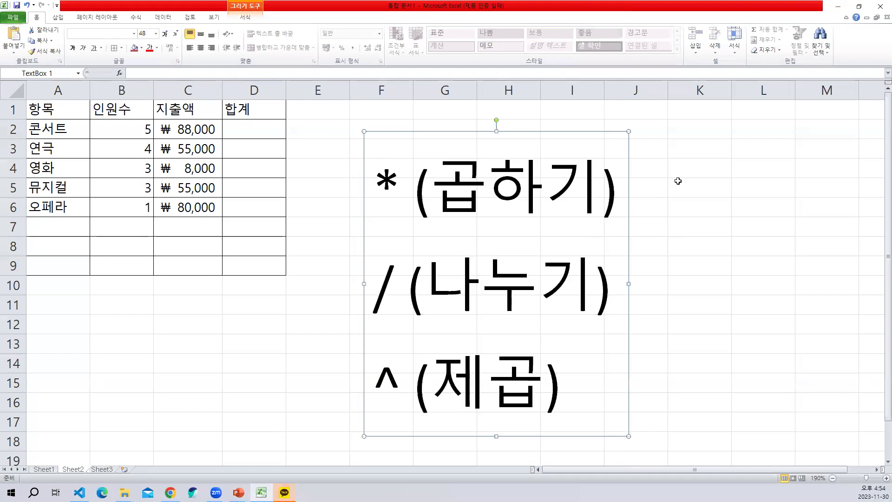
pyautogui.click(739, 187)
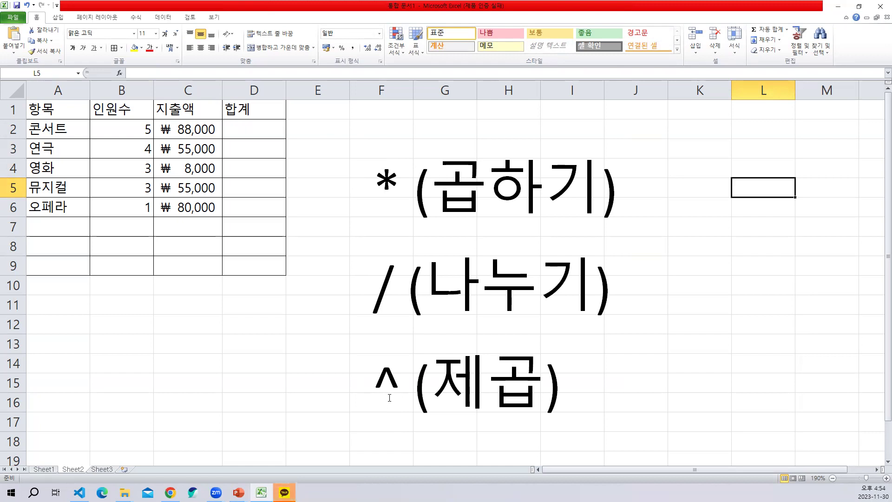
# Step: Reduce the text in the operator text box to size 36
pyautogui.click(100, 329)
pyautogui.click(432, 224)
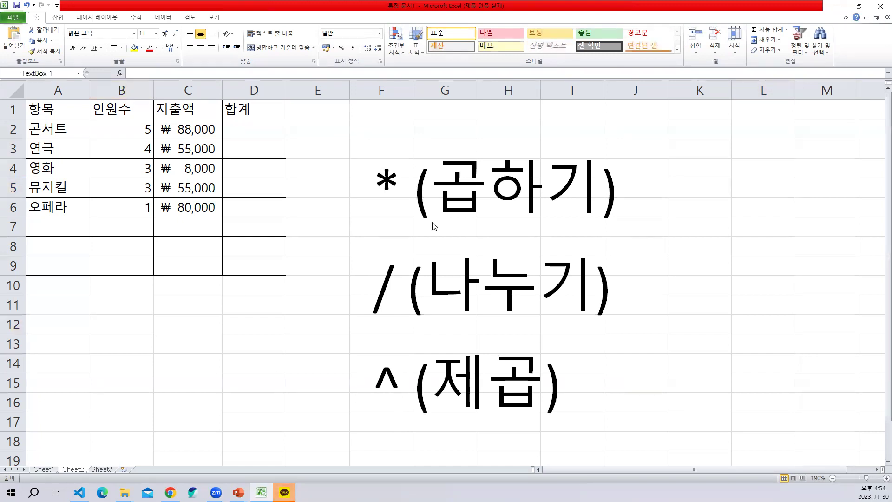
pyautogui.click(427, 131)
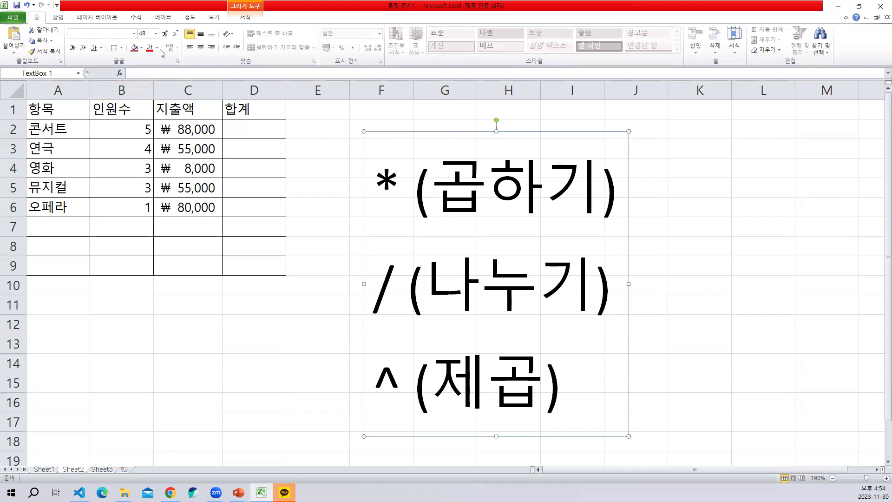
pyautogui.click(176, 34)
pyautogui.click(177, 35)
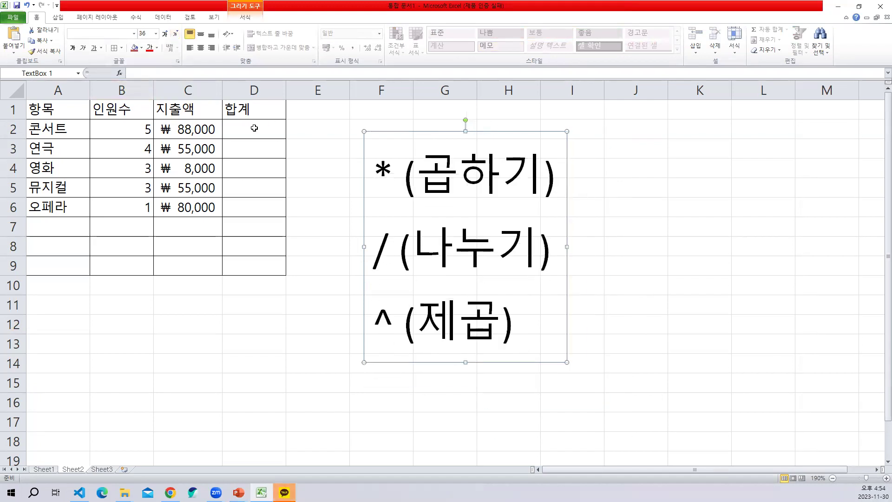
# Step: Fill the 합계 cells D2:D6 with the formula =B2*C2, multiplying each row's 인원수 by its 지출액
pyautogui.click(254, 129)
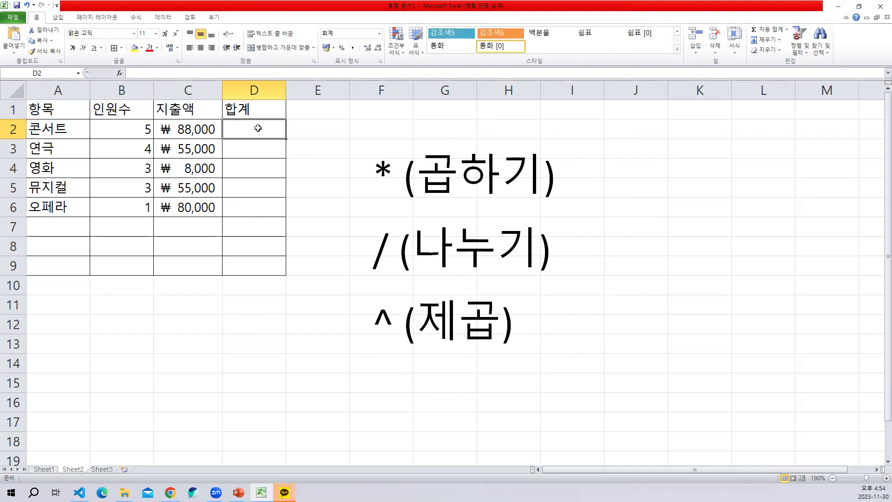
pyautogui.moveTo(257, 139); pyautogui.dragTo(259, 203)
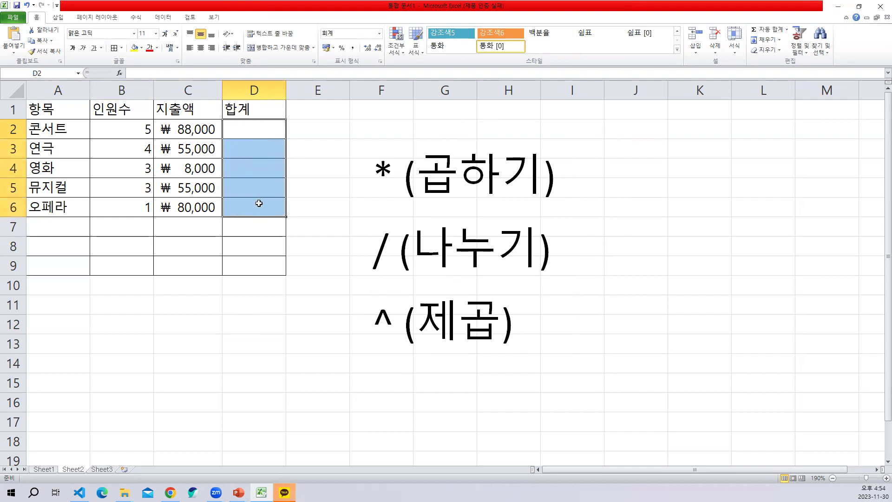
pyautogui.moveTo(250, 130); pyautogui.dragTo(253, 205)
pyautogui.write('=')
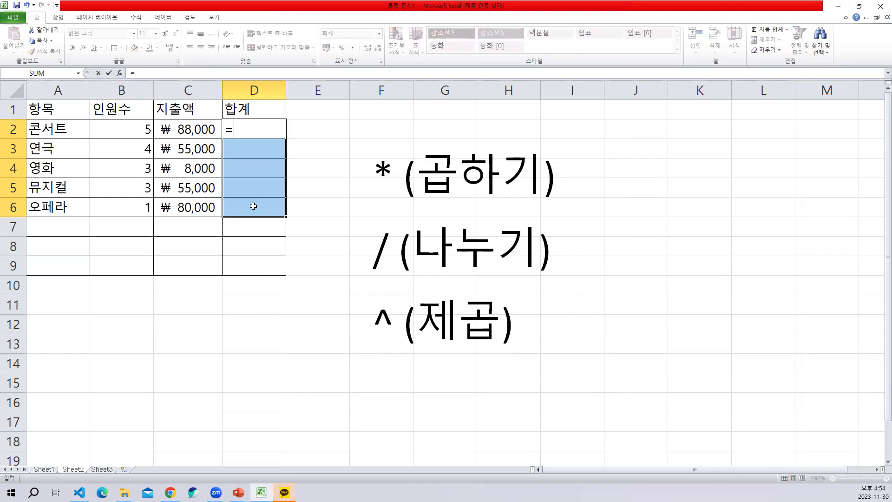
pyautogui.click(132, 130)
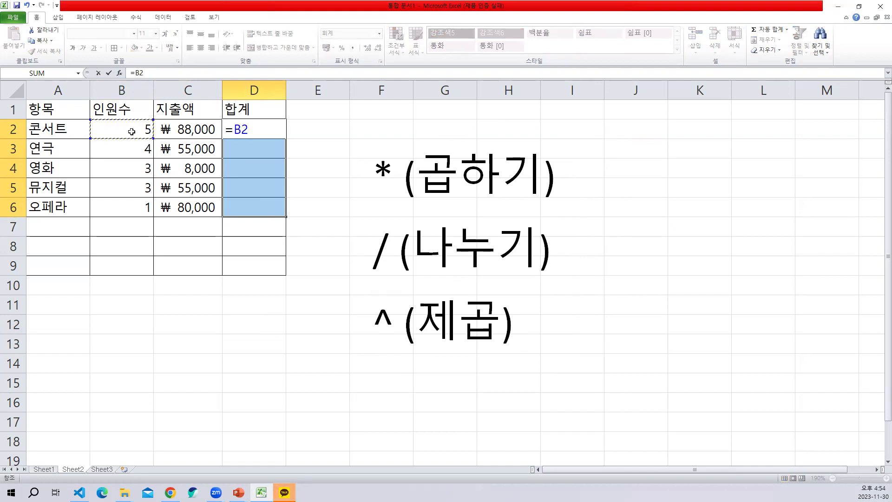
pyautogui.write('*')
pyautogui.click(202, 129)
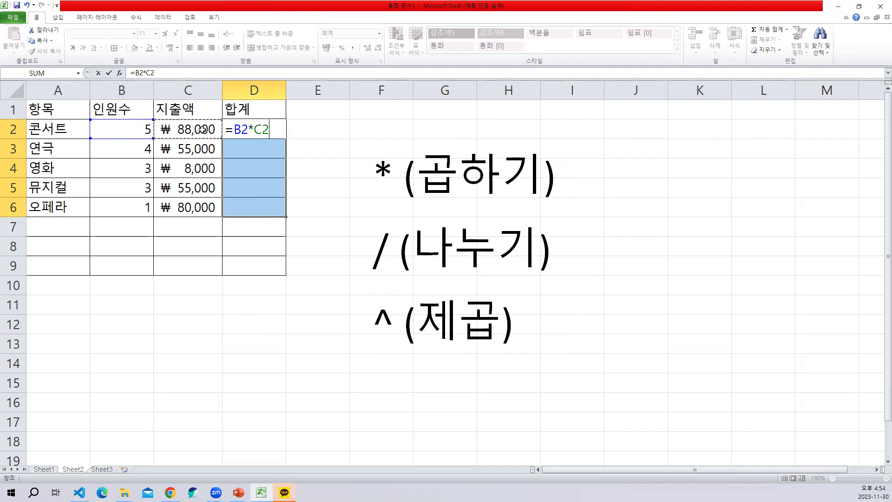
pyautogui.hotkey('ctrl', 'Return')
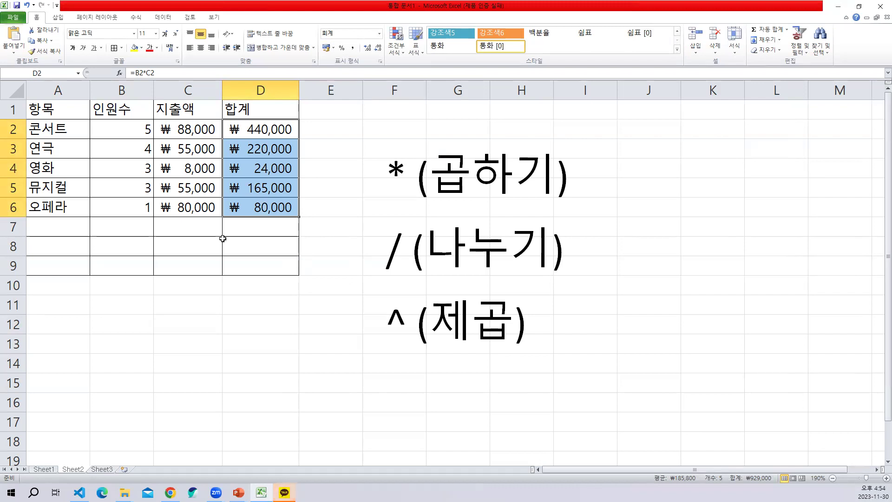
# Step: Switch to the PowerPoint slide show, outline the 929,000 total with the pen, and keep the ink annotations
pyautogui.hotkey('alt', 'Tab')
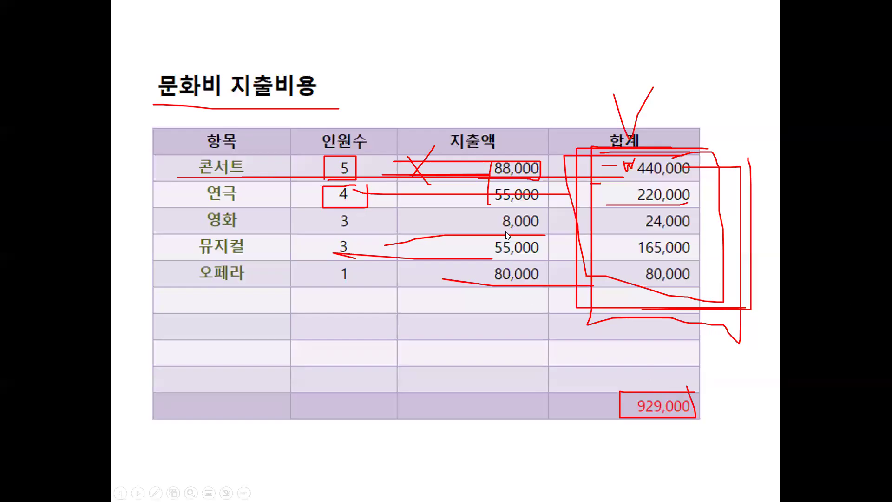
pyautogui.rightClick(505, 231)
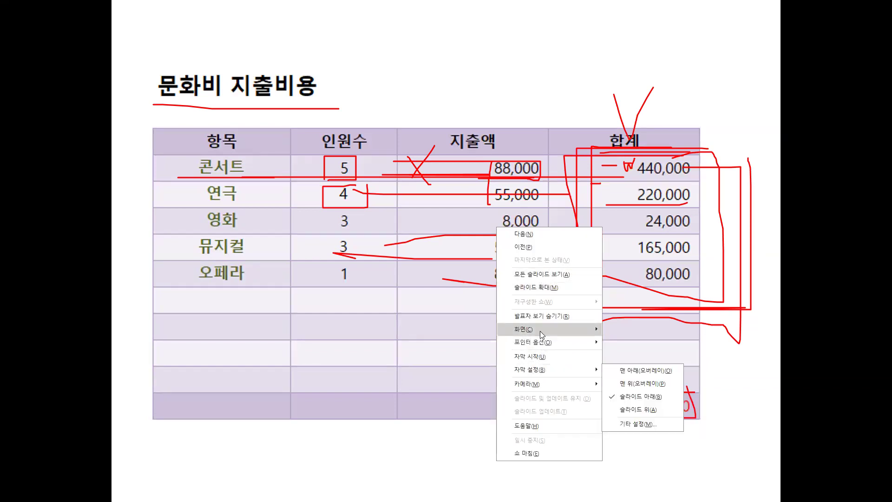
pyautogui.moveTo(543, 339)
pyautogui.click(626, 356)
pyautogui.moveTo(678, 382)
pyautogui.mouseDown()
pyautogui.moveTo(611, 381)
pyautogui.moveTo(588, 437)
pyautogui.moveTo(727, 415)
pyautogui.moveTo(697, 417)
pyautogui.mouseUp()
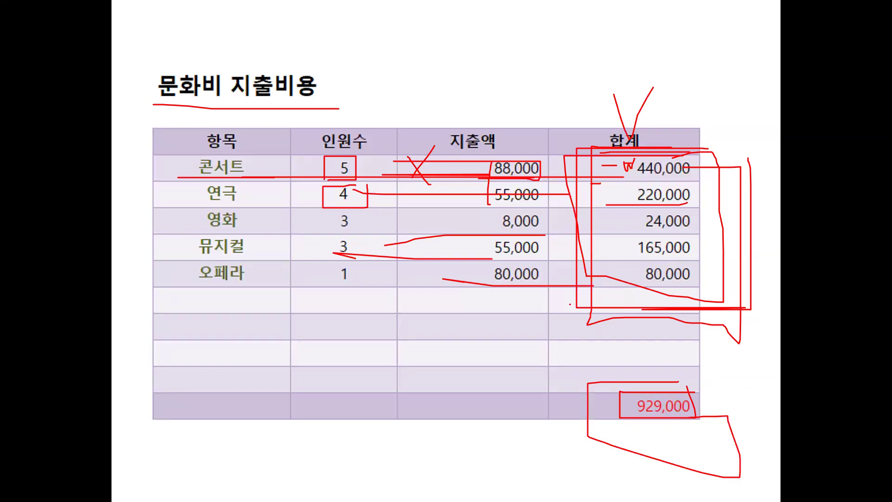
pyautogui.press('Escape')
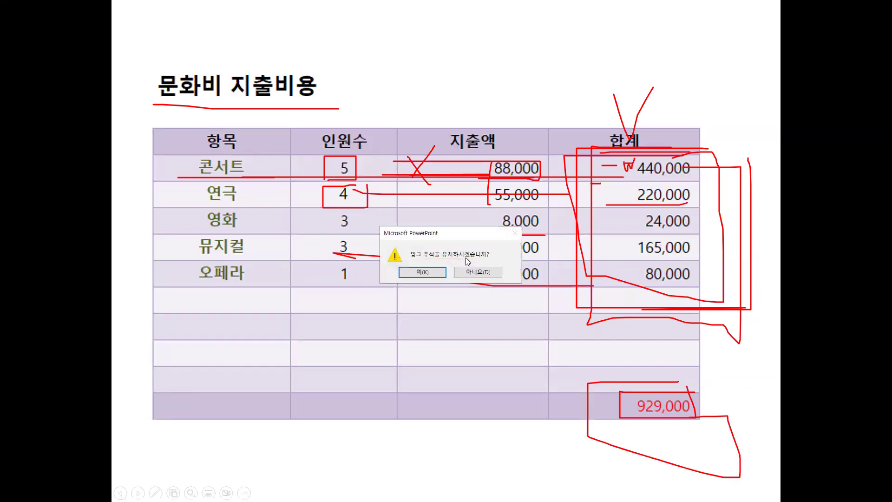
pyautogui.click(418, 273)
# Step: Merge and center A9:C9 in the Excel table and enter the label 지출비용 합계
pyautogui.click(254, 265)
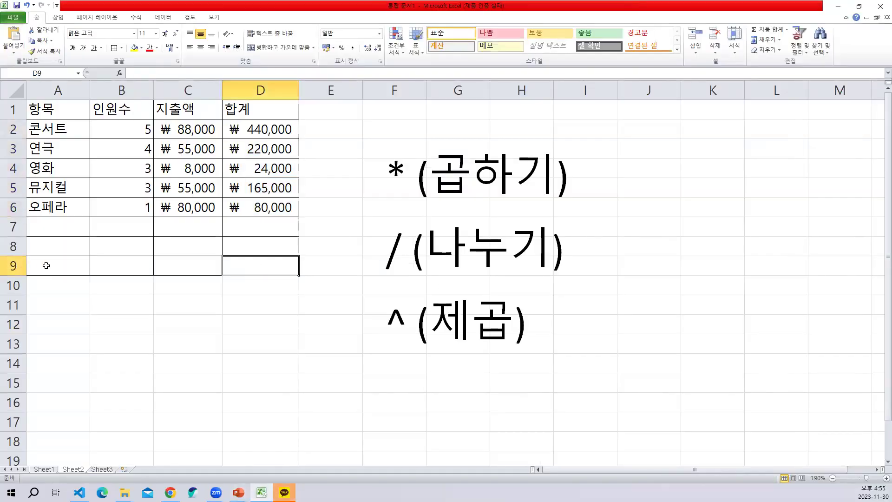
pyautogui.moveTo(46, 265); pyautogui.dragTo(183, 262)
pyautogui.click(272, 52)
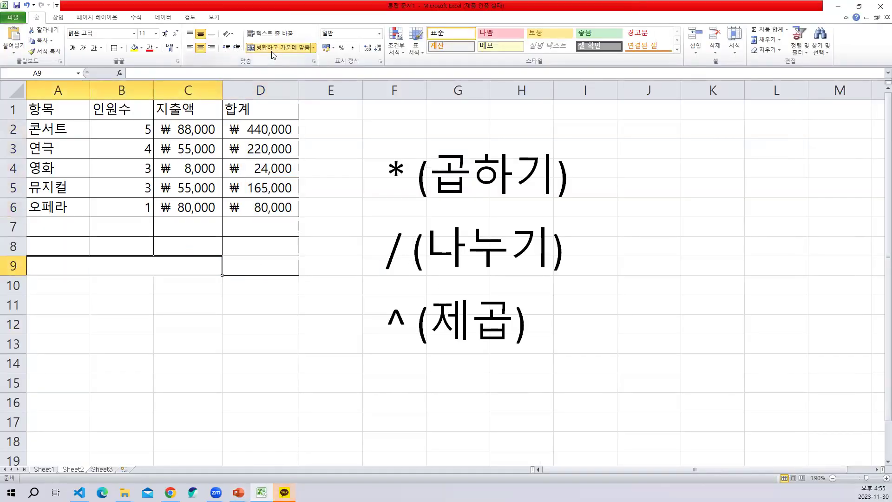
pyautogui.write('지')
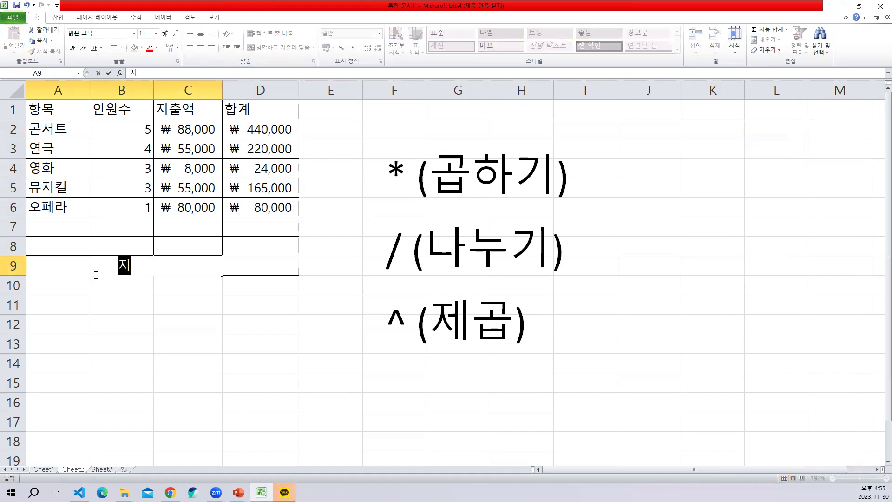
pyautogui.write('출비용 ㅎㅏㅂㄱ')
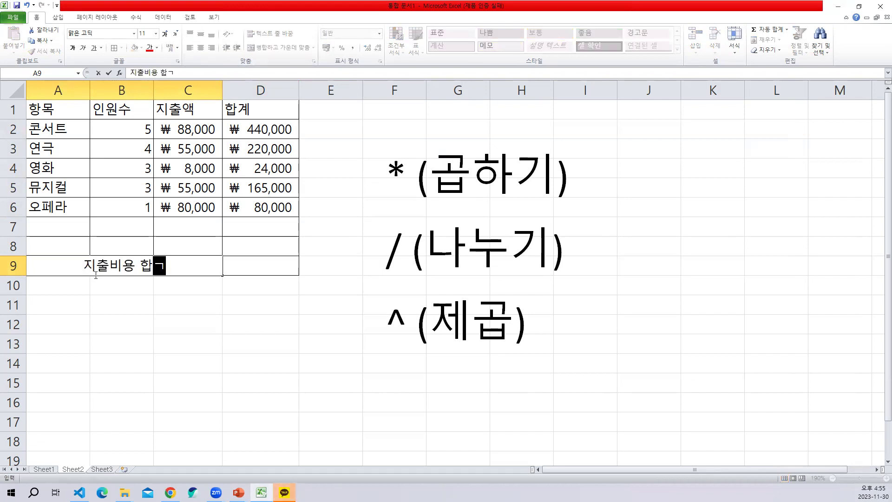
pyautogui.press('BackSpace')
pyautogui.write('ㄱㅖ')
pyautogui.press('Return')
# Step: Calculate the overall expense total in D9 with =SUM(D2:D6)
pyautogui.click(250, 265)
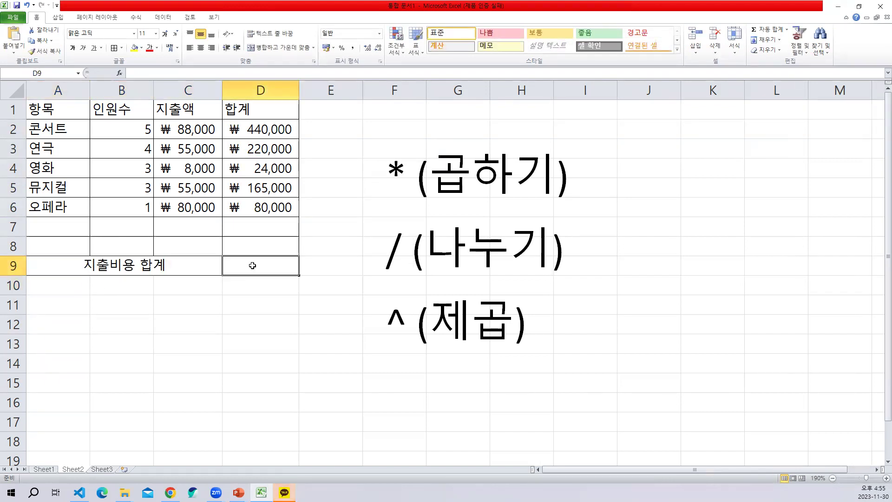
pyautogui.write('=')
pyautogui.write('ㄴㅕ')
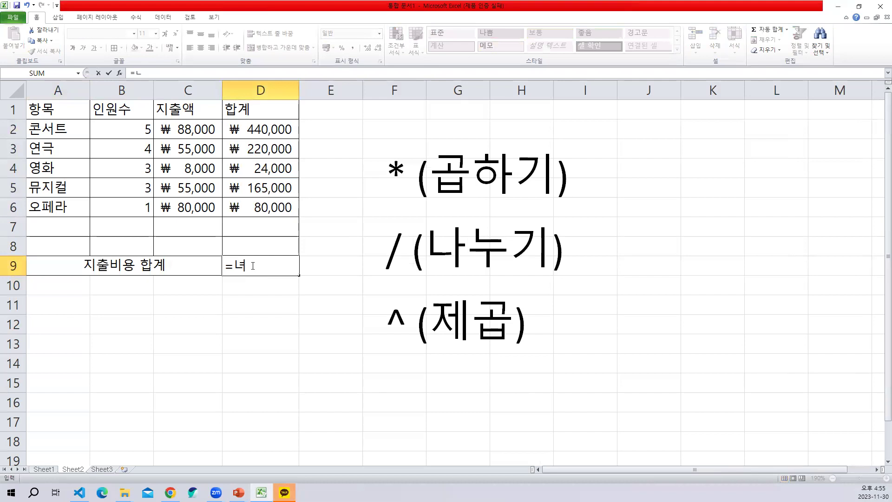
pyautogui.press('BackSpace')
pyautogui.write('SU')
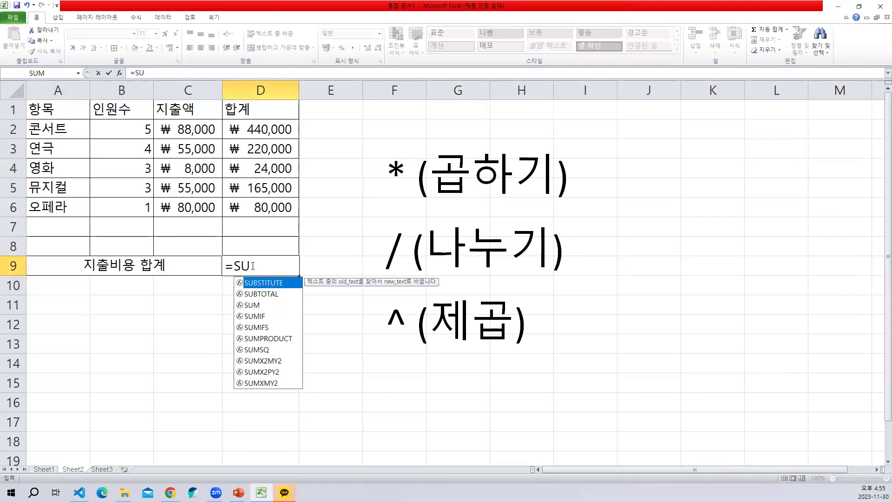
pyautogui.doubleClick(259, 307)
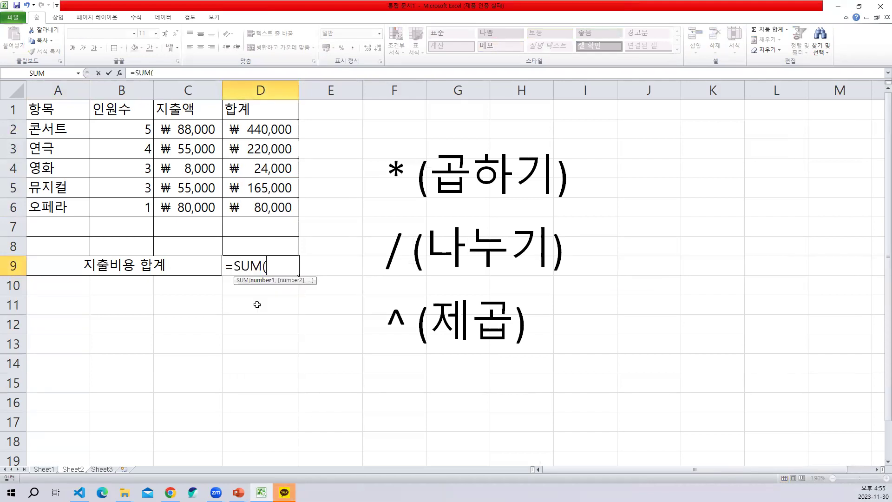
pyautogui.click(269, 125)
pyautogui.moveTo(269, 124); pyautogui.dragTo(269, 201)
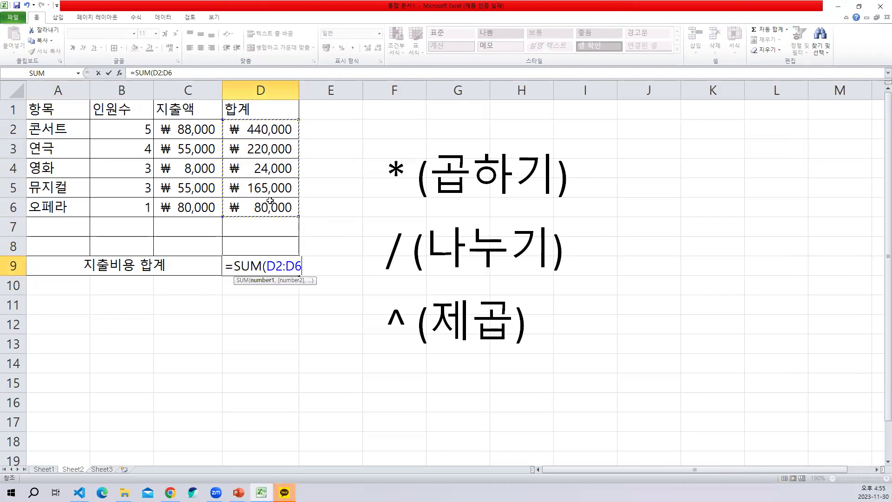
pyautogui.write(')')
pyautogui.press('Return')
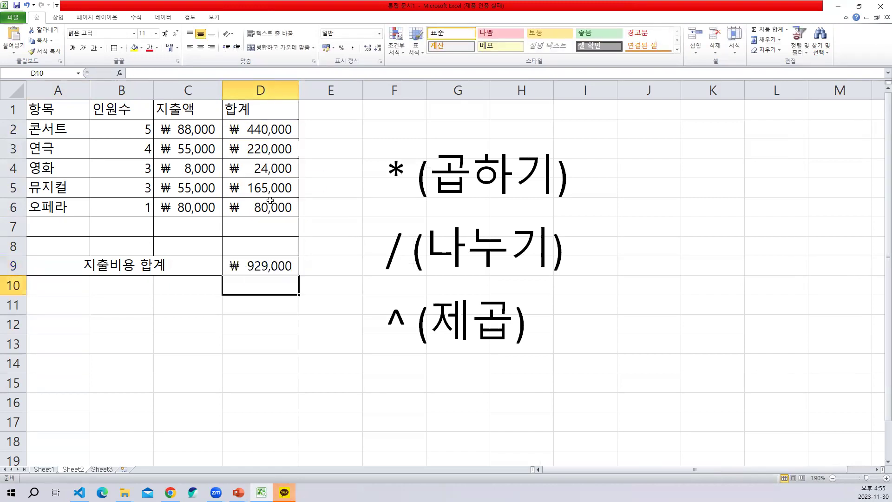
# Step: Move the operator text box farther right of the table, so that it starts in column G
pyautogui.click(268, 265)
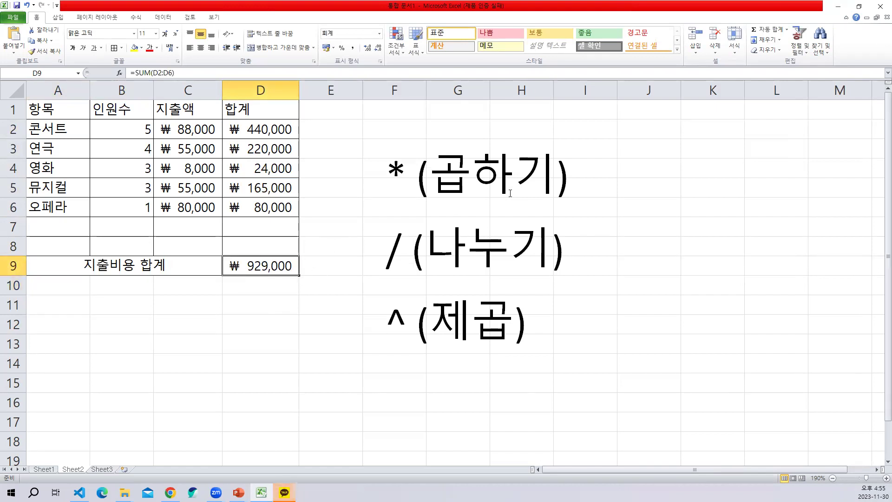
pyautogui.click(514, 171)
pyautogui.moveTo(477, 131); pyautogui.dragTo(551, 131)
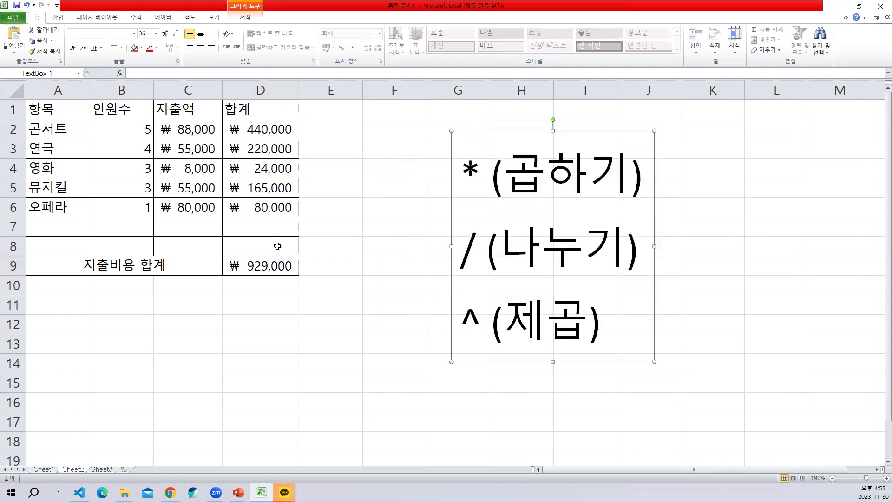
# Step: Check the sum formula in D9 and the multiplication formulas in D2:D5
pyautogui.click(271, 263)
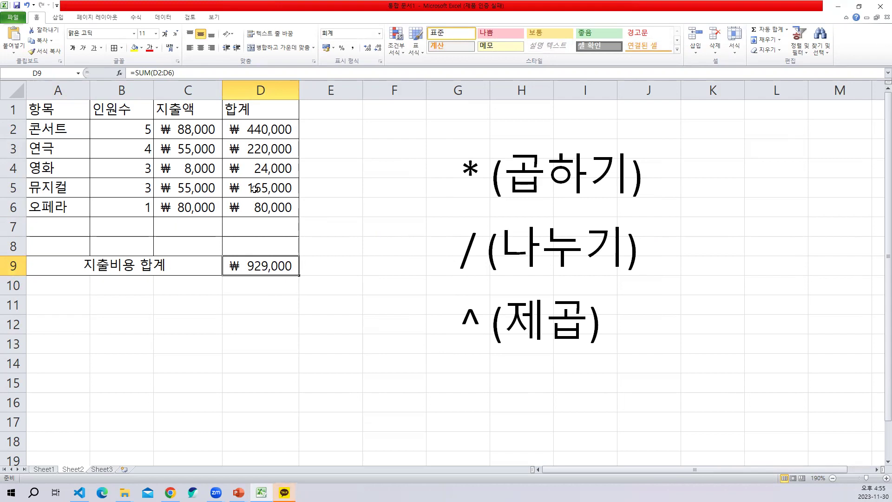
pyautogui.moveTo(261, 132); pyautogui.dragTo(263, 188)
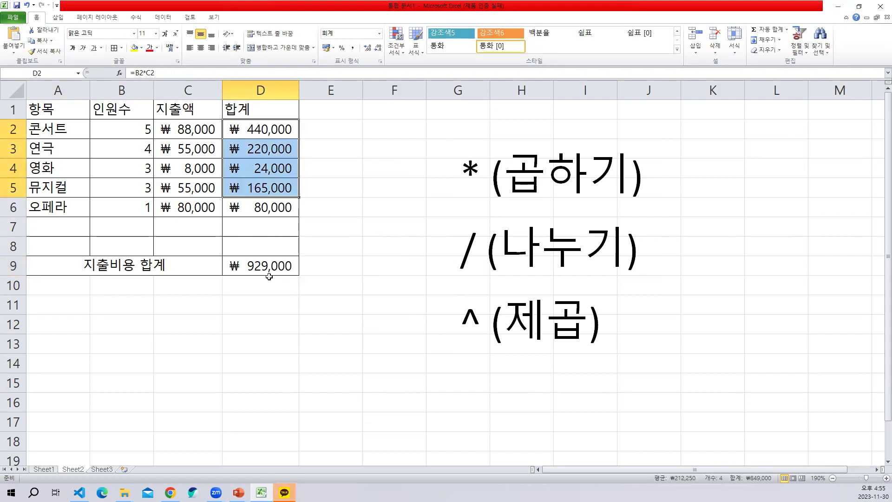
pyautogui.click(142, 112)
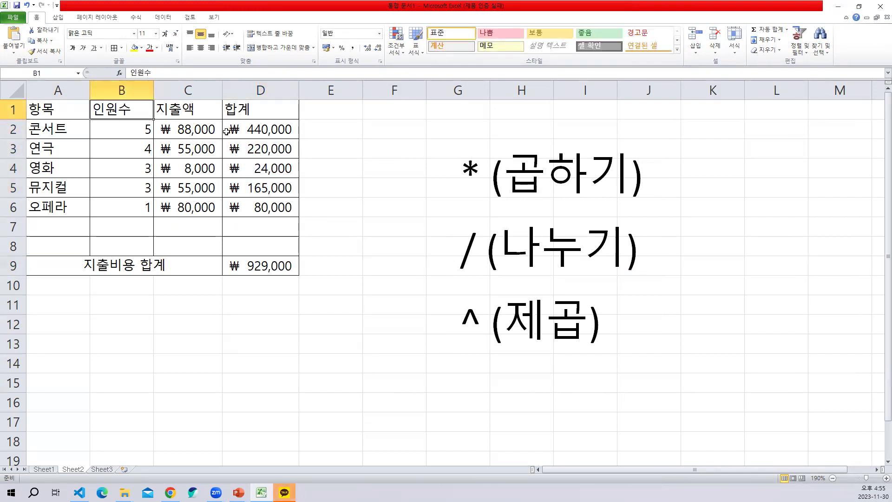
# Step: Add a text box below the table, starting in C12, reading =SUMPRODUCT(범위1,범위2,...)
pyautogui.moveTo(269, 108); pyautogui.dragTo(272, 276)
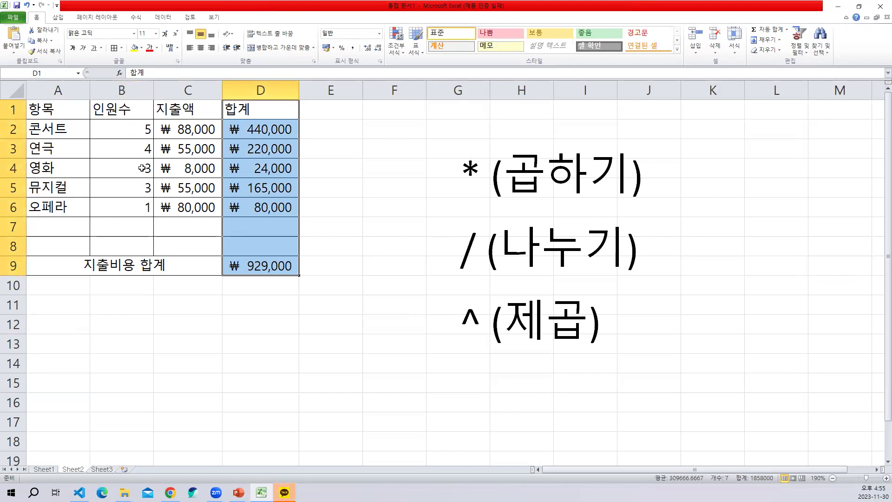
pyautogui.click(206, 343)
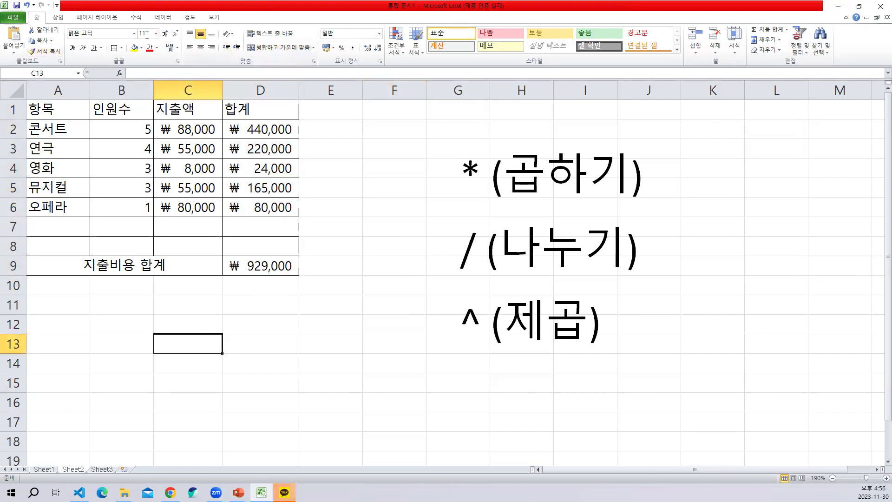
pyautogui.click(58, 18)
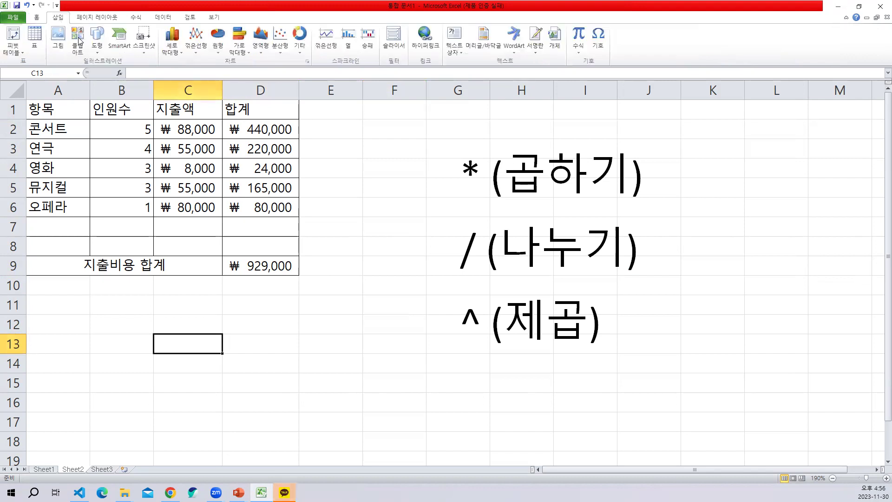
pyautogui.click(454, 39)
pyautogui.click(176, 326)
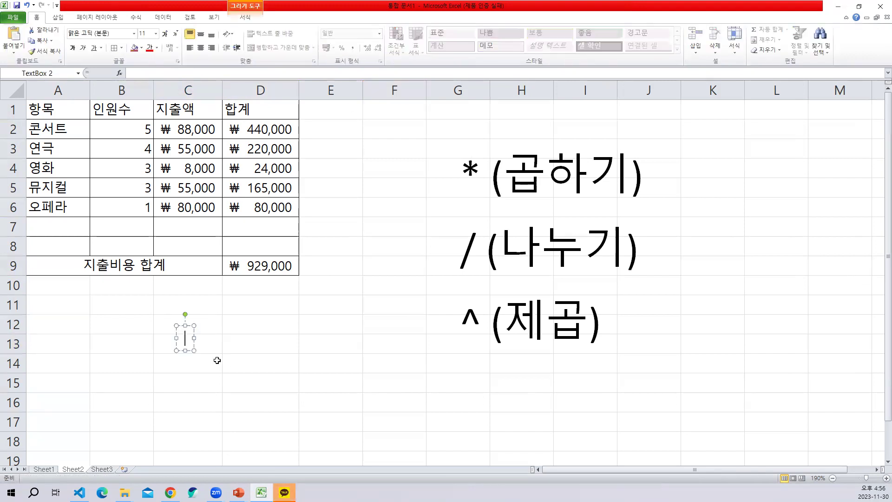
pyautogui.write('=SUM')
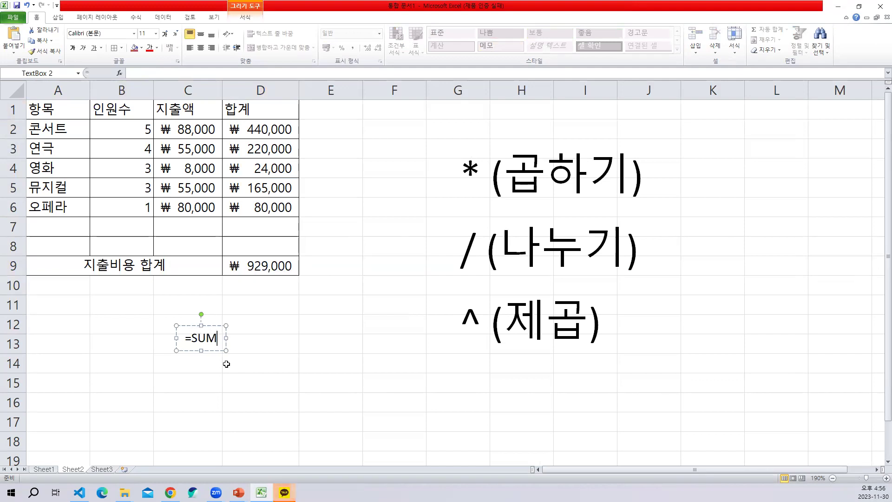
pyautogui.write('PROD')
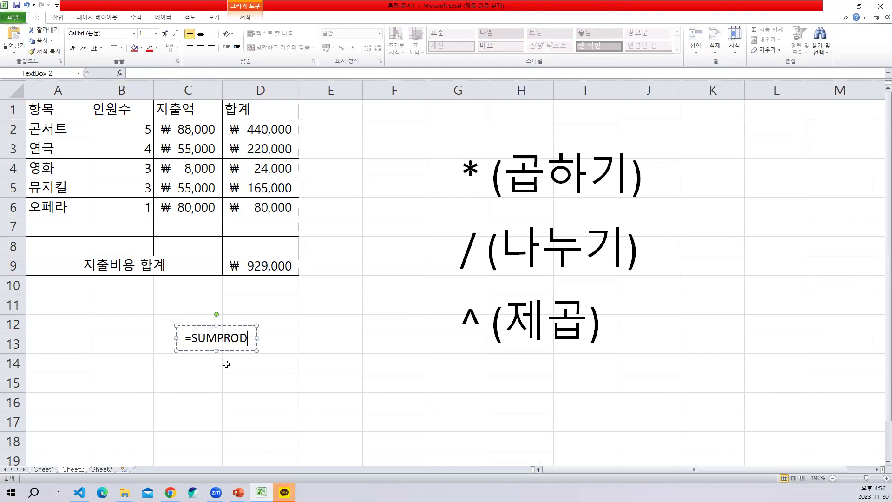
pyautogui.write('UCT()')
pyautogui.press('BackSpace')
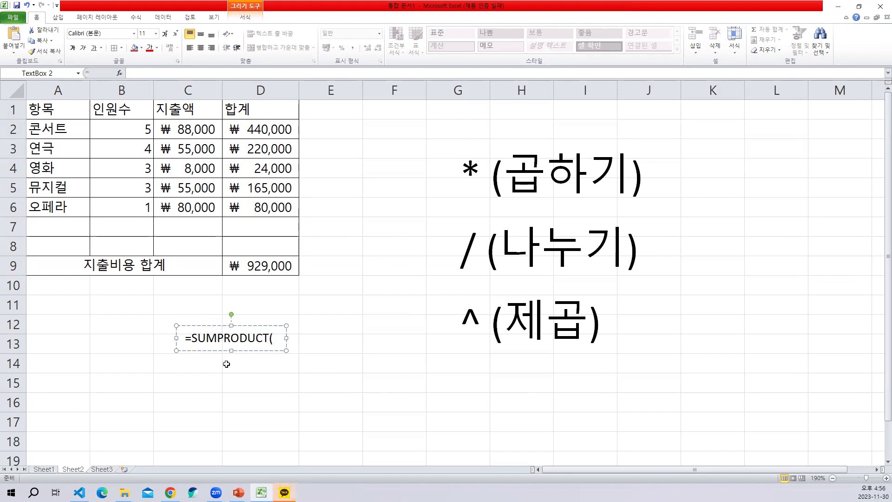
pyautogui.write('범')
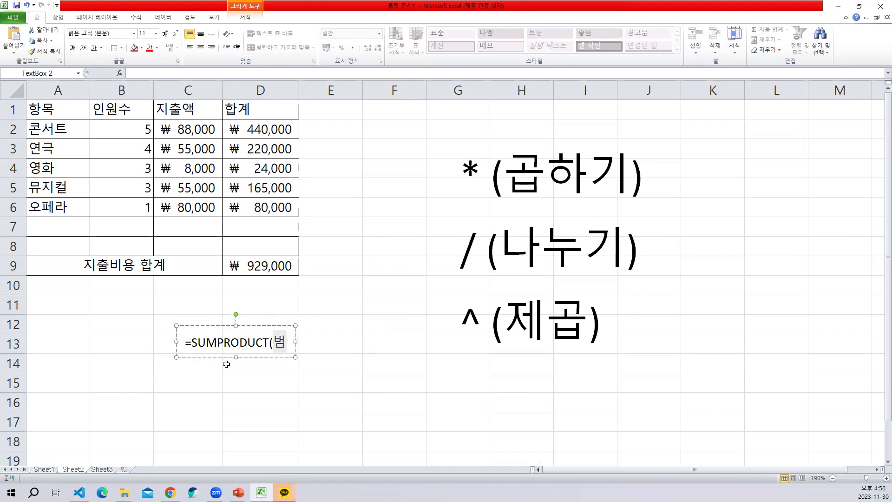
pyautogui.write('위1,범위2')
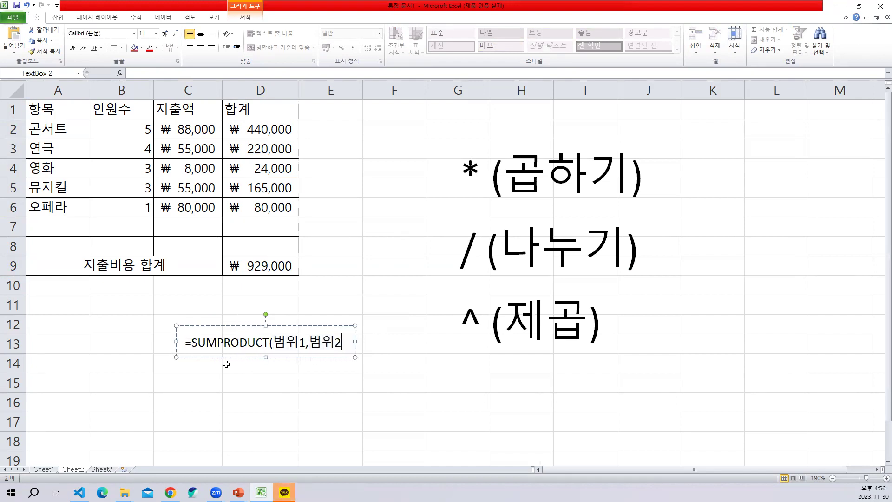
pyautogui.write(',...)')
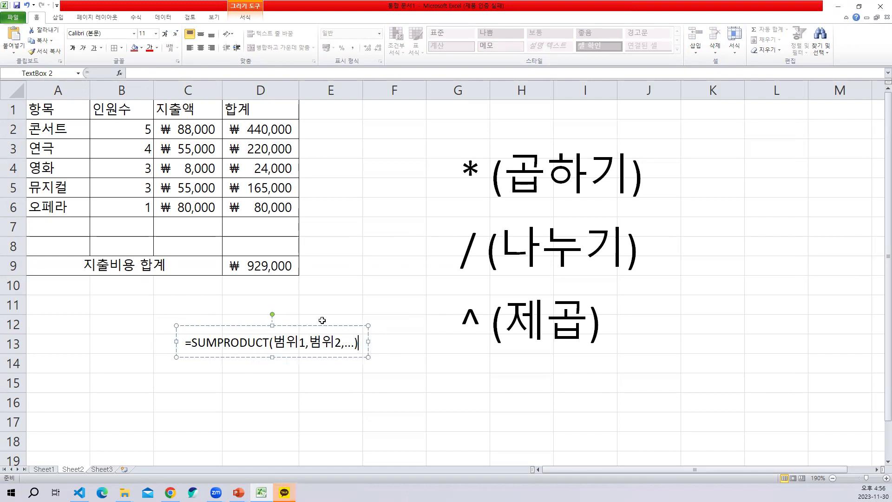
# Step: Enlarge the text of the SUMPRODUCT note to 18 pt
pyautogui.click(323, 325)
pyautogui.click(165, 34)
pyautogui.click(165, 35)
pyautogui.click(165, 34)
pyautogui.click(408, 189)
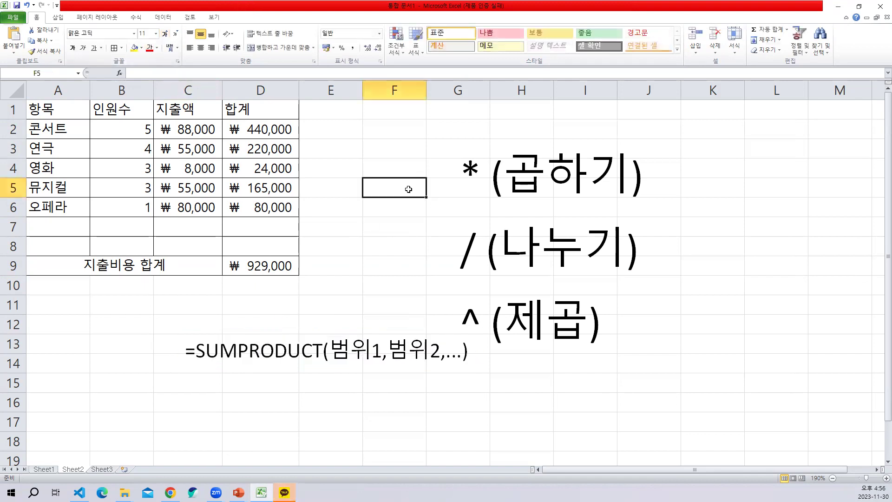
# Step: Examine the SUMPRODUCT syntax note alongside the multiplication of B2 and C2 in D2
pyautogui.click(271, 349)
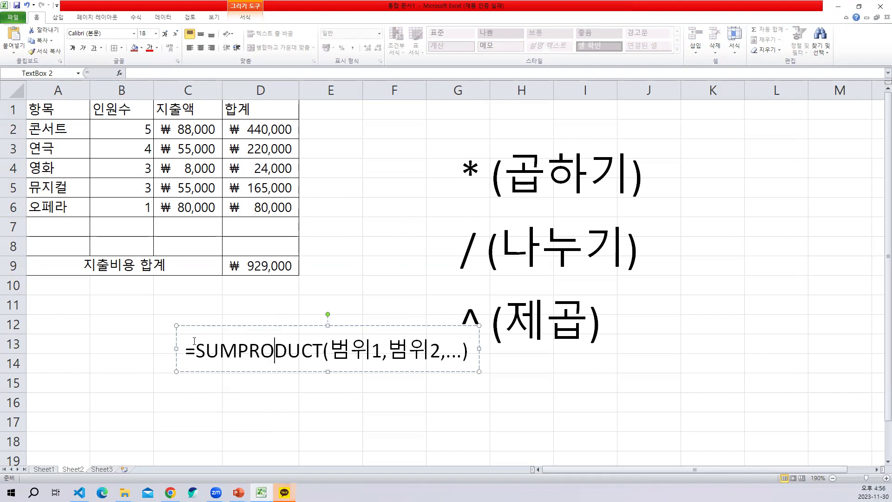
pyautogui.moveTo(195, 349); pyautogui.dragTo(233, 349)
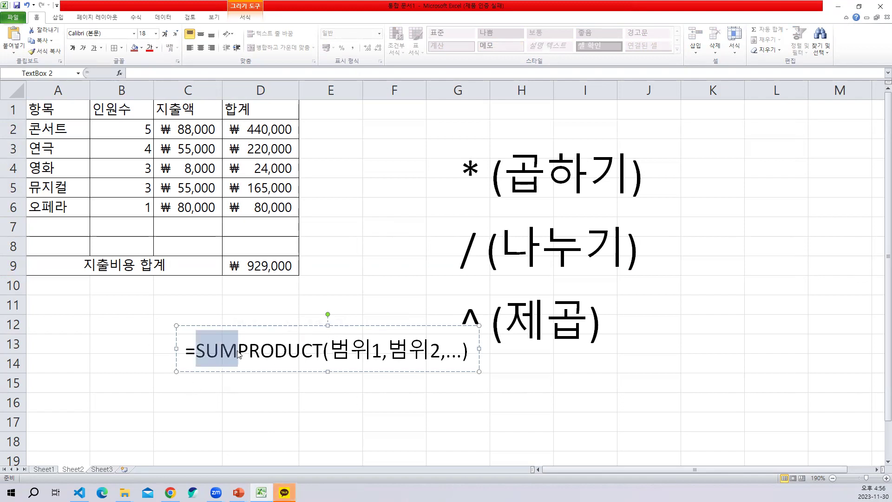
pyautogui.click(292, 218)
pyautogui.click(135, 130)
pyautogui.click(175, 129)
pyautogui.click(268, 129)
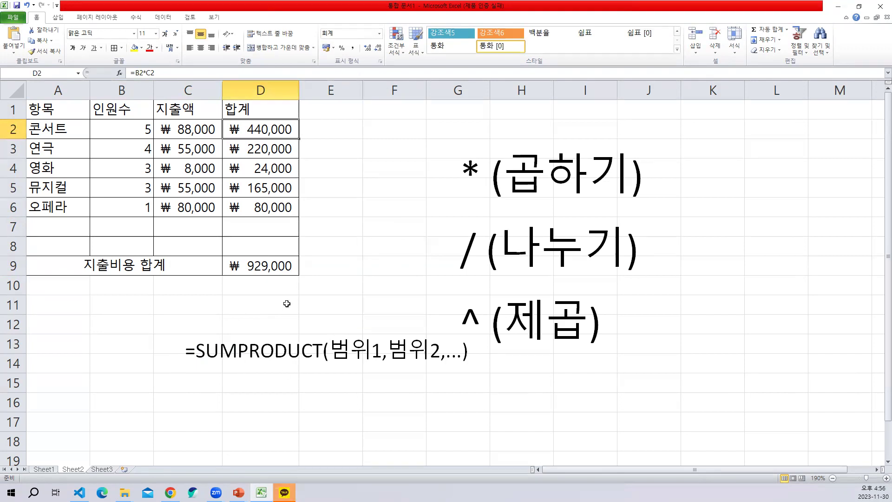
pyautogui.click(312, 348)
pyautogui.click(260, 293)
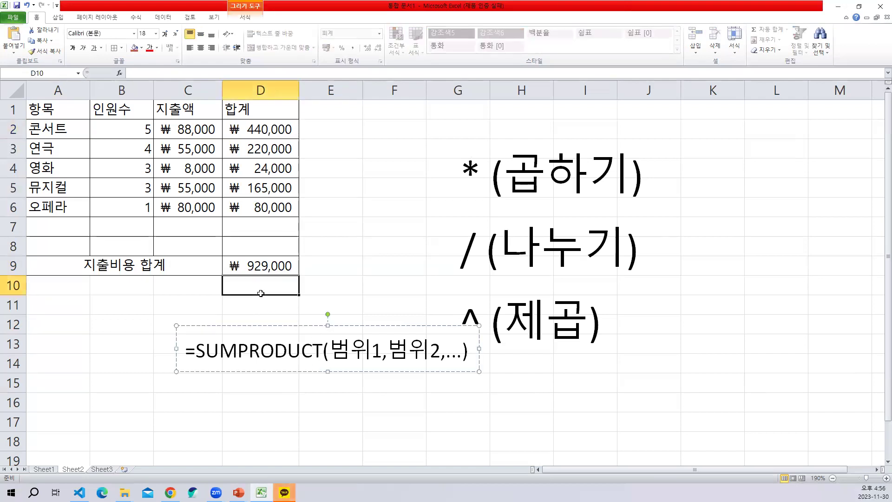
pyautogui.click(263, 345)
pyautogui.click(336, 281)
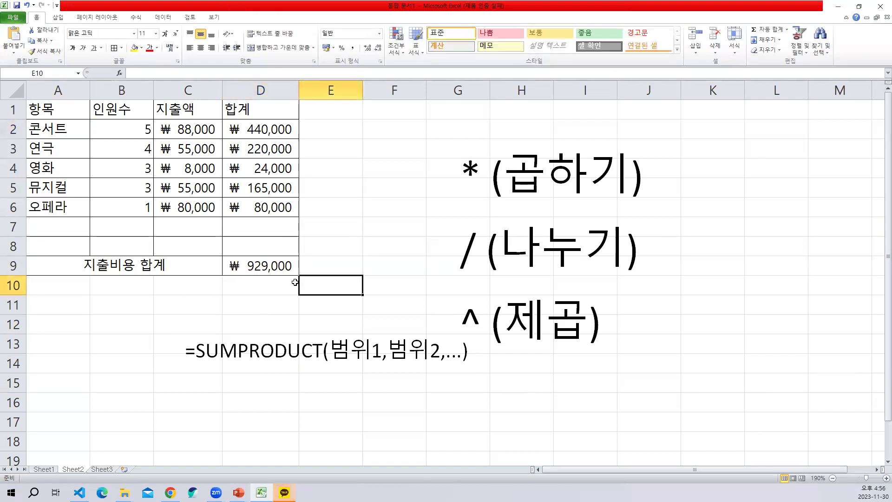
# Step: Rename the headers in B1:D1 to 수량, 단가 and 금액
pyautogui.click(124, 112)
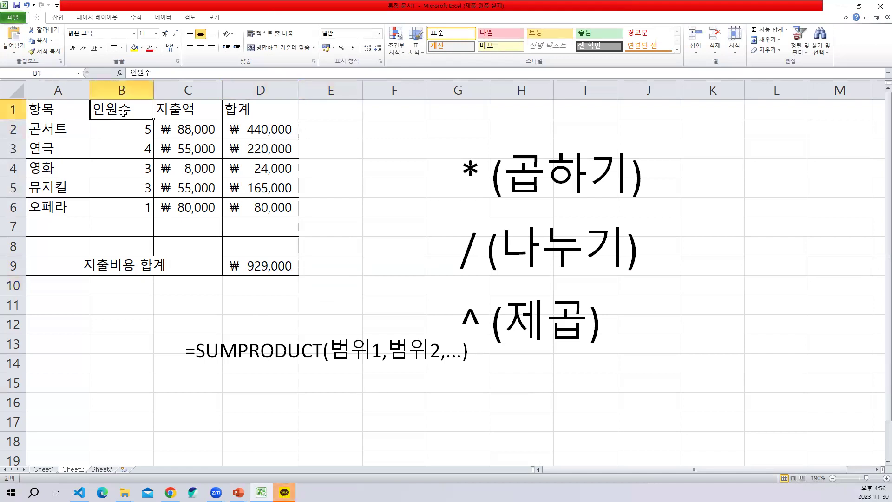
pyautogui.write('수량')
pyautogui.press('Tab')
pyautogui.write('단ㄱㅏ')
pyautogui.press('Tab')
pyautogui.write('금액')
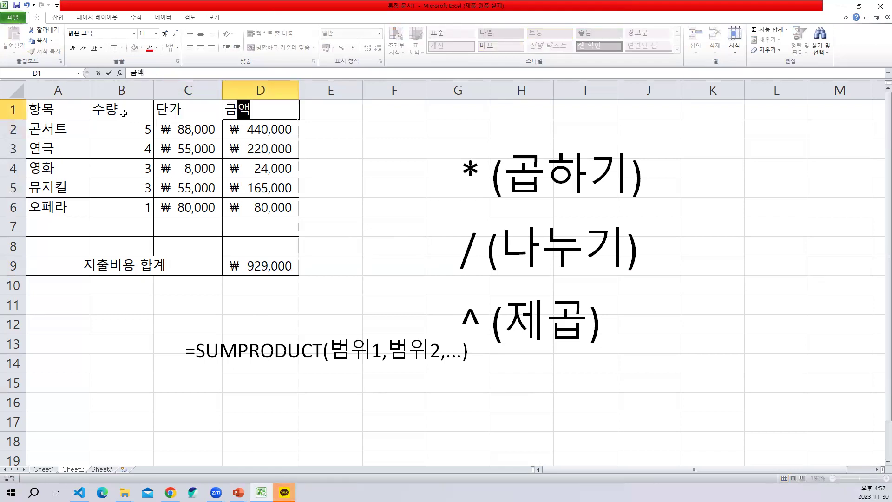
pyautogui.press('Return')
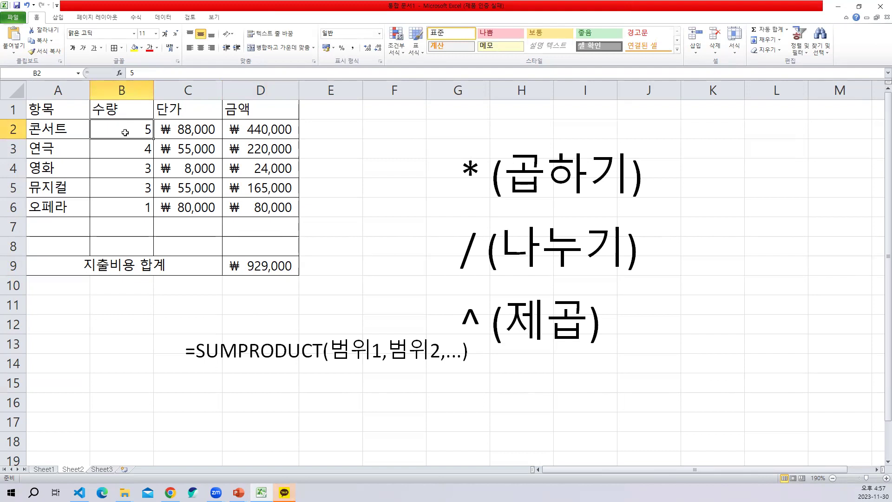
# Step: Check the unit price and formula in C2:D2, and undo the three header renames in B1:D1
pyautogui.click(192, 134)
pyautogui.click(253, 134)
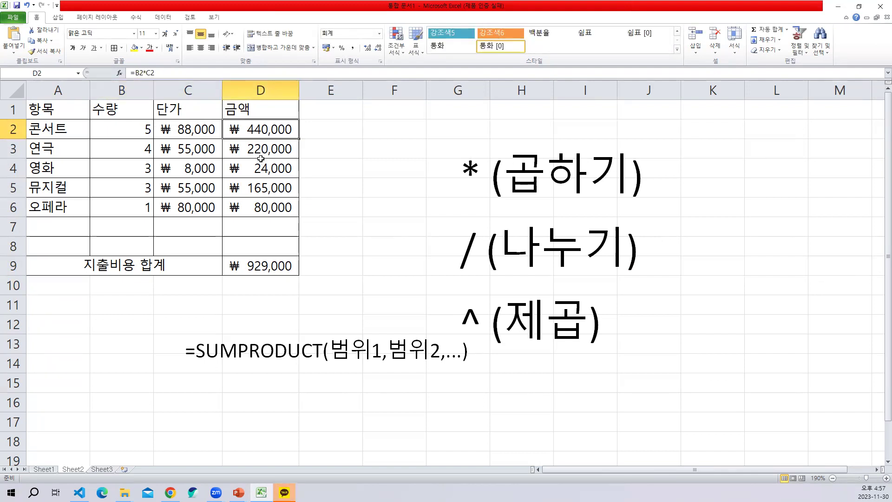
pyautogui.hotkey('ctrl', 'z')
pyautogui.hotkey('ctrl', 'z')
pyautogui.hotkey('ctrl', 'z')
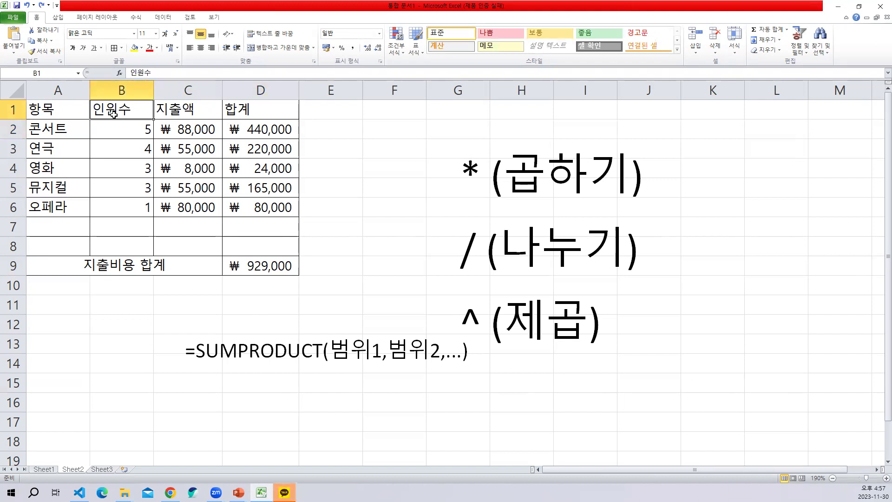
pyautogui.click(168, 112)
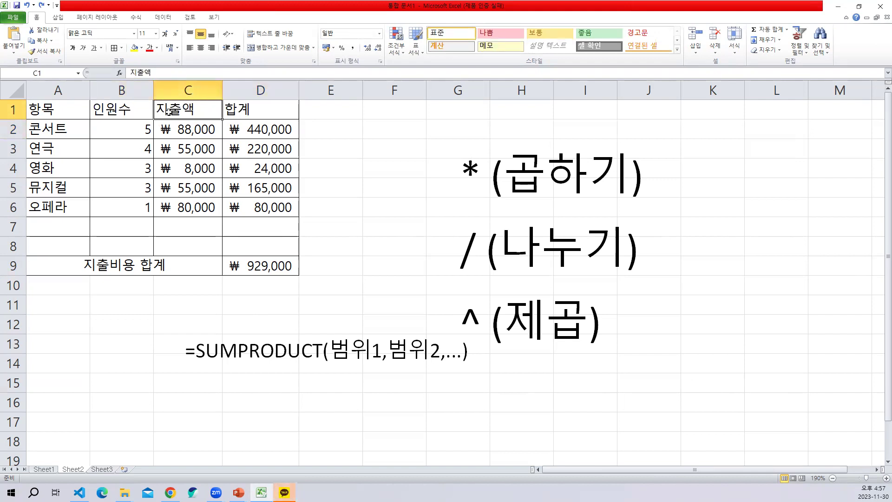
pyautogui.click(144, 112)
pyautogui.click(174, 112)
pyautogui.click(250, 112)
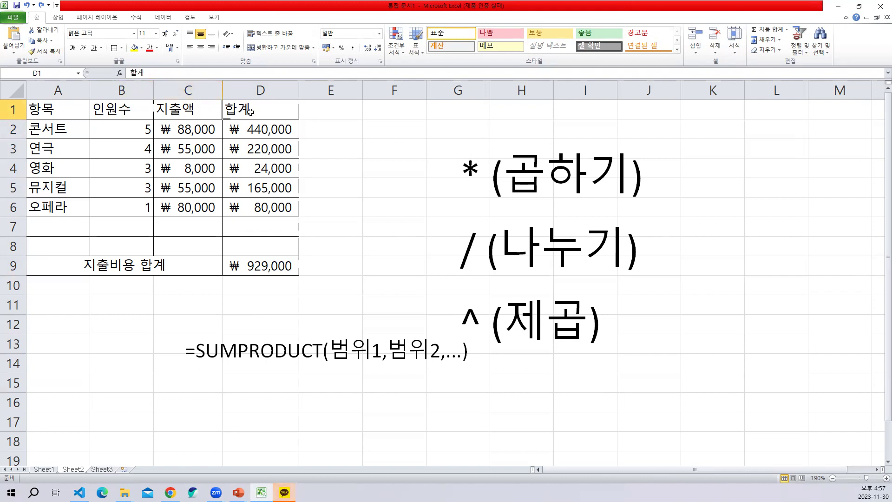
# Step: Start a SUMPRODUCT formula in D10 with B2:B6 as its first array
pyautogui.click(253, 288)
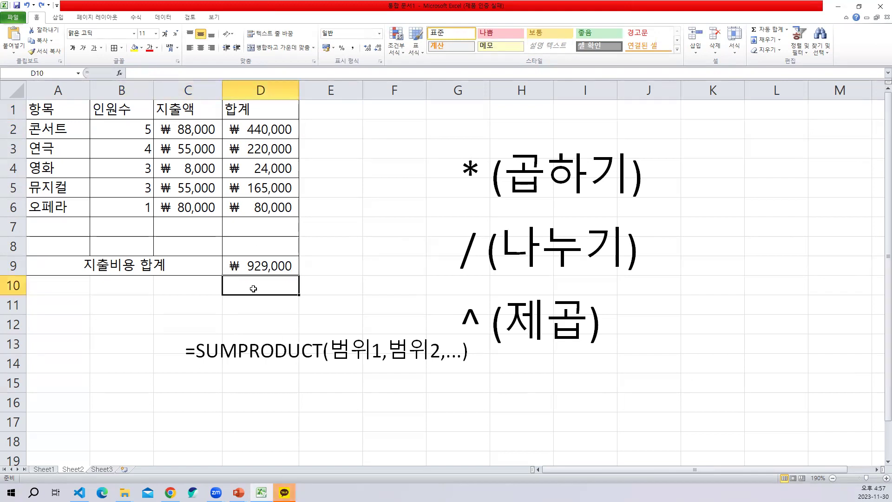
pyautogui.write('=SU')
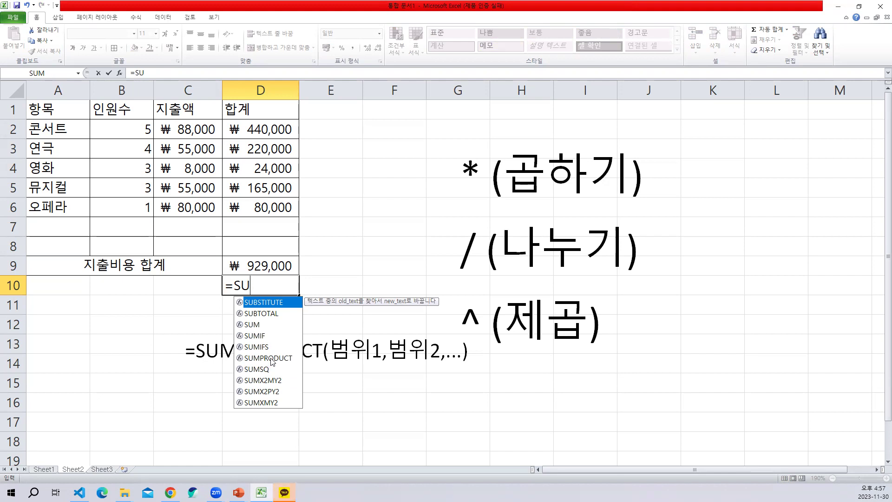
pyautogui.doubleClick(268, 358)
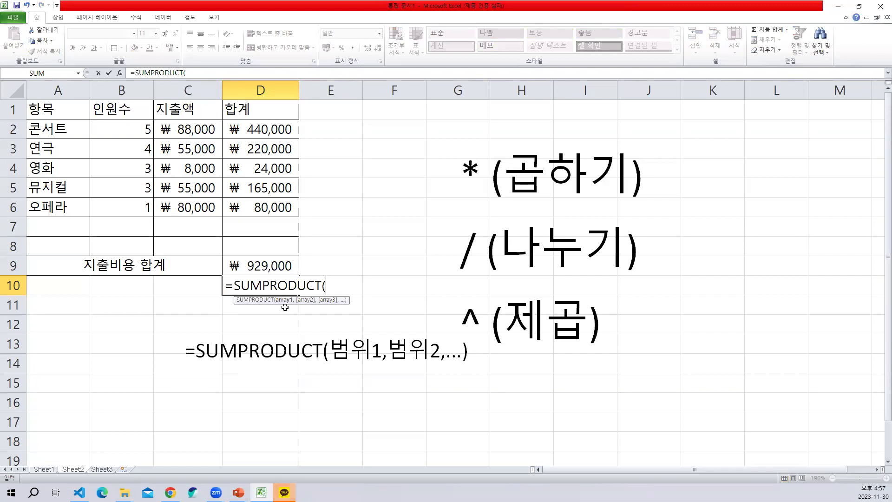
pyautogui.moveTo(124, 134); pyautogui.dragTo(127, 199)
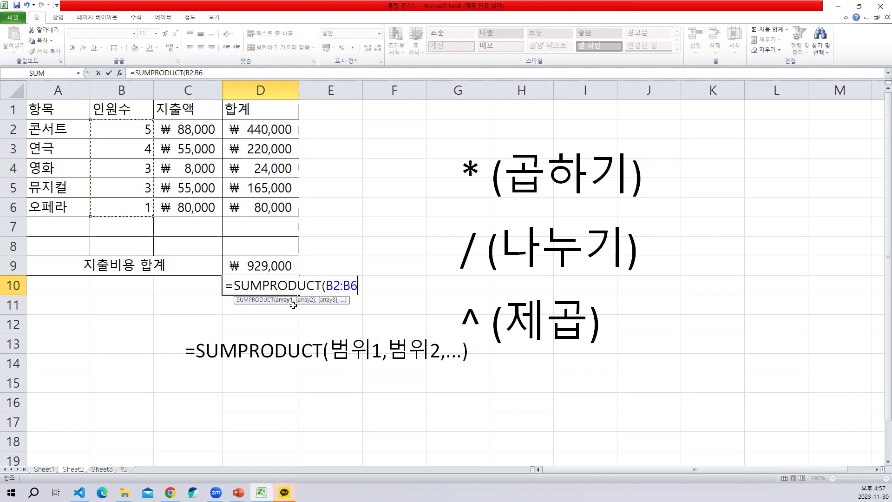
# Step: Capture the unfinished D10 formula with its argument hint as an image, cancel the formula and paste the capture at F7
pyautogui.press('Print')
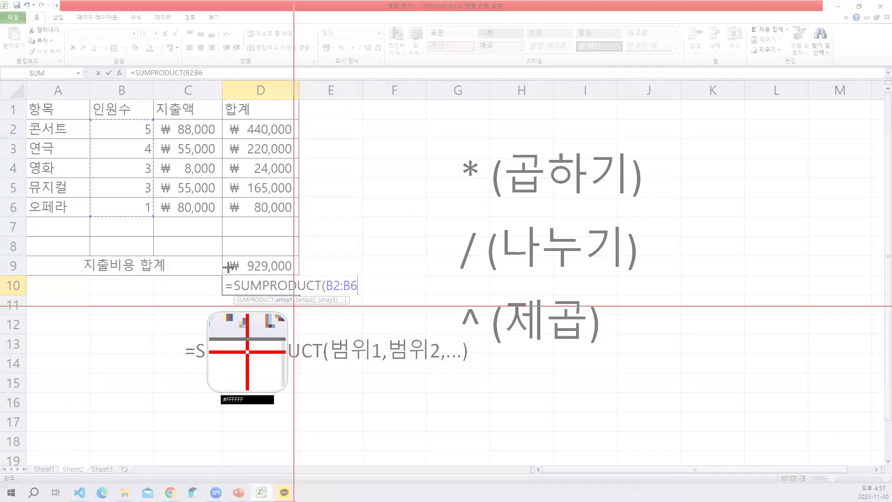
pyautogui.moveTo(364, 319); pyautogui.dragTo(363, 318)
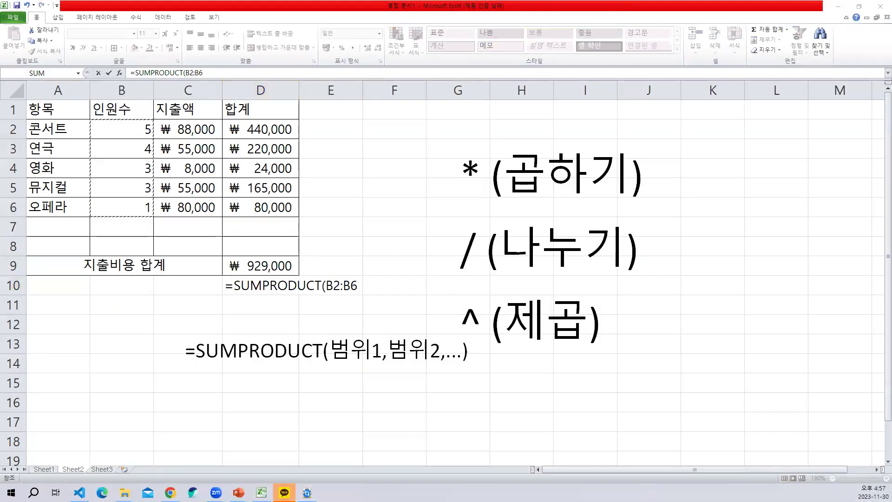
pyautogui.press('Escape')
pyautogui.click(368, 231)
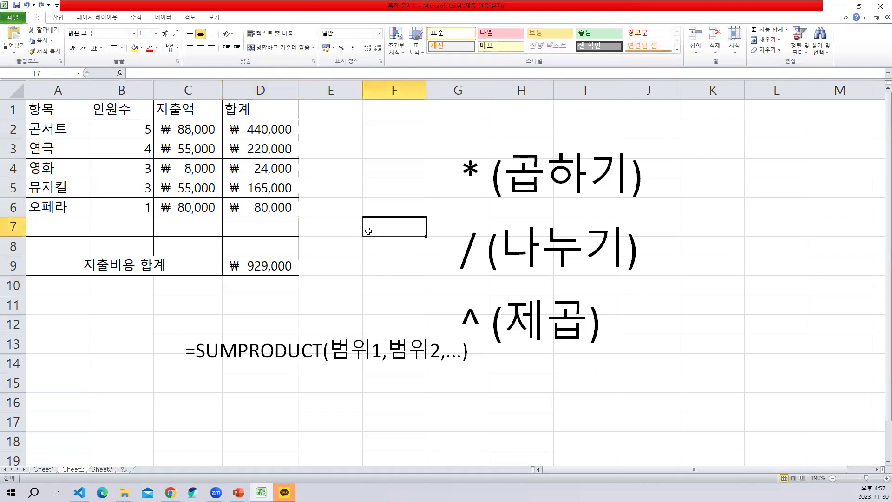
pyautogui.hotkey('ctrl', 'v')
# Step: Enlarge the pasted formula picture and position it beside the table, spanning roughly columns F to M from row 2 to row 9
pyautogui.moveTo(505, 278); pyautogui.dragTo(492, 241)
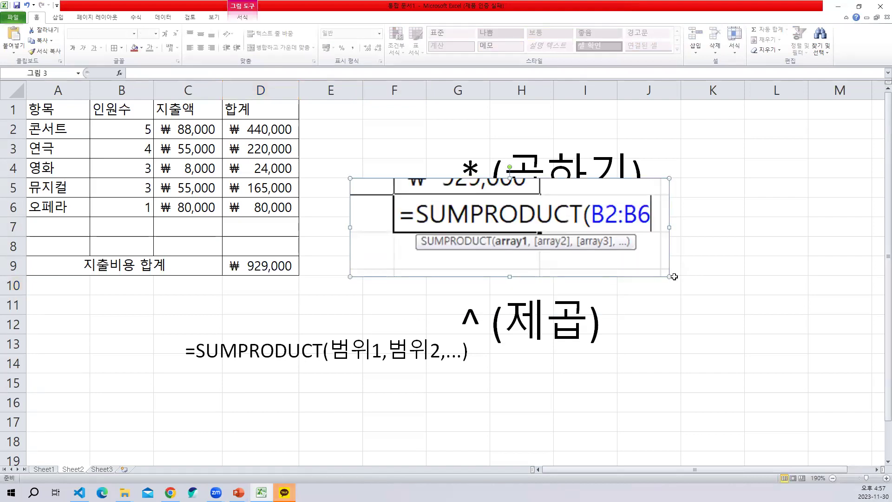
pyautogui.moveTo(669, 276); pyautogui.dragTo(885, 343)
pyautogui.moveTo(363, 323); pyautogui.dragTo(328, 264)
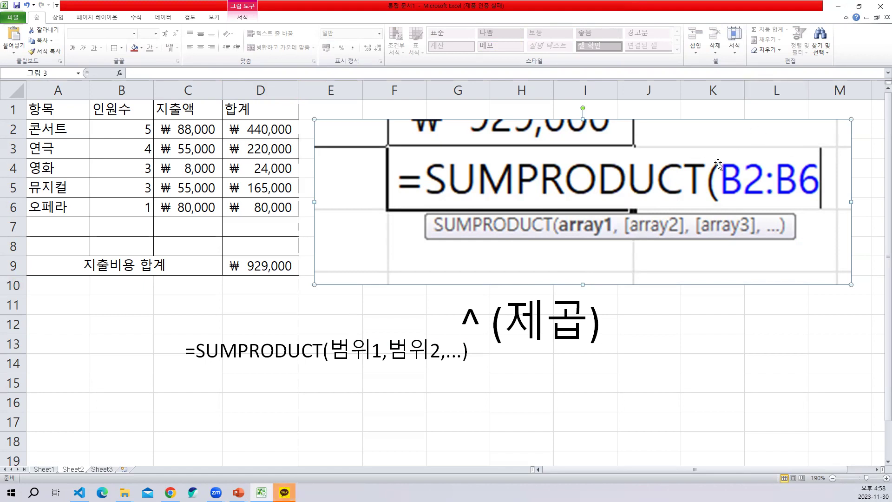
pyautogui.moveTo(474, 225); pyautogui.dragTo(517, 221)
# Step: Enter =SUMPRODUCT(B2:B6,C2:C6) in D10 to total the headcounts multiplied by the expense amounts
pyautogui.click(243, 285)
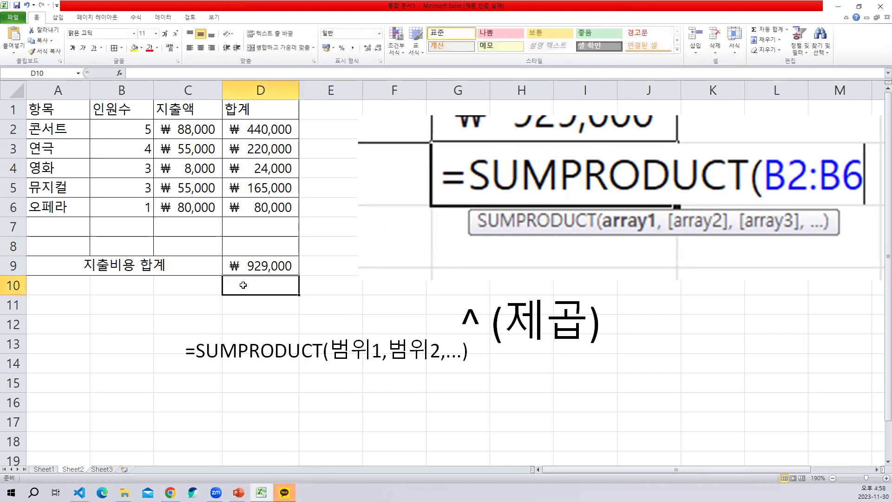
pyautogui.write('=S')
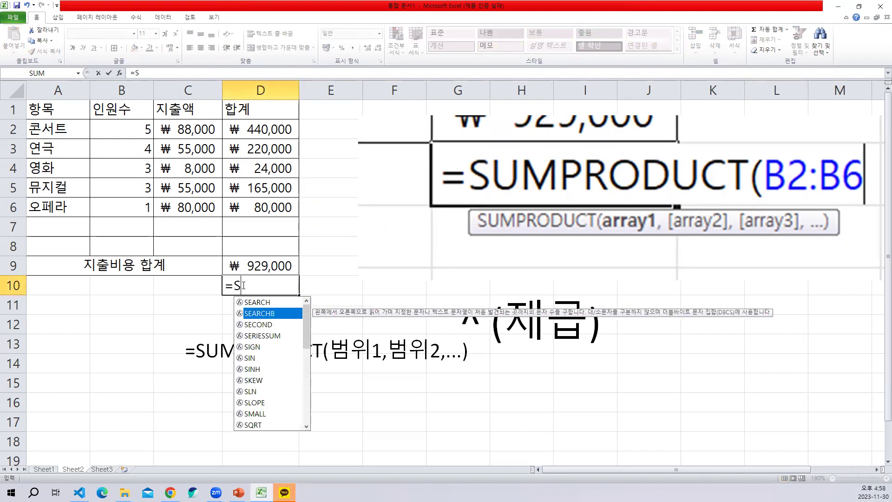
pyautogui.write('U')
pyautogui.press('Down')
pyautogui.press('Down')
pyautogui.press('Down')
pyautogui.press('Down')
pyautogui.press('Down')
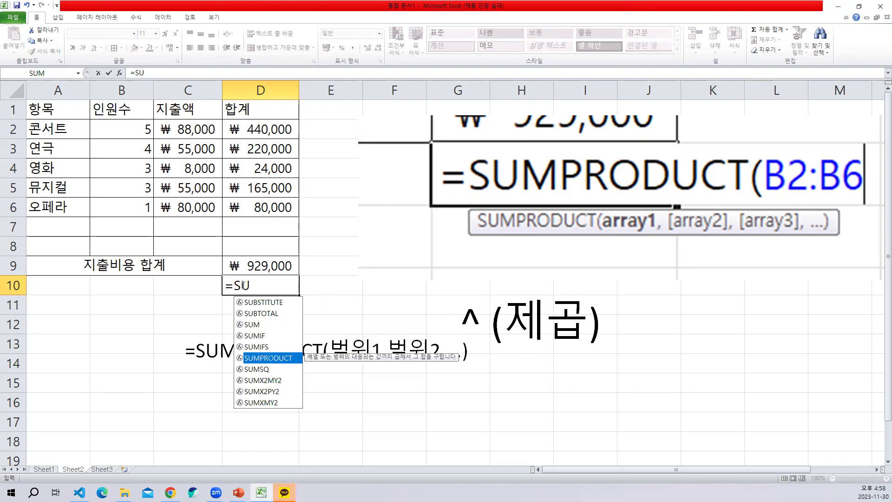
pyautogui.press('Tab')
pyautogui.moveTo(139, 131); pyautogui.dragTo(137, 203)
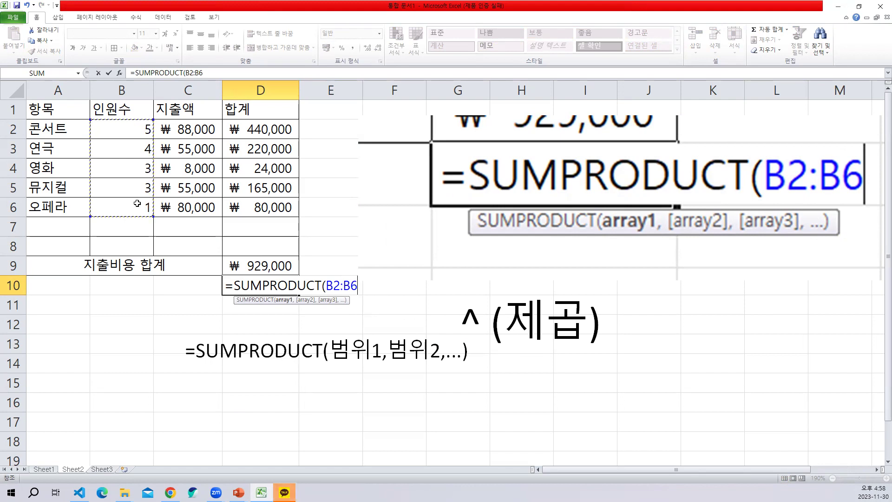
pyautogui.write(',')
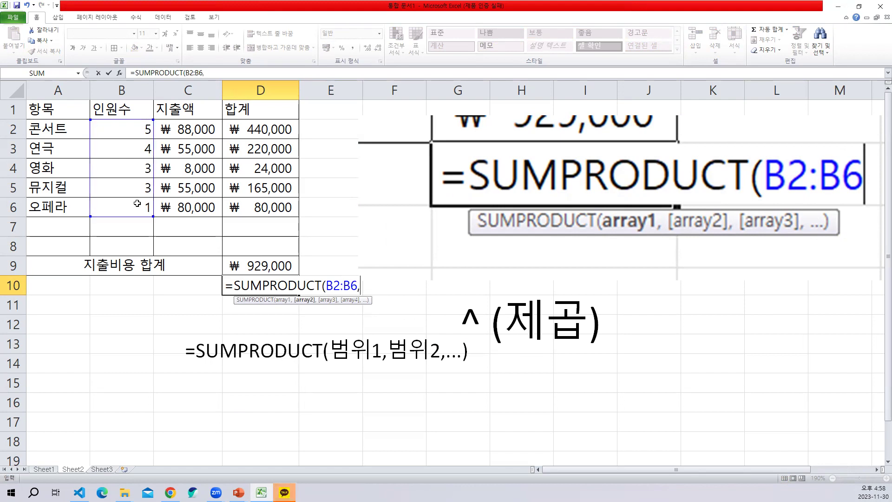
pyautogui.moveTo(210, 130); pyautogui.dragTo(207, 205)
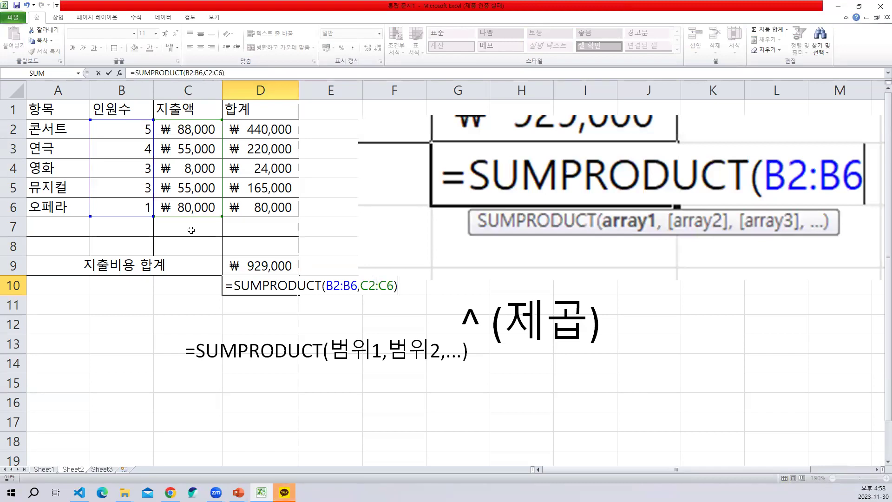
pyautogui.press('Return')
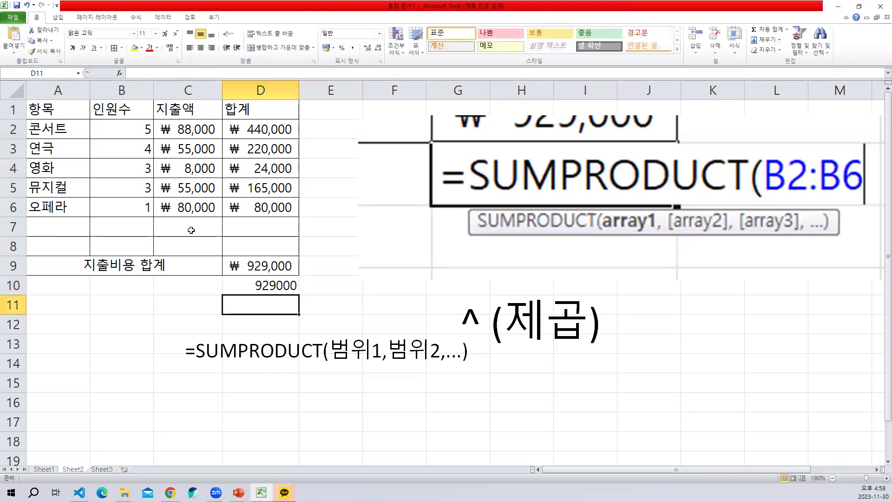
# Step: Review the SUMPRODUCT formula in D10 against its source range B2:C6 and the row formula in D2
pyautogui.click(261, 286)
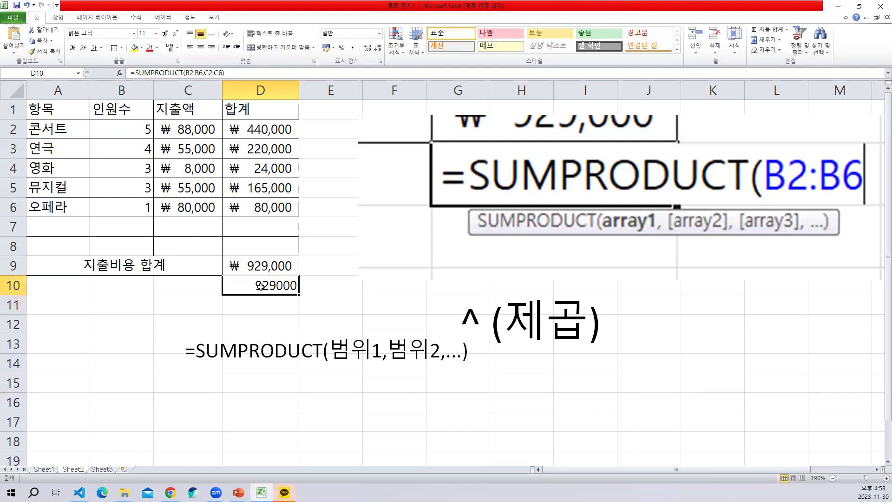
pyautogui.click(325, 282)
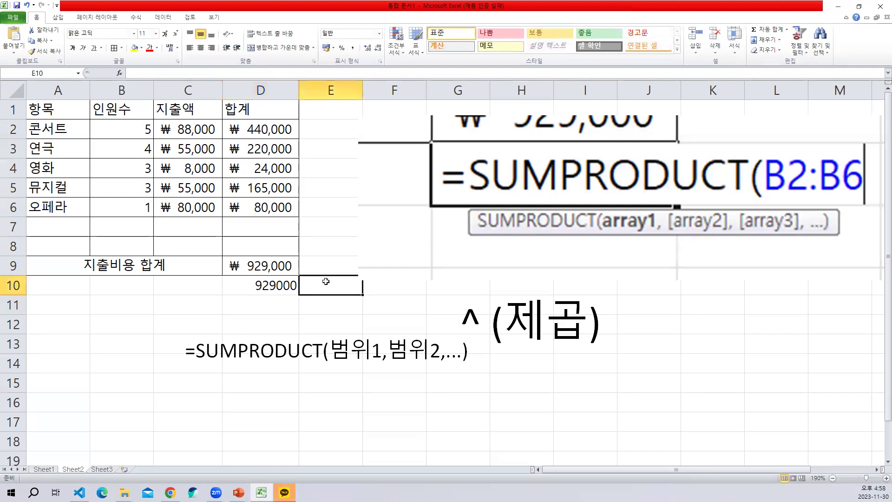
pyautogui.press('Left')
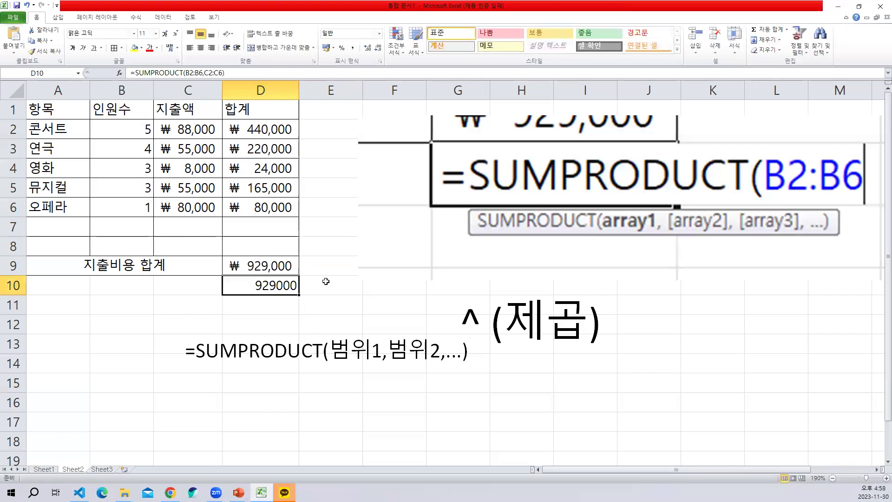
pyautogui.moveTo(125, 135); pyautogui.dragTo(191, 207)
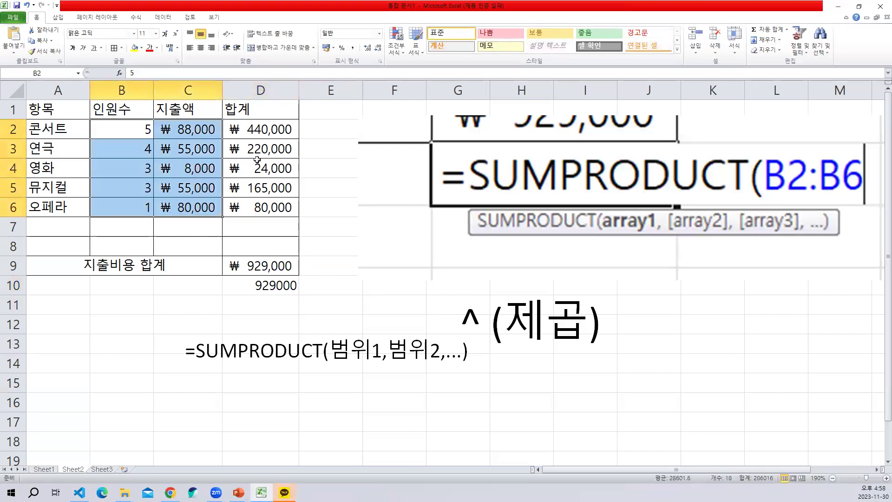
pyautogui.click(262, 131)
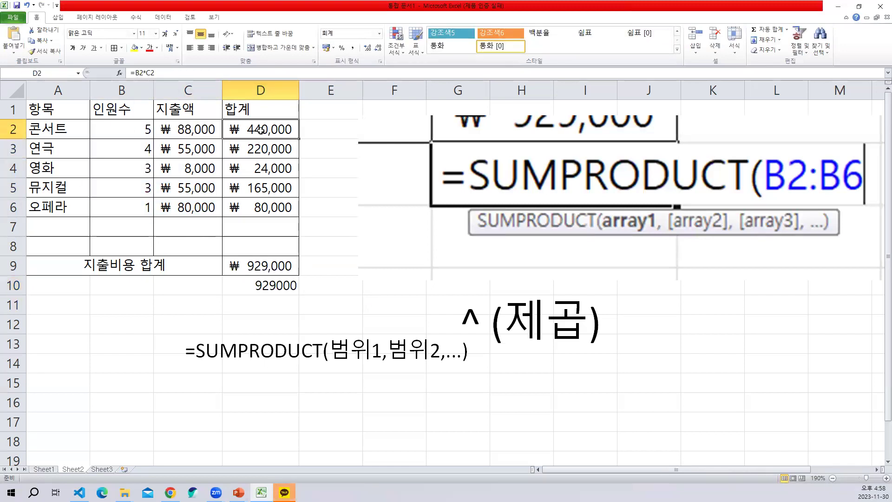
# Step: Repeat the calculation in D11 with a SUMPRODUCT formula using B2:B6 and C2:C6 as its arrays
pyautogui.click(278, 302)
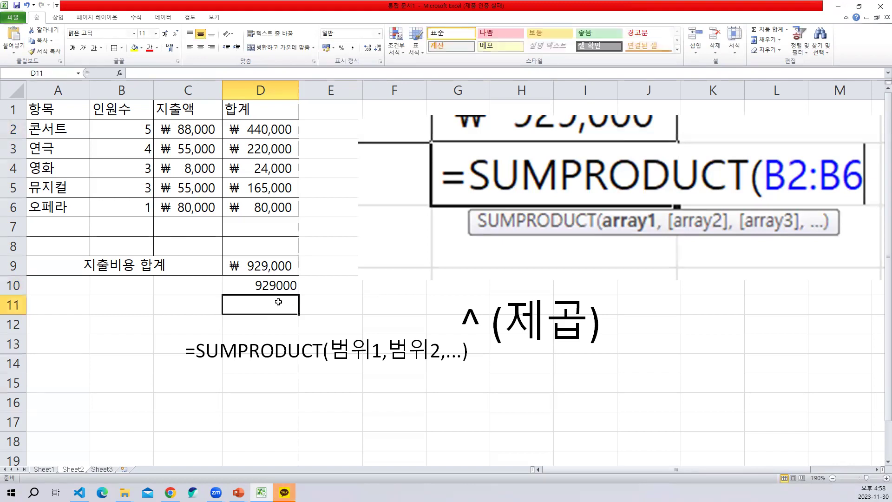
pyautogui.write('=SUM')
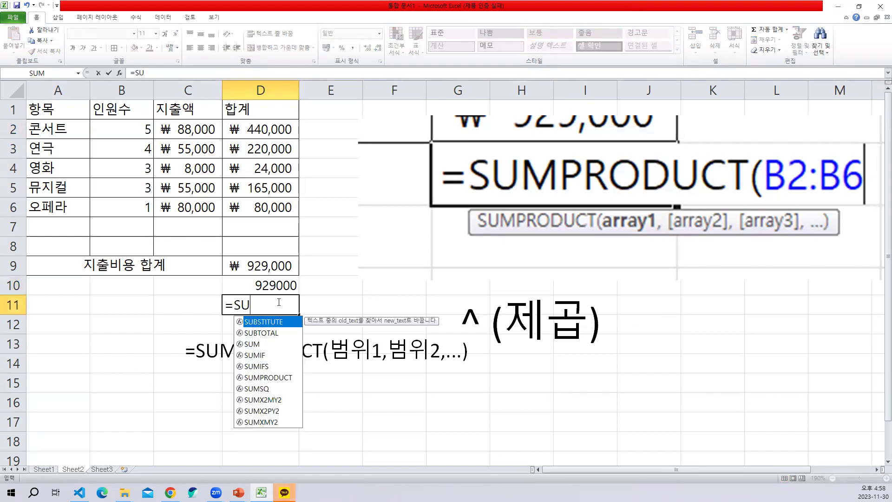
pyautogui.press('Down')
pyautogui.press('Down')
pyautogui.press('Down')
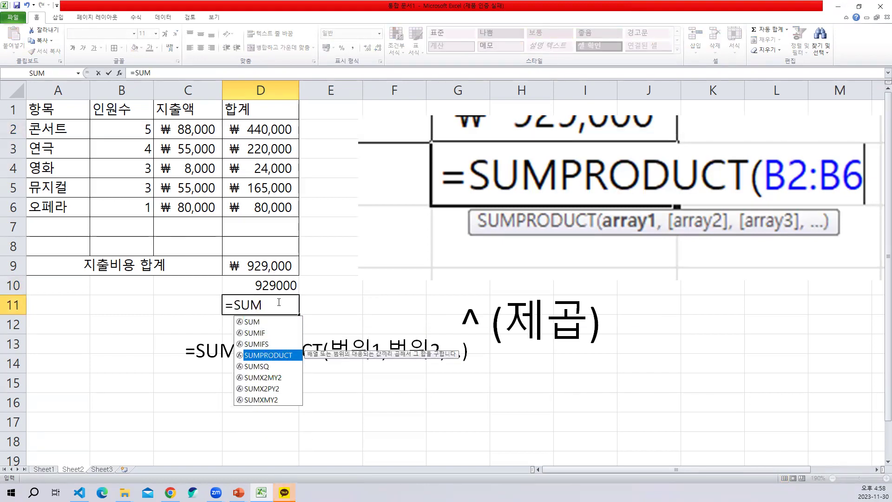
pyautogui.press('Tab')
pyautogui.moveTo(128, 130); pyautogui.dragTo(128, 207)
pyautogui.write(',')
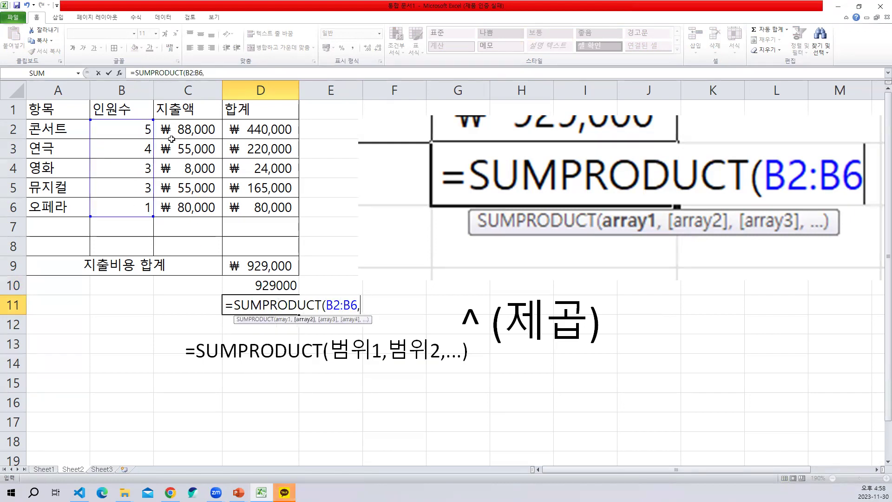
pyautogui.moveTo(181, 130); pyautogui.dragTo(182, 203)
pyautogui.write(')')
pyautogui.press('Return')
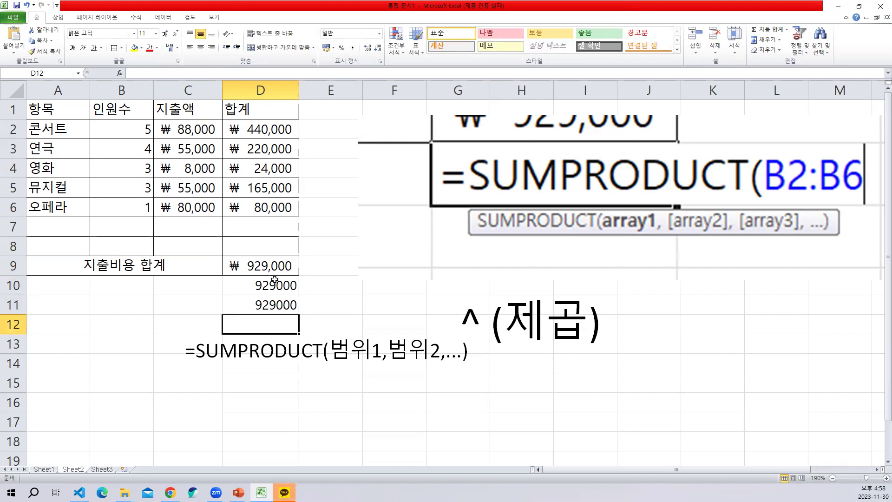
# Step: Compare the row totals in column D and the grand total in D9 with the SUMPRODUCT formula in D10
pyautogui.moveTo(252, 115); pyautogui.dragTo(255, 232)
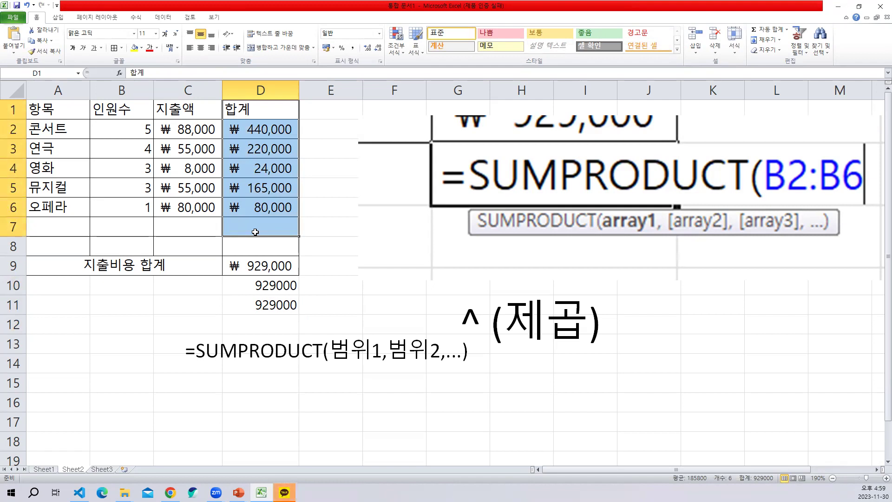
pyautogui.click(278, 336)
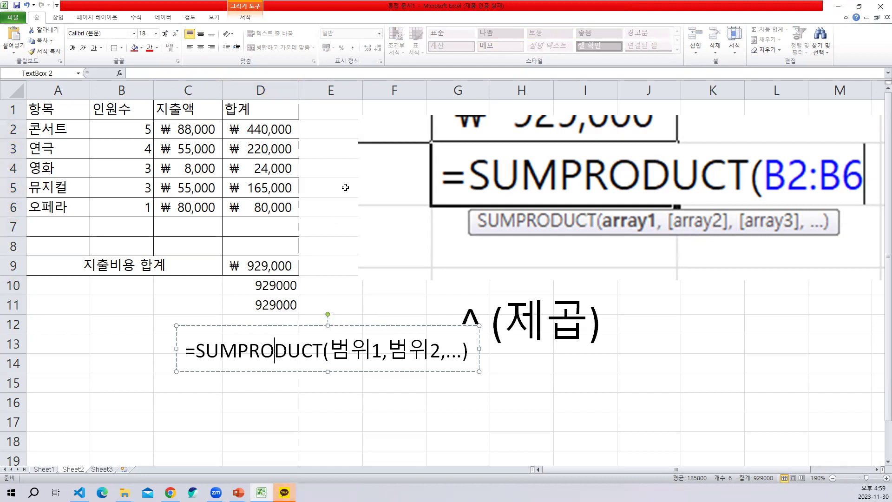
pyautogui.moveTo(274, 129); pyautogui.dragTo(274, 188)
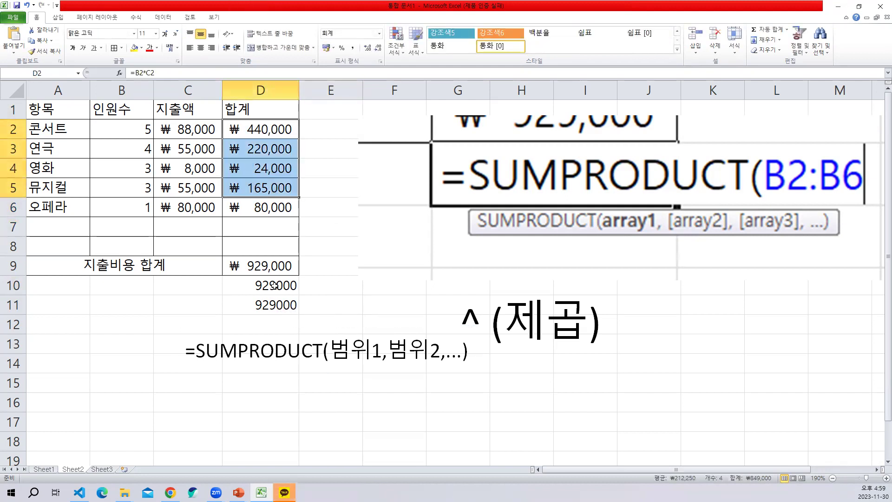
pyautogui.click(266, 263)
pyautogui.click(312, 244)
pyautogui.click(261, 296)
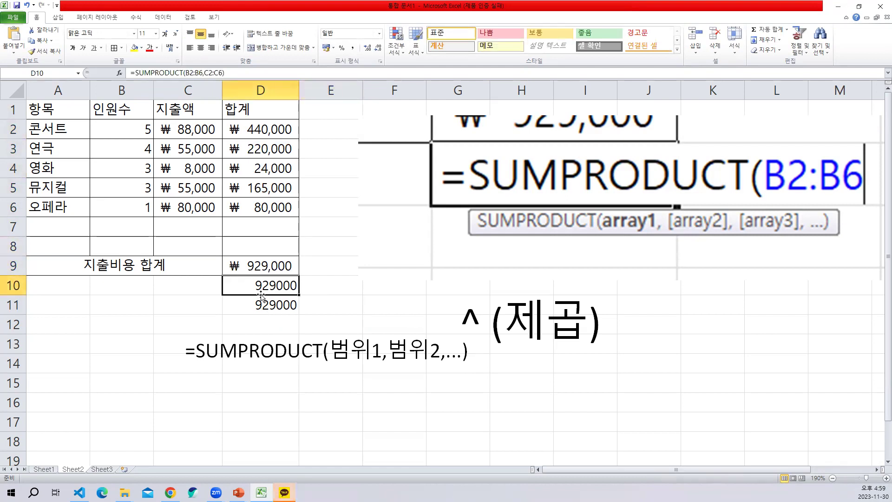
# Step: Apply the won accounting format with thousands separators to the totals in D10:D11
pyautogui.moveTo(261, 292); pyautogui.dragTo(261, 305)
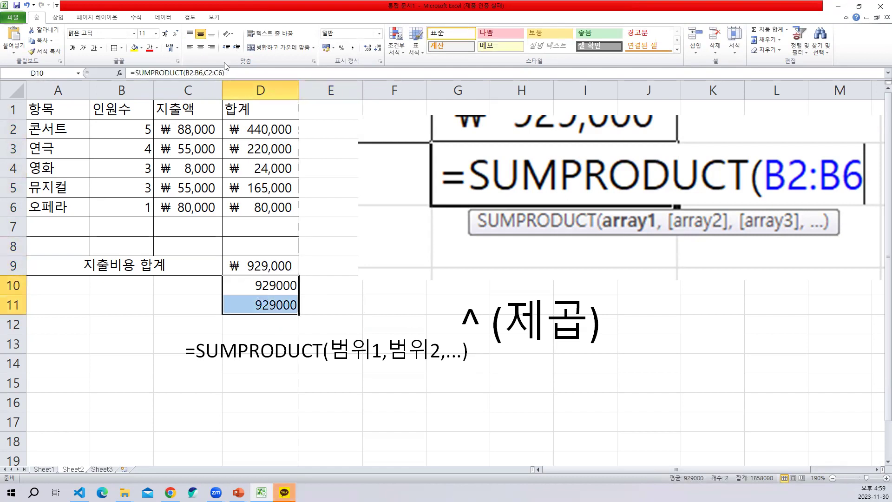
pyautogui.click(325, 48)
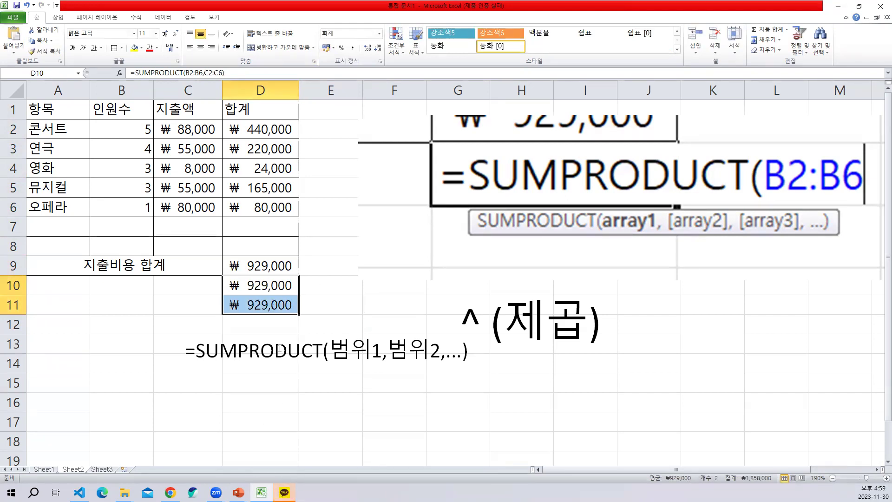
pyautogui.click(281, 129)
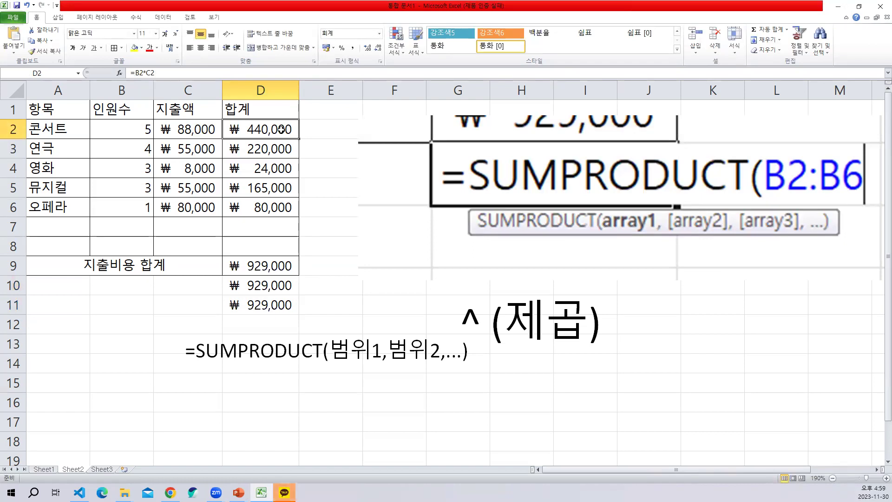
# Step: Switch to the PowerPoint quotation slide show and circle the date block and the supplier block with the red pen
pyautogui.hotkey('alt', 'Tab')
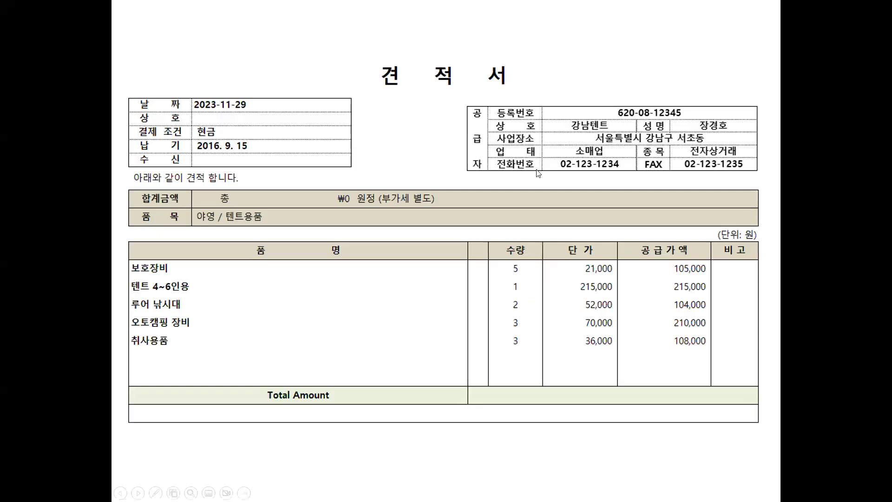
pyautogui.rightClick(581, 265)
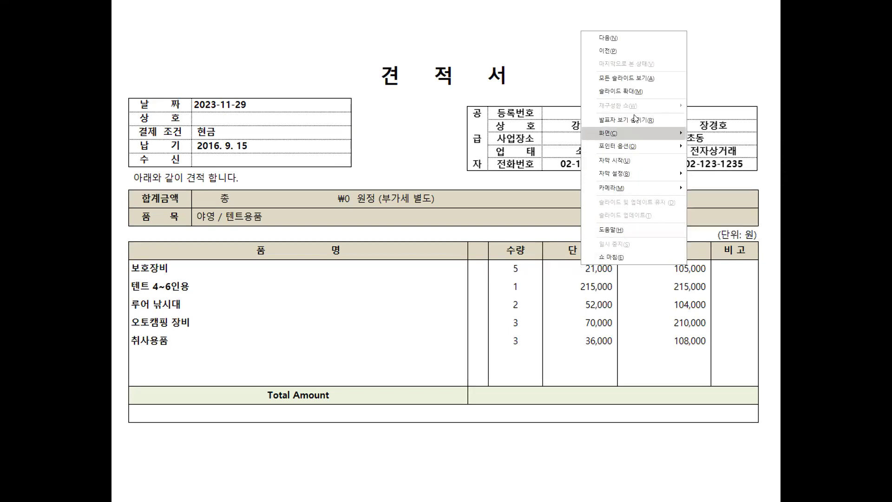
pyautogui.moveTo(651, 145)
pyautogui.click(715, 167)
pyautogui.moveTo(283, 69)
pyautogui.mouseDown()
pyautogui.moveTo(199, 113)
pyautogui.moveTo(283, 112)
pyautogui.mouseUp()
pyautogui.moveTo(562, 91); pyautogui.dragTo(614, 152)
pyautogui.moveTo(613, 98); pyautogui.dragTo(536, 82)
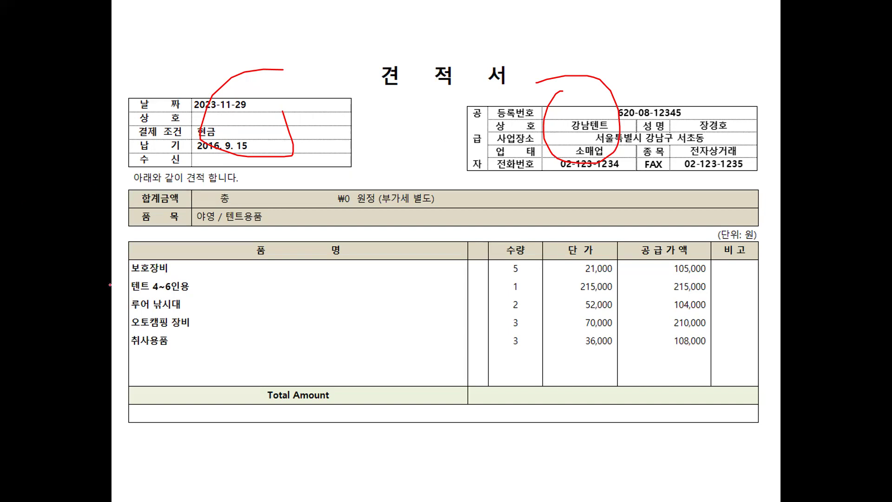
# Step: Underline the tent and fishing-rod items, box the 수량 and 단가 headers, and mark × and = signs across the 보호장비 row
pyautogui.moveTo(124, 279); pyautogui.dragTo(193, 279)
pyautogui.moveTo(126, 293); pyautogui.dragTo(186, 294)
pyautogui.moveTo(130, 311); pyautogui.dragTo(196, 311)
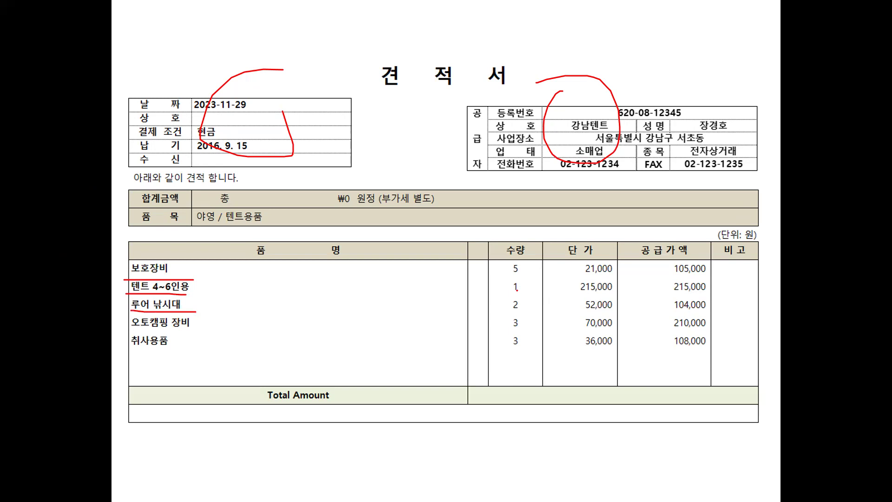
pyautogui.moveTo(495, 261)
pyautogui.mouseDown()
pyautogui.moveTo(532, 261)
pyautogui.moveTo(525, 241)
pyautogui.moveTo(505, 241)
pyautogui.moveTo(506, 258)
pyautogui.mouseUp()
pyautogui.moveTo(561, 259)
pyautogui.mouseDown()
pyautogui.moveTo(586, 259)
pyautogui.moveTo(608, 236)
pyautogui.moveTo(560, 252)
pyautogui.moveTo(557, 271)
pyautogui.mouseUp()
pyautogui.moveTo(561, 272); pyautogui.dragTo(450, 272)
pyautogui.moveTo(635, 265); pyautogui.dragTo(658, 271)
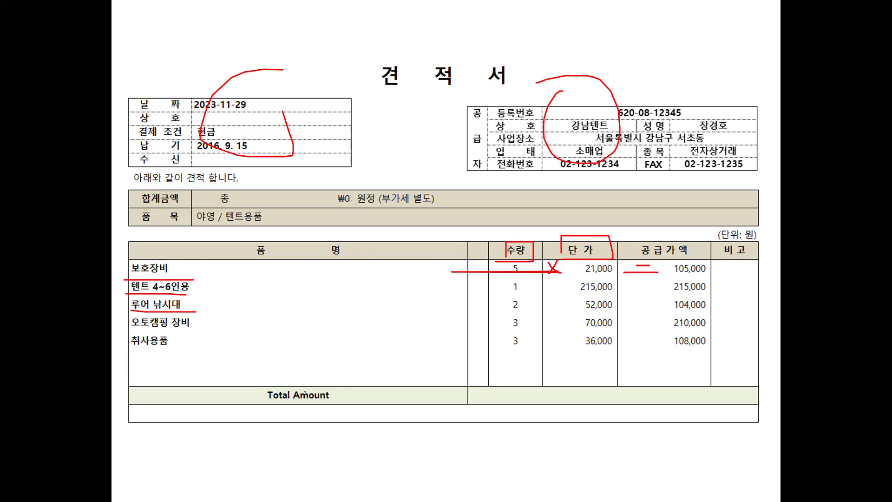
# Step: Circle the Total Amount label and the supply amounts, and draw an arrow from the amounts down to the total row
pyautogui.moveTo(367, 402)
pyautogui.mouseDown()
pyautogui.moveTo(288, 410)
pyautogui.moveTo(338, 401)
pyautogui.mouseUp()
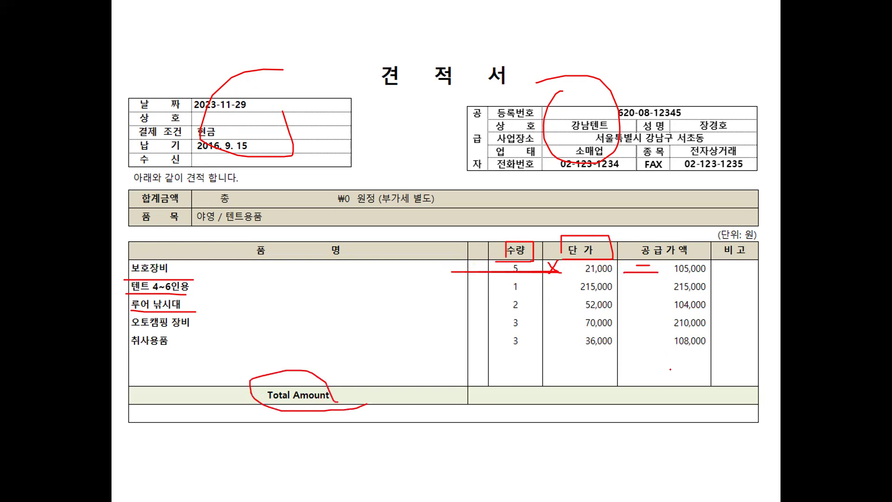
pyautogui.moveTo(709, 355)
pyautogui.mouseDown()
pyautogui.moveTo(709, 277)
pyautogui.moveTo(711, 302)
pyautogui.mouseUp()
pyautogui.moveTo(678, 346)
pyautogui.mouseDown()
pyautogui.moveTo(655, 387)
pyautogui.moveTo(678, 388)
pyautogui.mouseUp()
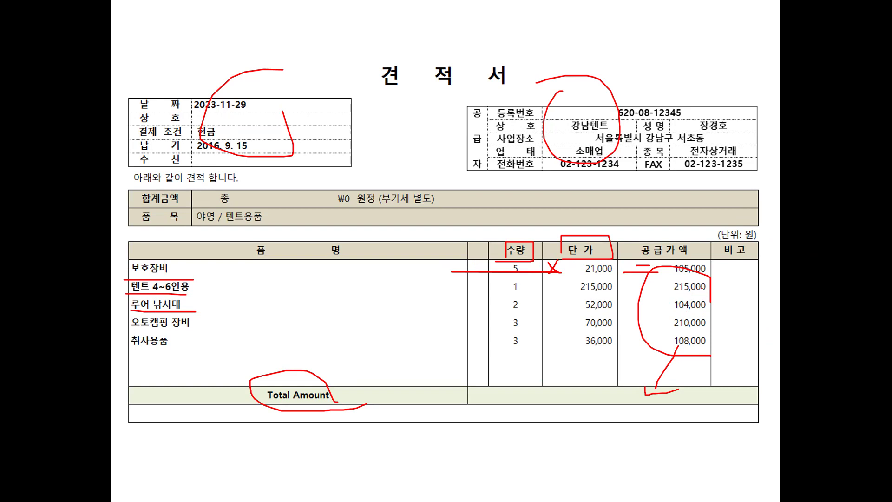
# Step: End the slide show keeping the ink annotations, and open Sheet3 of the Excel workbook
pyautogui.press('Escape')
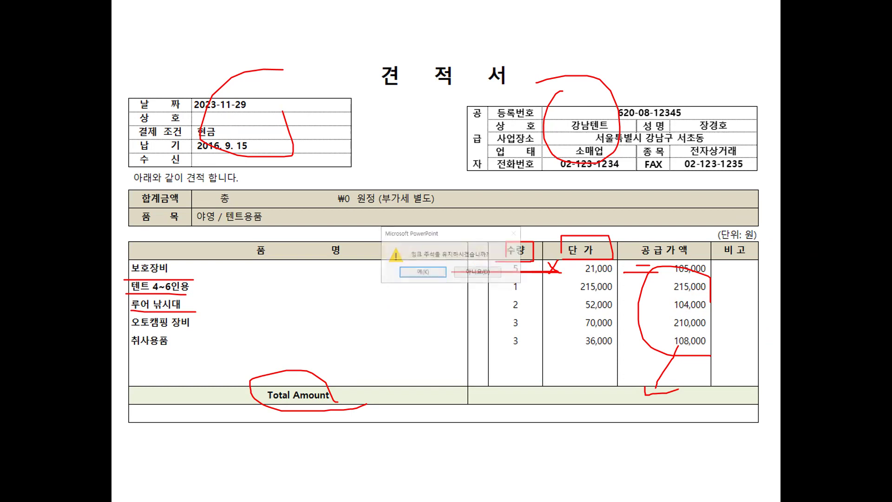
pyautogui.click(434, 270)
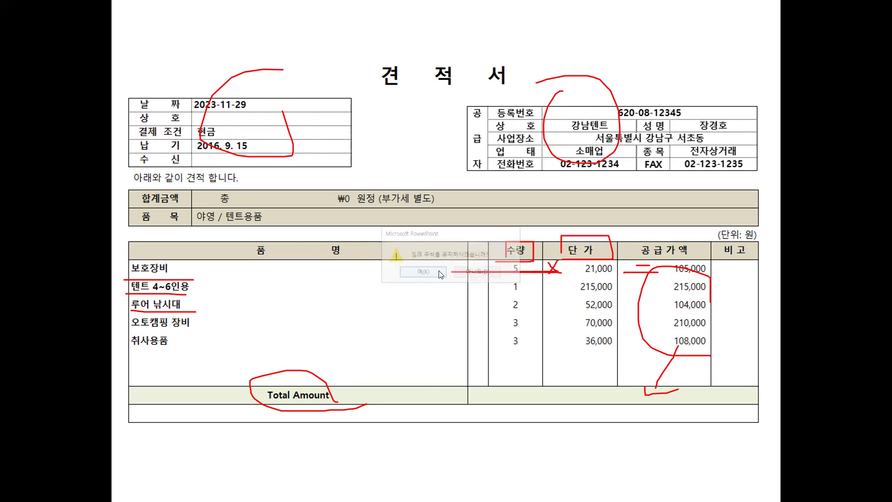
pyautogui.click(108, 476)
pyautogui.click(104, 469)
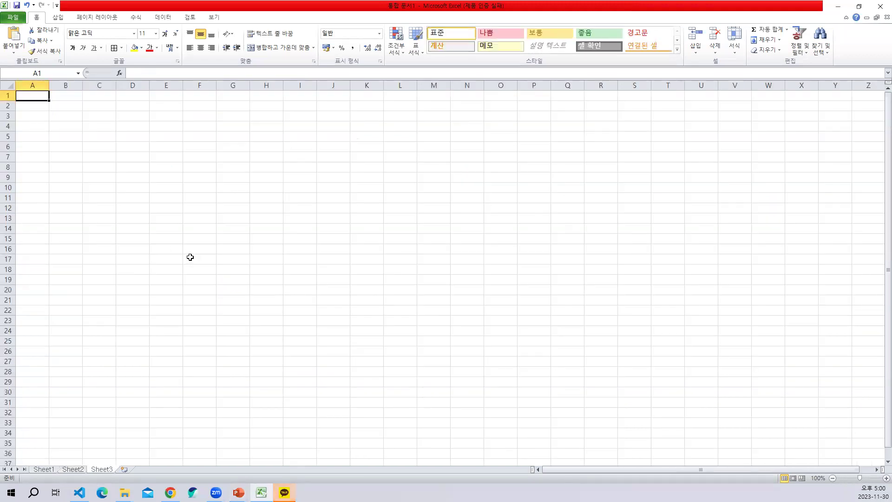
# Step: Enter the quotation labels 날짜, 상호 and 결제조건 in cells A2 to A4
pyautogui.click(139, 158)
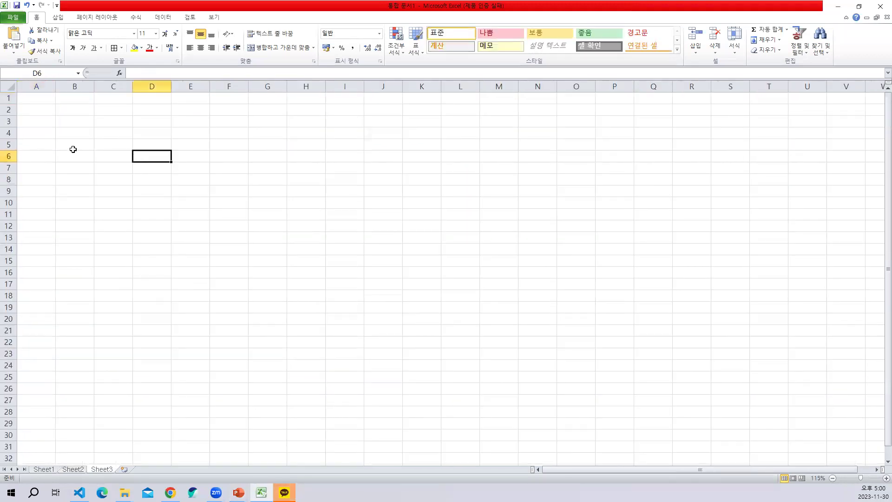
pyautogui.click(32, 111)
pyautogui.write('S')
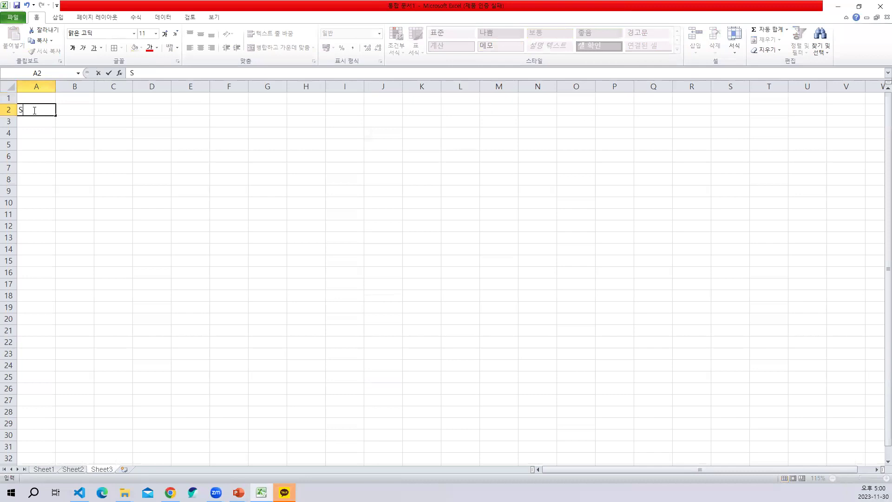
pyautogui.press('BackSpace')
pyautogui.write('날짜')
pyautogui.press('Return')
pyautogui.write('상호')
pyautogui.press('Return')
pyautogui.write('결제')
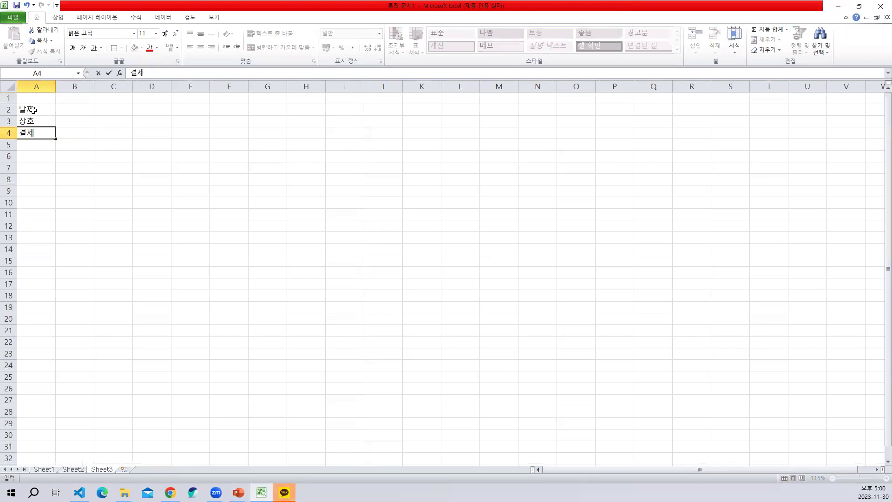
pyautogui.write('조거ㄴ')
pyautogui.press('Return')
# Step: Enter the labels 납기 in A5 and 수신 in A6
pyautogui.write('납기')
pyautogui.press('BackSpace')
pyautogui.press('BackSpace')
pyautogui.press('BackSpace')
pyautogui.write('이')
pyautogui.press('BackSpace')
pyautogui.write('압')
pyautogui.press('BackSpace')
pyautogui.press('BackSpace')
pyautogui.press('BackSpace')
pyautogui.write('압')
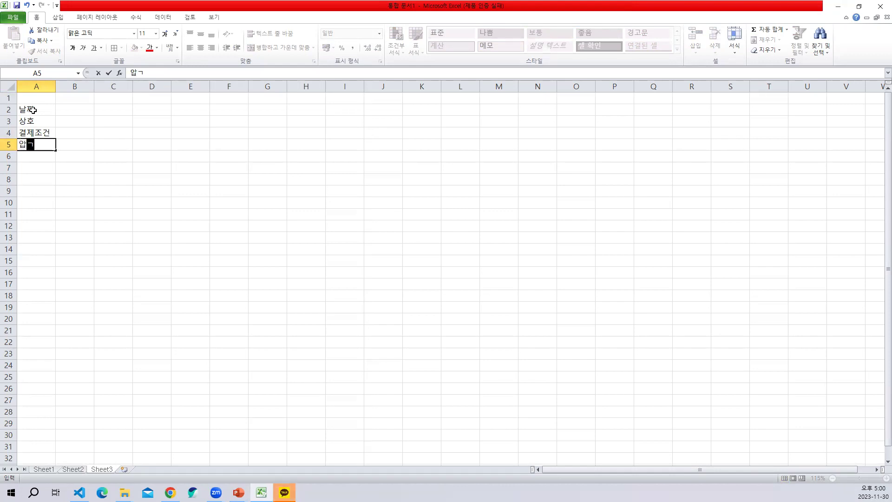
pyautogui.press('BackSpace')
pyautogui.write('나')
pyautogui.press('BackSpace')
pyautogui.write('납기')
pyautogui.press('Return')
pyautogui.write('수')
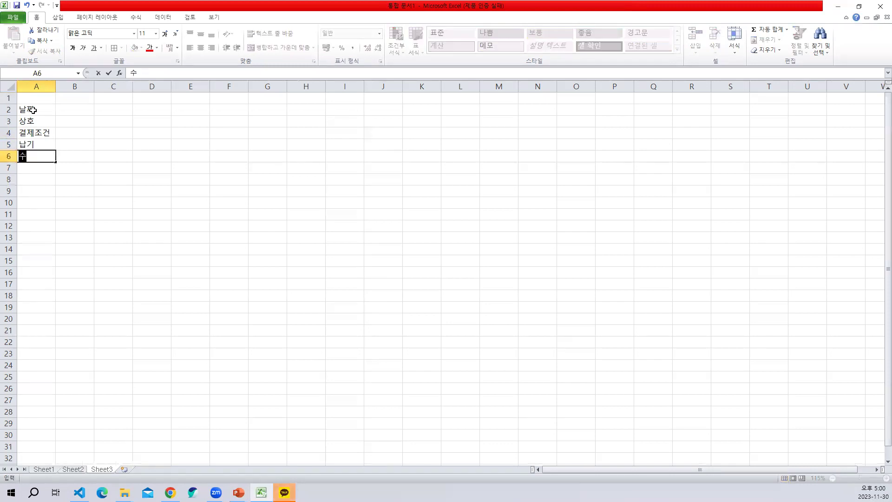
pyautogui.write('신')
pyautogui.press('Return')
# Step: Enter the sentence "아래와 같이 견적합니다." in A7 and leave row 8 blank
pyautogui.write('아래와 같이')
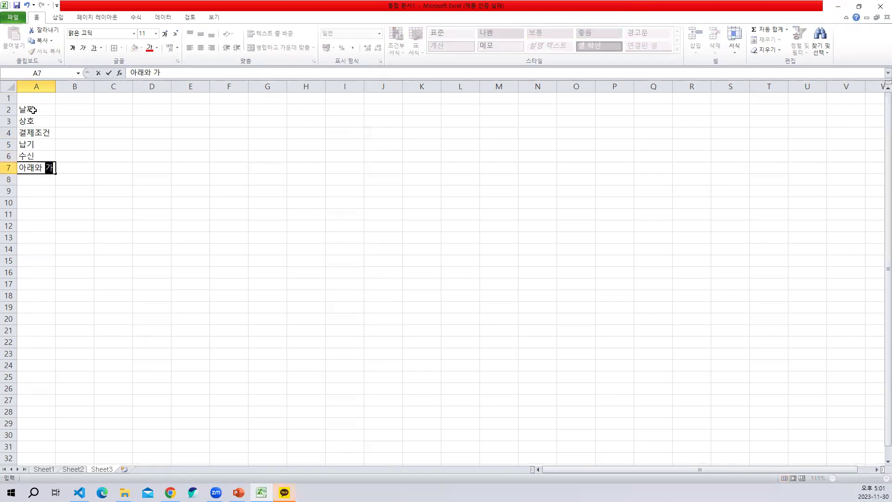
pyautogui.write(' 견저적합니다.')
pyautogui.press('Return')
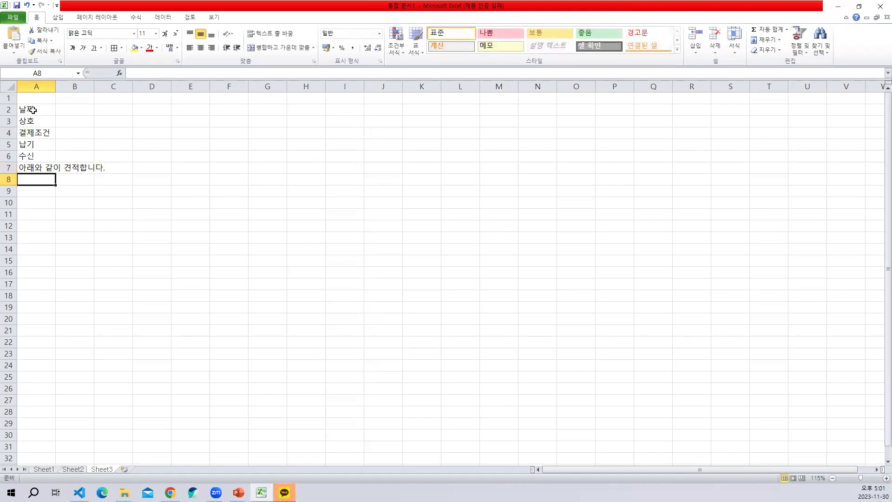
pyautogui.press('Return')
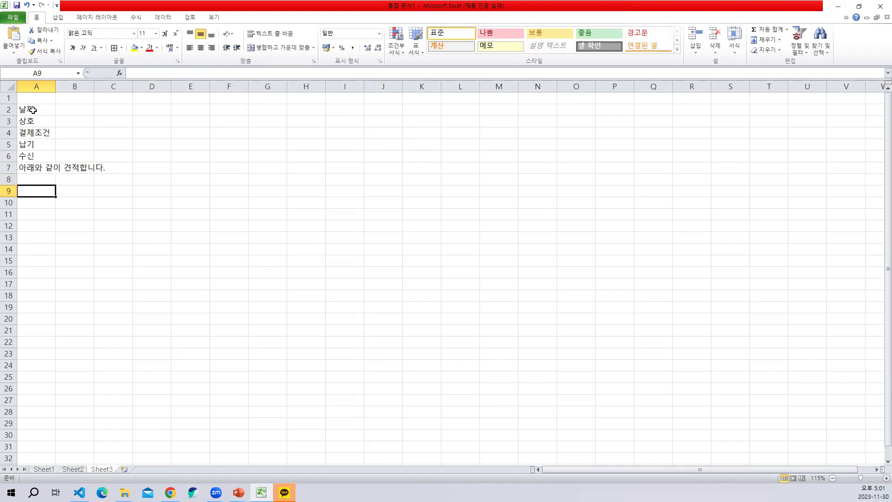
# Step: Enter 합계금액 in A9 and 총 in B9
pyautogui.write('합')
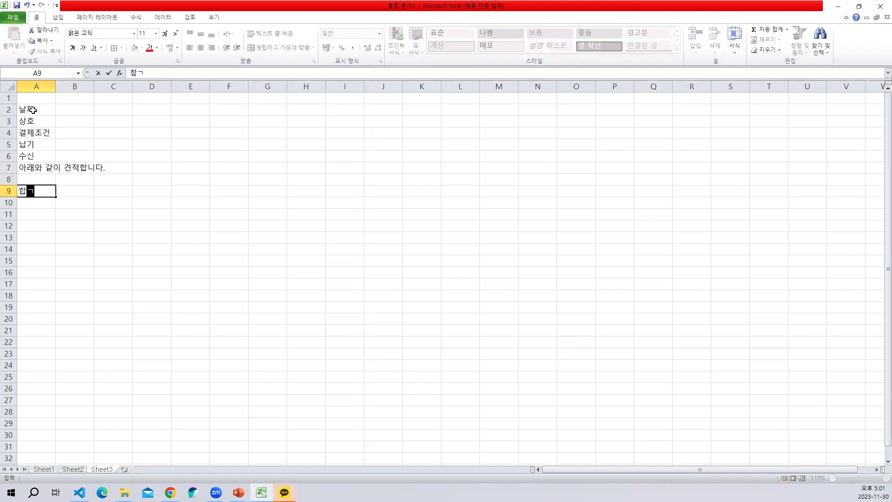
pyautogui.write('계금액')
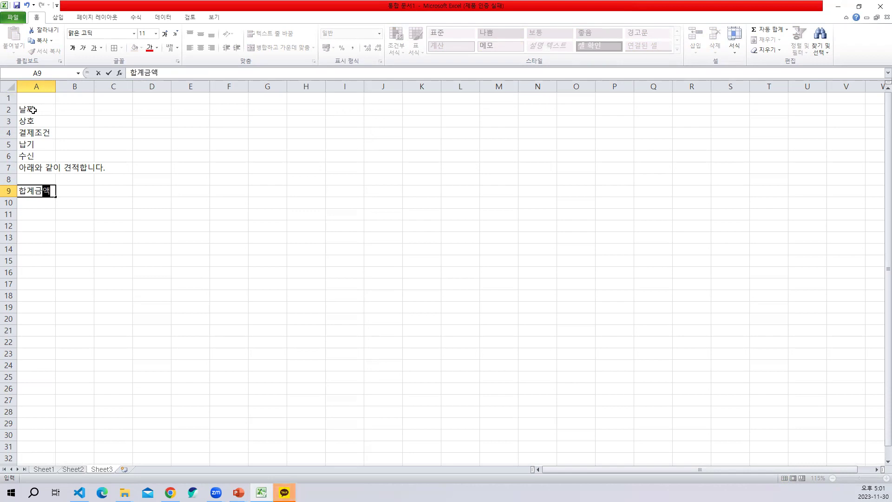
pyautogui.press('Return')
pyautogui.press('Up')
pyautogui.press('Right')
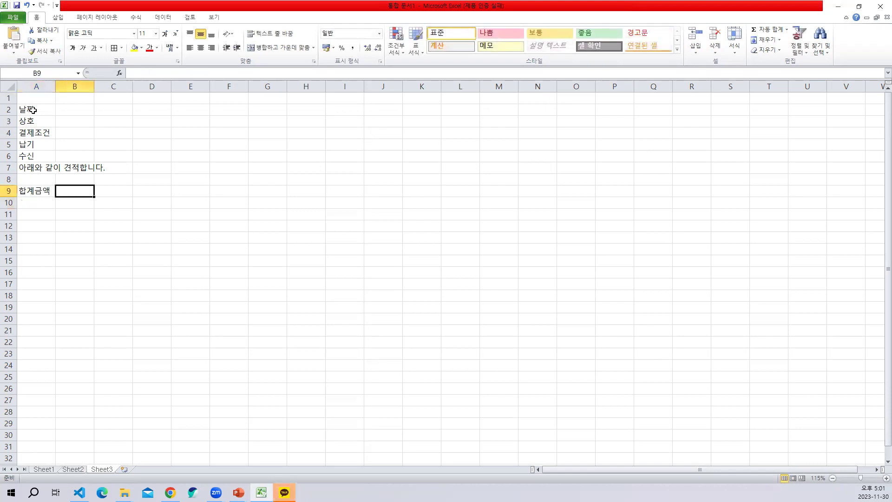
pyautogui.press('F2')
pyautogui.write('총')
pyautogui.press('Return')
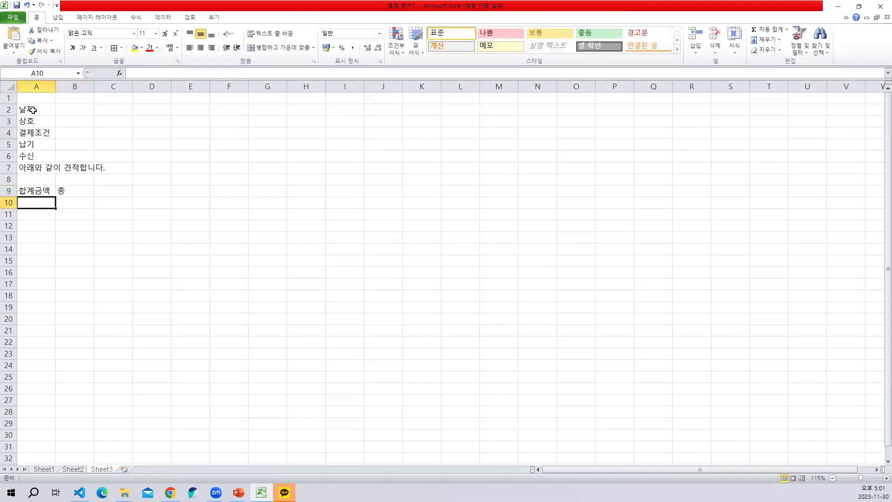
# Step: Enter 품목 in A10 and 양영/텐트용품 in B10
pyautogui.write('품목')
pyautogui.press('Return')
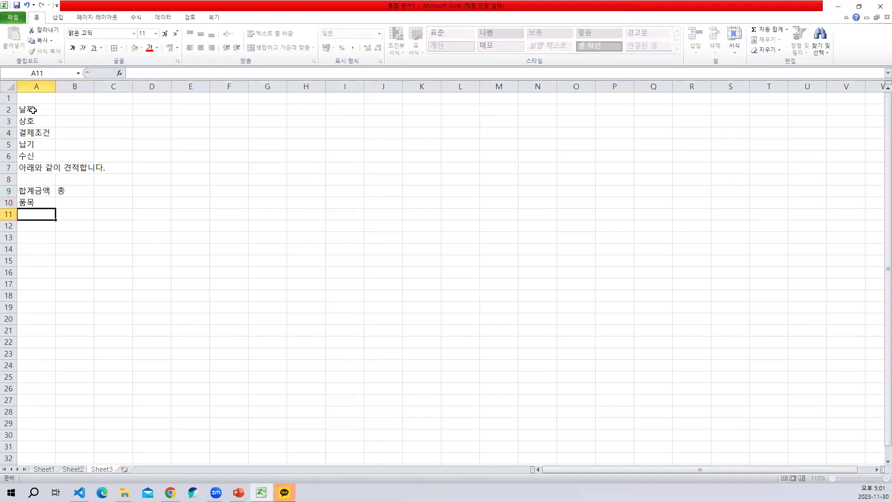
pyautogui.press('Up')
pyautogui.press('Right')
pyautogui.write('양영')
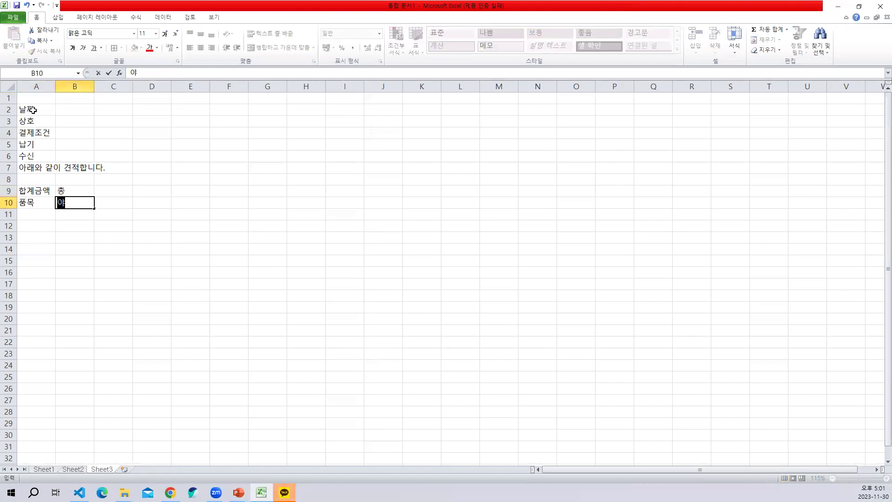
pyautogui.write('/텐')
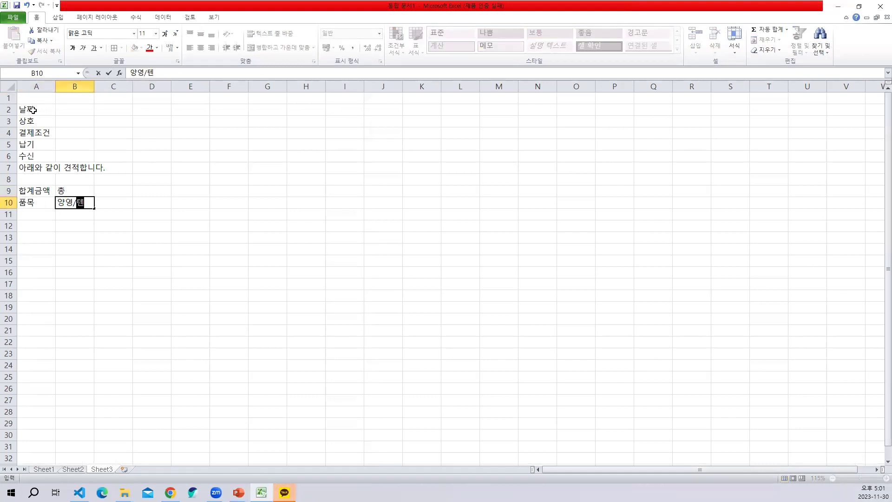
pyautogui.write('트요ㅇ품')
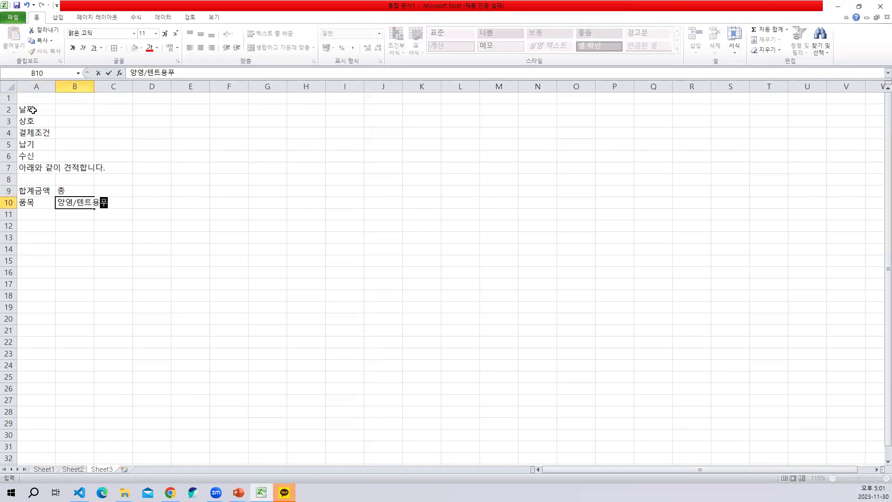
pyautogui.press('Return')
pyautogui.press('Left')
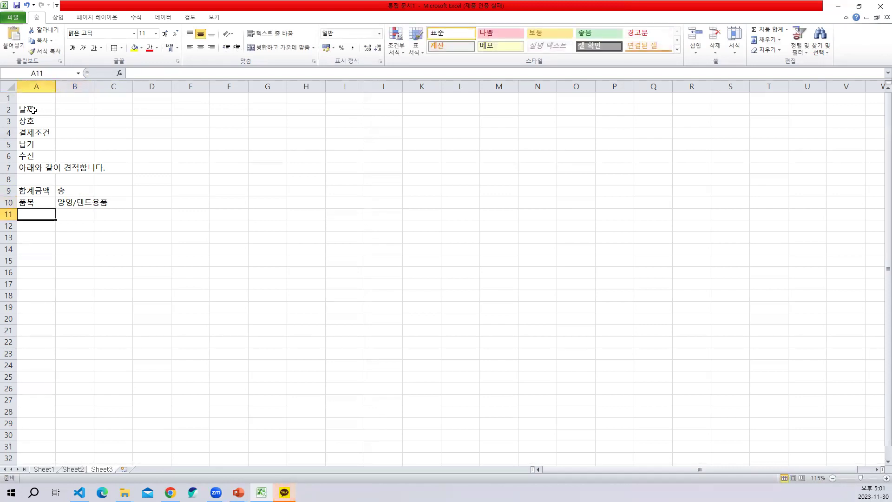
# Step: Enter the item table headers 품명 in A12, 수량 in E12 and 단가 in F12
pyautogui.press('Down')
pyautogui.write('품명')
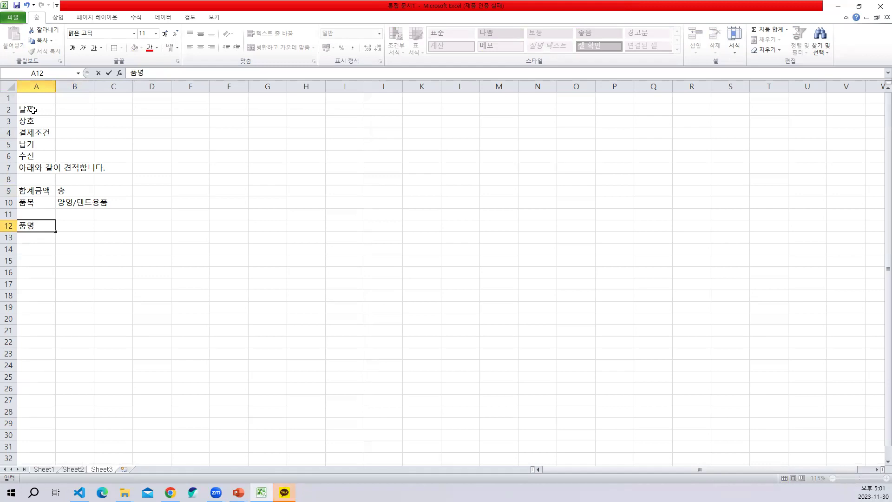
pyautogui.click(33, 110)
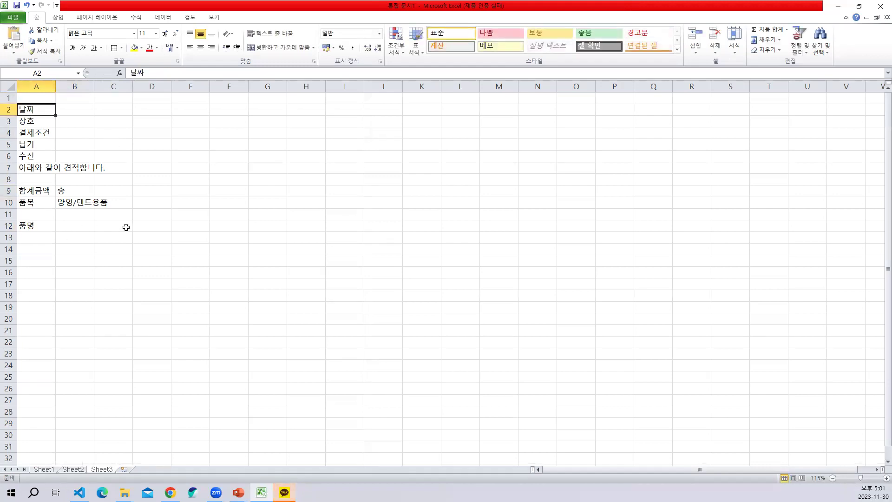
pyautogui.click(156, 227)
pyautogui.click(180, 227)
pyautogui.write('수량')
pyautogui.press('Tab')
pyautogui.write('단가')
pyautogui.press('Tab')
# Step: Enter the headers 공급가액 in G12 and 비고 in H12, and select cell E9
pyautogui.write('공금가')
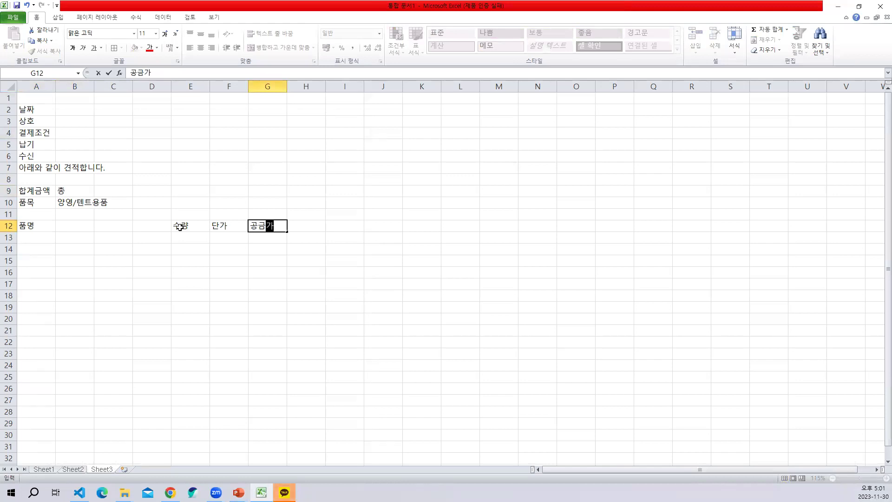
pyautogui.press('BackSpace')
pyautogui.press('BackSpace')
pyautogui.write('급가액')
pyautogui.press('Tab')
pyautogui.write('비고')
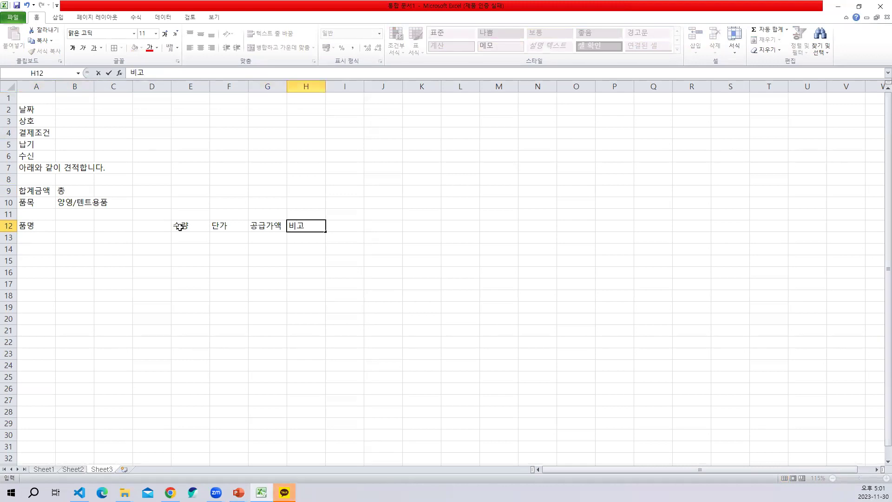
pyautogui.press('Left')
pyautogui.press('Left')
pyautogui.press('Left')
pyautogui.press('Up')
pyautogui.press('Up')
pyautogui.press('Up')
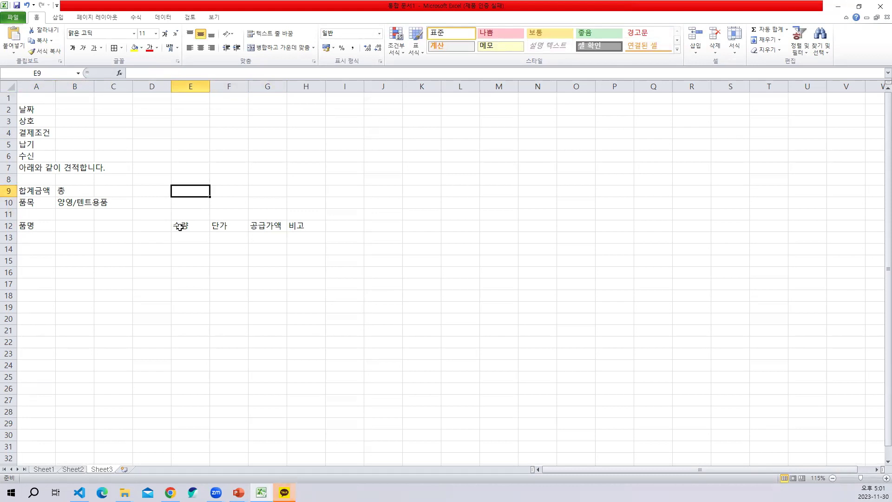
# Step: Apply all borders to the range A2:D6 around the date, company, payment, delivery and recipient labels
pyautogui.click(238, 226)
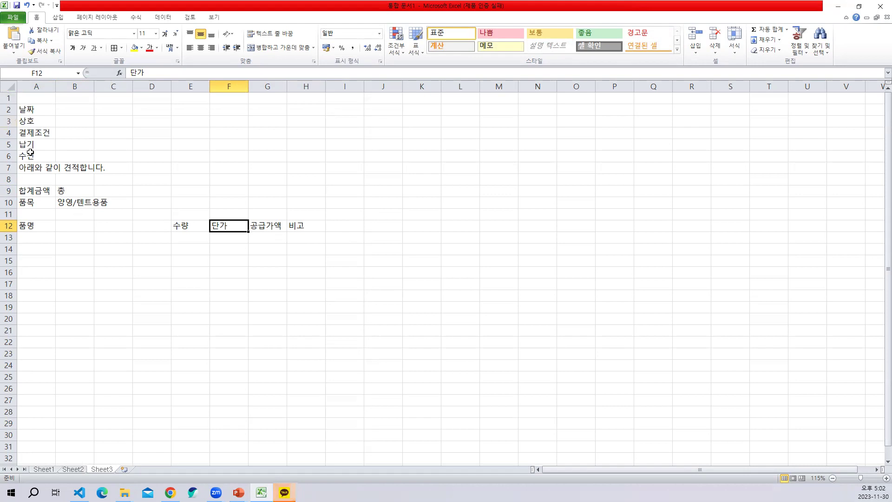
pyautogui.click(31, 108)
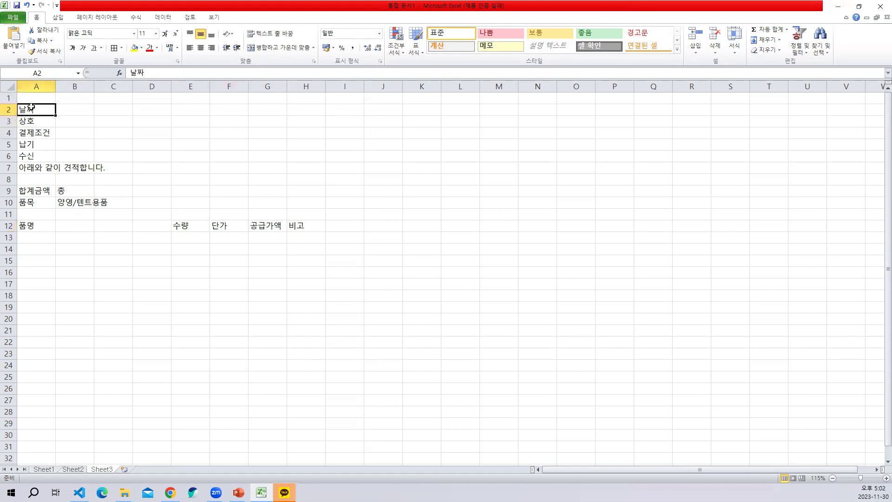
pyautogui.moveTo(26, 112); pyautogui.dragTo(136, 153)
pyautogui.click(113, 48)
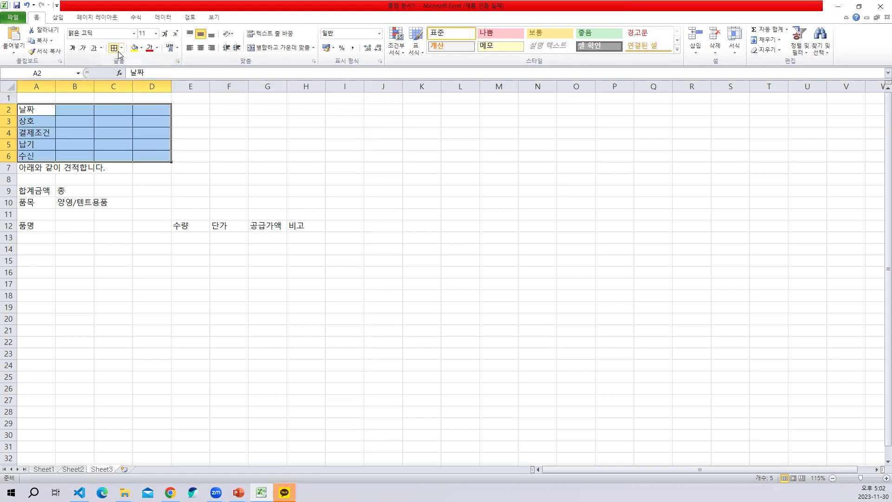
# Step: Merge and center columns B to D separately in each of rows 2 to 6
pyautogui.moveTo(70, 109); pyautogui.dragTo(154, 110)
pyautogui.click(282, 52)
pyautogui.moveTo(74, 123); pyautogui.dragTo(147, 125)
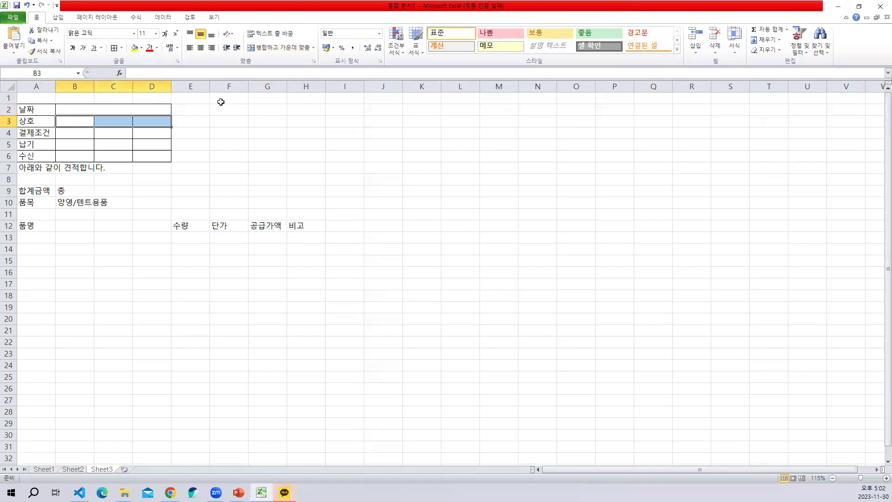
pyautogui.click(261, 52)
pyautogui.moveTo(73, 133); pyautogui.dragTo(149, 131)
pyautogui.click(279, 48)
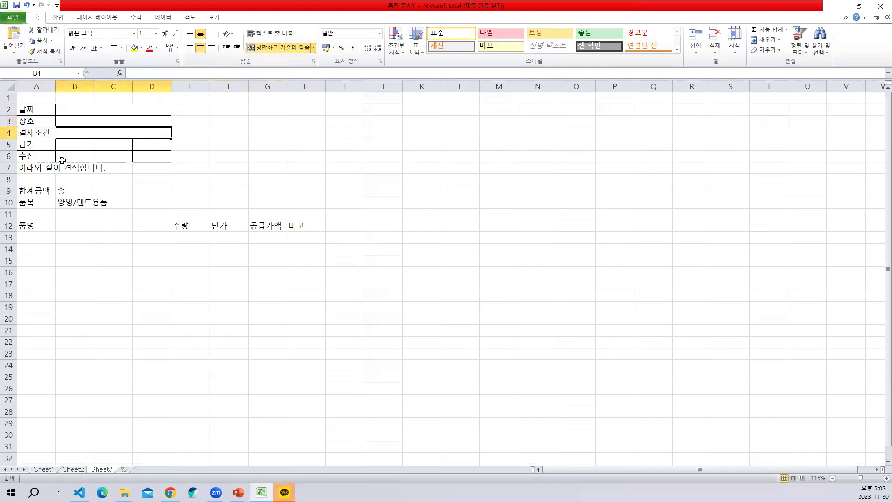
pyautogui.moveTo(63, 144); pyautogui.dragTo(163, 141)
pyautogui.click(279, 48)
pyautogui.moveTo(82, 156); pyautogui.dragTo(153, 154)
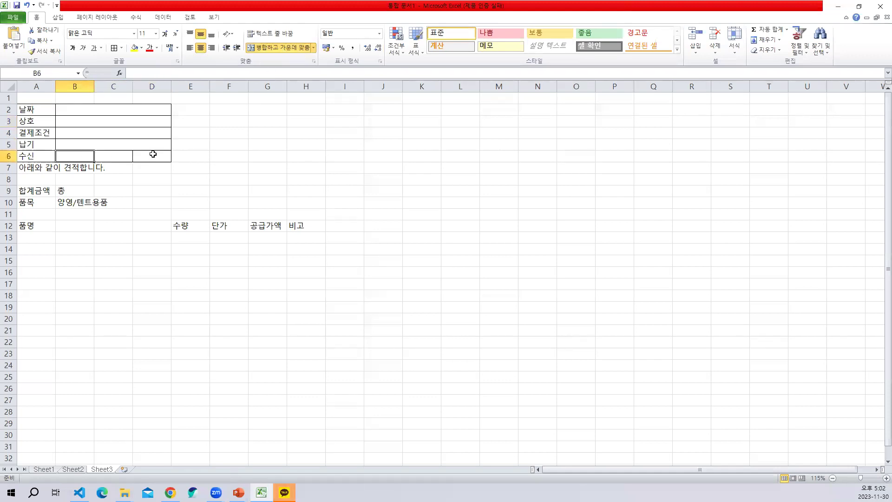
pyautogui.click(276, 47)
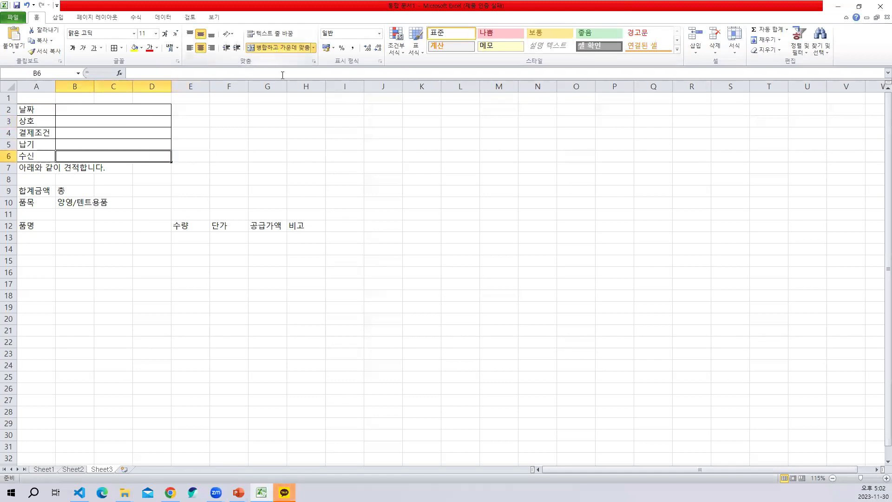
pyautogui.click(57, 252)
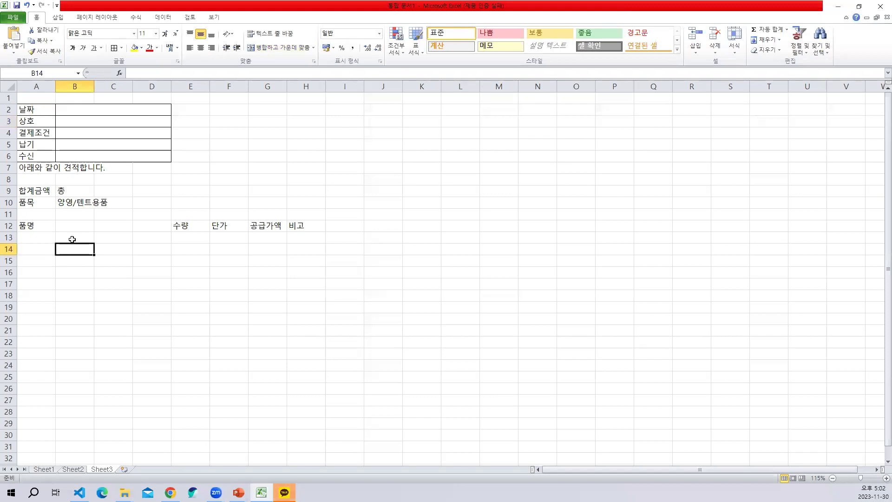
pyautogui.click(34, 199)
pyautogui.click(59, 191)
pyautogui.click(36, 193)
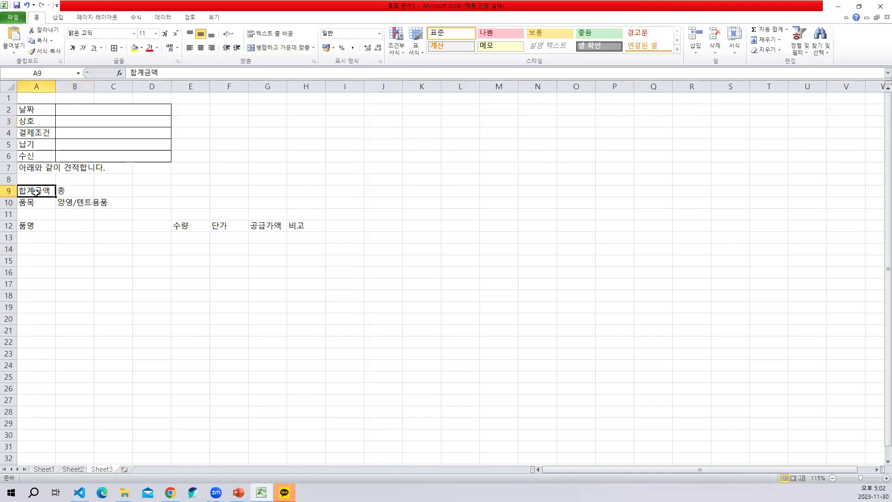
pyautogui.click(122, 194)
pyautogui.click(39, 192)
pyautogui.click(77, 188)
pyautogui.click(120, 190)
pyautogui.moveTo(52, 190); pyautogui.dragTo(315, 205)
pyautogui.click(159, 203)
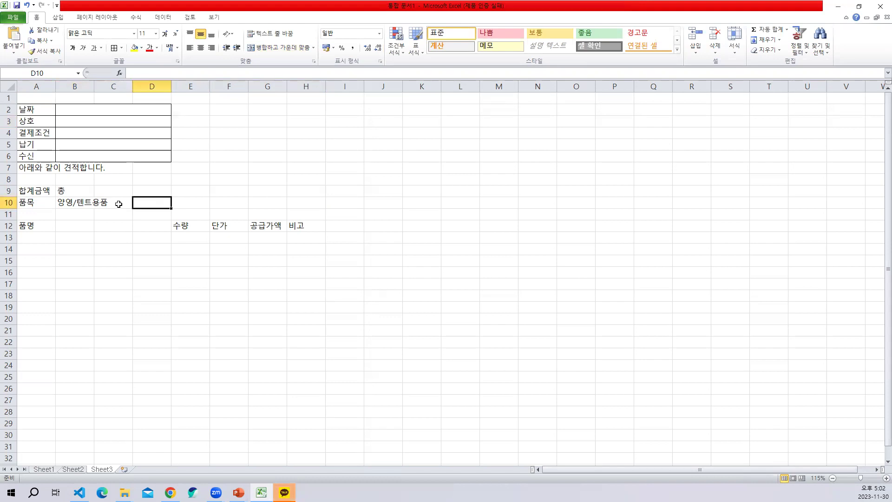
# Step: Merge and center columns A to D in each of rows 12 to 17, and apply all borders to A12:H17
pyautogui.moveTo(29, 224); pyautogui.dragTo(145, 225)
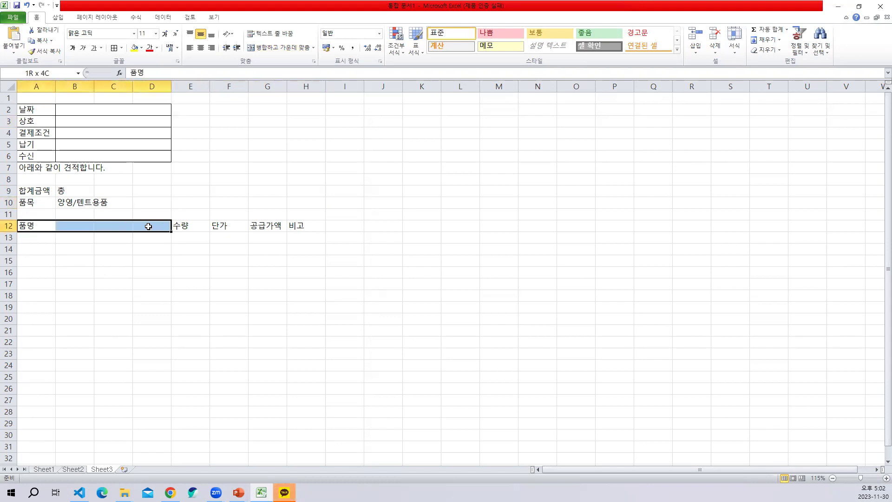
pyautogui.click(273, 50)
pyautogui.moveTo(40, 236); pyautogui.dragTo(139, 236)
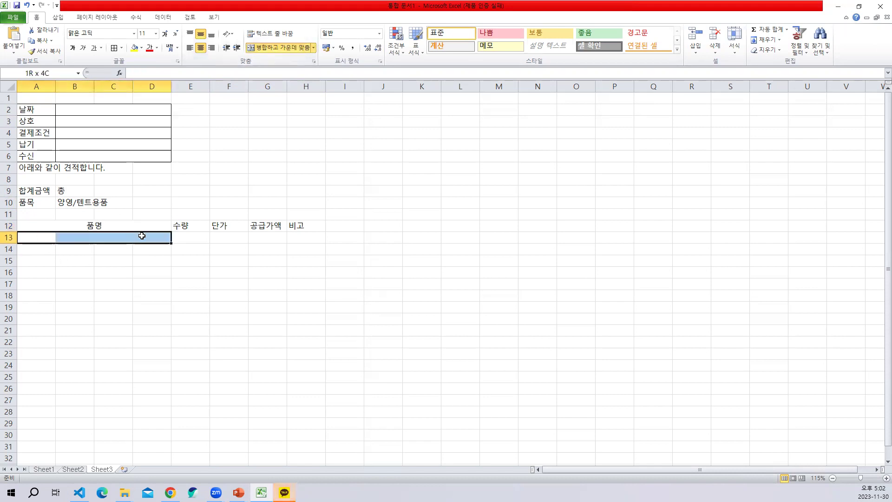
pyautogui.click(284, 48)
pyautogui.moveTo(39, 250); pyautogui.dragTo(156, 250)
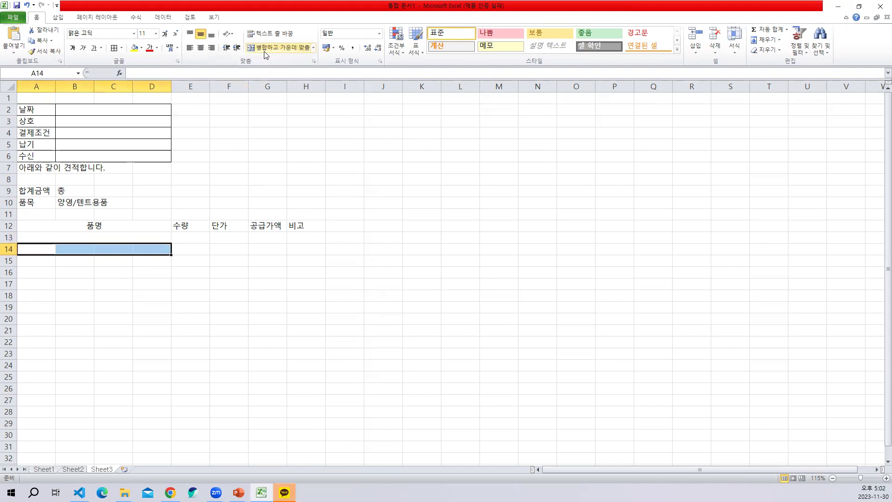
pyautogui.click(301, 47)
pyautogui.moveTo(40, 259); pyautogui.dragTo(148, 261)
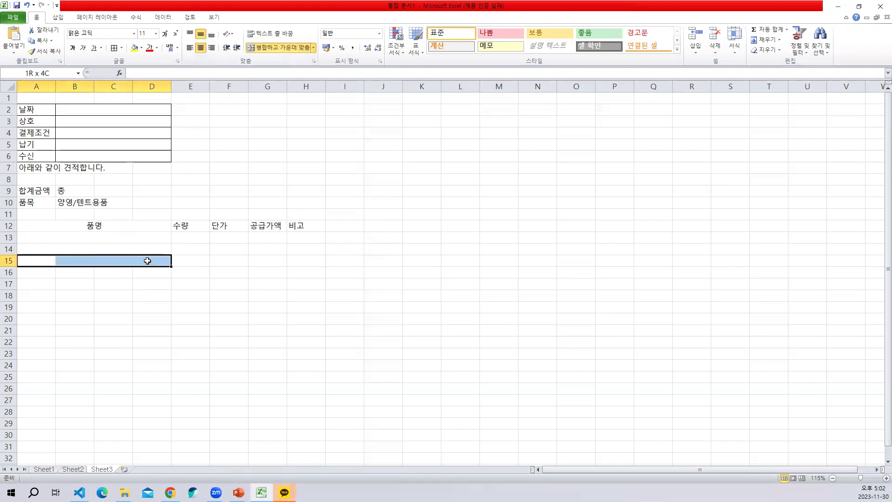
pyautogui.click(284, 47)
pyautogui.moveTo(25, 273); pyautogui.dragTo(136, 275)
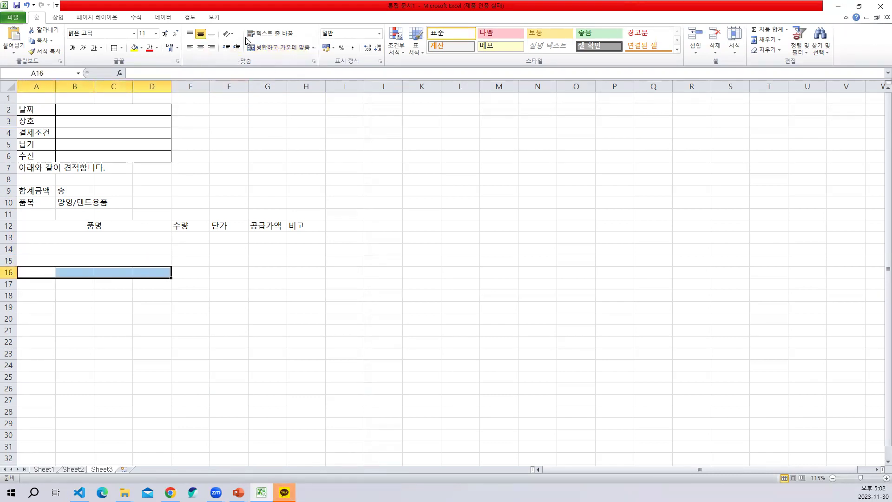
pyautogui.click(260, 47)
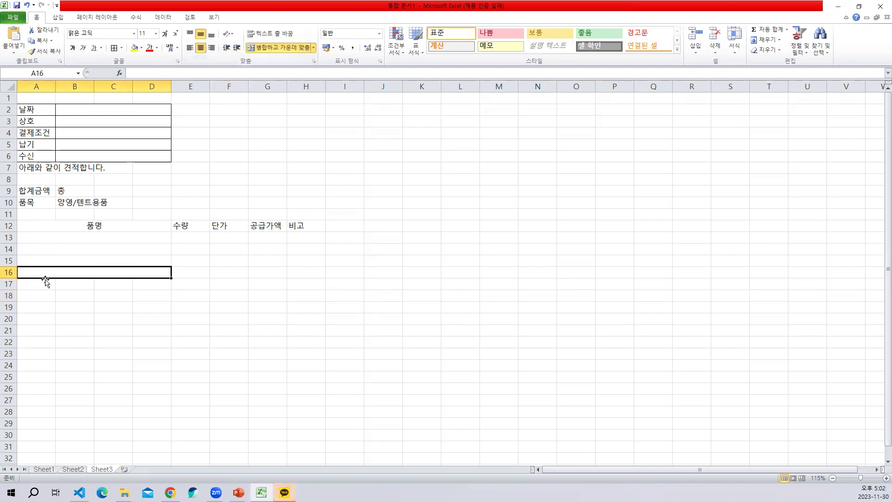
pyautogui.moveTo(34, 284); pyautogui.dragTo(153, 284)
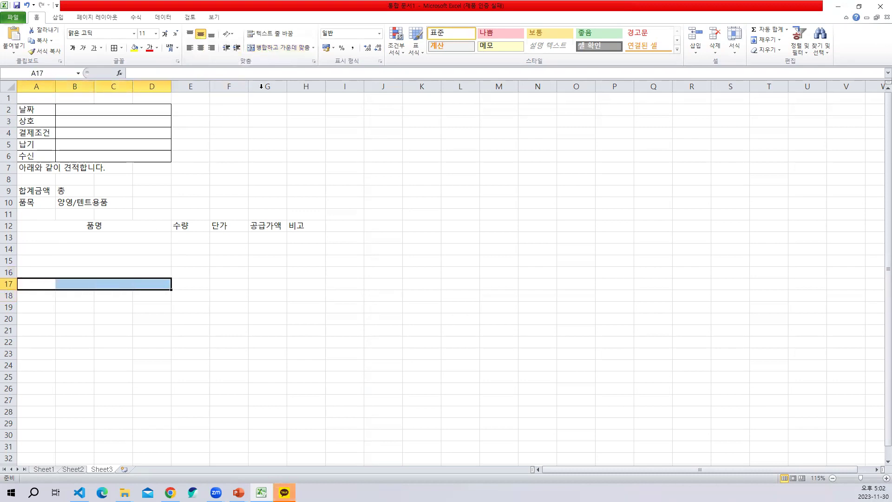
pyautogui.click(276, 52)
pyautogui.moveTo(87, 228); pyautogui.dragTo(296, 286)
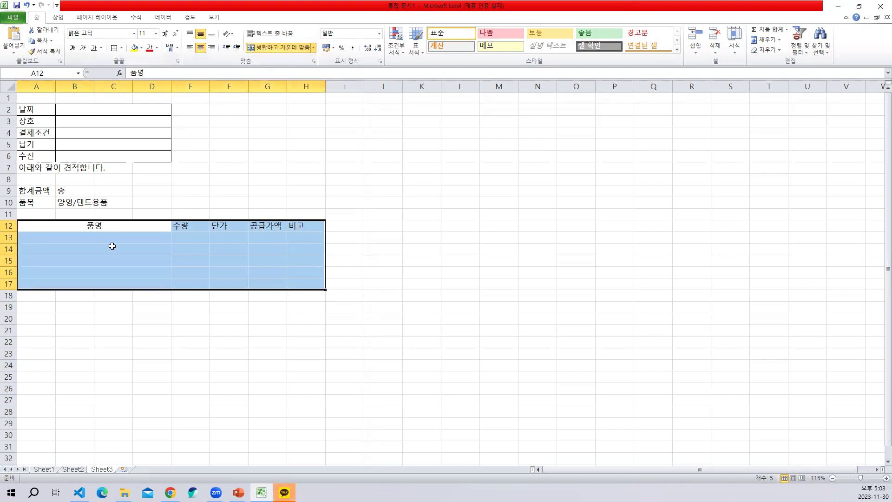
pyautogui.click(114, 48)
pyautogui.click(88, 282)
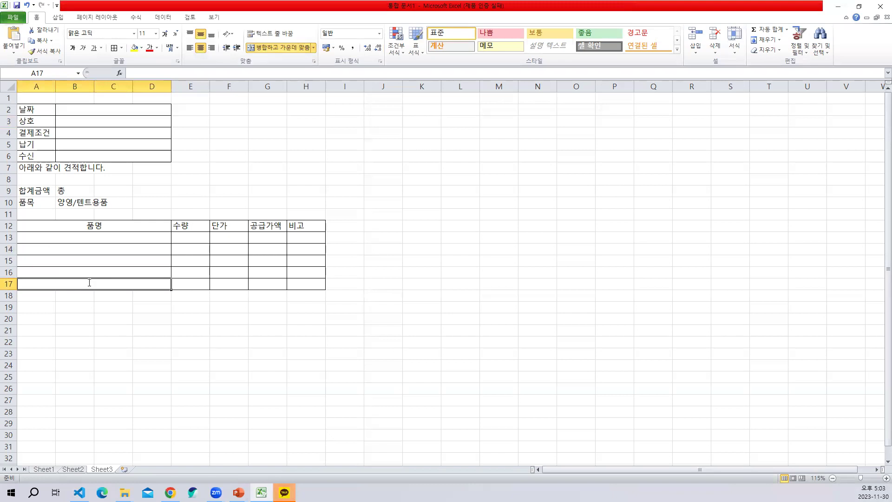
pyautogui.write('한디')
pyautogui.press('BackSpace')
pyautogui.press('BackSpace')
pyautogui.press('BackSpace')
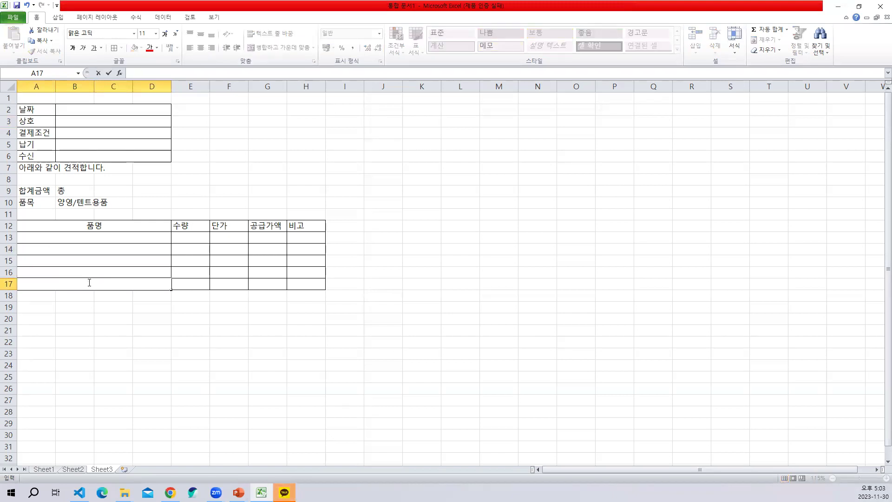
pyautogui.write('전')
pyautogui.write('체합계')
pyautogui.press('Return')
pyautogui.hotkey('ctrl', 'z')
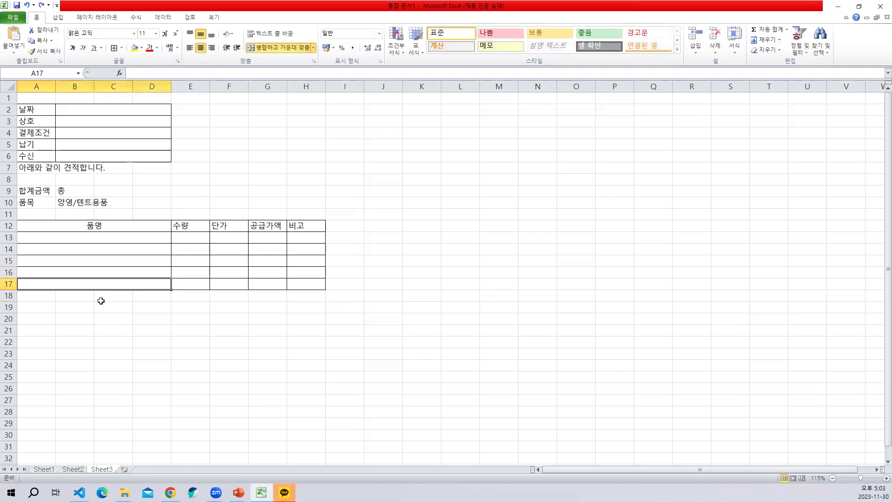
# Step: Merge and center columns A to D in each of rows 18 to 20, and apply all borders to A12:H20
pyautogui.moveTo(36, 295); pyautogui.dragTo(146, 295)
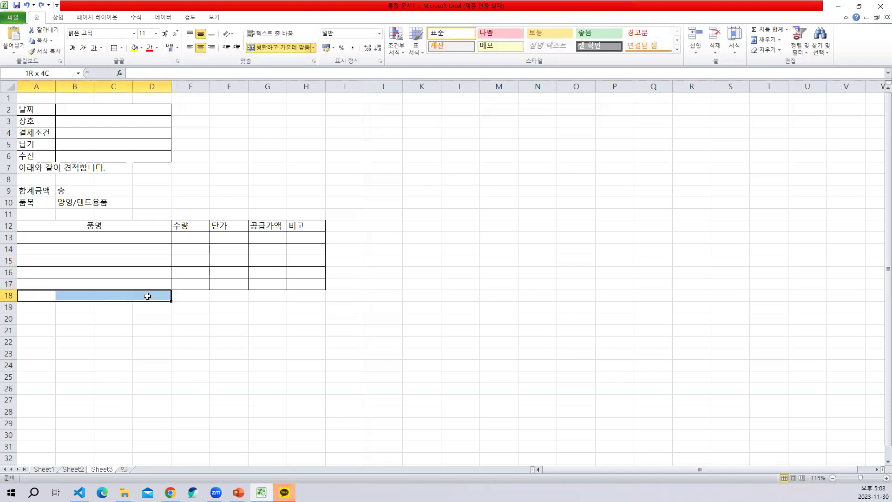
pyautogui.click(277, 48)
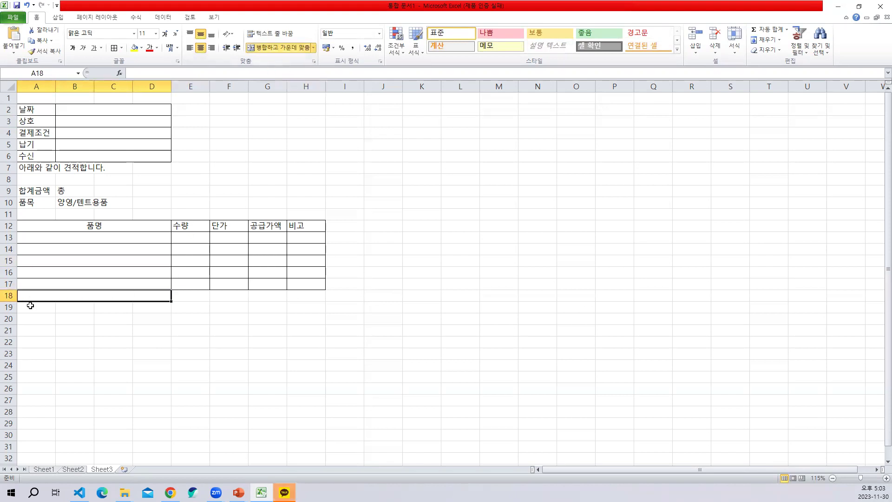
pyautogui.moveTo(39, 309); pyautogui.dragTo(145, 307)
pyautogui.click(277, 47)
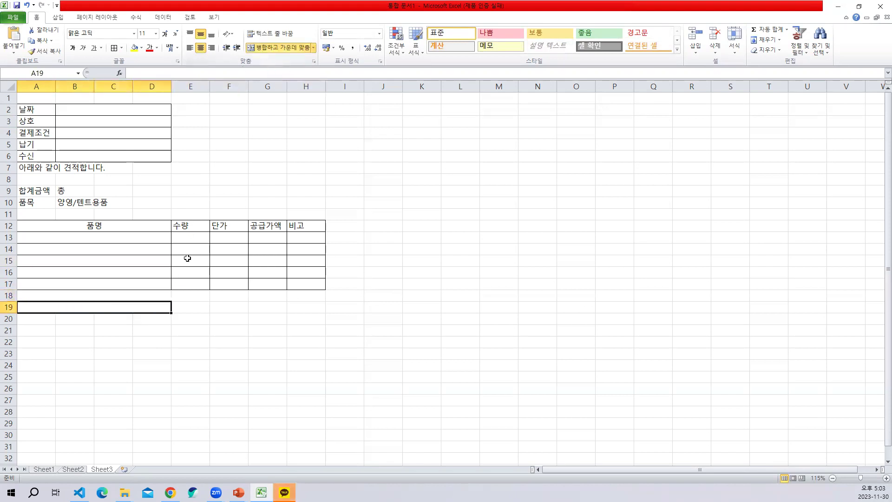
pyautogui.moveTo(31, 319); pyautogui.dragTo(141, 316)
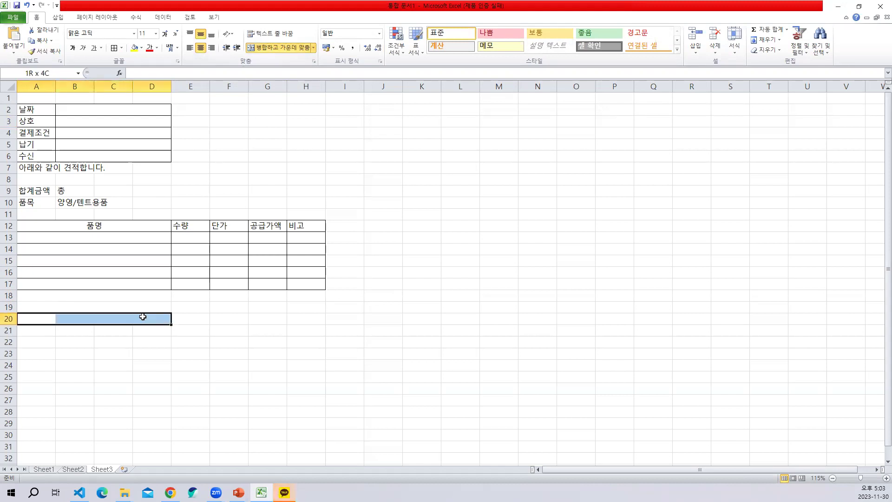
pyautogui.click(278, 47)
pyautogui.moveTo(121, 225); pyautogui.dragTo(307, 320)
pyautogui.click(114, 48)
# Step: Enter the item names 보호장비 in A13 and 텐트 4-6인용 in A14
pyautogui.click(97, 239)
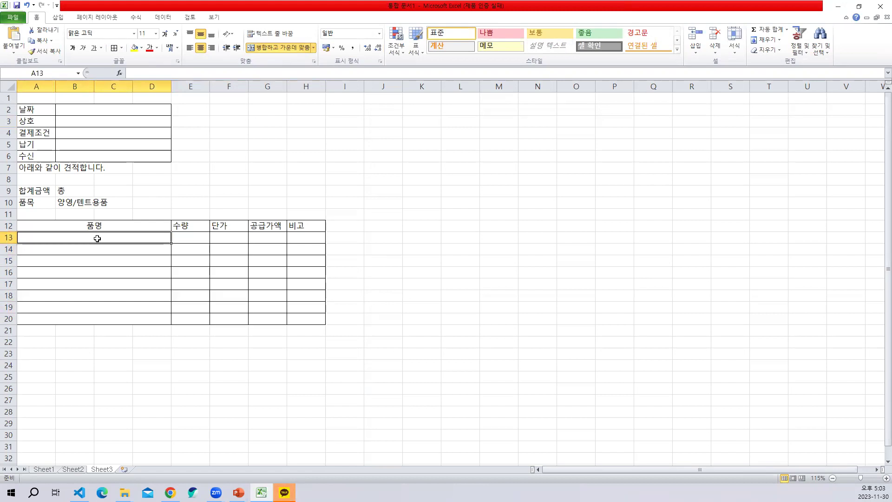
pyautogui.write('보호장비')
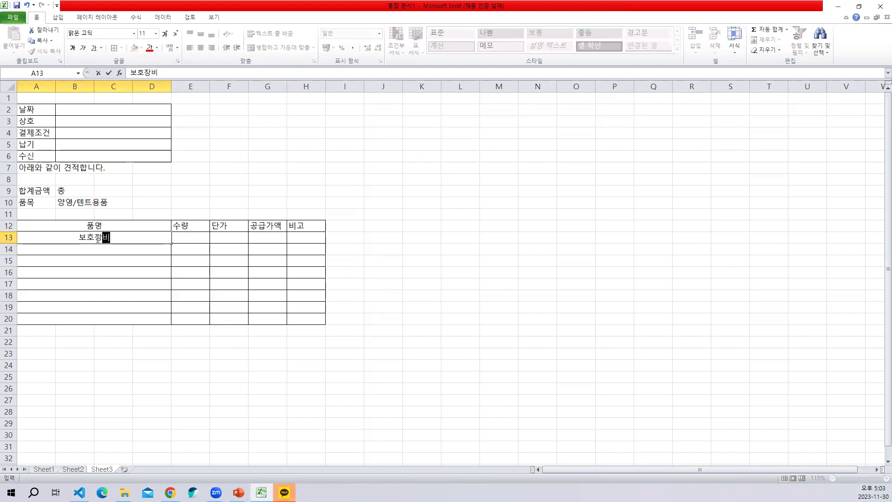
pyautogui.press('Return')
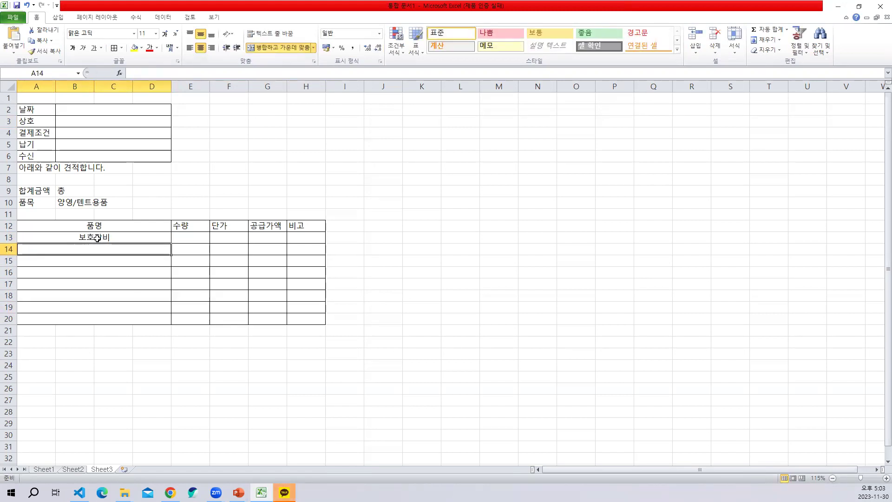
pyautogui.write('텐트')
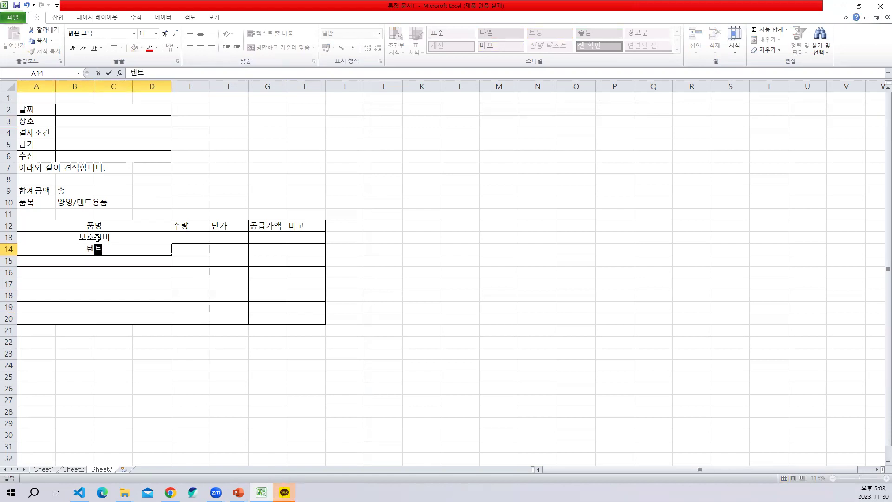
pyautogui.write(' 4-5')
pyautogui.press('BackSpace')
pyautogui.write('6')
pyautogui.write('인ㅇㅛ')
pyautogui.press('Return')
# Step: Enter the item names 루어 낚시대 in A15, 오토캠핑 장비 in A16 and 취사용품 in A17
pyautogui.write('ㄹㅜㅇㅓ ㄴㅏㄲㅅㅣㄷㅐ')
pyautogui.press('Return')
pyautogui.write('ㅇㅗㅌㅗㄱㅐ')
pyautogui.press('BackSpace')
pyautogui.press('BackSpace')
pyautogui.write('ㅋㅐㅁㅍㅣㅇ ㅈㅏㅇㅂㅣ')
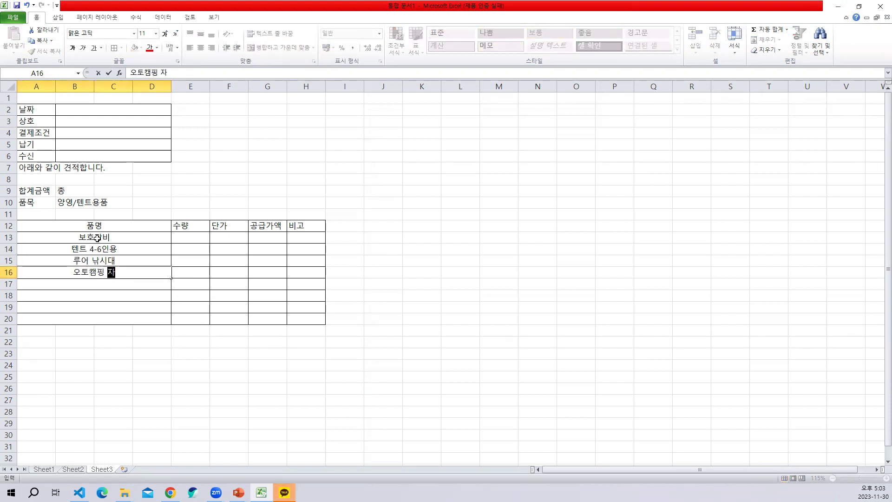
pyautogui.press('Return')
pyautogui.write('ㅊㅜㅣㅅㅏㅇㅛㅇㅍㅜㅁ')
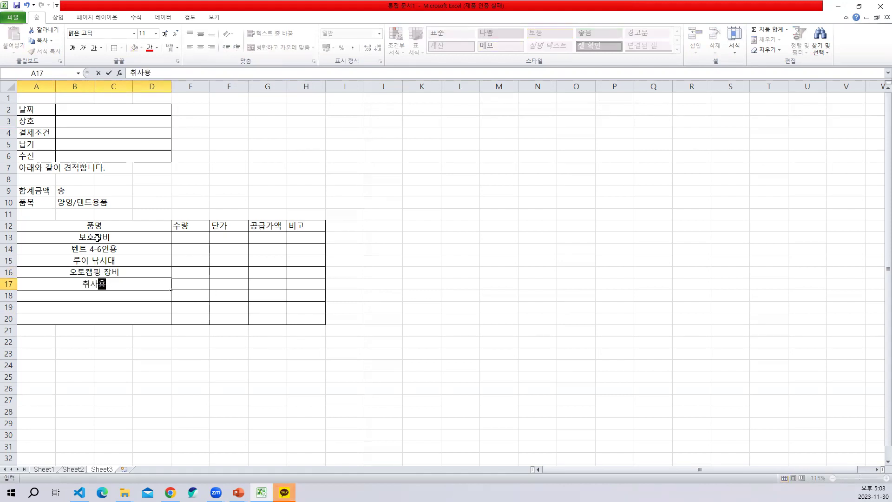
pyautogui.press('Return')
# Step: Enter the quantities 5, 1, 3, 2 and 3 in E13 to E17
pyautogui.press('Up')
pyautogui.press('Up')
pyautogui.press('Up')
pyautogui.press('Right')
pyautogui.press('Up')
pyautogui.press('Right')
pyautogui.press('Left')
pyautogui.press('Up')
pyautogui.write('5')
pyautogui.press('Return')
pyautogui.write('1')
pyautogui.press('Return')
pyautogui.write('3')
pyautogui.press('Return')
pyautogui.write('2 3')
pyautogui.press('Up')
pyautogui.press('Up')
pyautogui.press('Right')
pyautogui.press('Up')
pyautogui.press('Up')
pyautogui.press('Up')
pyautogui.write('2')
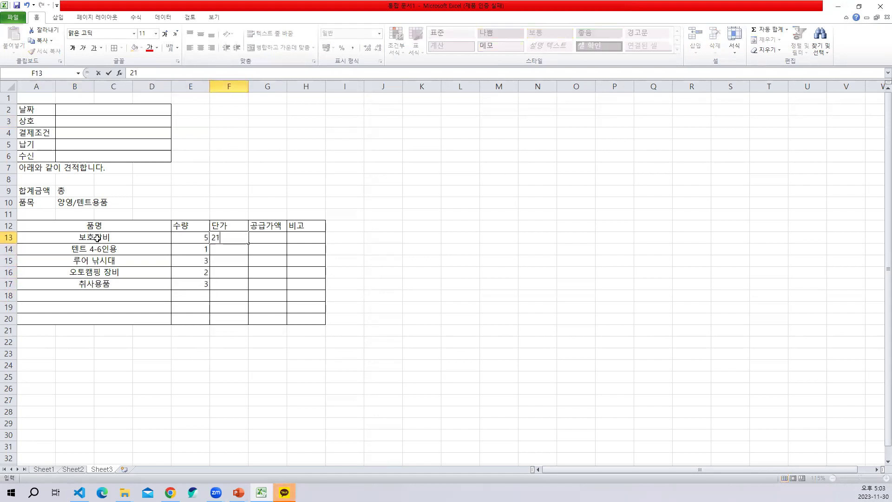
pyautogui.press('Escape')
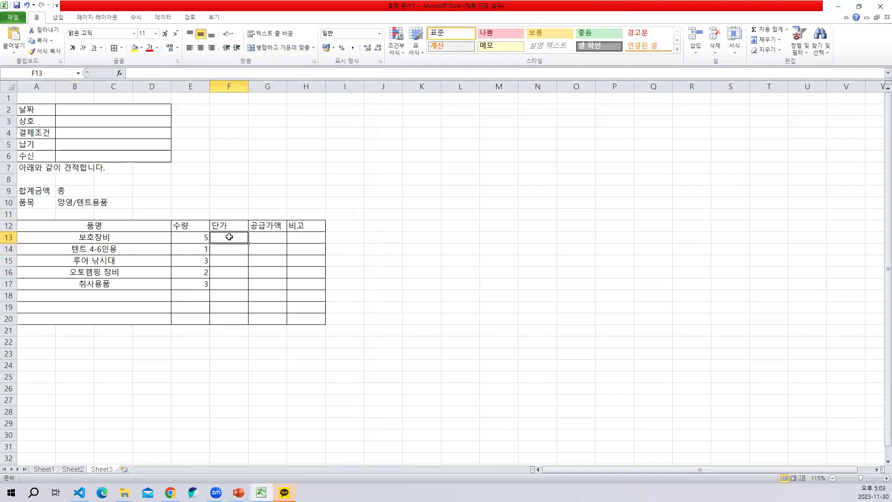
# Step: Apply the won accounting format to F13:G17 and enter the unit price 21000 in F13
pyautogui.moveTo(228, 238); pyautogui.dragTo(260, 280)
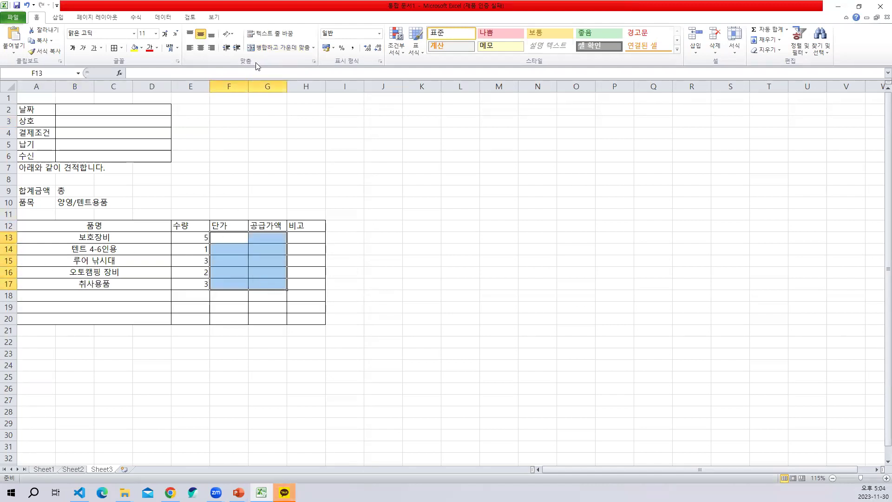
pyautogui.press('Up')
pyautogui.click(229, 236)
pyautogui.write('21000')
pyautogui.press('Return')
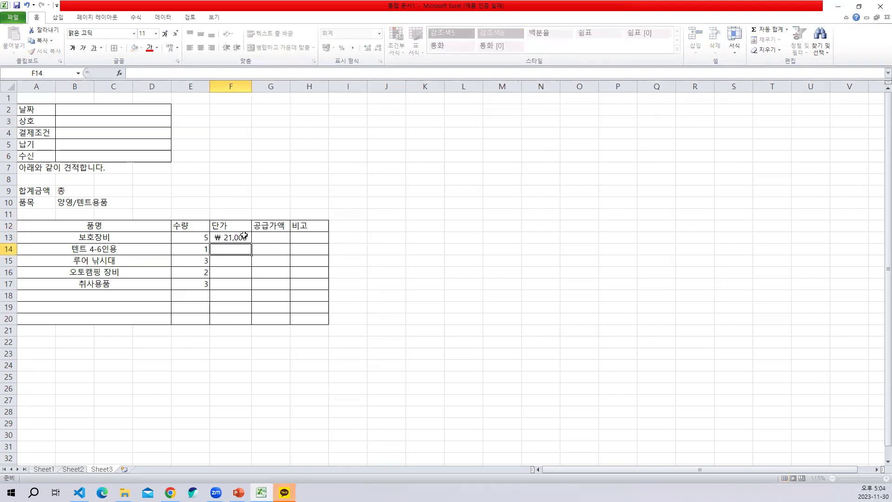
# Step: Enter the unit prices 215000, 52000, 70000 and 36000 in F14 to F17
pyautogui.write('2150000')
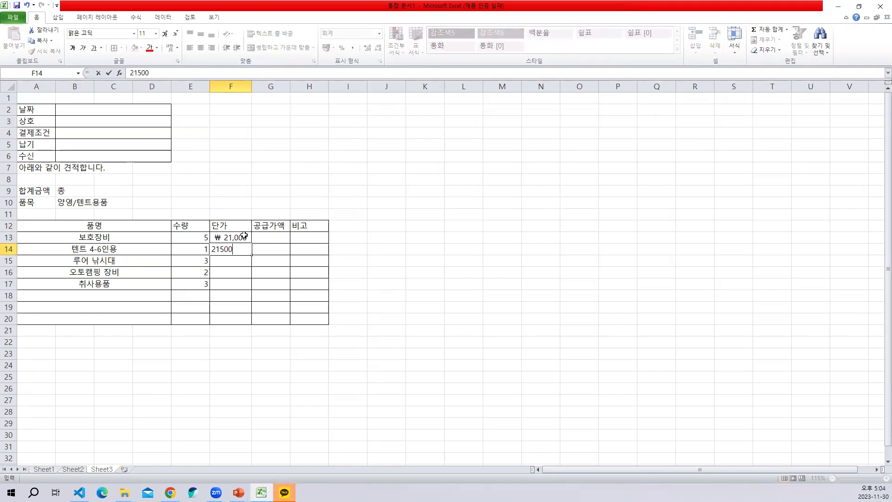
pyautogui.press('Return')
pyautogui.write('5200')
pyautogui.press('Return')
pyautogui.press('Up')
pyautogui.write('52,000')
pyautogui.press('Return')
pyautogui.write('700000')
pyautogui.press('Return')
pyautogui.write('36000')
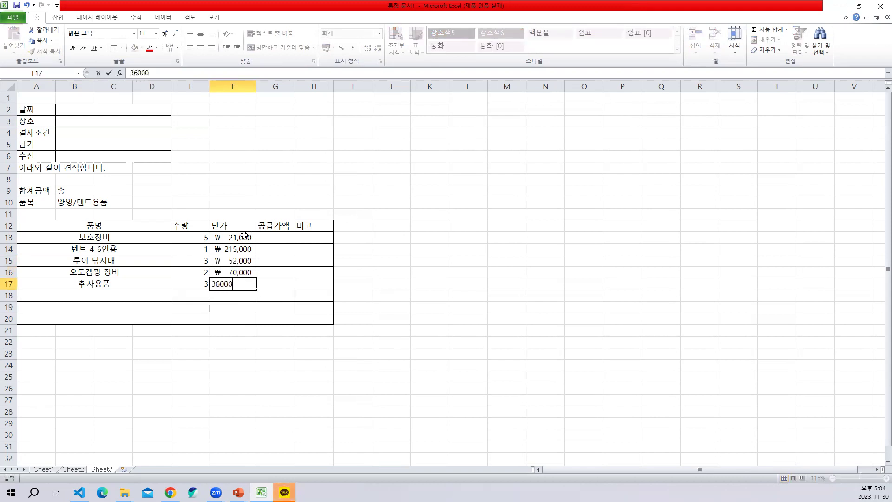
pyautogui.press('Return')
pyautogui.press('Up')
pyautogui.press('Up')
pyautogui.press('Right')
pyautogui.press('Up')
pyautogui.press('Up')
pyautogui.press('Up')
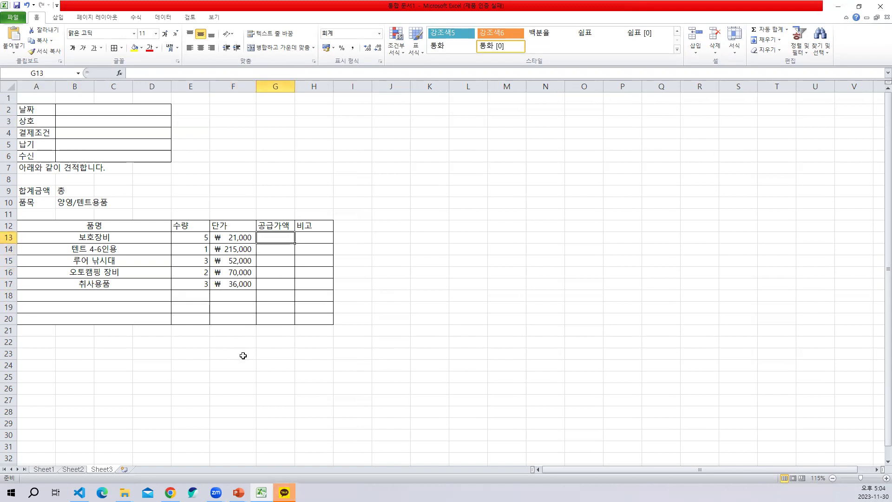
# Step: Enter the label 총합계 in A20, and merge and center E20:H20 beside it
pyautogui.click(90, 315)
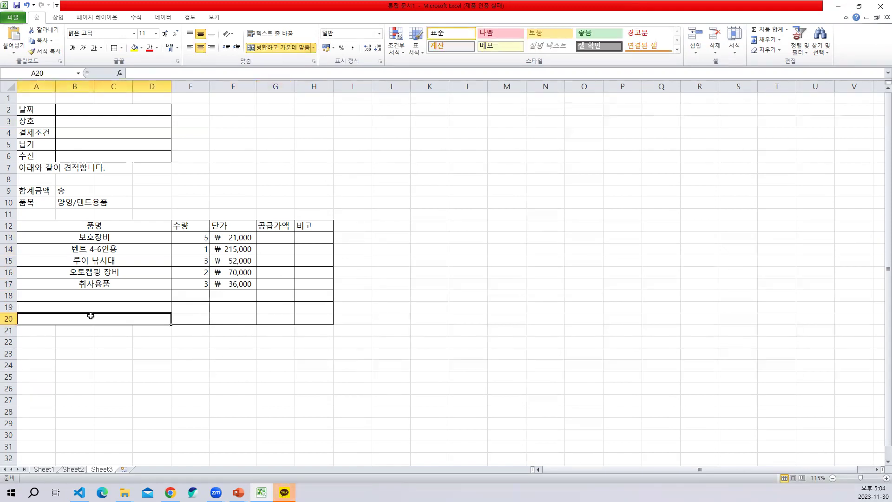
pyautogui.write('총')
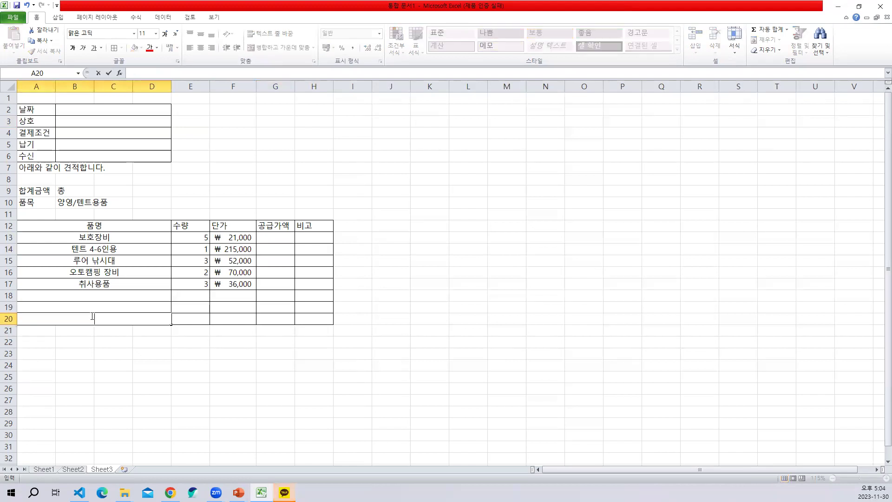
pyautogui.write('합계')
pyautogui.press('Return')
pyautogui.moveTo(186, 320); pyautogui.dragTo(315, 320)
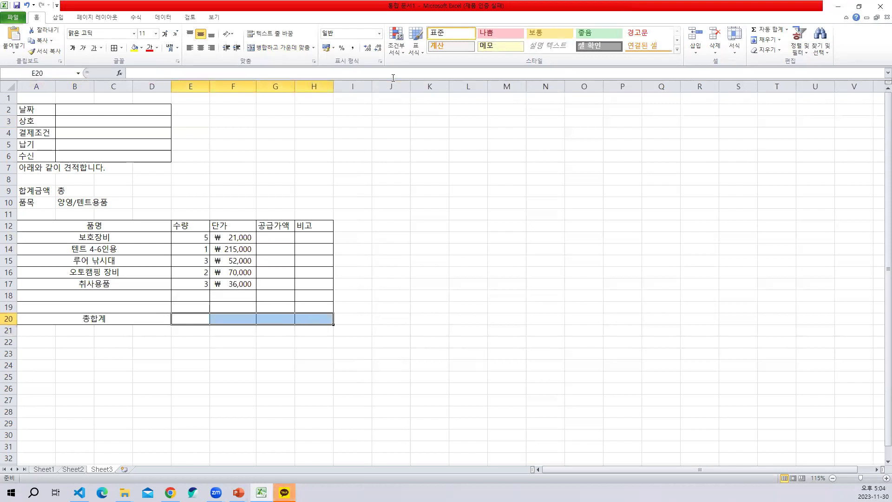
pyautogui.click(281, 50)
pyautogui.click(272, 239)
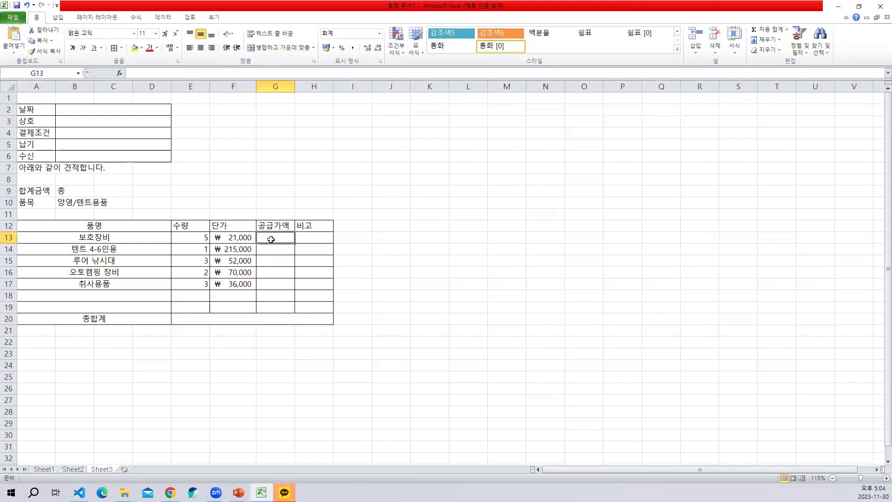
pyautogui.write('=')
pyautogui.click(191, 239)
pyautogui.write('*')
pyautogui.click(233, 237)
pyautogui.press('Escape')
# Step: Fill the supply amounts in G13:G17 at once with the formula =E13*F13
pyautogui.moveTo(275, 237); pyautogui.dragTo(275, 280)
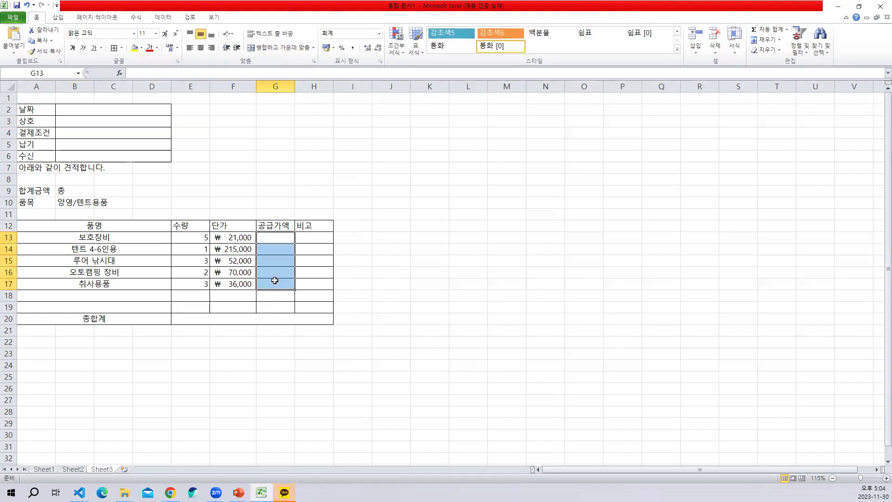
pyautogui.write('=')
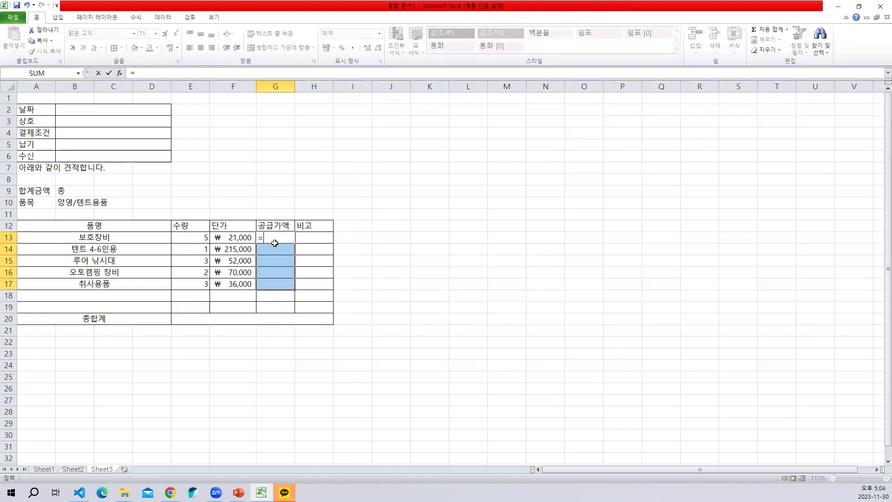
pyautogui.click(194, 235)
pyautogui.write('*')
pyautogui.click(244, 240)
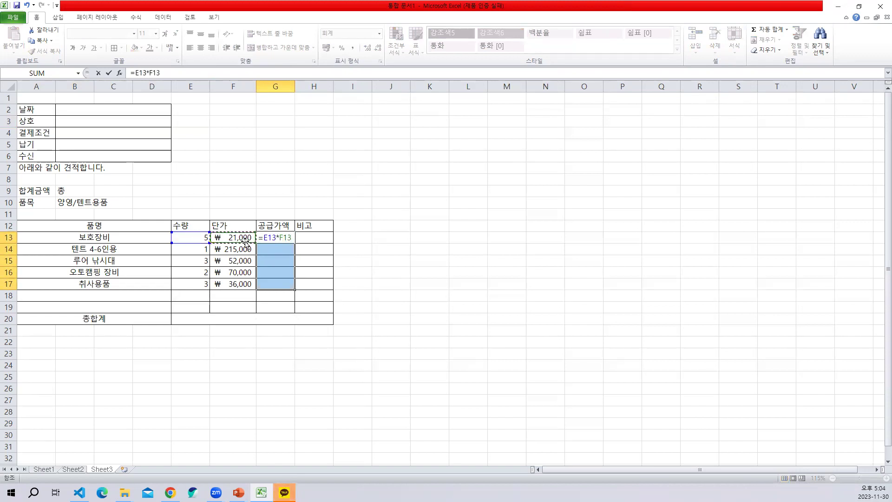
pyautogui.hotkey('ctrl', 'Return')
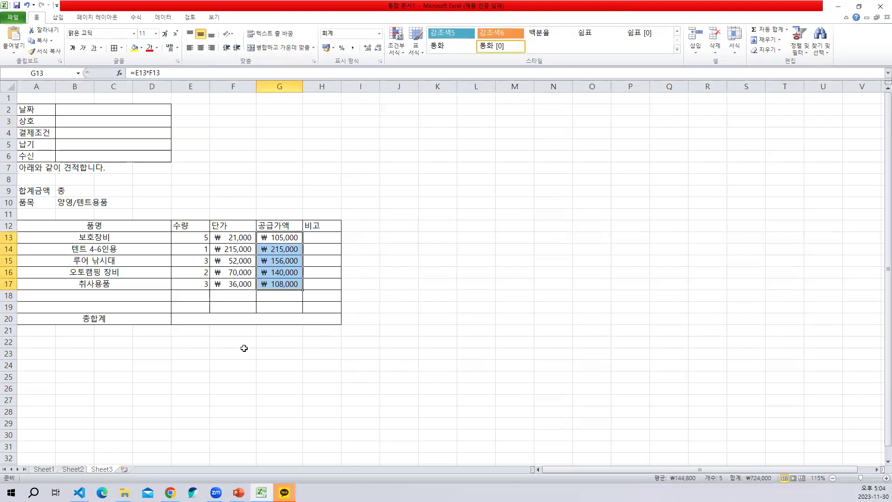
# Step: Total the supply amounts in the merged cell E20 with =SUM(G13:G17)
pyautogui.click(240, 321)
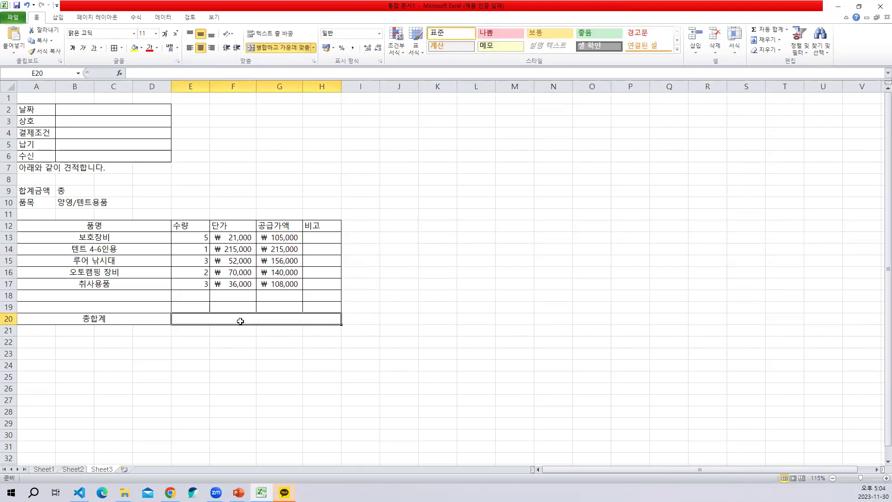
pyautogui.write('=su')
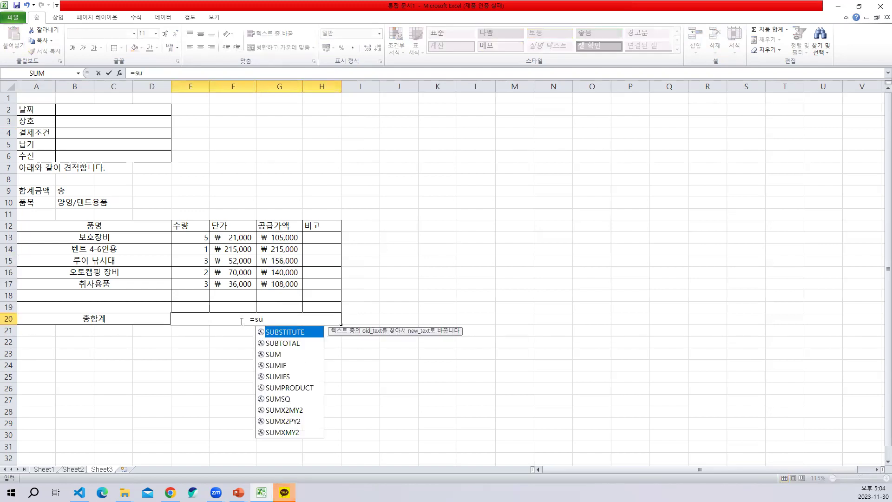
pyautogui.doubleClick(277, 355)
pyautogui.moveTo(279, 237); pyautogui.dragTo(279, 286)
pyautogui.write(')')
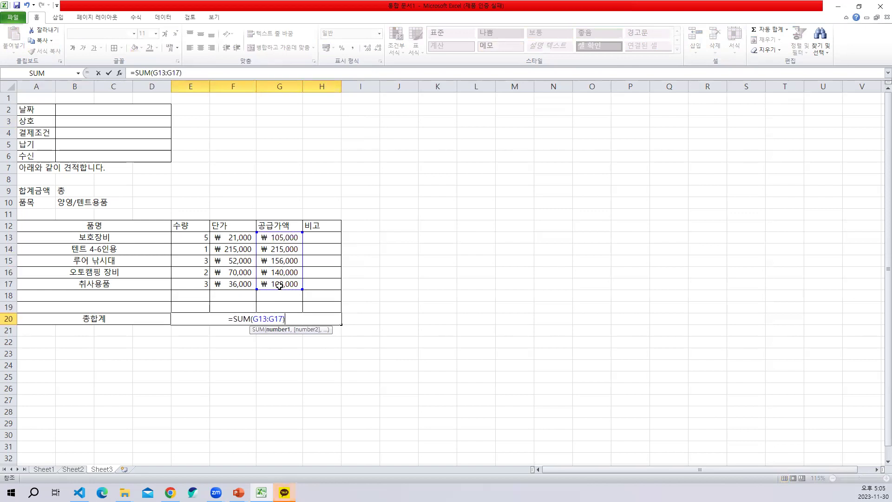
pyautogui.press('Return')
pyautogui.click(309, 321)
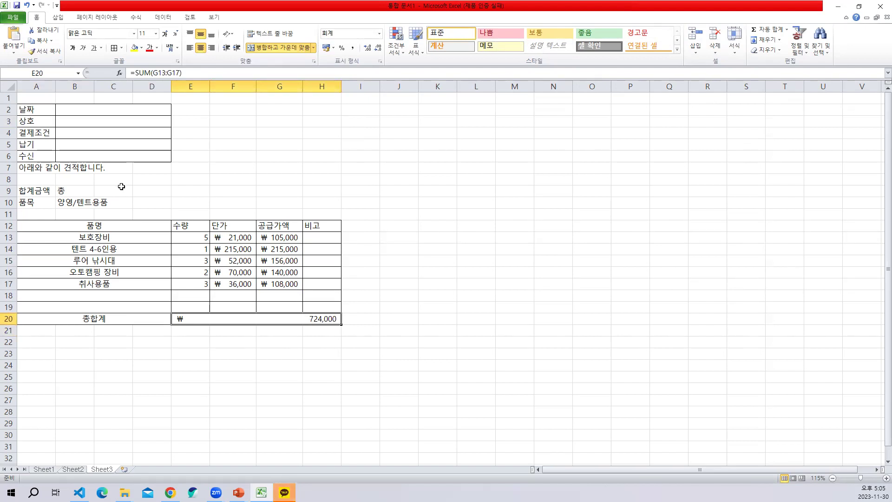
# Step: Switch to the quotation slide show in PowerPoint, mark the Total Amount cell and the 합계금액 amount with the pen, and return to Excel
pyautogui.click(121, 188)
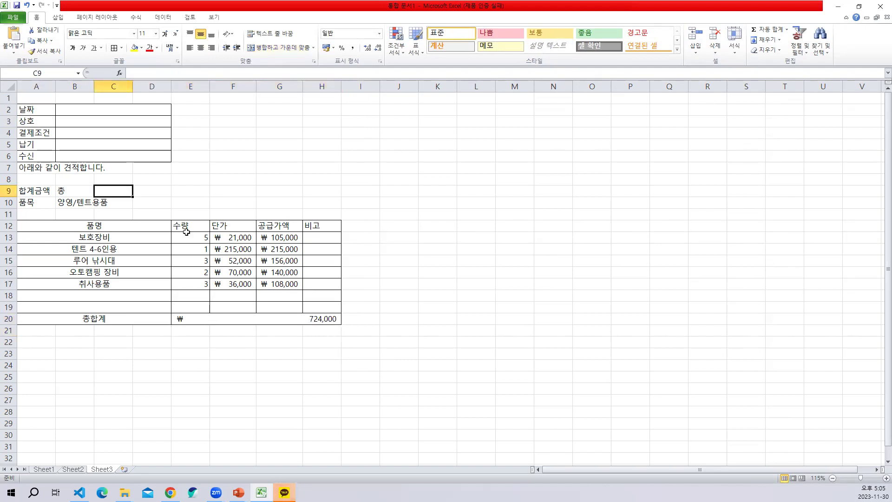
pyautogui.hotkey('alt', 'Tab')
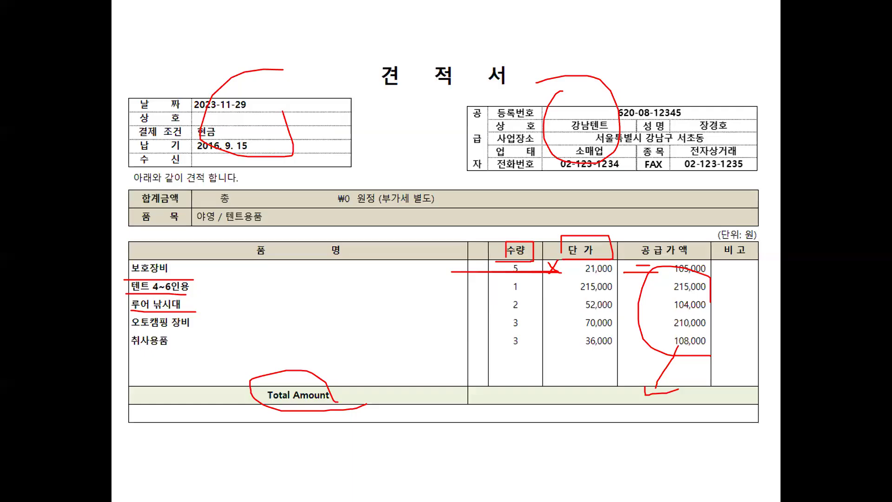
pyautogui.rightClick(367, 205)
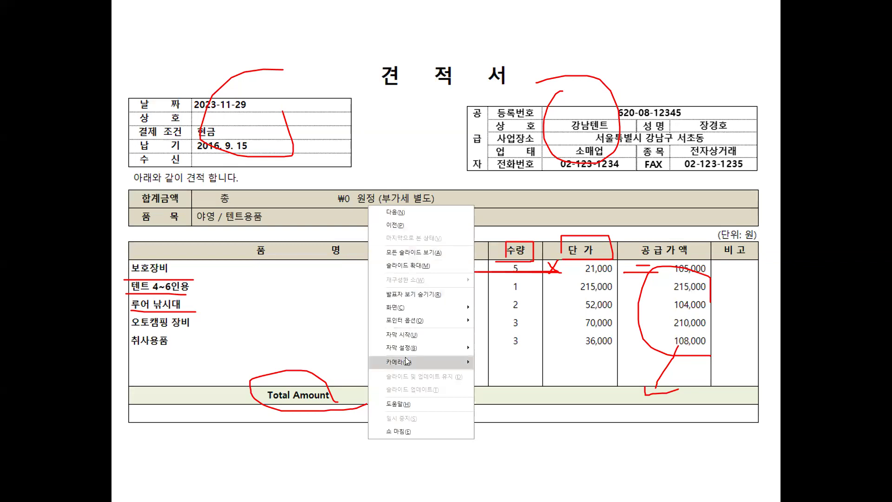
pyautogui.moveTo(422, 320)
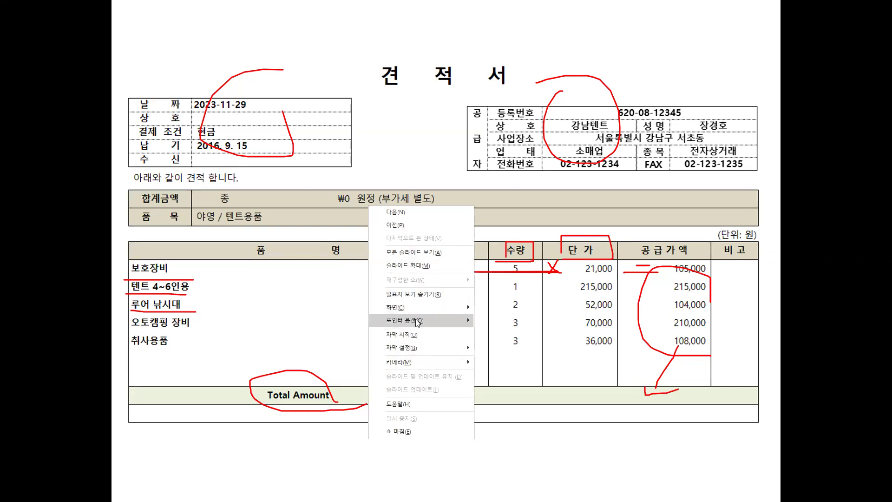
pyautogui.click(504, 320)
pyautogui.moveTo(698, 379)
pyautogui.mouseDown()
pyautogui.moveTo(612, 385)
pyautogui.moveTo(642, 333)
pyautogui.mouseUp()
pyautogui.moveTo(357, 175)
pyautogui.mouseDown()
pyautogui.moveTo(288, 180)
pyautogui.moveTo(411, 216)
pyautogui.moveTo(337, 180)
pyautogui.mouseUp()
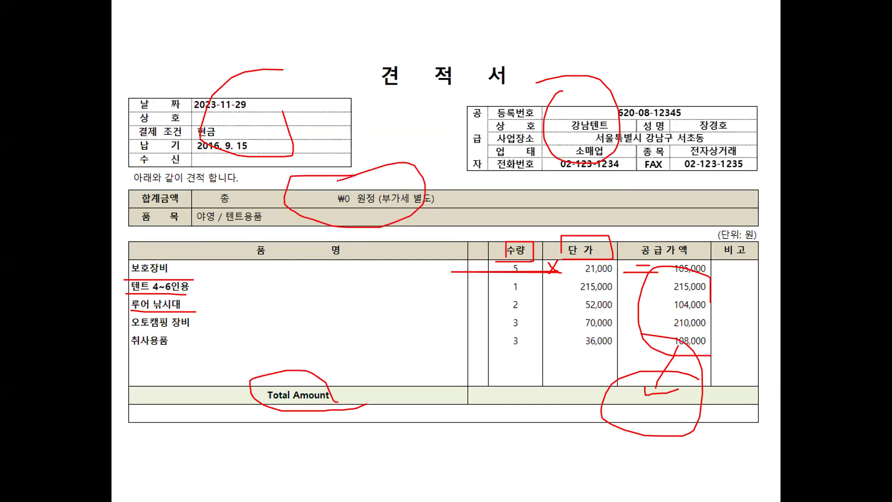
pyautogui.moveTo(607, 380); pyautogui.dragTo(622, 407)
pyautogui.moveTo(502, 385); pyautogui.dragTo(632, 386)
pyautogui.moveTo(290, 188); pyautogui.dragTo(294, 218)
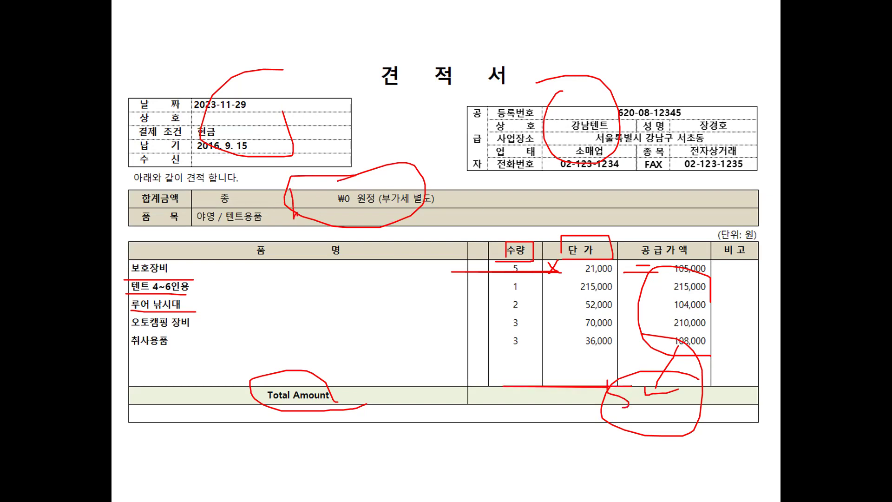
pyautogui.press('Escape')
pyautogui.click(435, 271)
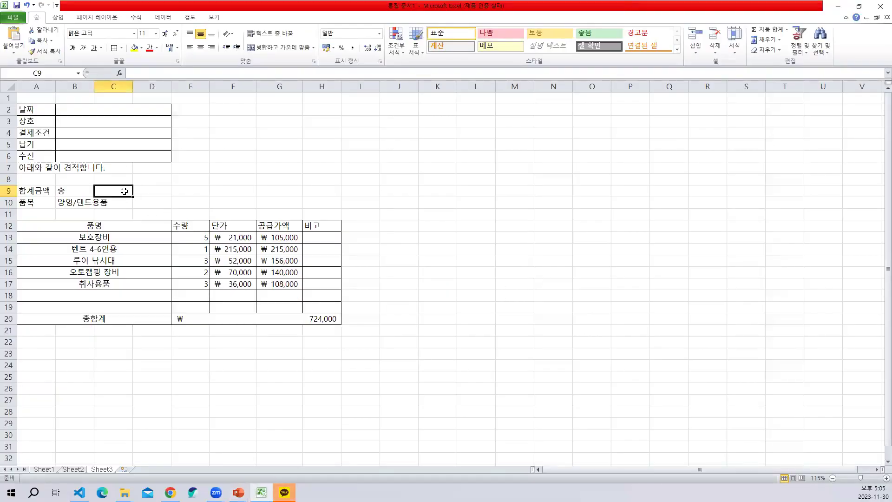
# Step: Merge and center C9:D9 and link it to the grand total with =E20
pyautogui.moveTo(139, 192); pyautogui.dragTo(146, 192)
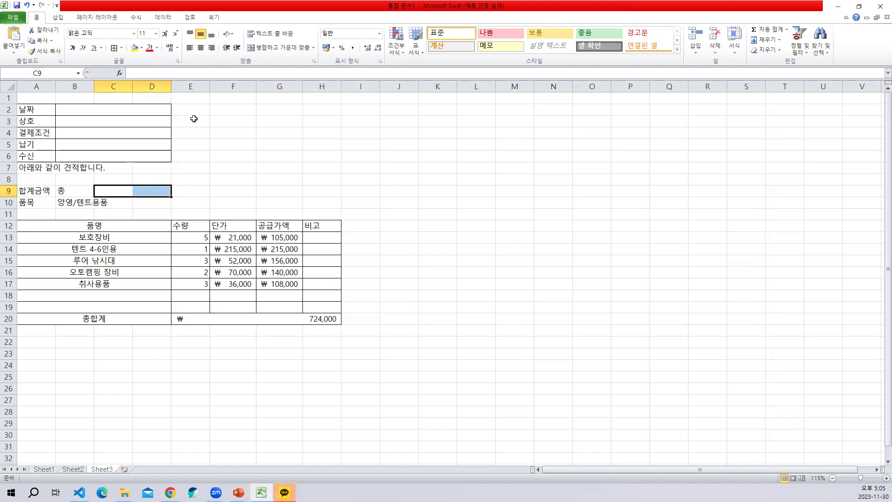
pyautogui.click(279, 48)
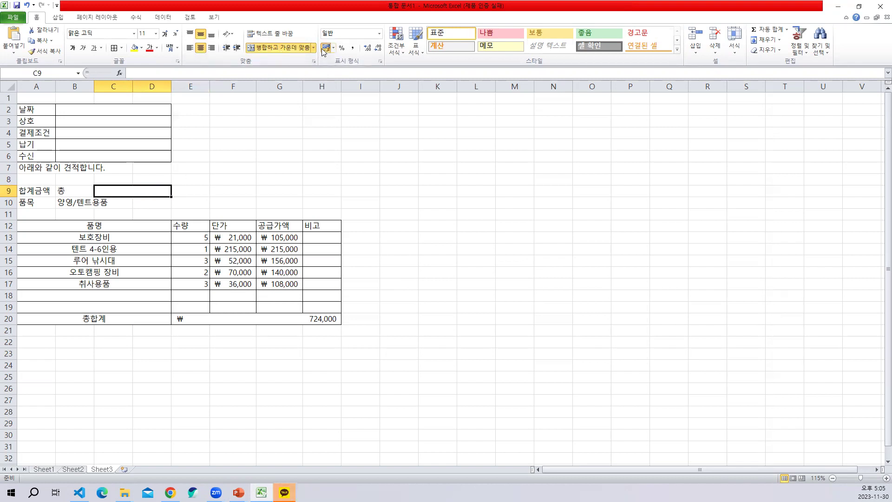
pyautogui.click(318, 320)
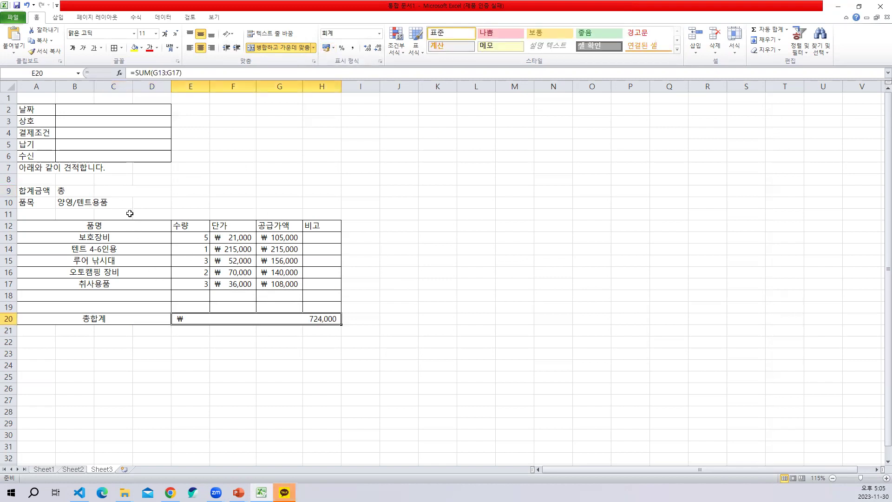
pyautogui.click(141, 189)
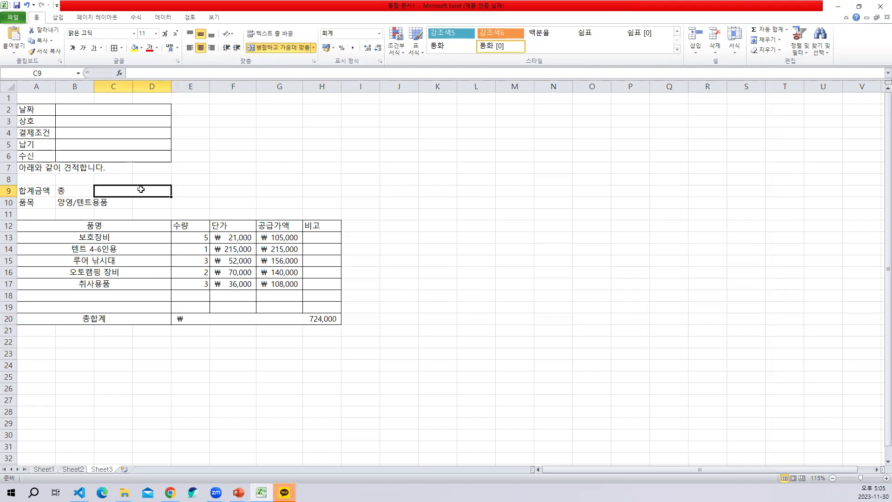
pyautogui.write('=')
pyautogui.click(324, 321)
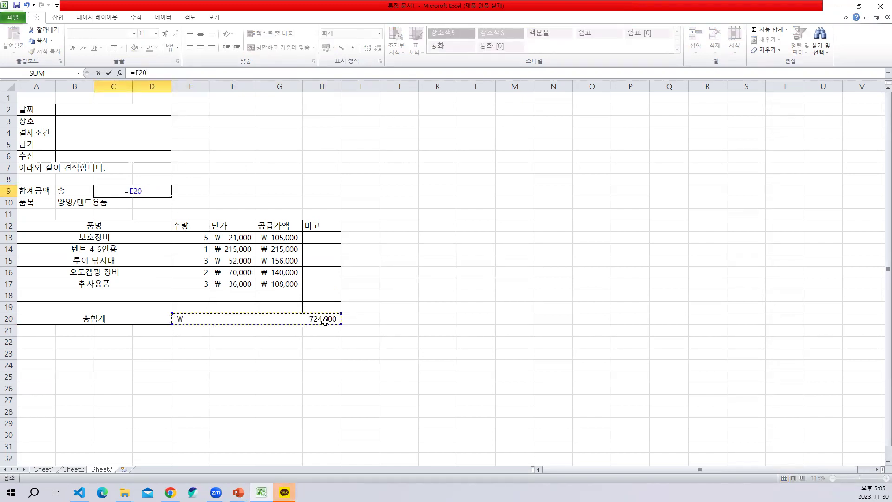
pyautogui.press('Return')
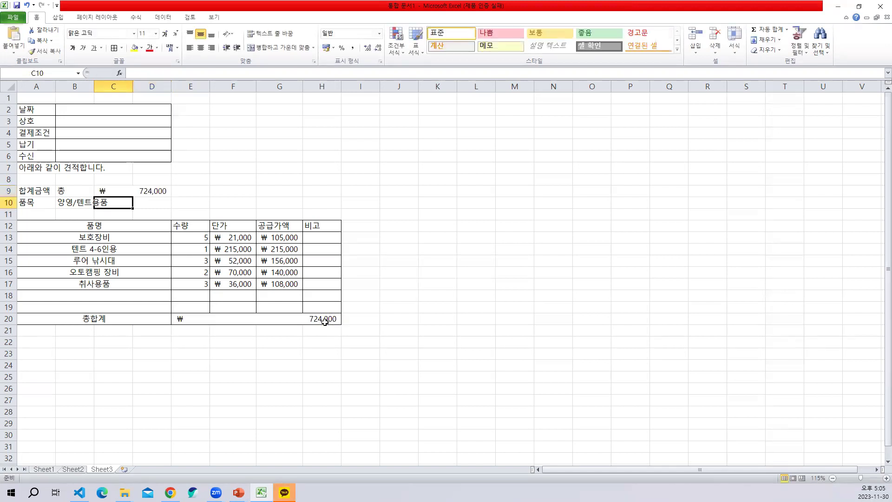
# Step: Test the linked totals by setting the 보호장비 quantity in E13 to 10, and undo that change
pyautogui.click(233, 237)
pyautogui.click(202, 237)
pyautogui.write('10')
pyautogui.press('Return')
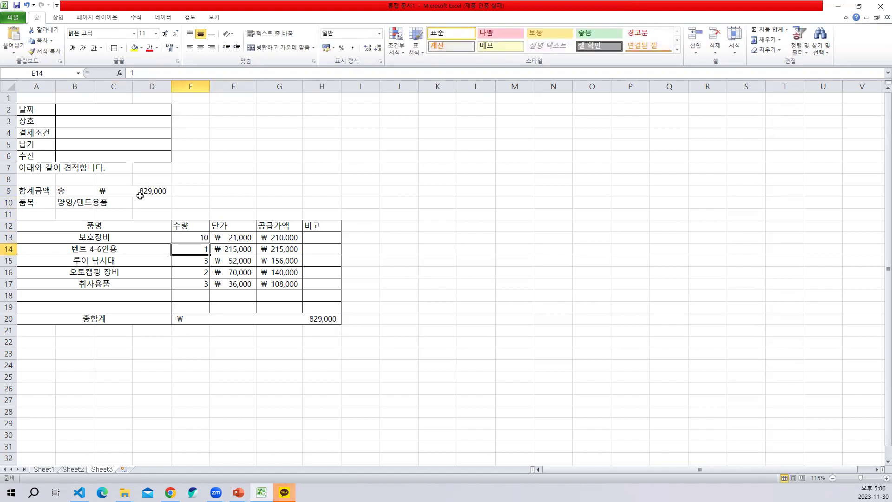
pyautogui.hotkey('ctrl', 'z')
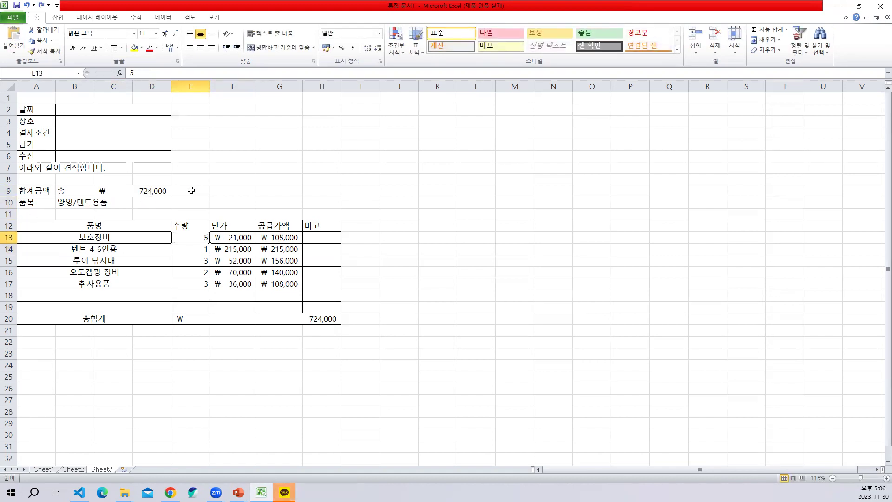
pyautogui.click(154, 193)
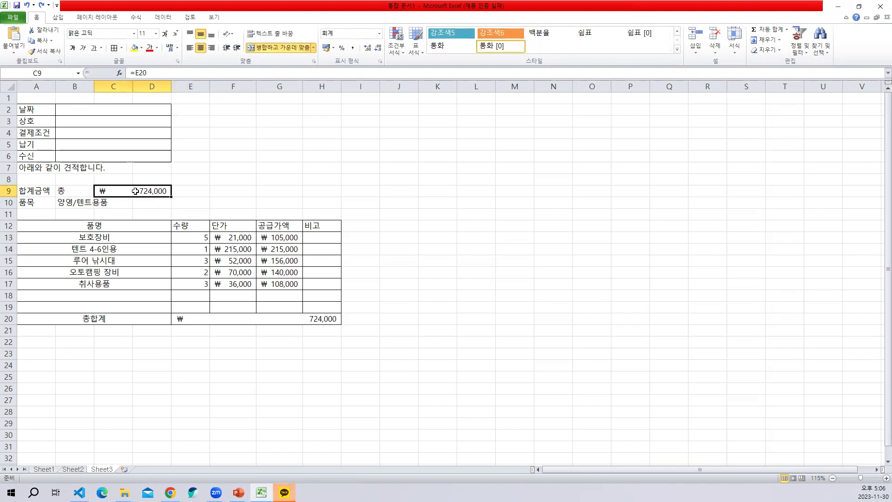
# Step: Try writing the total amount in words as 총 칠심이만사천원 in cell F5, and clear the cell
pyautogui.click(255, 145)
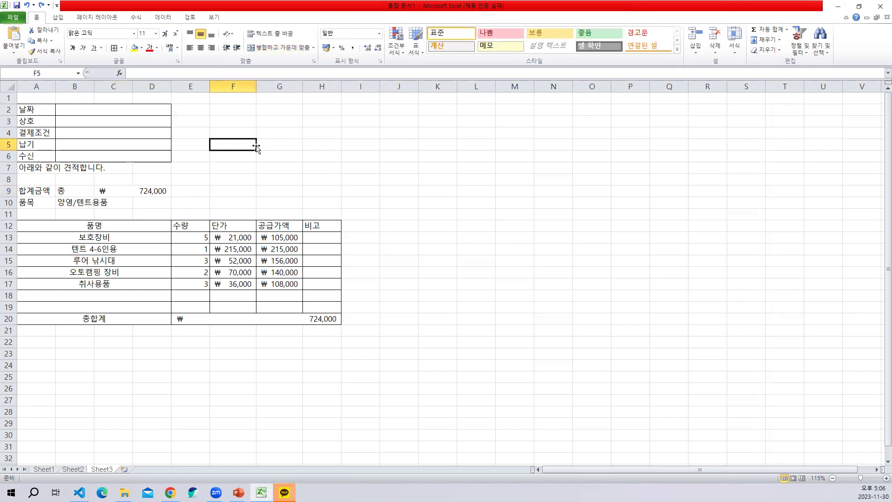
pyautogui.write('총')
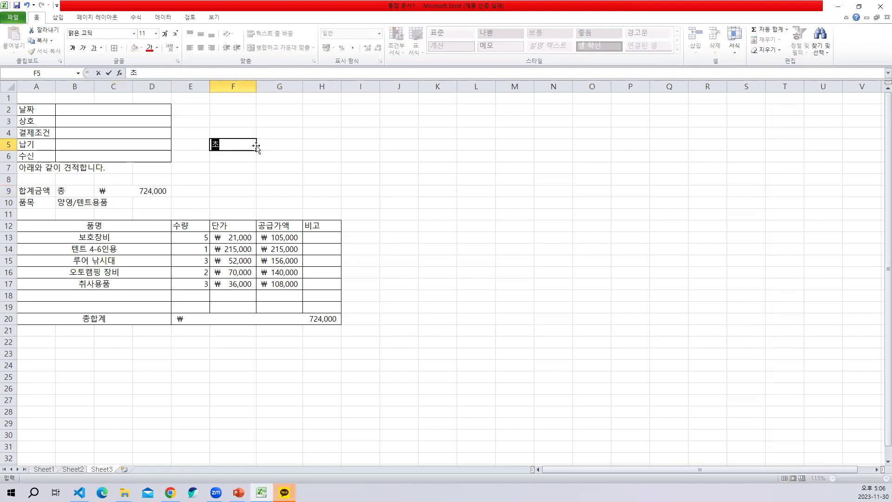
pyautogui.write(' 치')
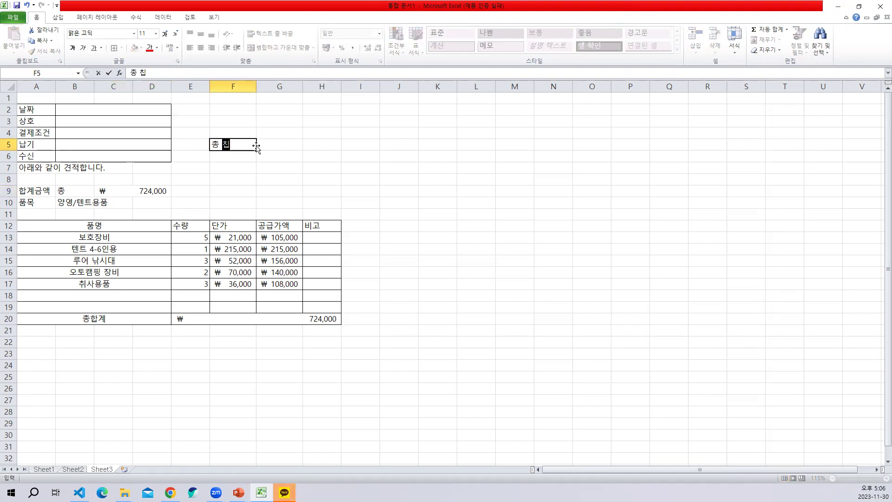
pyautogui.write('심')
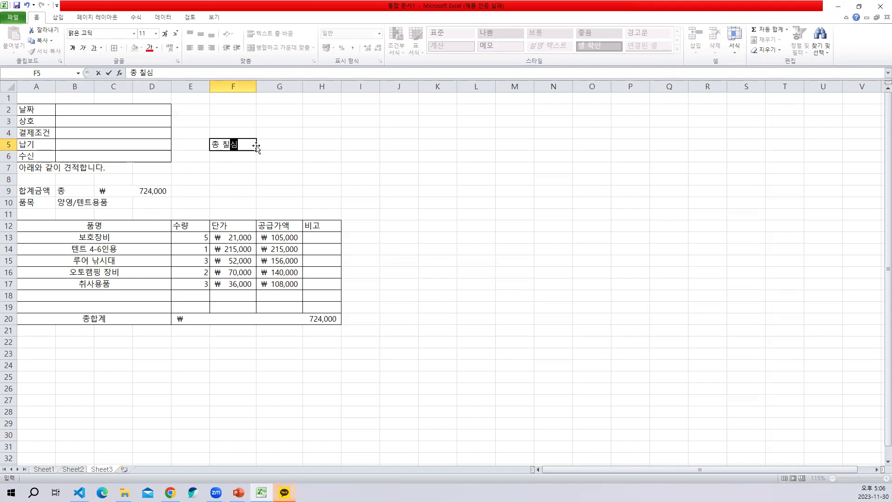
pyautogui.write('이만사천원')
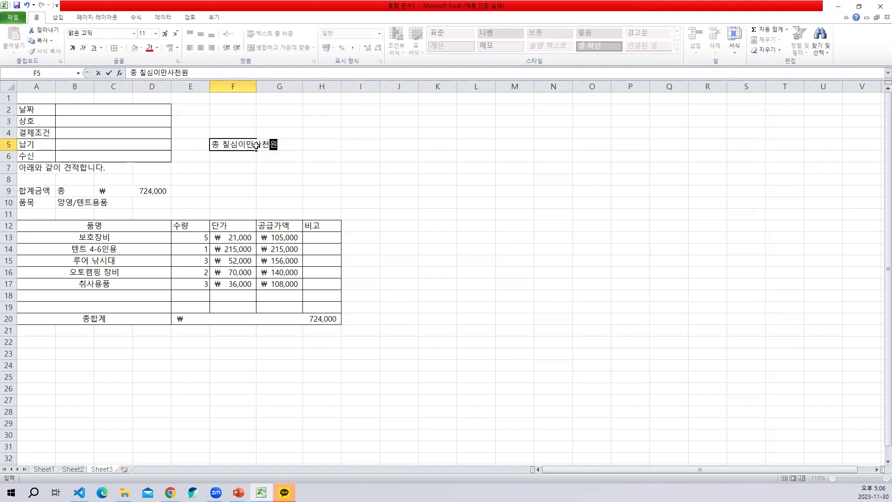
pyautogui.hotkey('ctrl', 'Return')
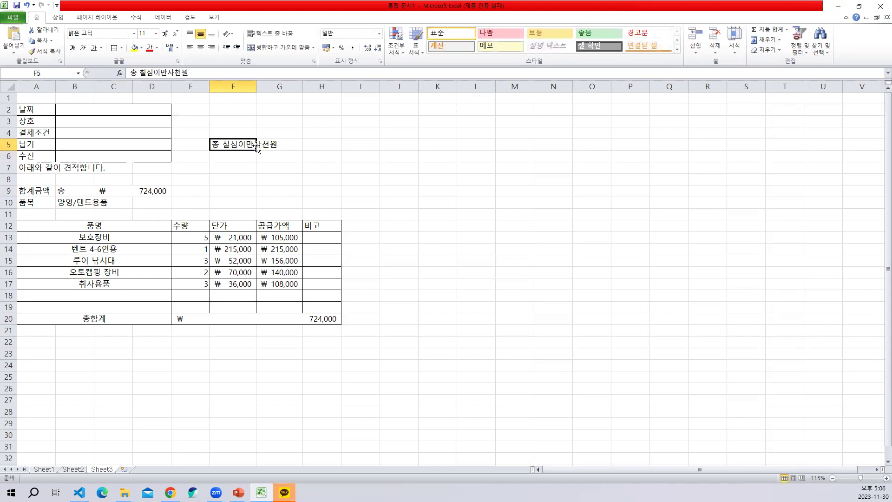
pyautogui.click(293, 160)
pyautogui.click(212, 155)
pyautogui.click(237, 140)
pyautogui.press('Delete')
# Step: Format the total in merged cell C9 with the 숫자(한글) type from the 기타 category, capturing the 셀 서식 dialog as an image before applying
pyautogui.click(149, 191)
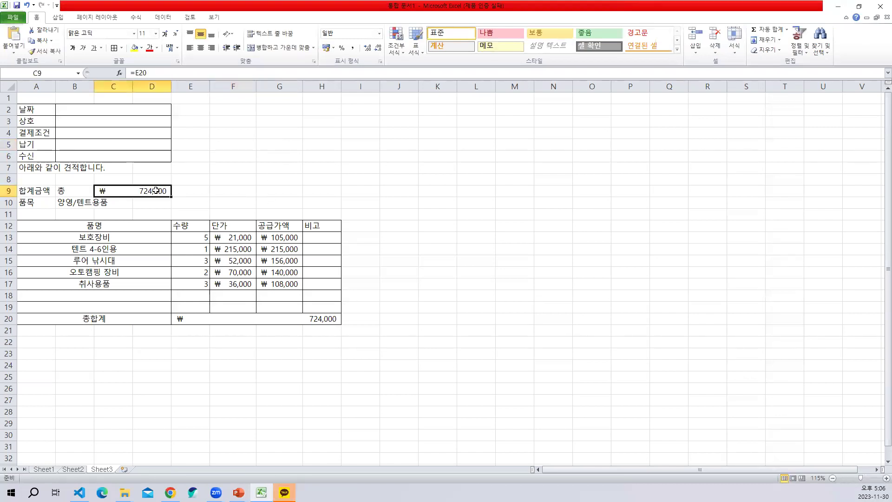
pyautogui.rightClick(149, 191)
pyautogui.rightClick(148, 191)
pyautogui.rightClick(151, 193)
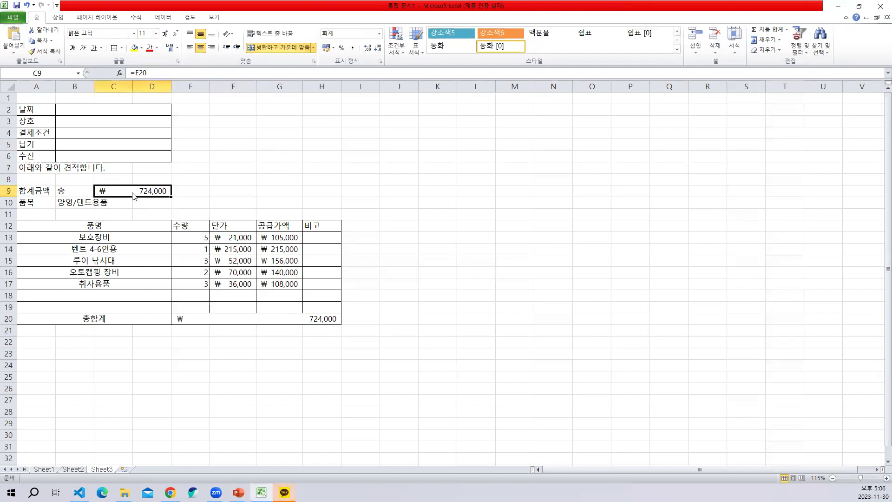
pyautogui.rightClick(133, 193)
pyautogui.click(185, 327)
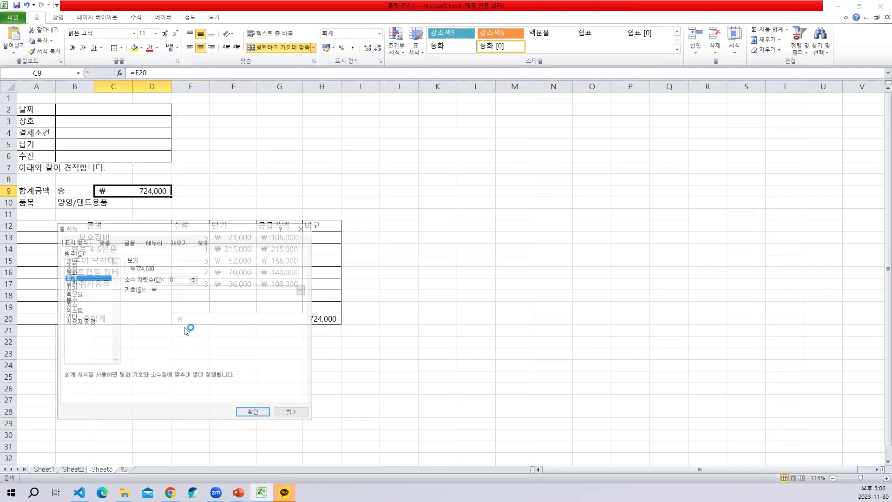
pyautogui.moveTo(190, 228); pyautogui.dragTo(410, 104)
pyautogui.click(291, 193)
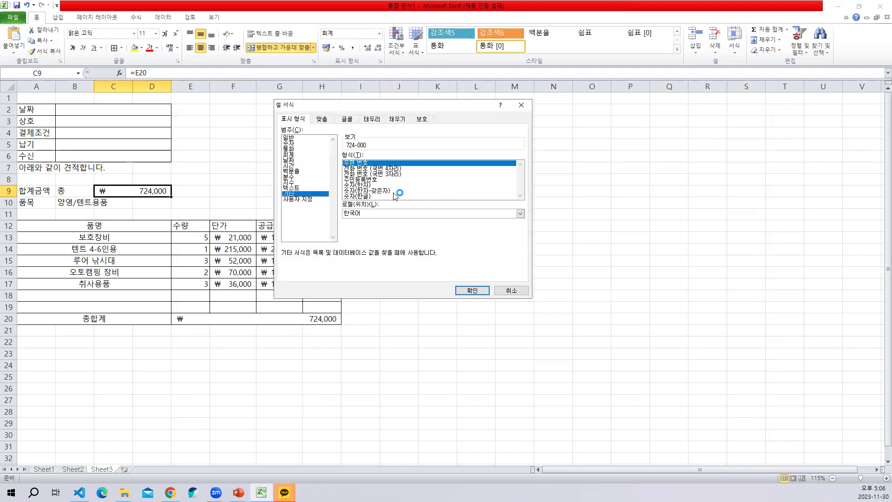
pyautogui.click(368, 196)
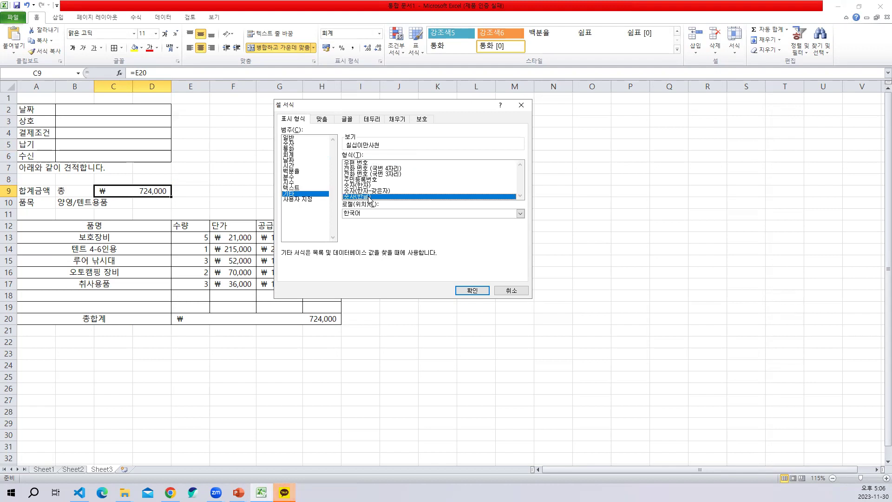
pyautogui.press('Print')
pyautogui.moveTo(265, 88); pyautogui.dragTo(535, 305)
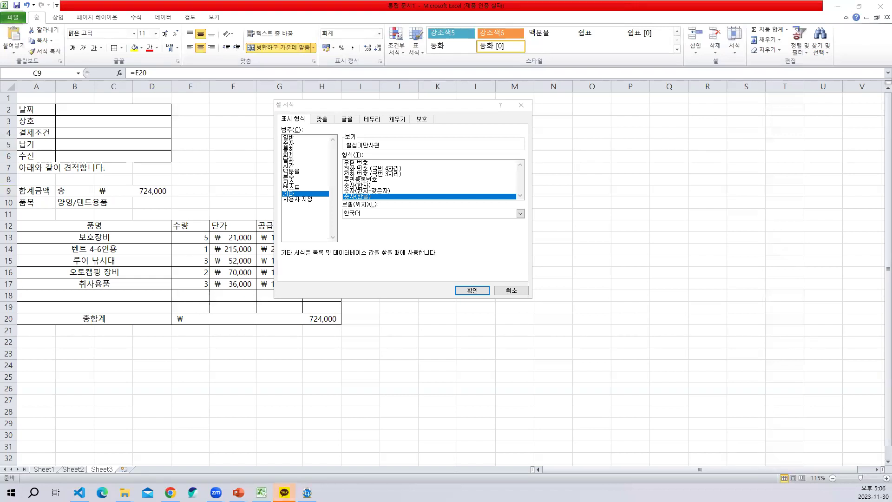
pyautogui.click(472, 291)
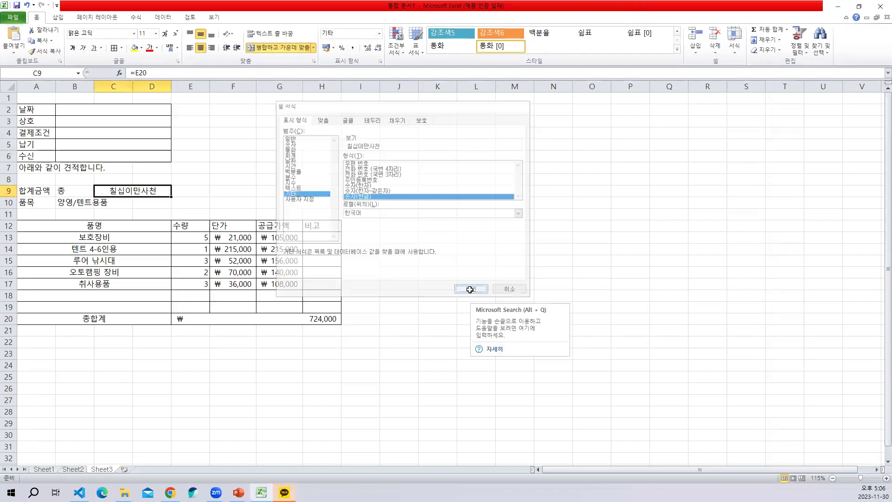
# Step: Paste the captured 셀 서식 dialog image beside the quotation form, reposition it and enlarge it
pyautogui.click(442, 204)
pyautogui.hotkey('ctrl', 'v')
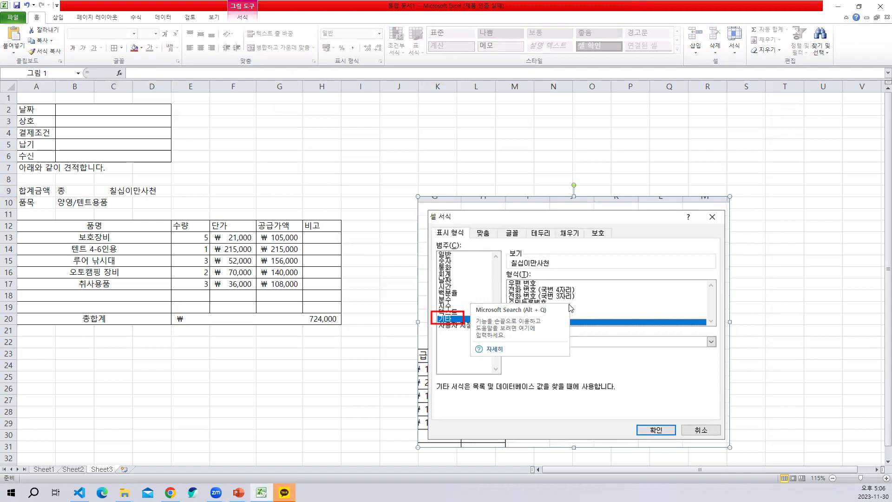
pyautogui.moveTo(592, 291); pyautogui.dragTo(569, 253)
pyautogui.moveTo(748, 367); pyautogui.dragTo(818, 440)
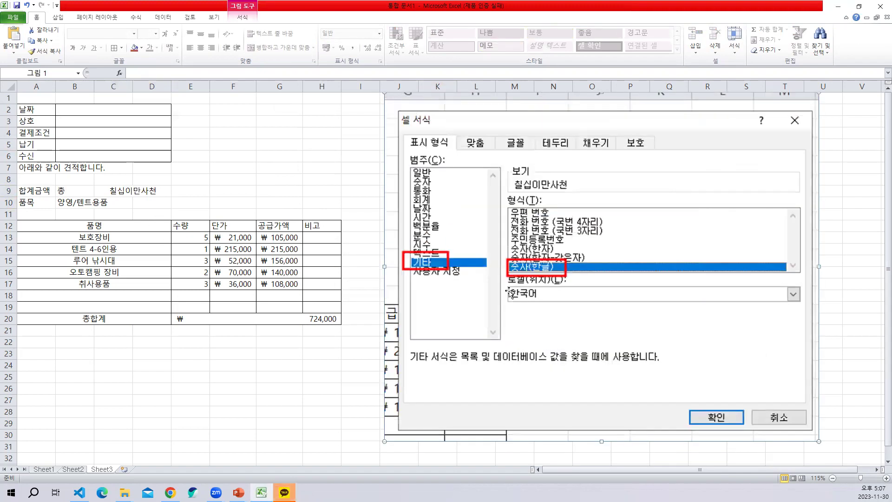
# Step: Insert a text box over the dialog image reading 셀서식 > Ctrl + 1
pyautogui.click(58, 18)
pyautogui.click(449, 42)
pyautogui.moveTo(459, 177); pyautogui.dragTo(471, 192)
pyautogui.write('셀')
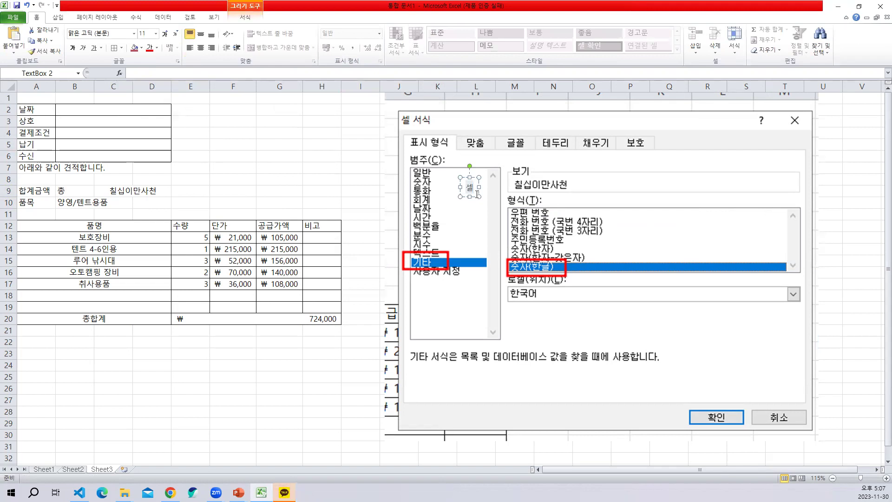
pyautogui.write('서식 >  Ctrl + 1')
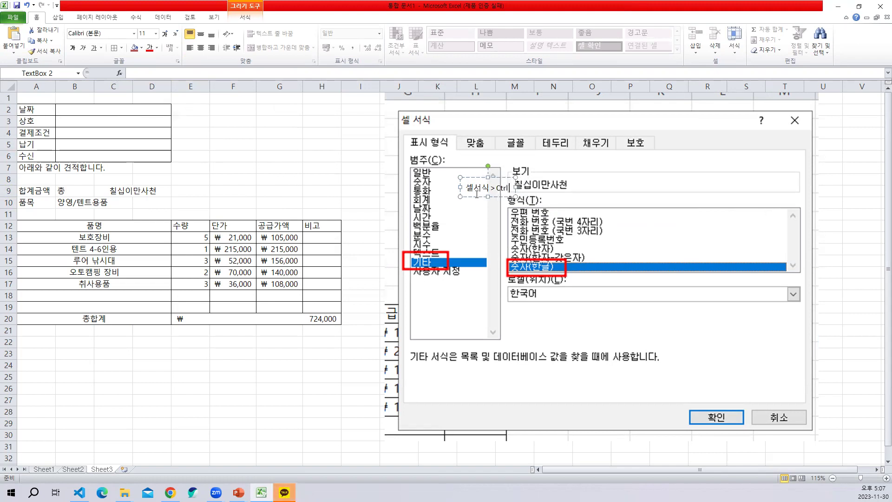
# Step: Enlarge the text box's text to 44 pt and move the box up over the dialog image
pyautogui.hotkey('ctrl', 'a')
pyautogui.hotkey('ctrl', 'shift', '.')
pyautogui.hotkey('ctrl', 'shift', '.')
pyautogui.hotkey('ctrl', 'shift', '.')
pyautogui.hotkey('ctrl', 'shift', '.')
pyautogui.hotkey('ctrl', 'shift', '.')
pyautogui.hotkey('ctrl', 'shift', '.')
pyautogui.hotkey('ctrl', 'shift', '.')
pyautogui.hotkey('ctrl', 'shift', '.')
pyautogui.hotkey('ctrl', 'shift', '.')
pyautogui.hotkey('ctrl', 'shift', '.')
pyautogui.hotkey('ctrl', 'shift', '.')
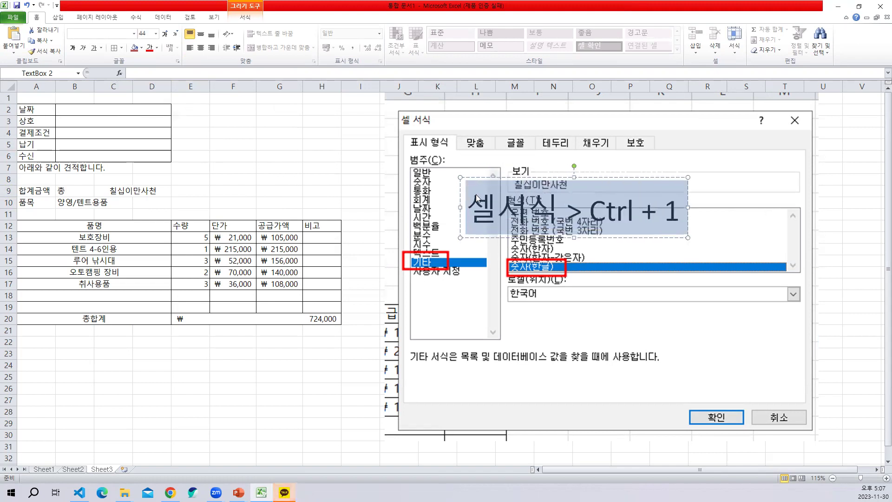
pyautogui.moveTo(519, 179); pyautogui.dragTo(518, 147)
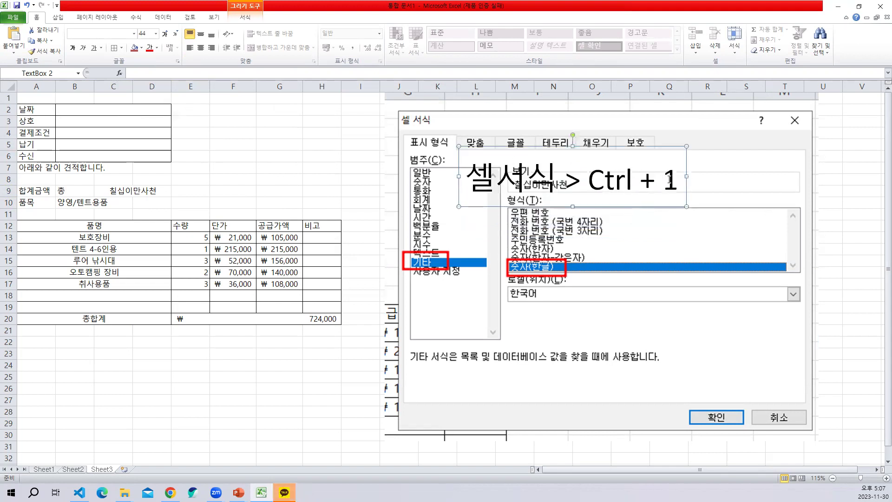
# Step: Add a second line to the text box reading 오른쪽 버튼 > 셀서식
pyautogui.press('Return')
pyautogui.write('d')
pyautogui.press('BackSpace')
pyautogui.press('Hangul')
pyautogui.write('오른쪽 버튼 > 셀서식')
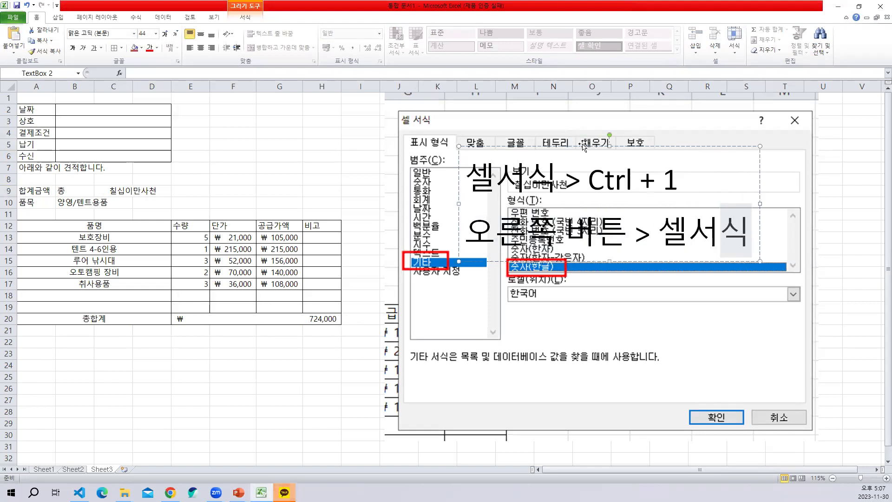
# Step: Color all of the text box's text red and nudge the box slightly upward
pyautogui.click(578, 165)
pyautogui.click(547, 189)
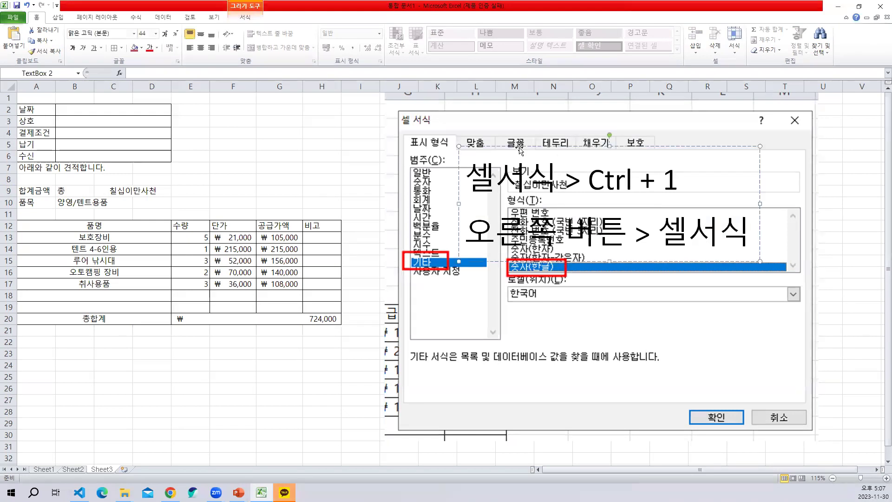
pyautogui.click(150, 48)
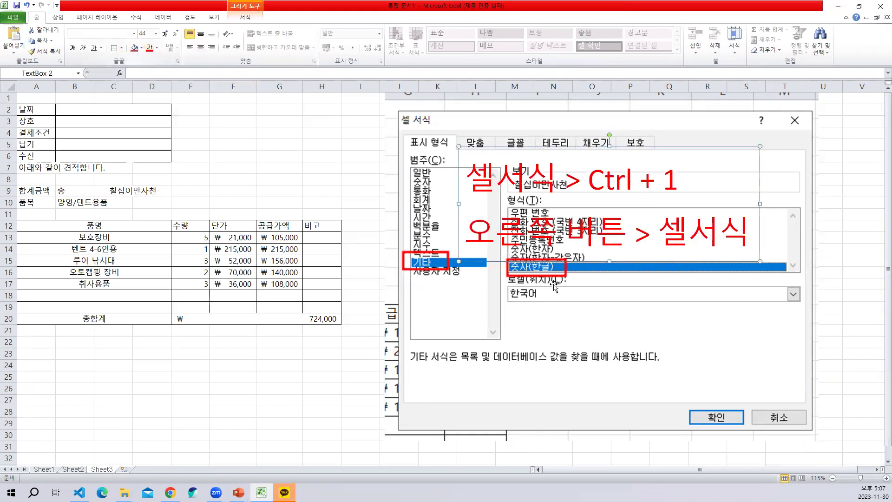
pyautogui.click(695, 310)
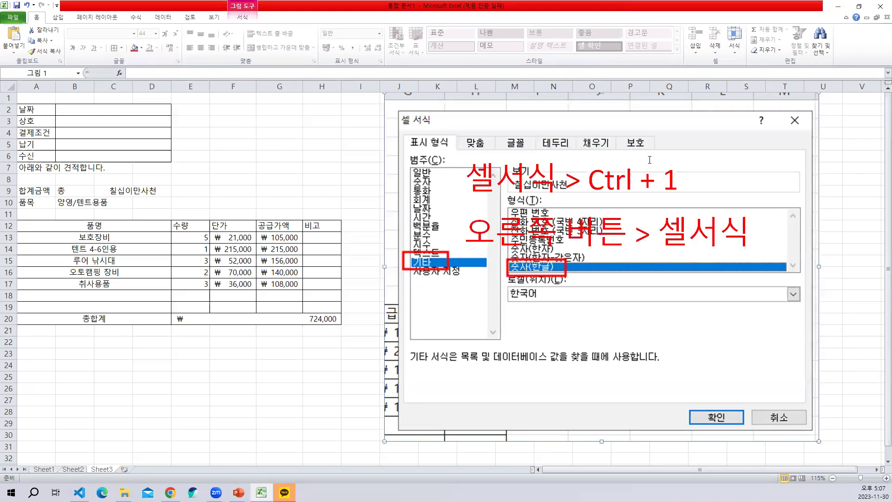
pyautogui.click(687, 148)
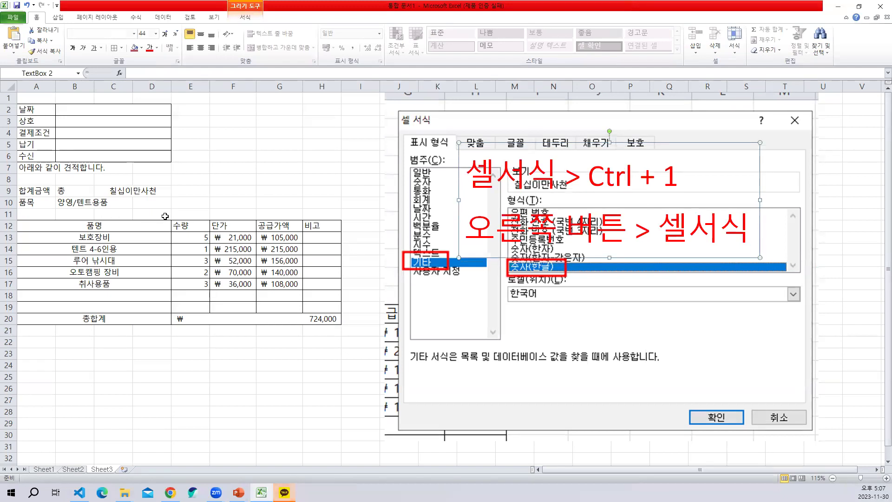
# Step: Test the worded total in C9 by setting the 보호장비 quantity in E13 to 10, and undo that change
pyautogui.click(129, 191)
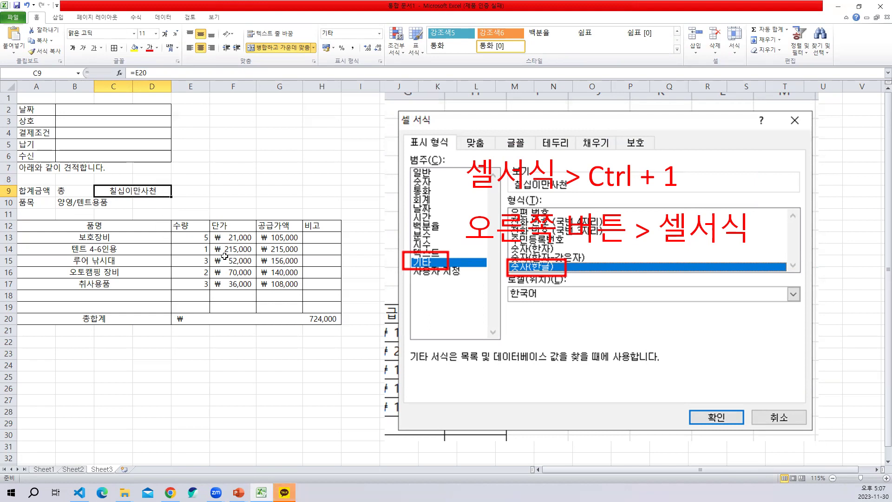
pyautogui.click(198, 238)
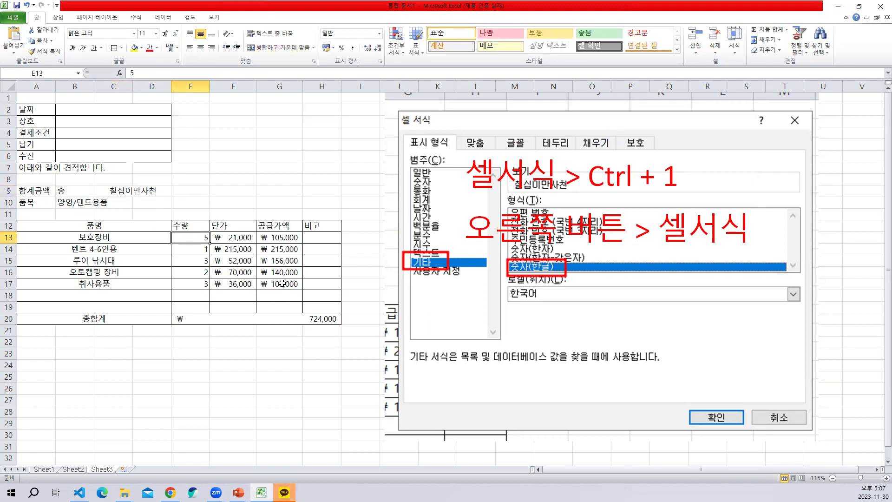
pyautogui.write('10')
pyautogui.press('Return')
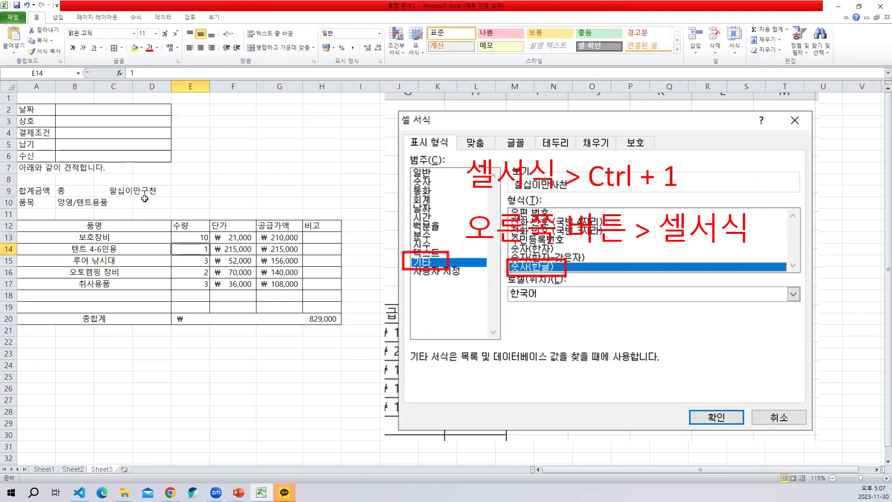
pyautogui.hotkey('ctrl', 'z')
# Step: Enter 원정 in cell E9 after the worded total and extend it to 원정( 부가세 별도)
pyautogui.click(182, 191)
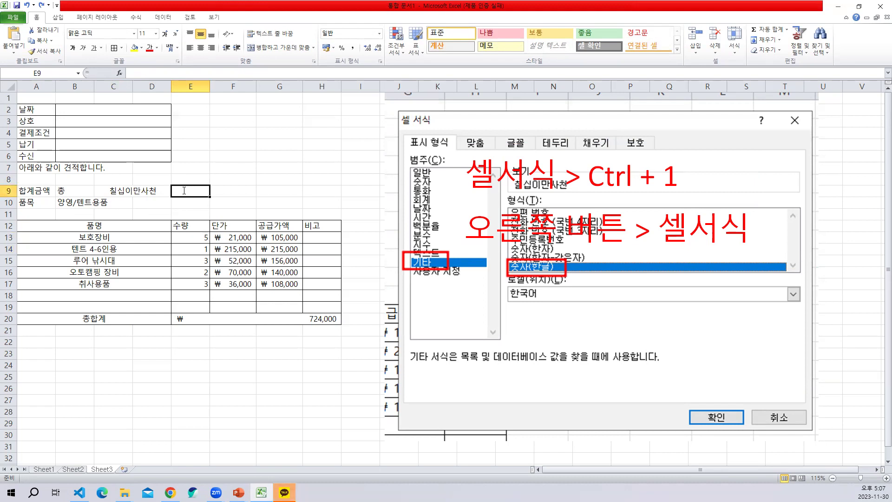
pyautogui.write('원정')
pyautogui.press('Return')
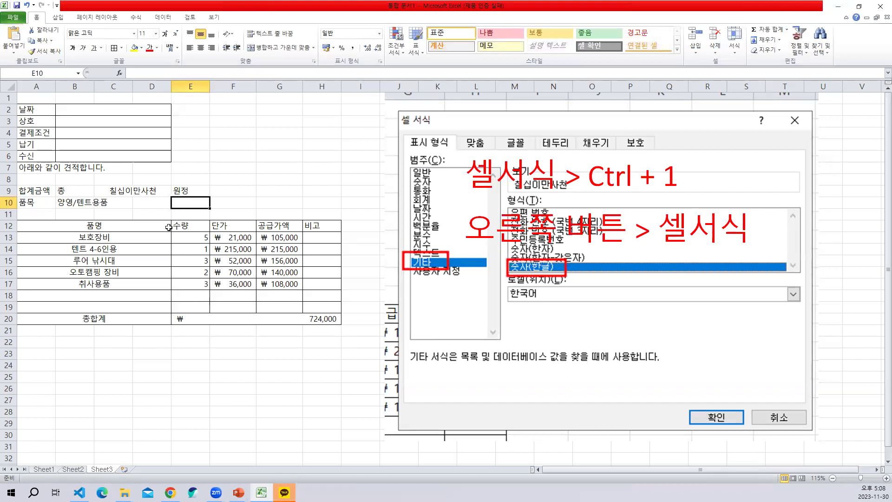
pyautogui.click(188, 190)
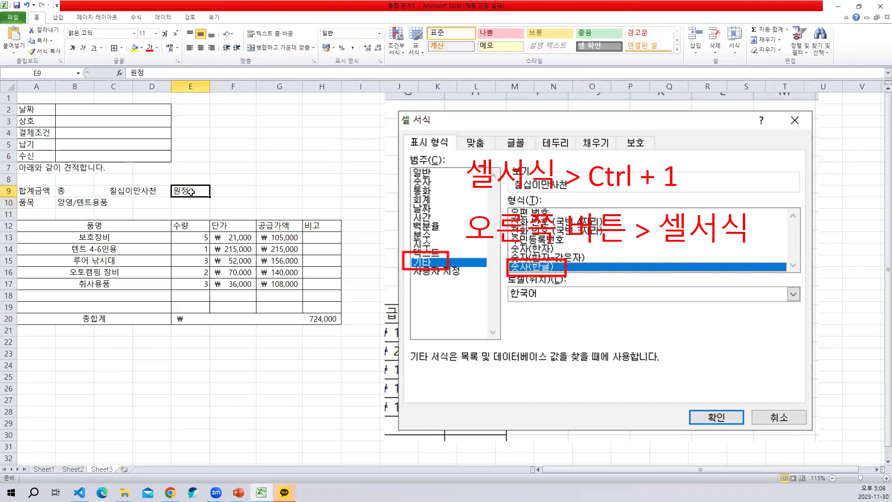
pyautogui.click(146, 75)
pyautogui.write('( 부가세 별도)')
pyautogui.press('Return')
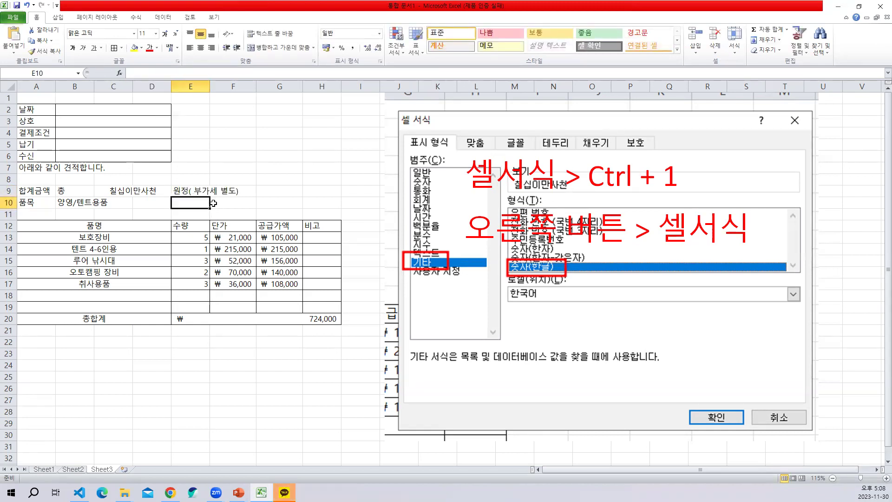
pyautogui.click(186, 236)
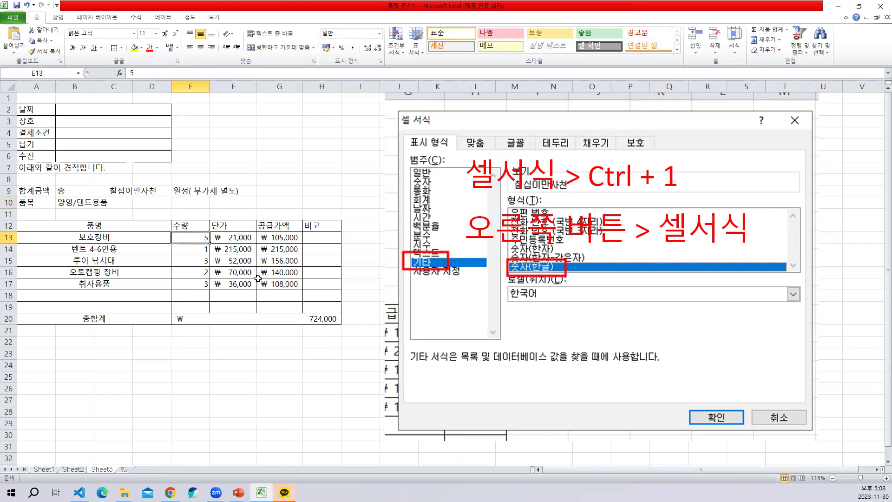
pyautogui.click(44, 192)
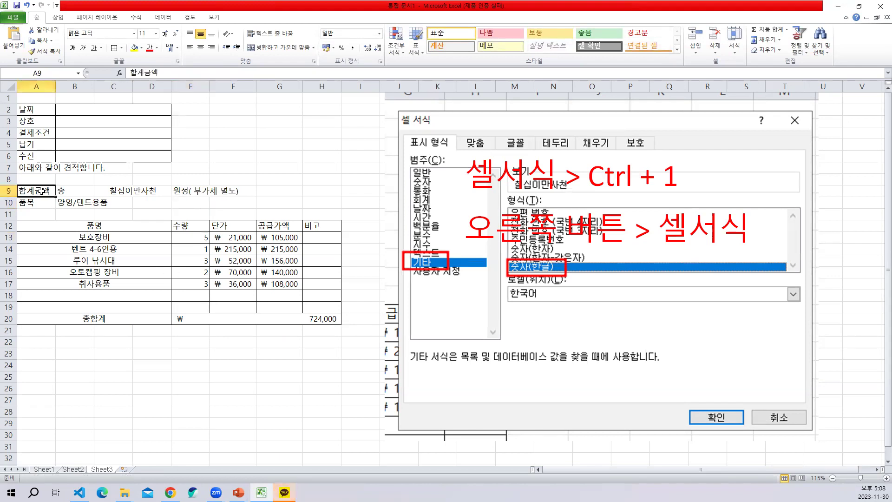
pyautogui.click(71, 186)
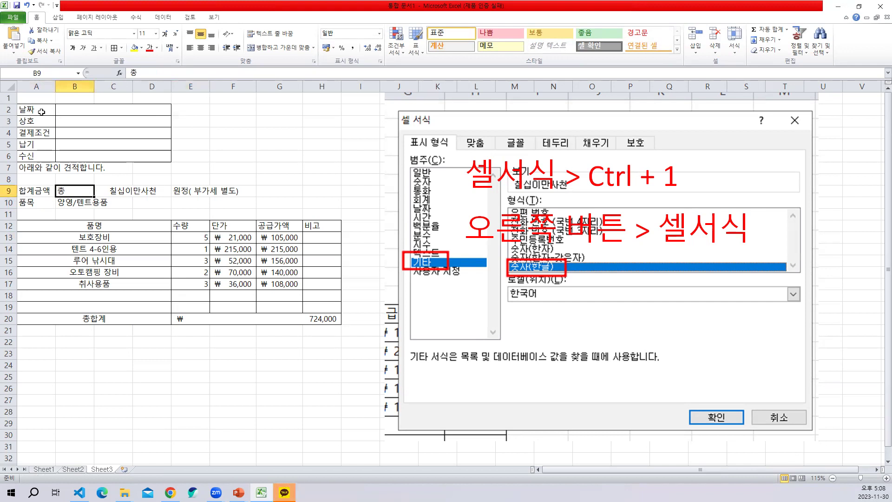
pyautogui.click(103, 111)
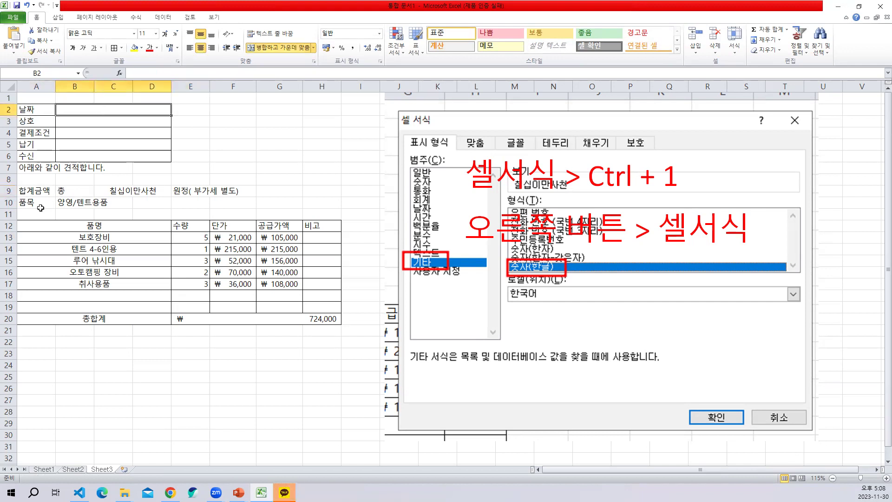
# Step: Apply all borders to the total and item rows, A9:H10
pyautogui.moveTo(34, 189); pyautogui.dragTo(328, 201)
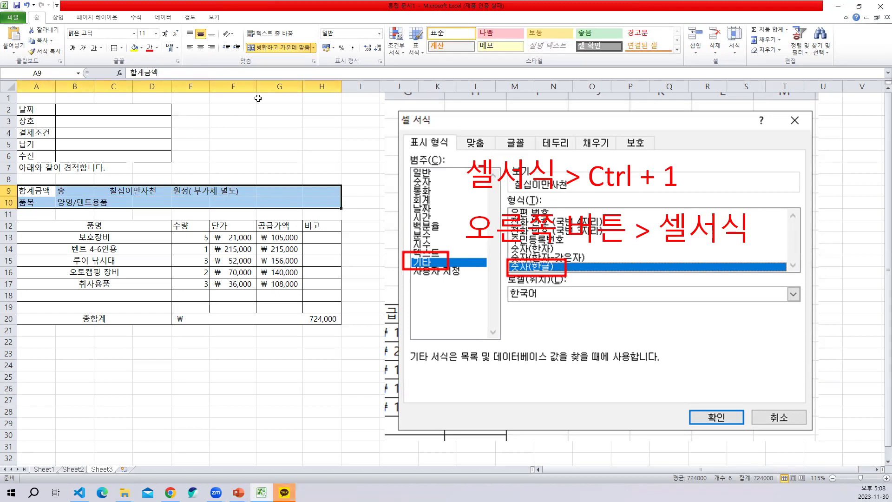
pyautogui.click(114, 48)
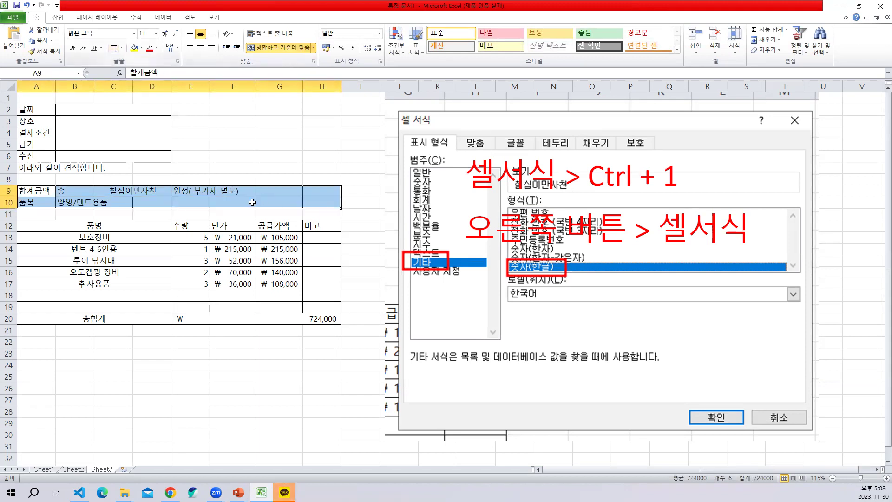
pyautogui.click(213, 295)
# Step: Merge and center E9:H9 for the 원정( 부가세 별도) text and B10:H10 for the item category
pyautogui.moveTo(191, 191); pyautogui.dragTo(334, 191)
pyautogui.click(271, 48)
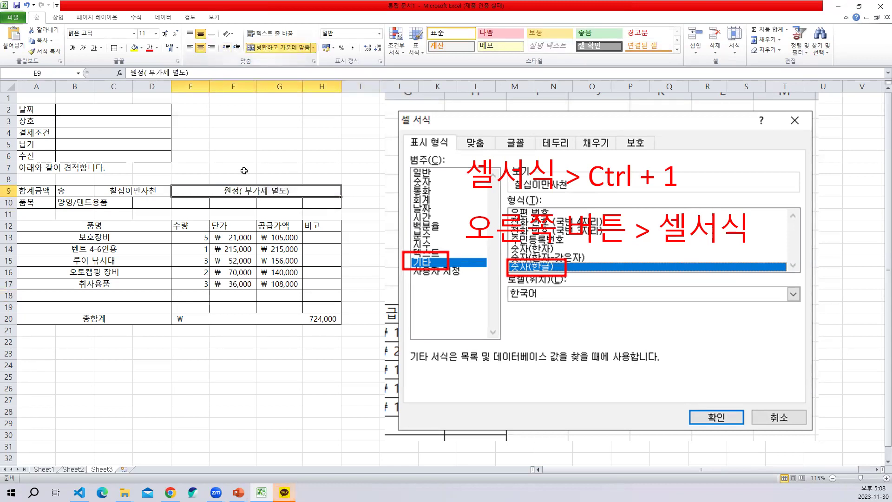
pyautogui.moveTo(94, 202); pyautogui.dragTo(317, 202)
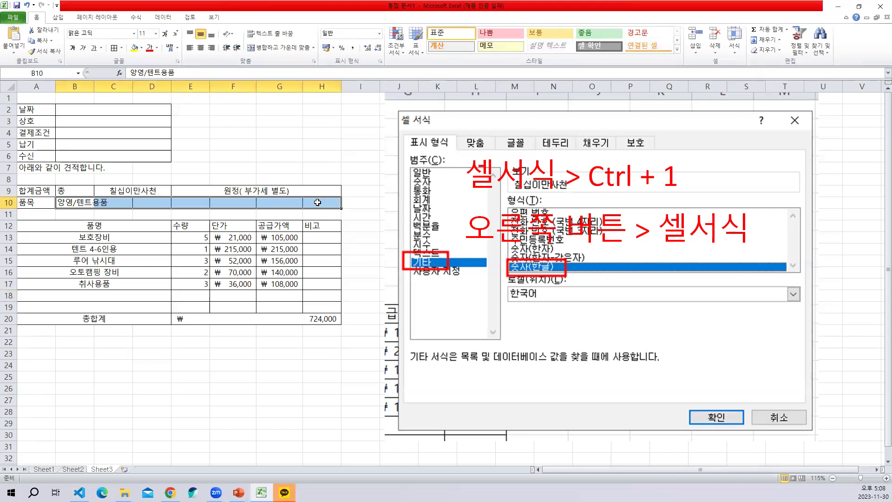
pyautogui.click(280, 47)
# Step: Left-align the merged cells E9 and B10, and right-align the worded total in C9
pyautogui.click(223, 190)
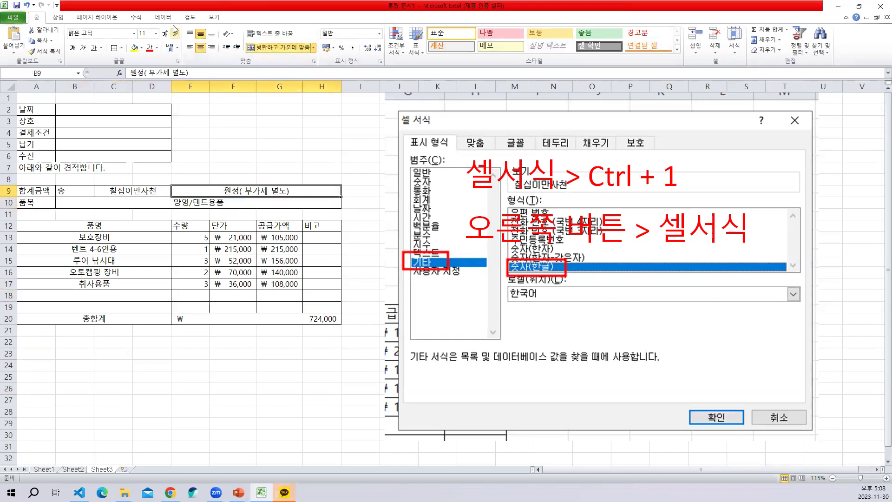
pyautogui.click(190, 48)
pyautogui.click(142, 189)
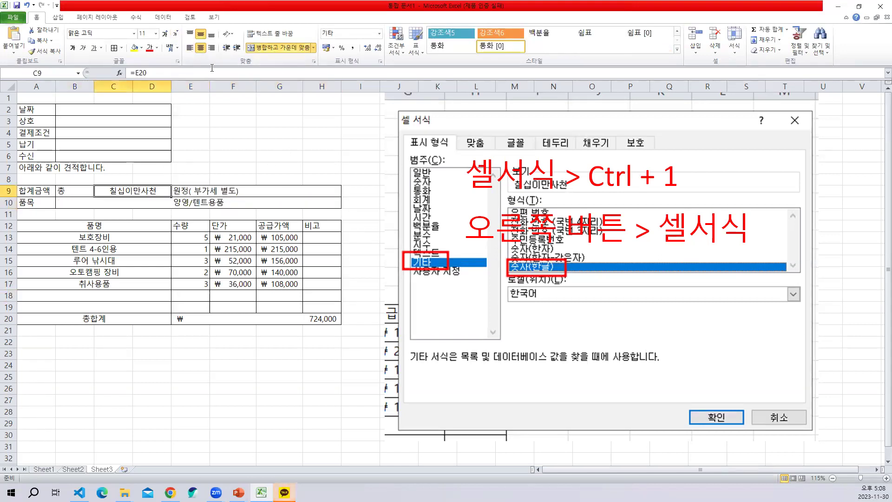
pyautogui.click(212, 48)
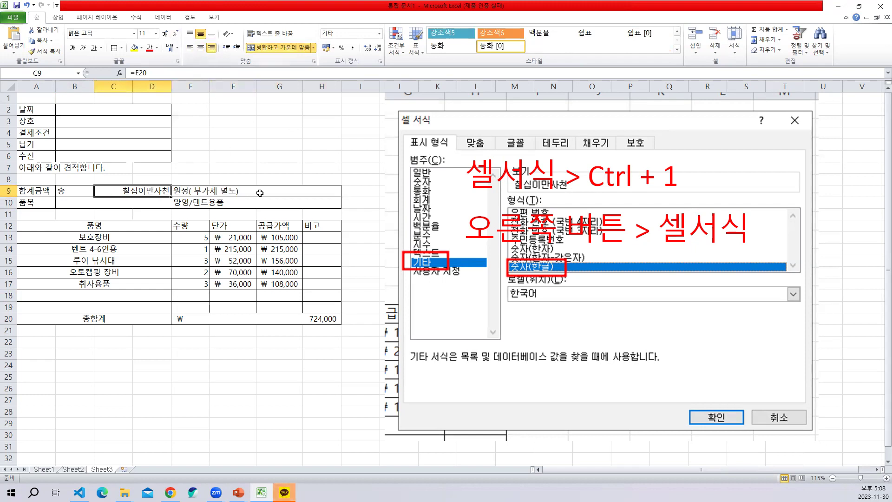
pyautogui.click(178, 204)
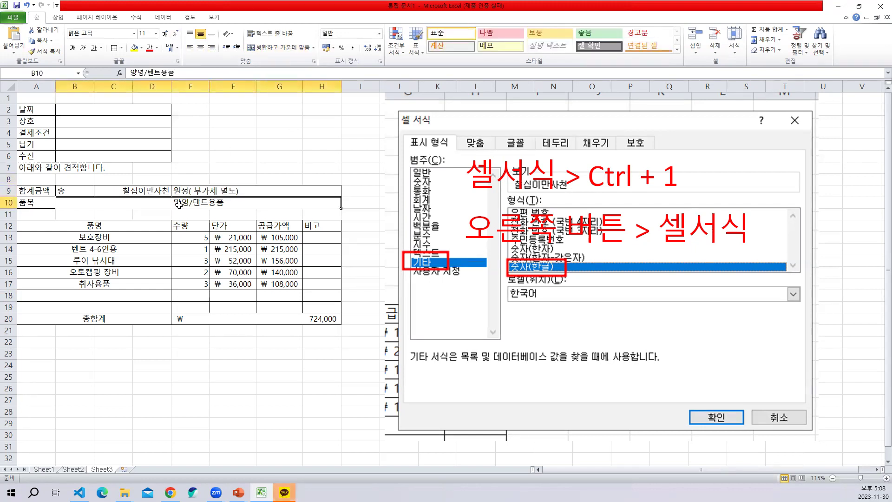
pyautogui.click(190, 47)
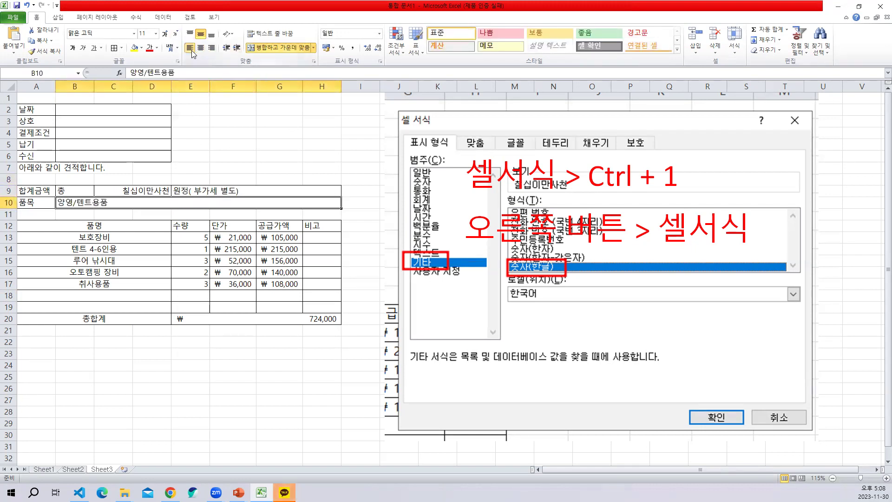
pyautogui.click(283, 132)
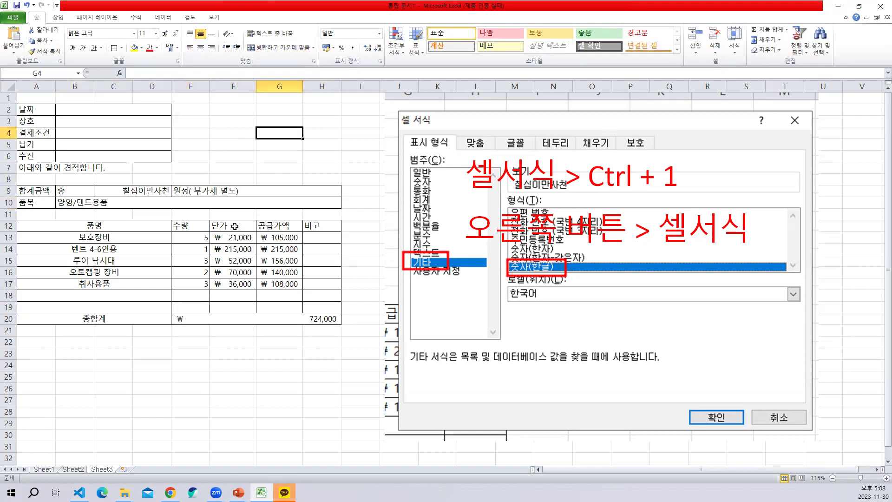
# Step: Remove the inner vertical borders from B9:H9, capturing the border settings dialog as a picture while it is open
pyautogui.moveTo(72, 194); pyautogui.dragTo(184, 194)
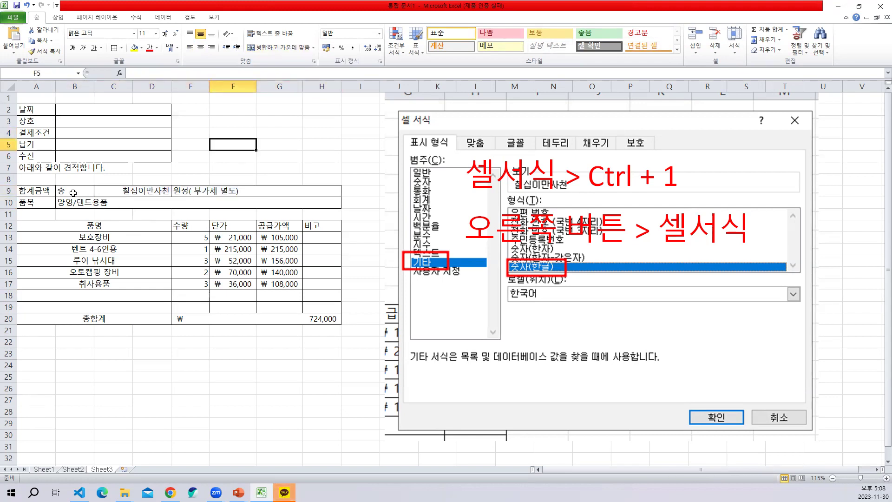
pyautogui.click(214, 192)
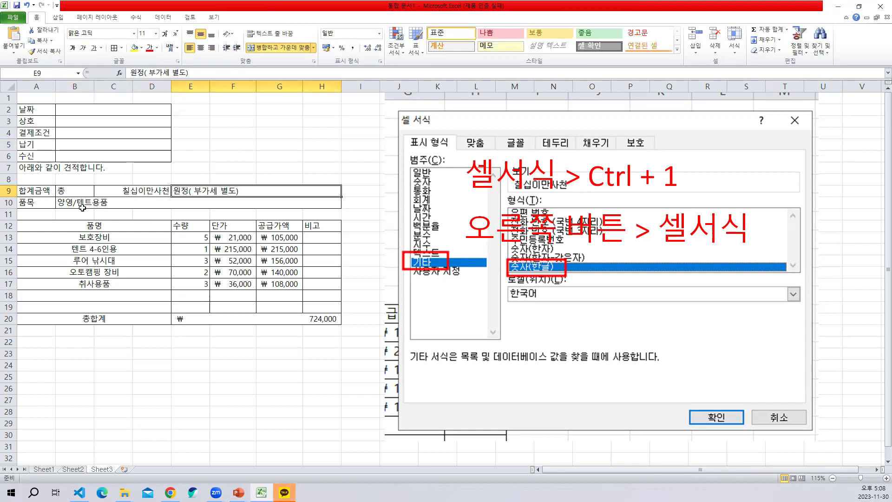
pyautogui.moveTo(65, 193); pyautogui.dragTo(185, 193)
pyautogui.rightClick(142, 193)
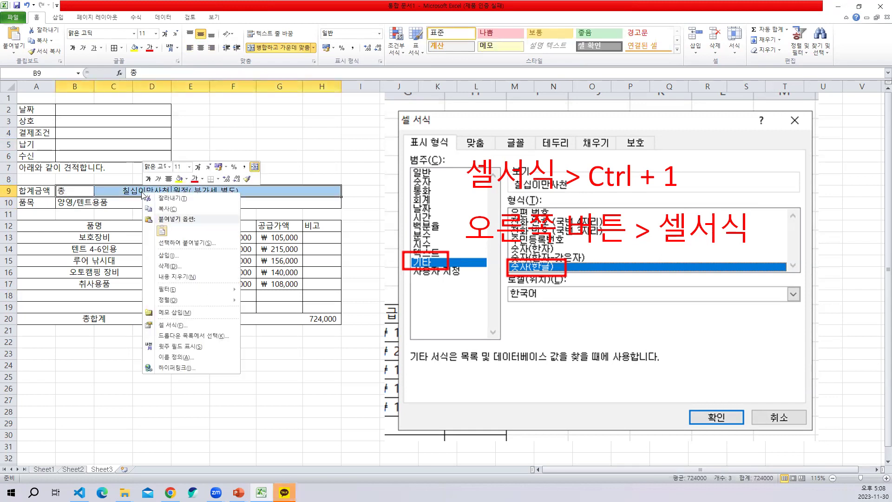
pyautogui.click(177, 324)
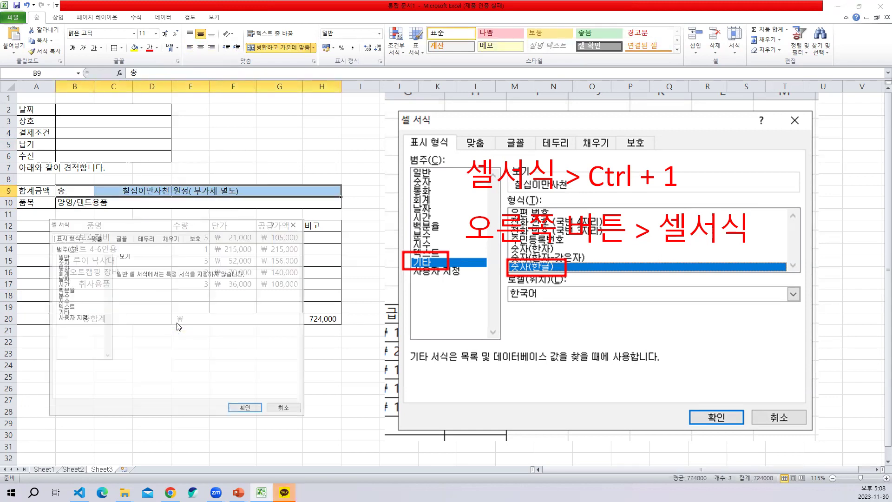
pyautogui.click(140, 238)
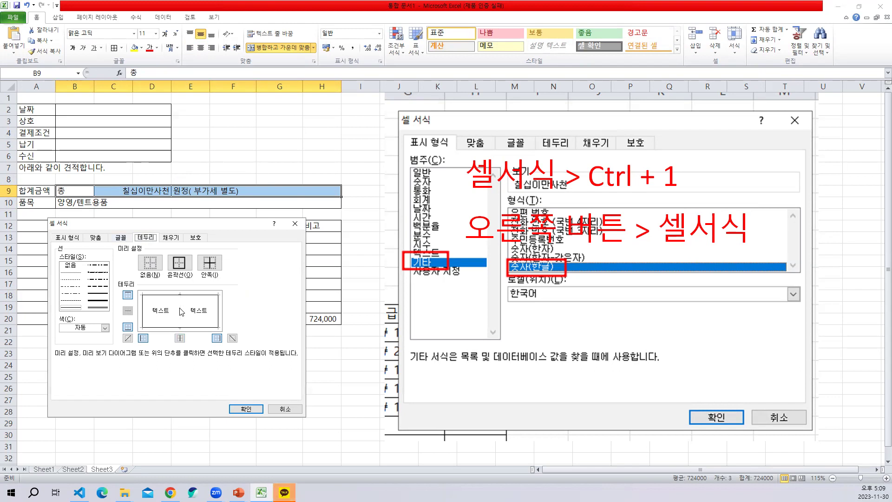
pyautogui.hotkey('ctrl', 'shift', 'c')
pyautogui.moveTo(44, 210); pyautogui.dragTo(315, 437)
pyautogui.click(245, 408)
# Step: Paste the captured border settings picture and place it beside the quotation table, over the earlier number format guide
pyautogui.click(21, 17)
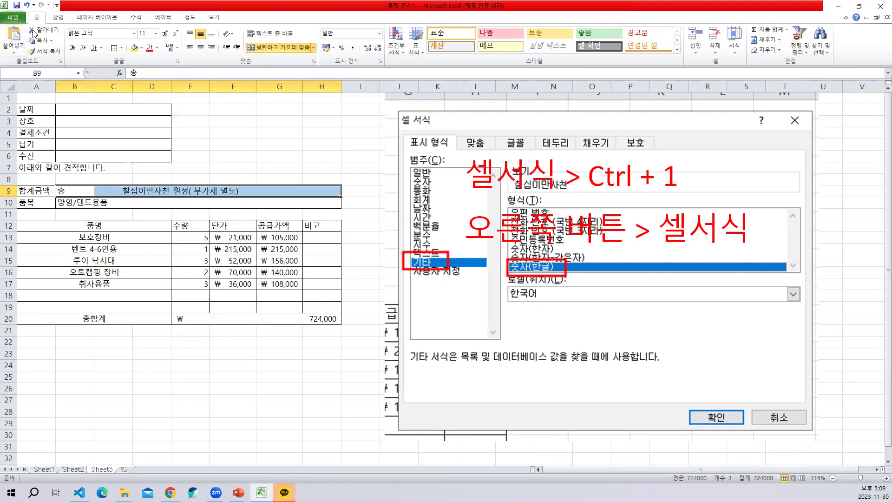
pyautogui.click(7, 19)
pyautogui.click(260, 140)
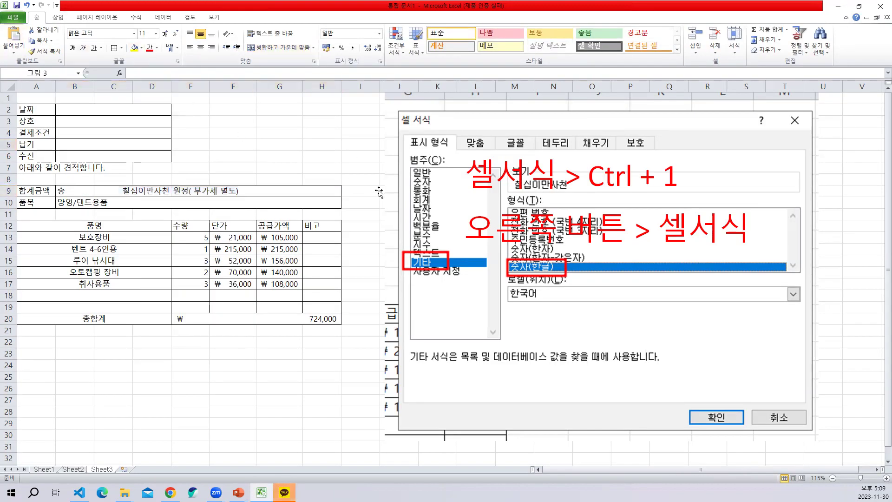
pyautogui.hotkey('ctrl', 'v')
pyautogui.moveTo(416, 155); pyautogui.dragTo(492, 151)
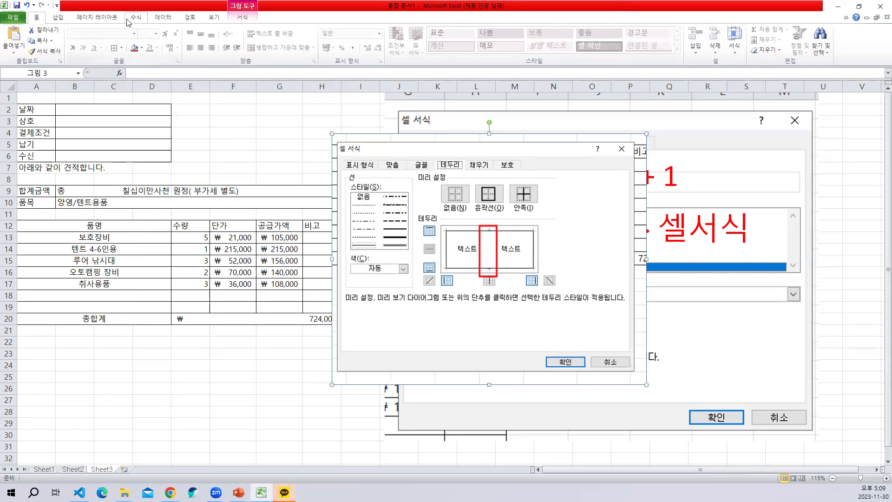
# Step: Insert a text box reading 클릭 and place it over the red-marked vertical divider in the border settings picture
pyautogui.click(57, 17)
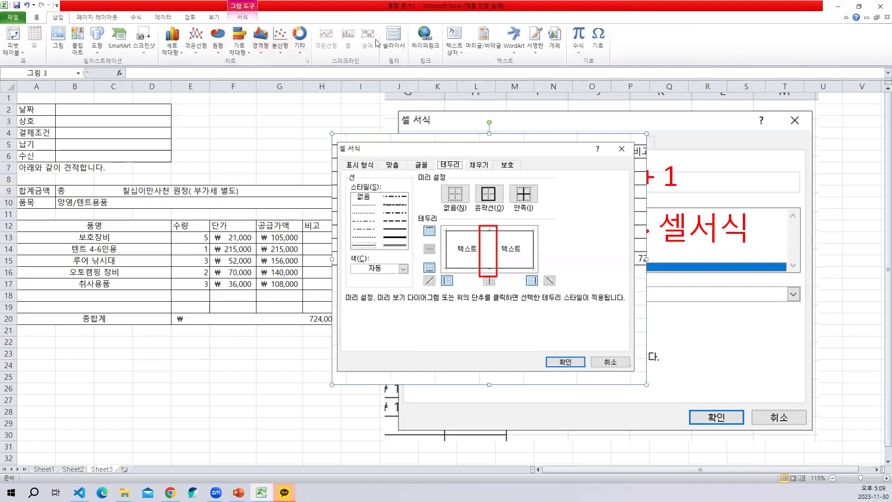
pyautogui.click(451, 47)
pyautogui.click(489, 245)
pyautogui.write('클릭')
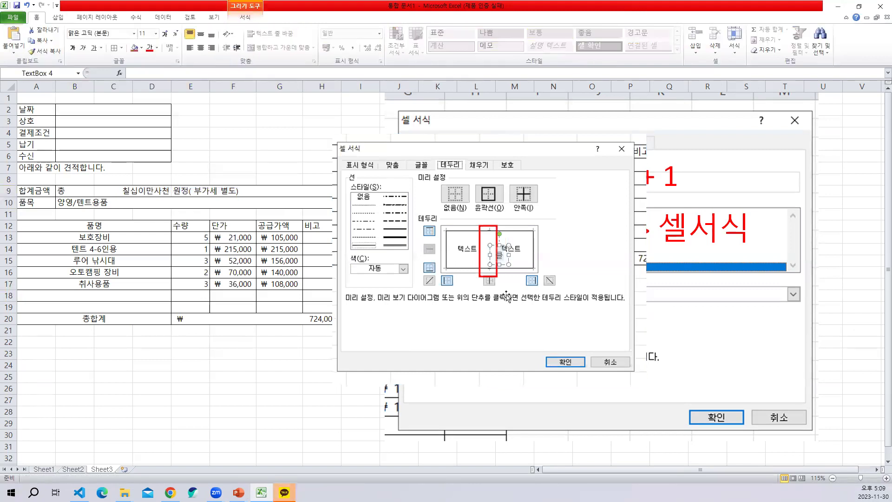
pyautogui.moveTo(492, 253); pyautogui.dragTo(502, 224)
pyautogui.click(209, 366)
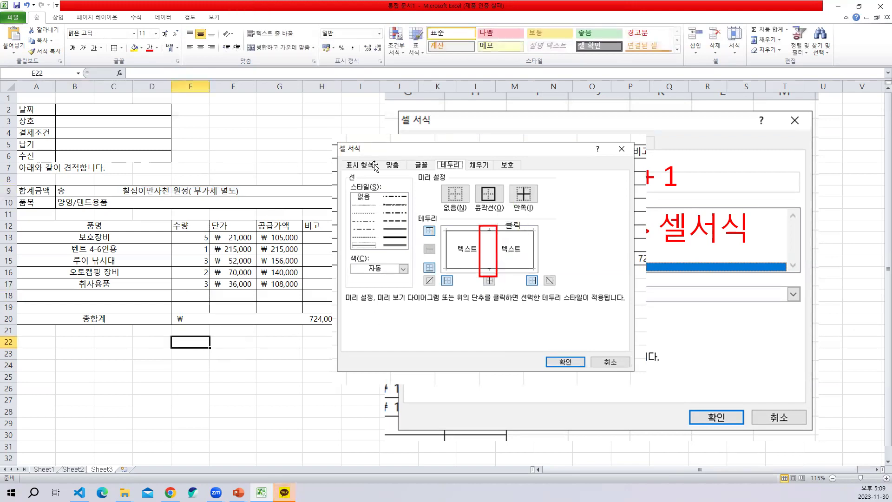
pyautogui.click(513, 225)
pyautogui.moveTo(512, 224); pyautogui.dragTo(494, 249)
# Step: Move the border settings picture and its 클릭 text box together to the right, clear of the quotation table
pyautogui.click(529, 163)
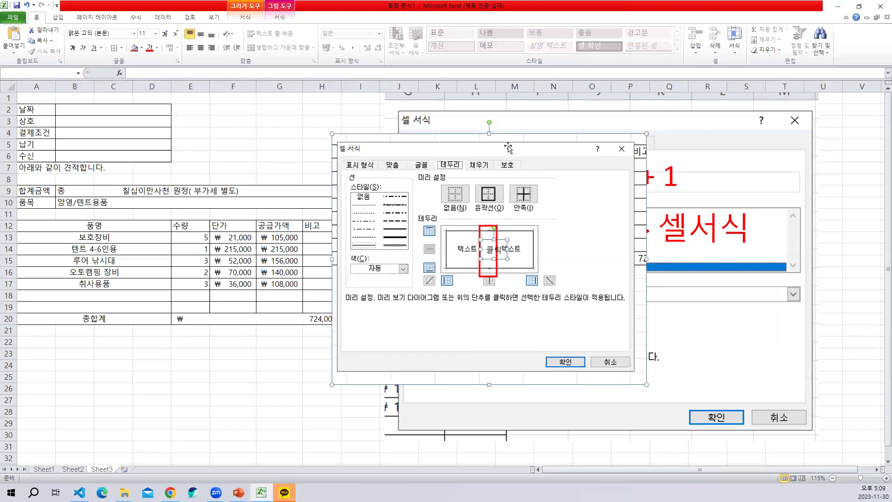
pyautogui.moveTo(513, 151); pyautogui.dragTo(591, 151)
pyautogui.click(227, 133)
pyautogui.click(239, 333)
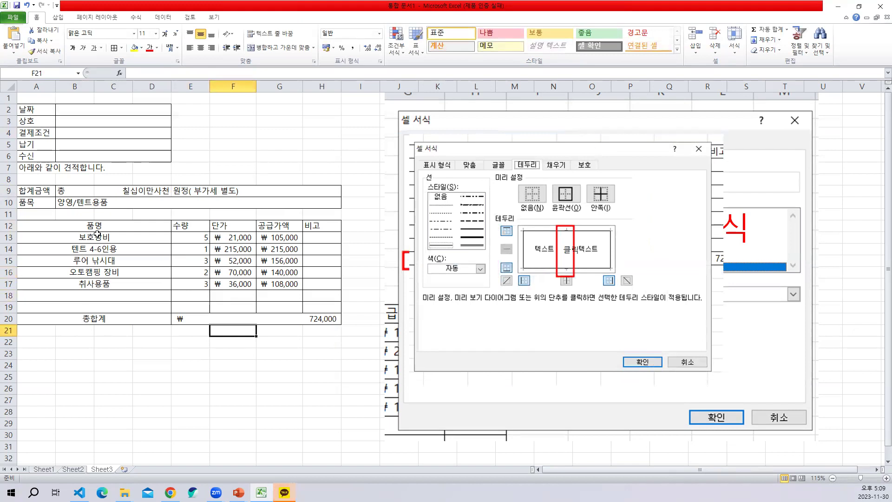
# Step: Left-align the product names in A13:A17
pyautogui.click(84, 225)
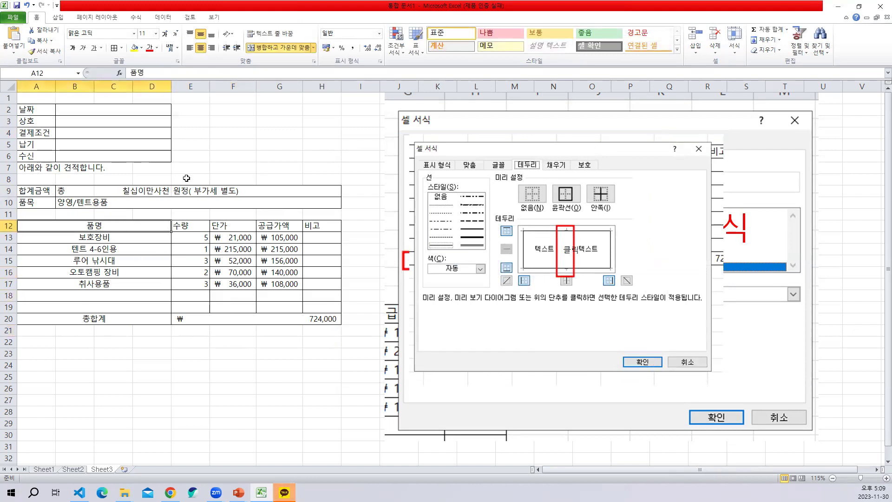
pyautogui.moveTo(93, 237); pyautogui.dragTo(93, 283)
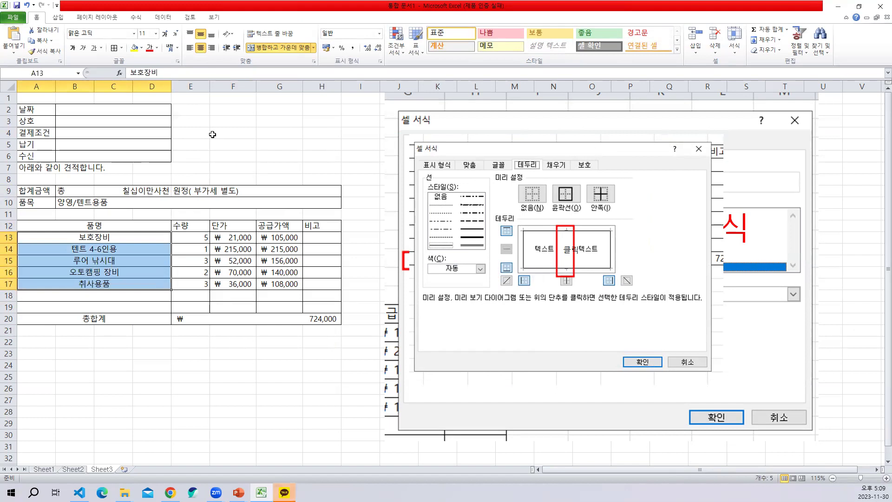
pyautogui.click(188, 48)
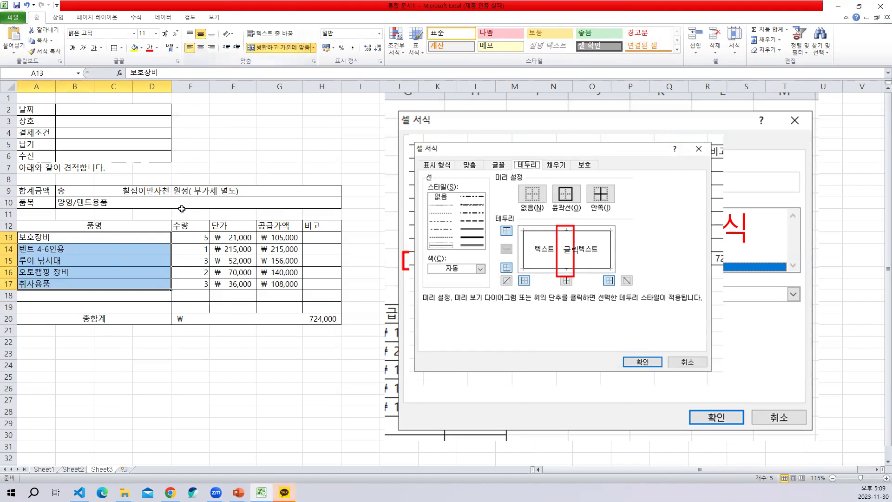
pyautogui.click(126, 352)
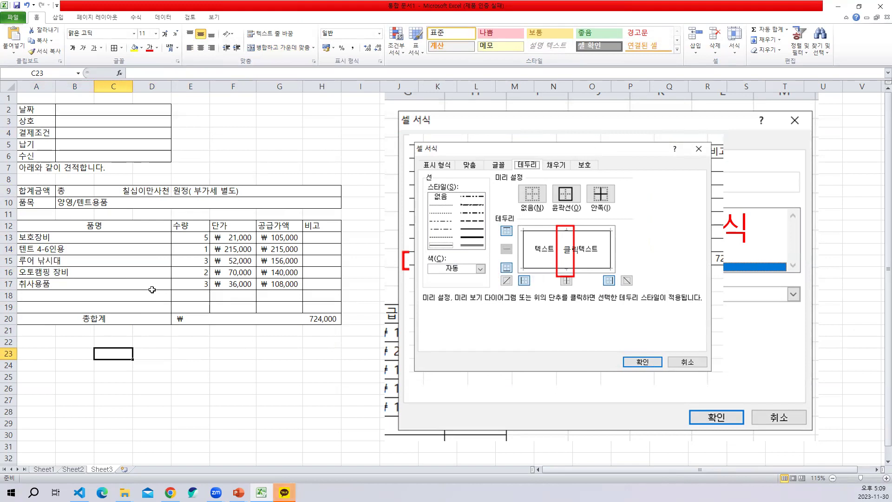
# Step: Check the quotation slide in PowerPoint, and remove the inner horizontal borders from A13:H19 in Excel, capturing the border settings as a picture
pyautogui.click(239, 492)
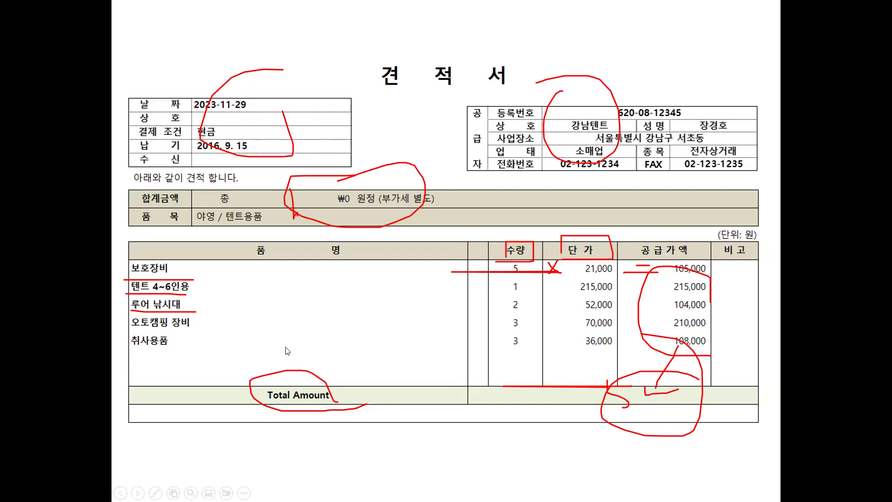
pyautogui.hotkey('alt', 'Tab')
pyautogui.moveTo(50, 238); pyautogui.dragTo(328, 308)
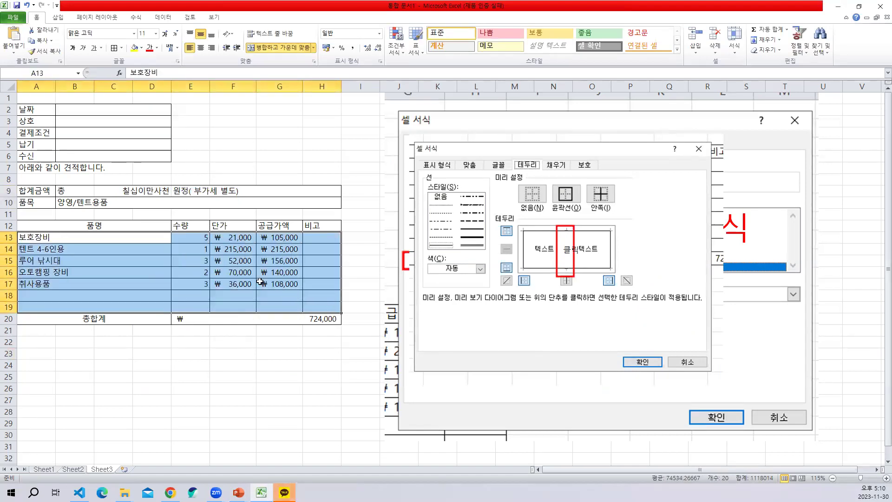
pyautogui.rightClick(195, 271)
pyautogui.click(224, 401)
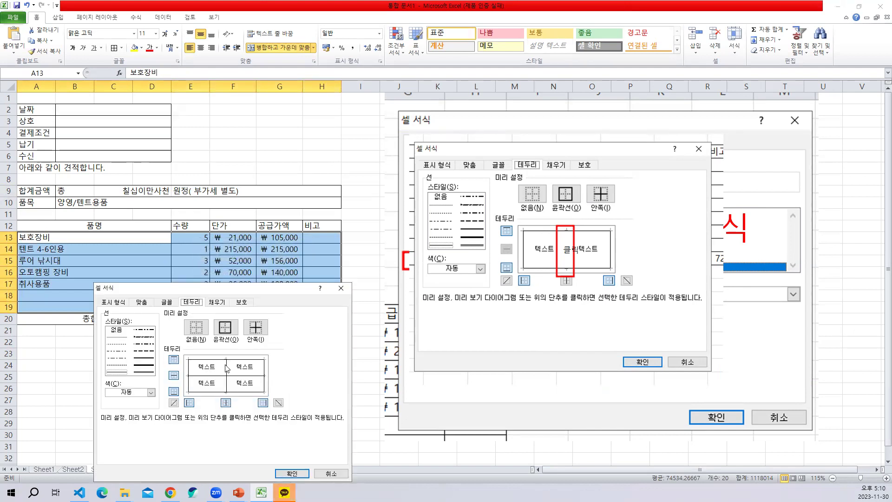
pyautogui.press('Print')
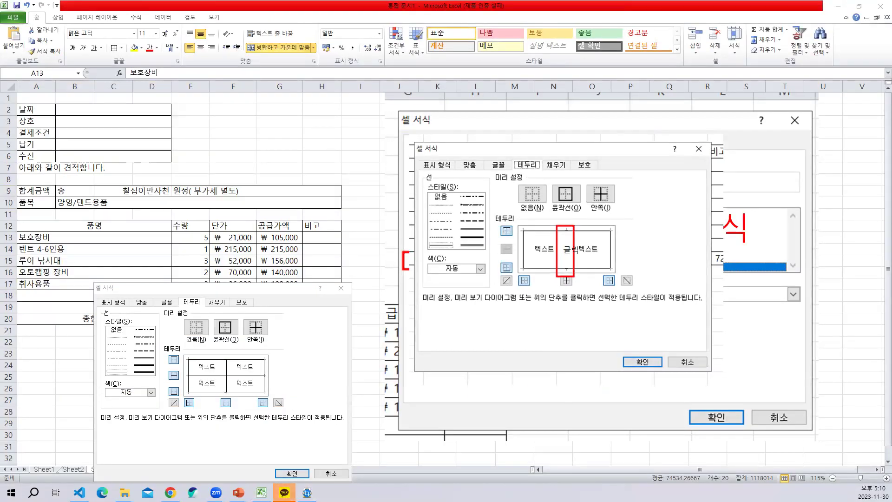
pyautogui.press('Escape')
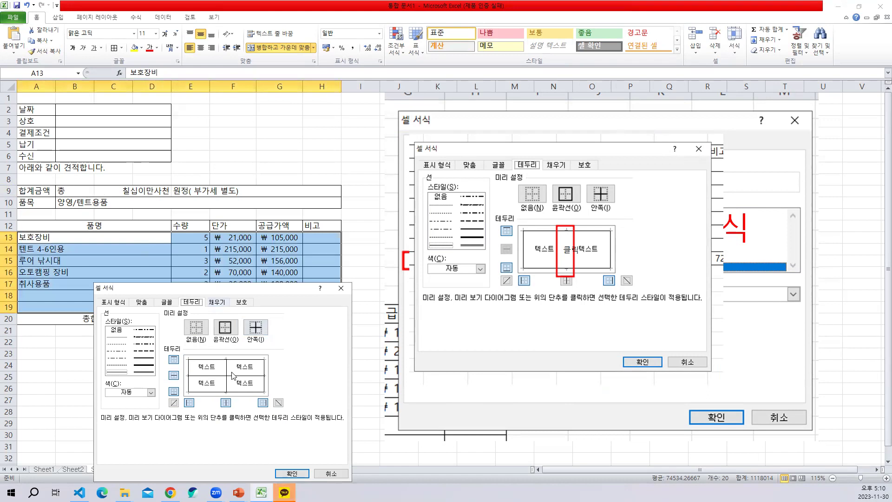
pyautogui.click(292, 472)
pyautogui.click(129, 213)
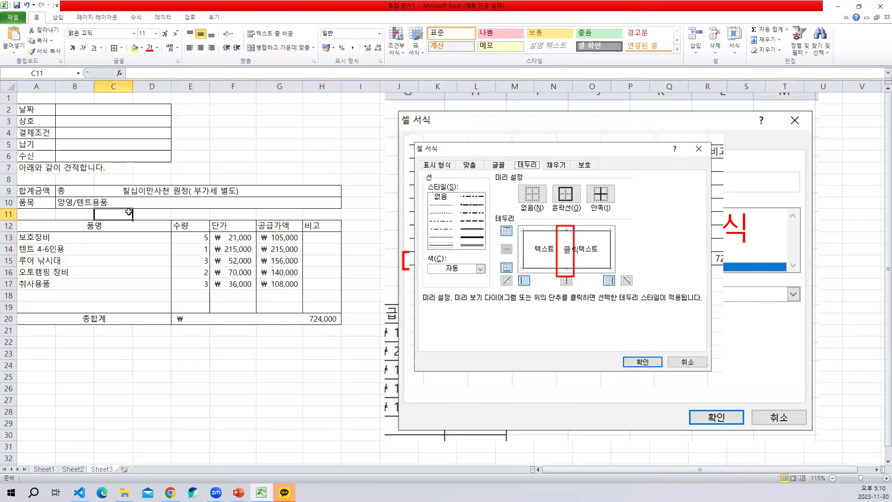
pyautogui.click(13, 26)
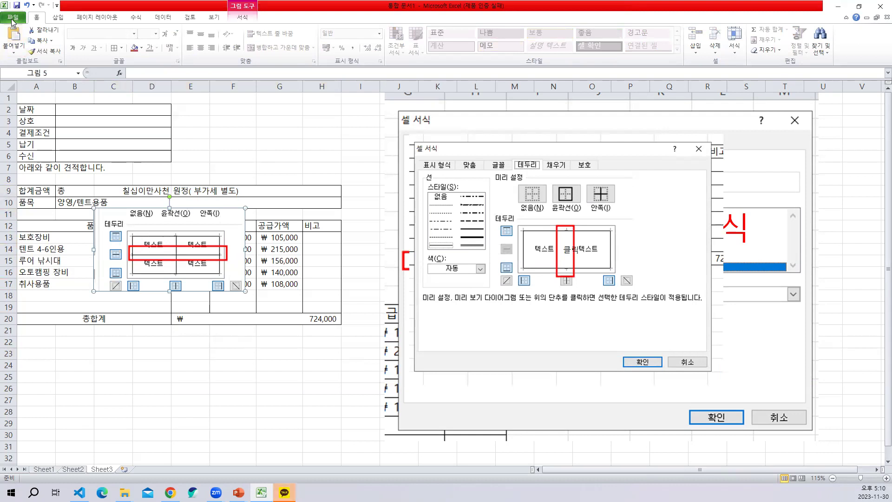
pyautogui.hotkey('ctrl', 'z')
pyautogui.click(18, 19)
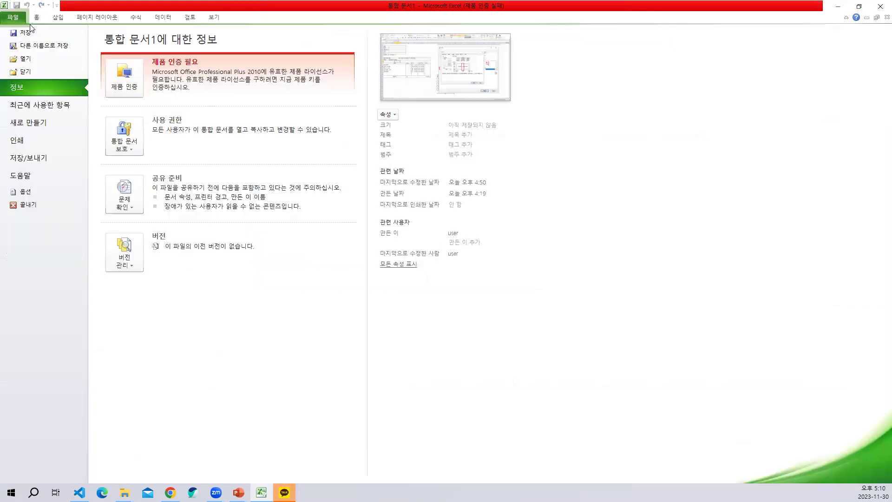
pyautogui.click(23, 18)
# Step: Paste the red-marked horizontal border picture and enlarge it over the upper part of the earlier border settings picture
pyautogui.click(335, 151)
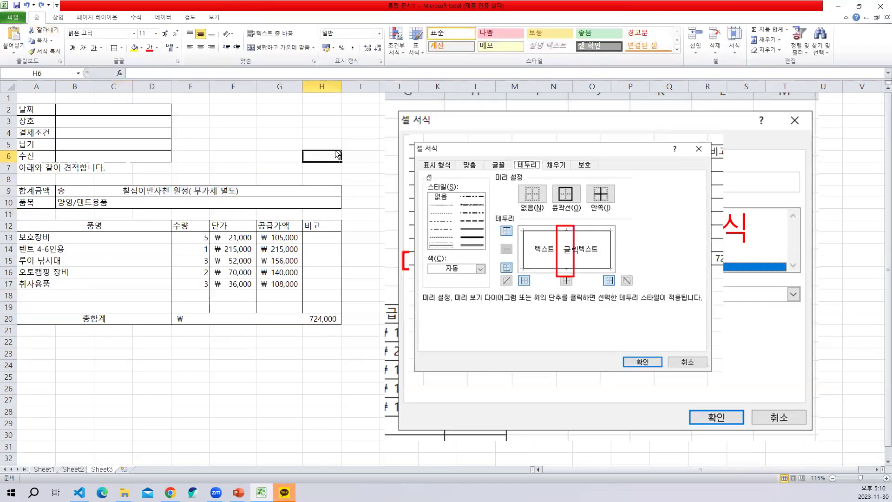
pyautogui.hotkey('ctrl', 'v')
pyautogui.moveTo(415, 197); pyautogui.dragTo(522, 169)
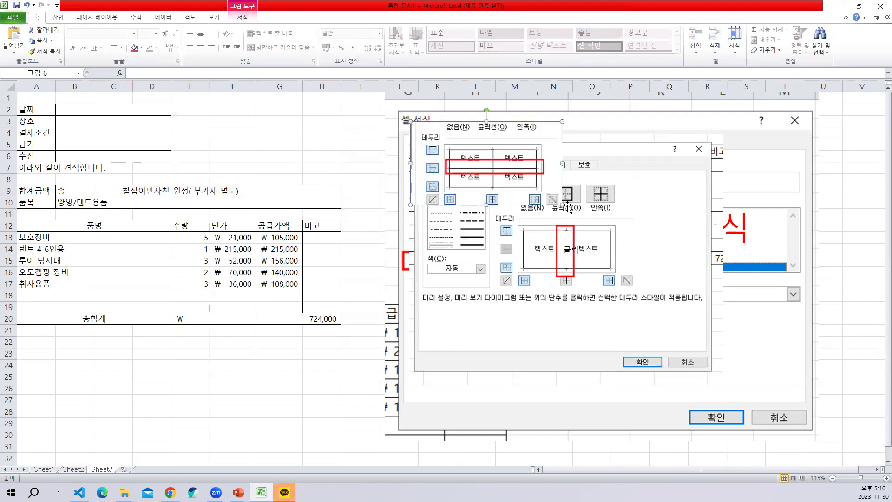
pyautogui.moveTo(562, 203); pyautogui.dragTo(689, 277)
pyautogui.click(221, 341)
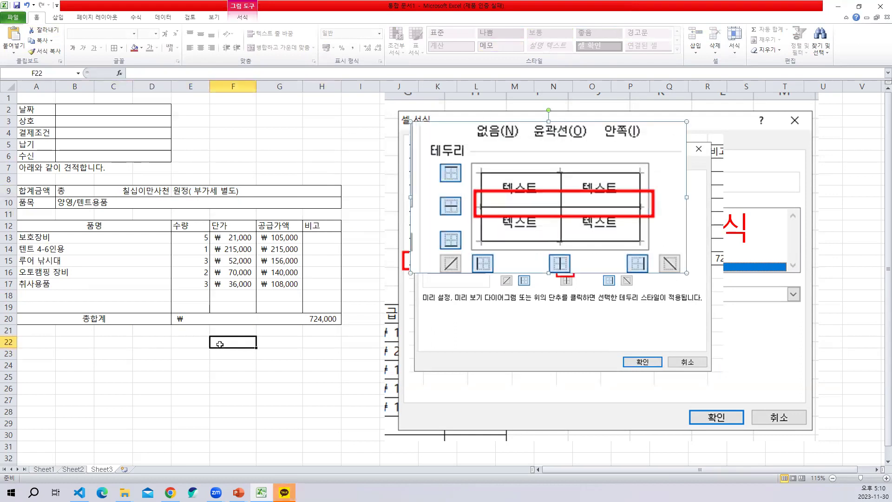
pyautogui.click(85, 258)
pyautogui.click(106, 239)
pyautogui.click(107, 251)
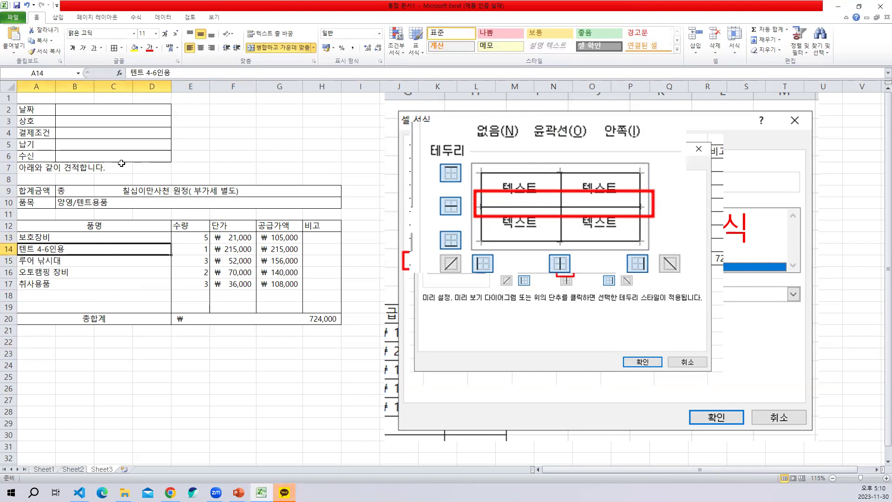
# Step: Hide the gridlines of Sheet3
pyautogui.click(213, 19)
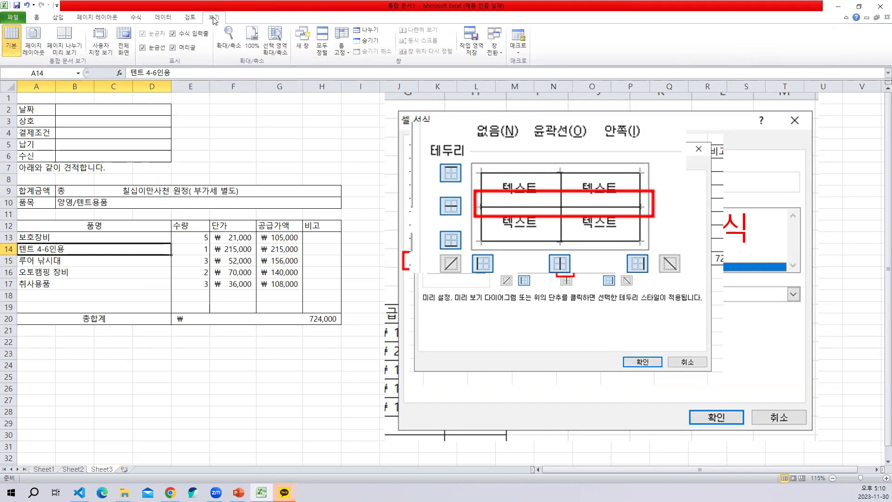
pyautogui.click(143, 48)
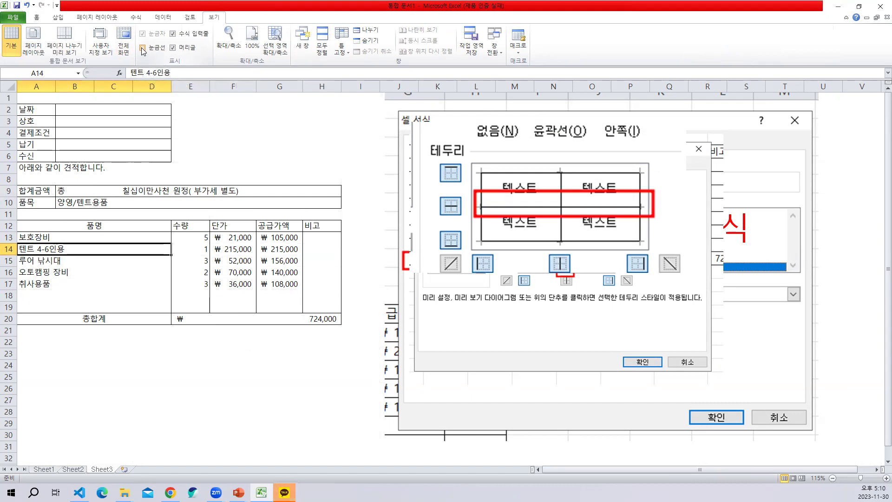
pyautogui.click(142, 49)
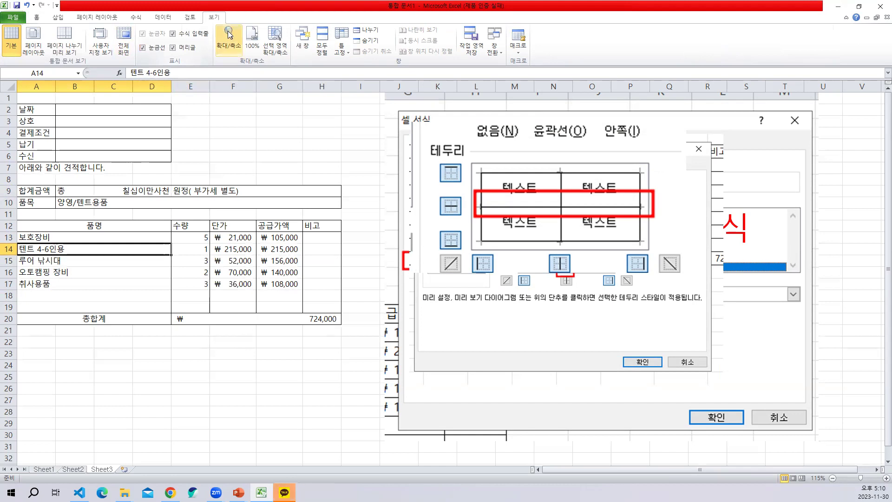
pyautogui.click(146, 50)
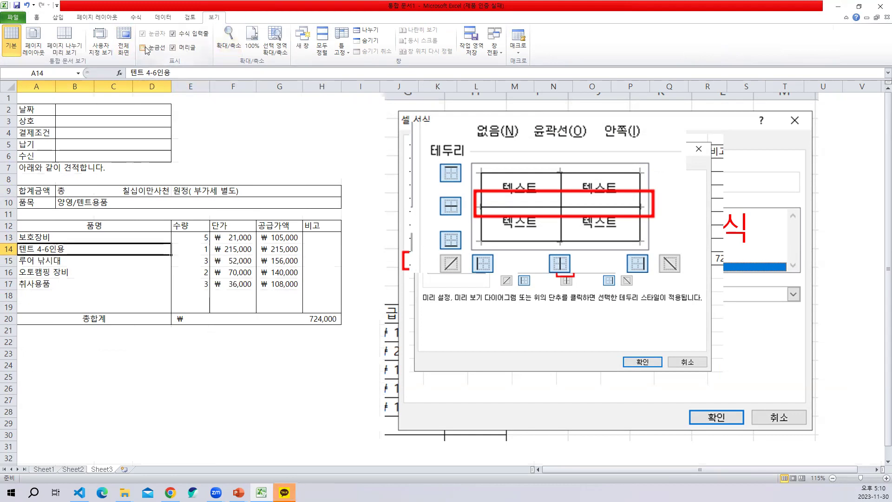
pyautogui.click(215, 379)
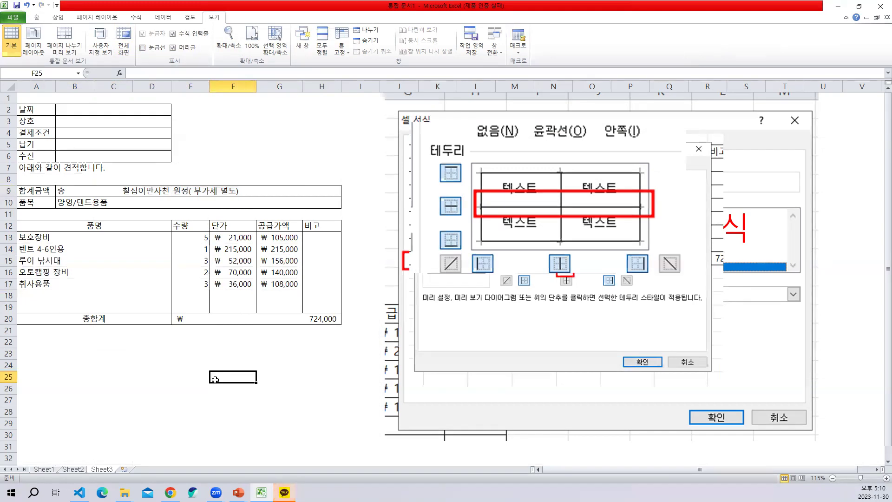
# Step: Fill the 합계금액 label cell A9 with light green
pyautogui.click(28, 191)
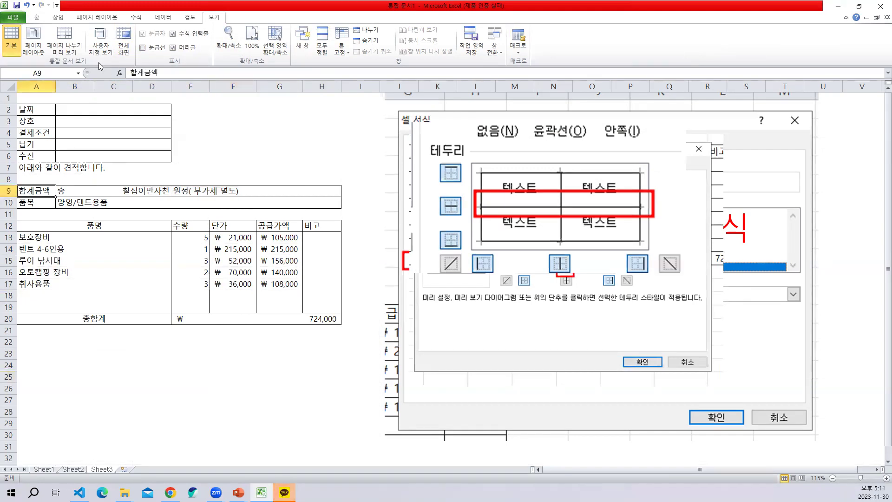
pyautogui.click(37, 17)
pyautogui.click(141, 48)
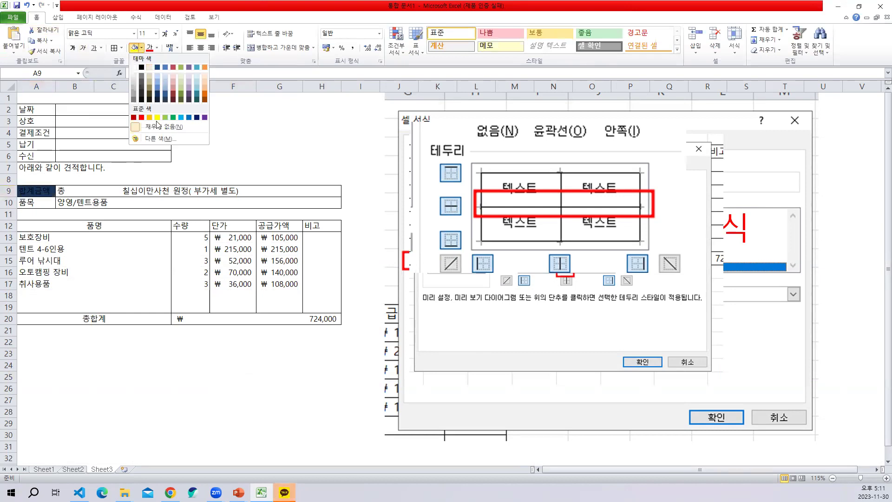
pyautogui.press('Escape')
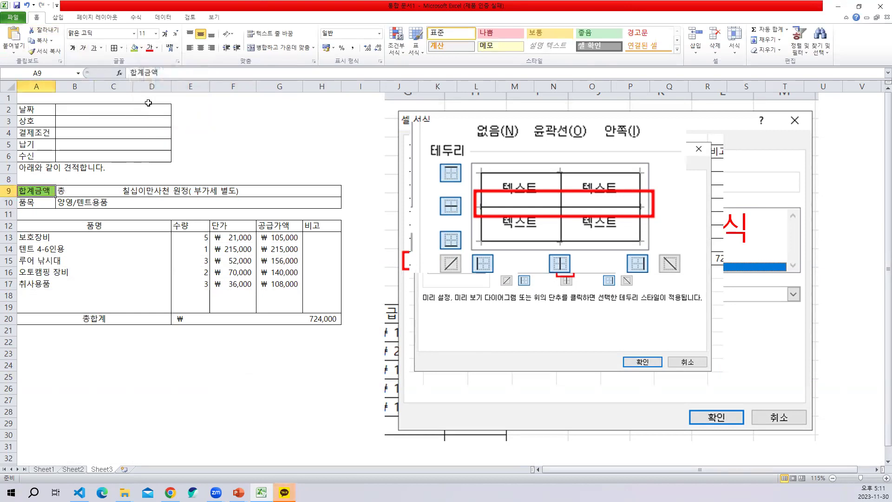
pyautogui.click(141, 48)
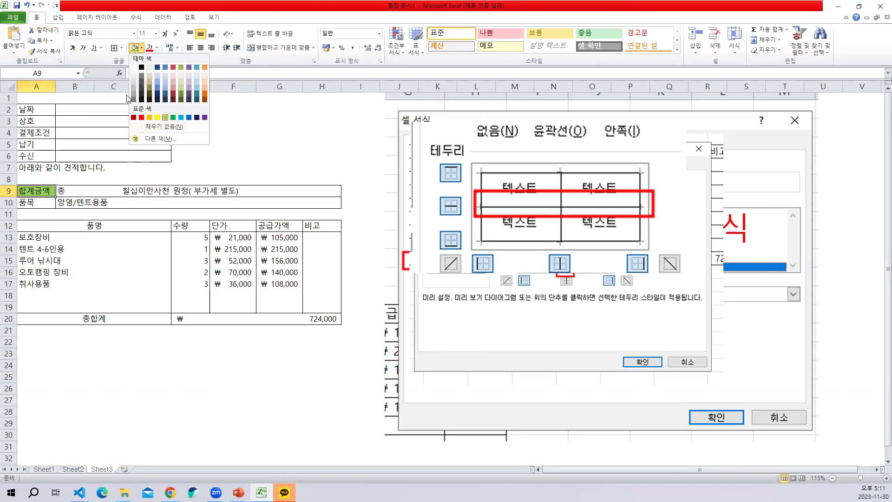
pyautogui.click(165, 117)
# Step: Fill the 합계금액 and 품목 rows, A9:H10, with light gray
pyautogui.moveTo(37, 187); pyautogui.dragTo(175, 204)
pyautogui.click(142, 48)
pyautogui.press('Escape')
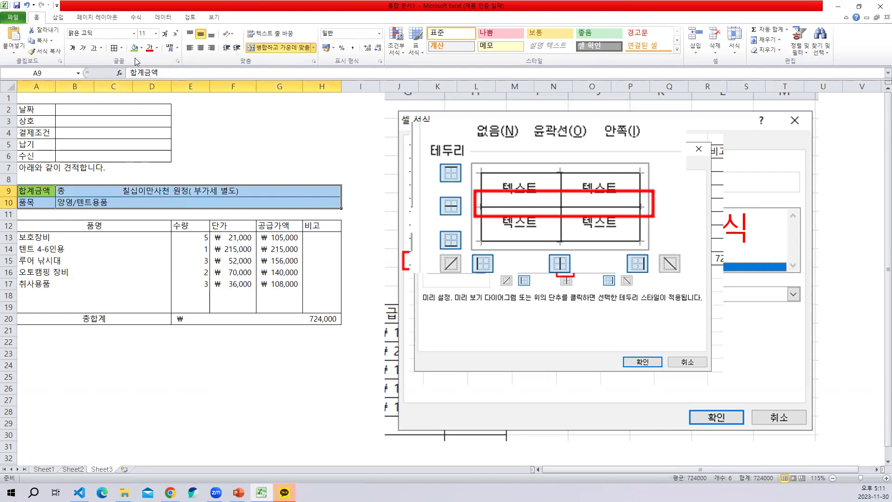
pyautogui.click(141, 48)
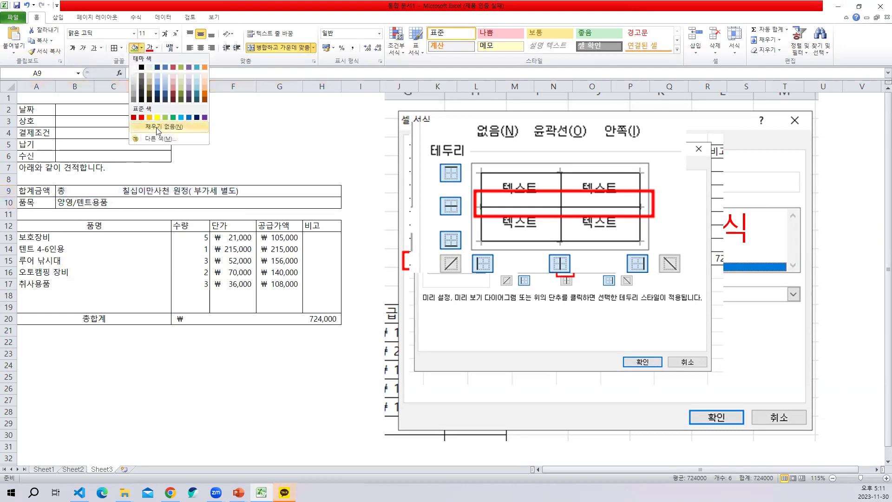
pyautogui.click(134, 82)
# Step: Apply the same light gray fill to the item header row A12:H12 and the 총합계 row A20:H20
pyautogui.moveTo(70, 226); pyautogui.dragTo(325, 226)
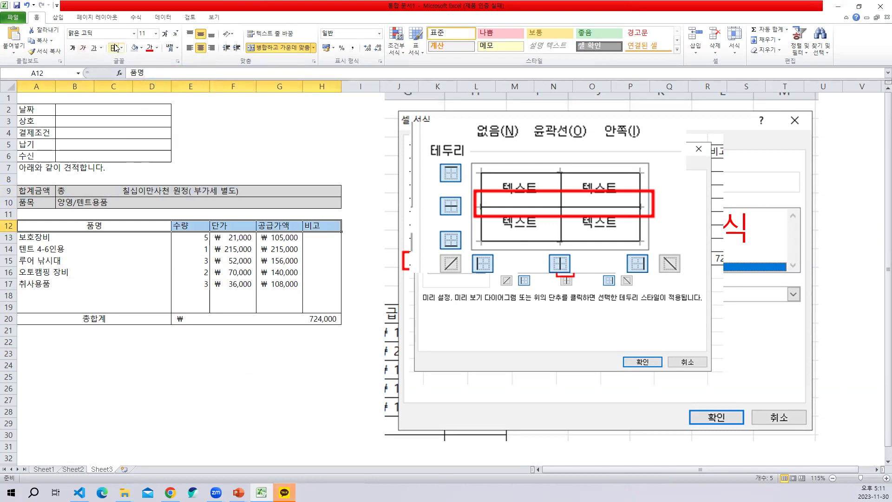
pyautogui.moveTo(100, 318); pyautogui.dragTo(209, 319)
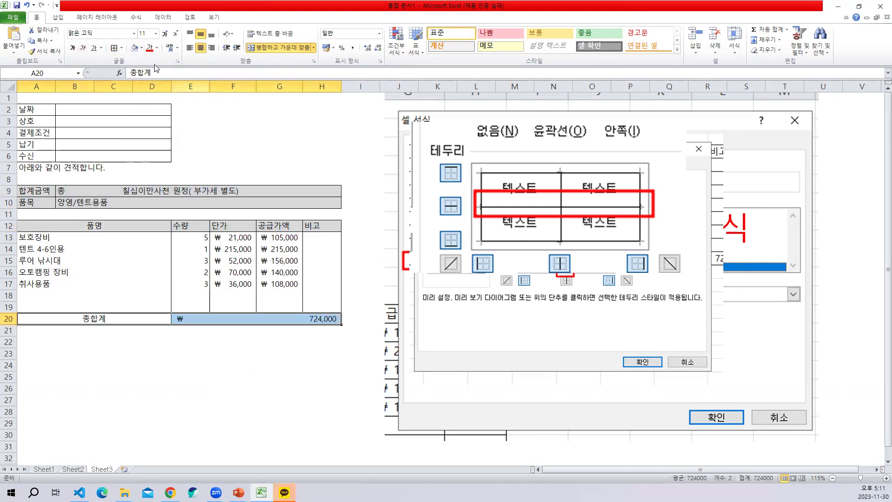
pyautogui.click(135, 47)
pyautogui.click(272, 138)
pyautogui.click(251, 136)
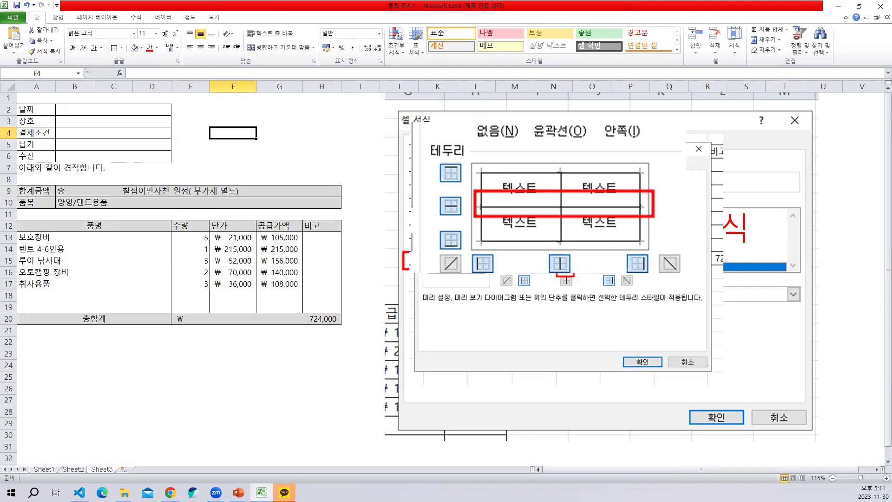
# Step: Switch to the PowerPoint slide show and draw pen lines from the supplier box's column edges down to the item table
pyautogui.hotkey('alt', 'Tab')
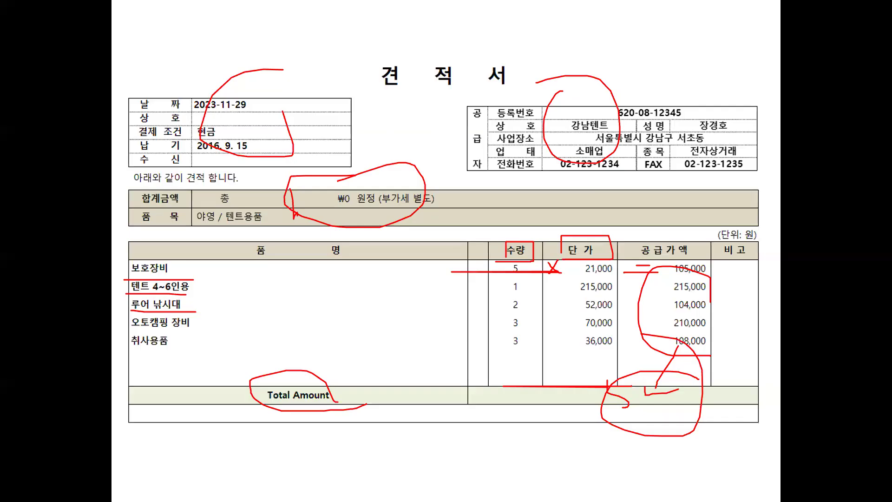
pyautogui.rightClick(556, 190)
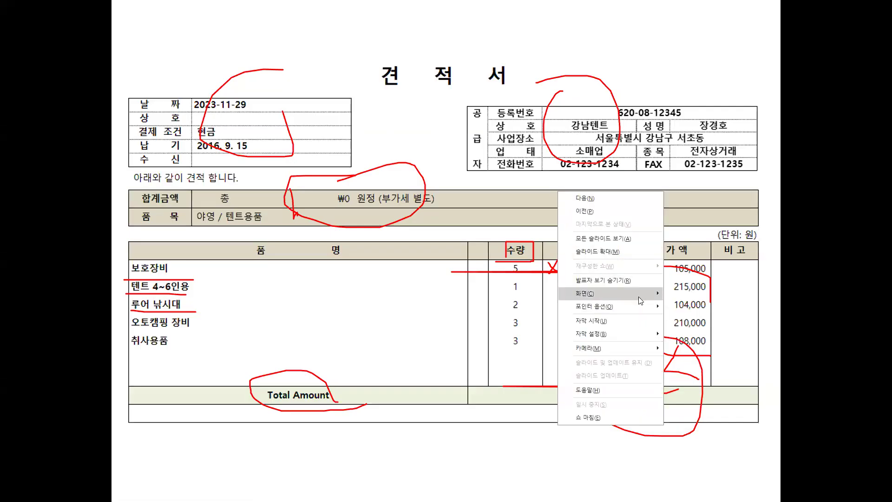
pyautogui.moveTo(640, 300)
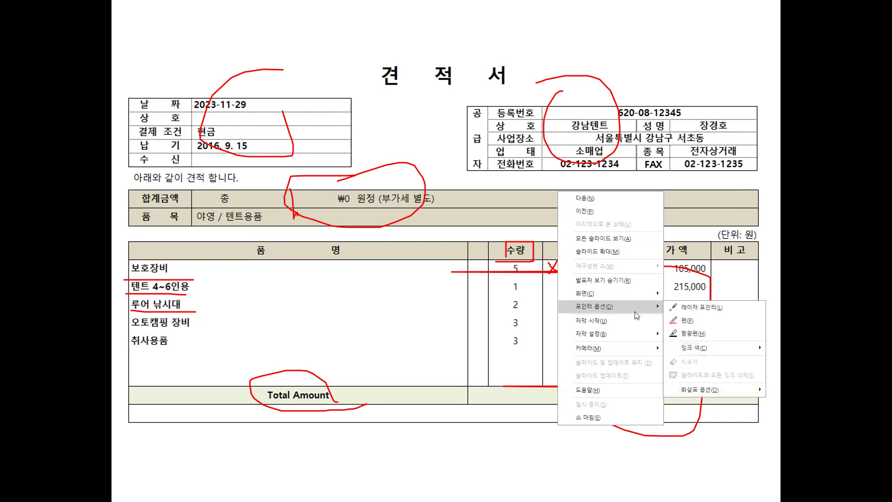
pyautogui.click(701, 323)
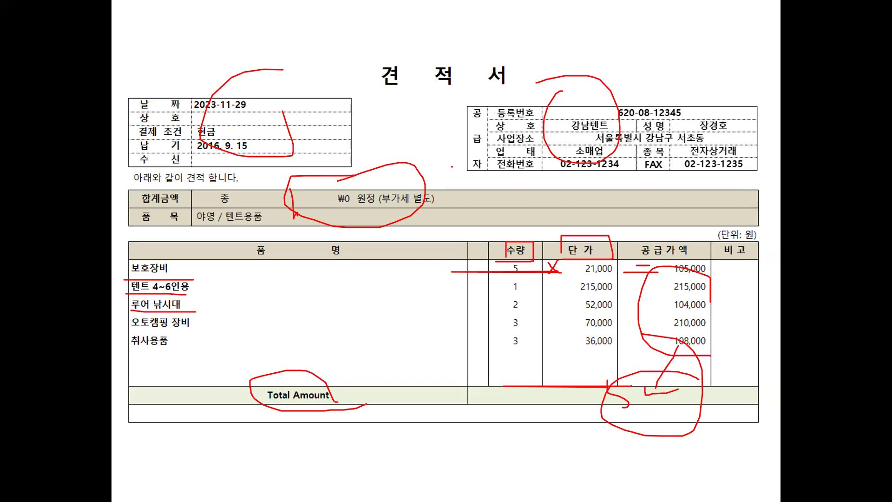
pyautogui.moveTo(467, 168); pyautogui.dragTo(473, 237)
pyautogui.moveTo(483, 170); pyautogui.dragTo(493, 253)
pyautogui.moveTo(533, 170); pyautogui.dragTo(534, 246)
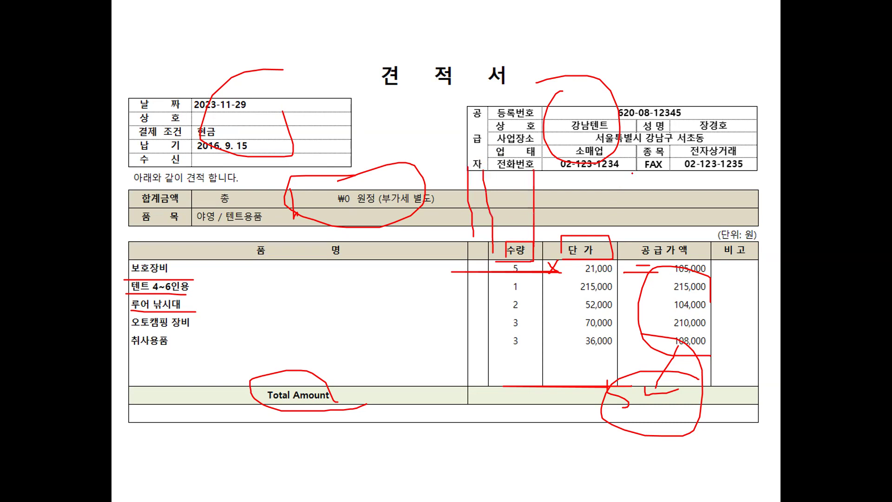
pyautogui.moveTo(635, 171); pyautogui.dragTo(634, 241)
pyautogui.moveTo(664, 170); pyautogui.dragTo(664, 242)
pyautogui.moveTo(667, 169); pyautogui.dragTo(666, 241)
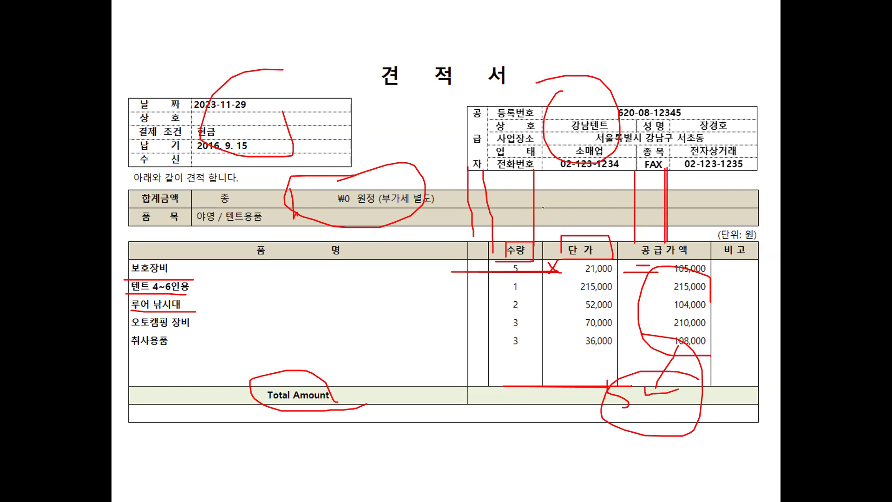
# Step: Draw further vertical pen lines linking the item table's 수량, 단가 and 공급가액 column edges with the supplier box
pyautogui.moveTo(490, 172); pyautogui.dragTo(491, 254)
pyautogui.moveTo(538, 162); pyautogui.dragTo(540, 251)
pyautogui.moveTo(618, 212); pyautogui.dragTo(619, 117)
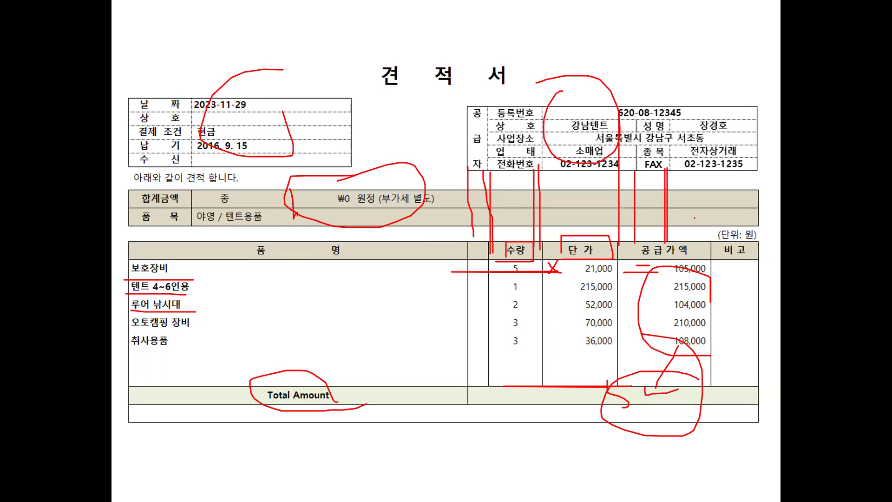
pyautogui.moveTo(716, 250); pyautogui.dragTo(711, 93)
pyautogui.moveTo(739, 94)
pyautogui.mouseDown()
pyautogui.moveTo(483, 96)
pyautogui.moveTo(444, 156)
pyautogui.moveTo(722, 170)
pyautogui.moveTo(745, 112)
pyautogui.mouseUp()
pyautogui.press('Escape')
# Step: Back in Excel, delete the guide pictures and red instruction and 클릭 text boxes beside the quotation table
pyautogui.click(470, 269)
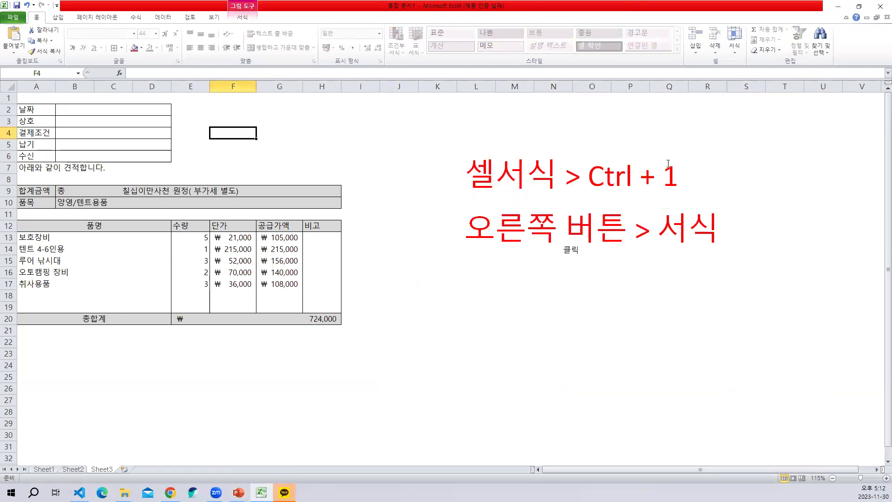
pyautogui.click(668, 164)
pyautogui.press('Delete')
pyautogui.click(568, 246)
pyautogui.click(565, 237)
pyautogui.press('Delete')
pyautogui.click(506, 187)
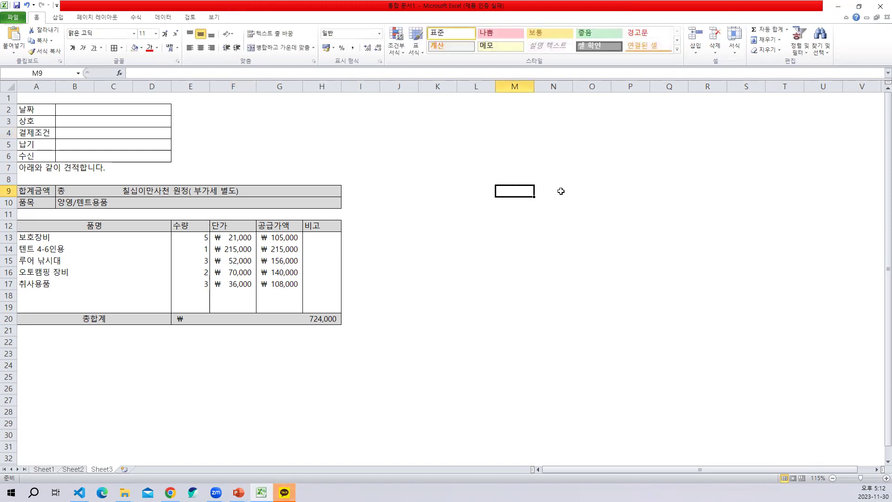
# Step: Show the gridlines of Sheet3 again
pyautogui.click(579, 189)
pyautogui.click(547, 171)
pyautogui.click(214, 17)
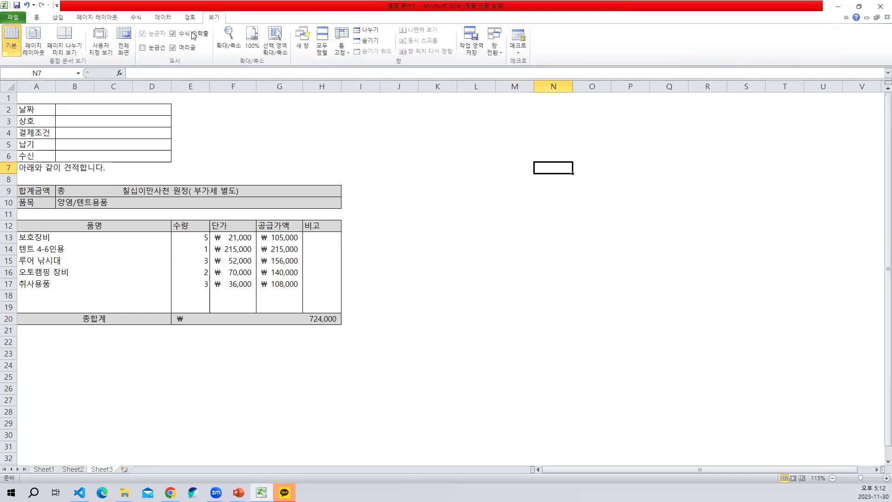
pyautogui.click(143, 47)
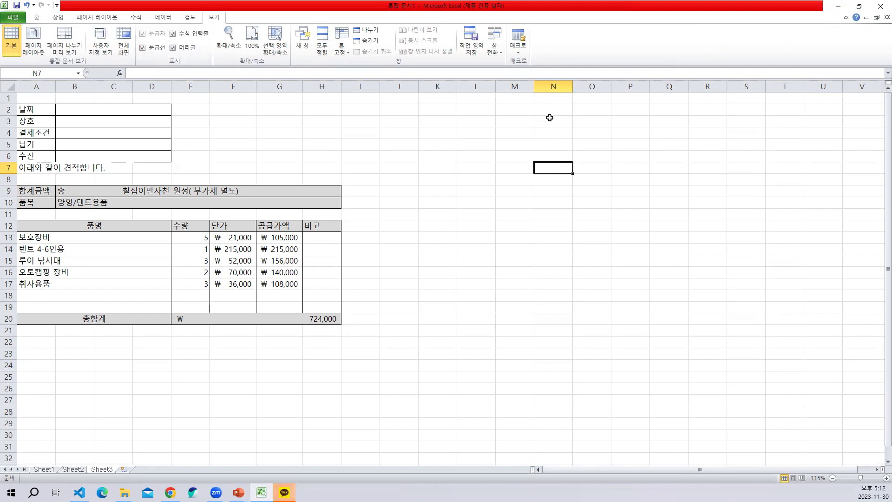
# Step: Merge and center the empty cells N4:N8 into one tall cell
pyautogui.click(545, 102)
pyautogui.click(547, 129)
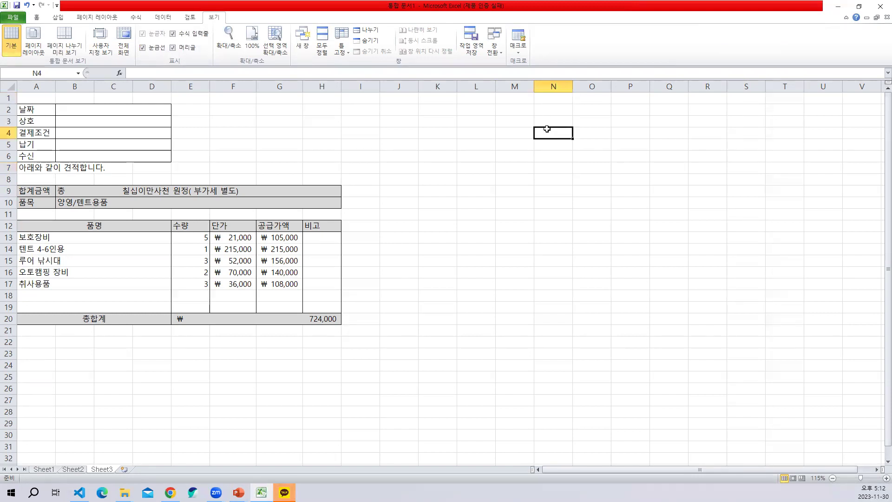
pyautogui.moveTo(547, 133); pyautogui.dragTo(554, 174)
pyautogui.click(36, 17)
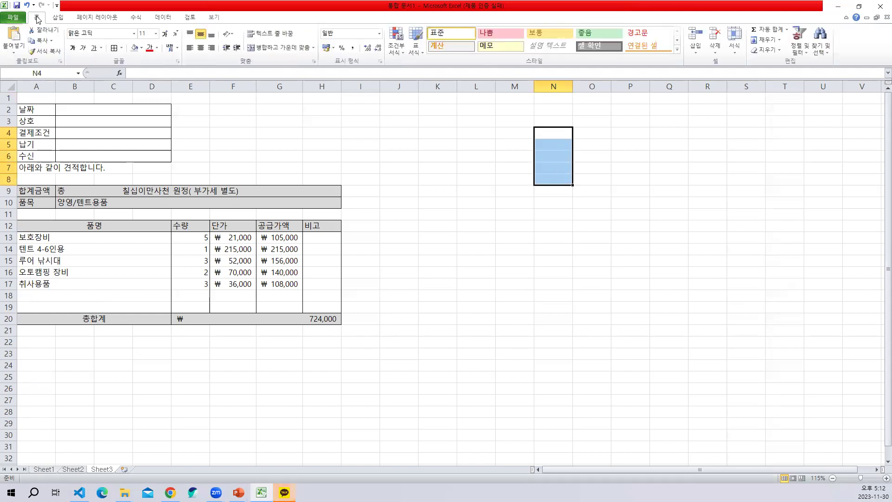
pyautogui.click(272, 48)
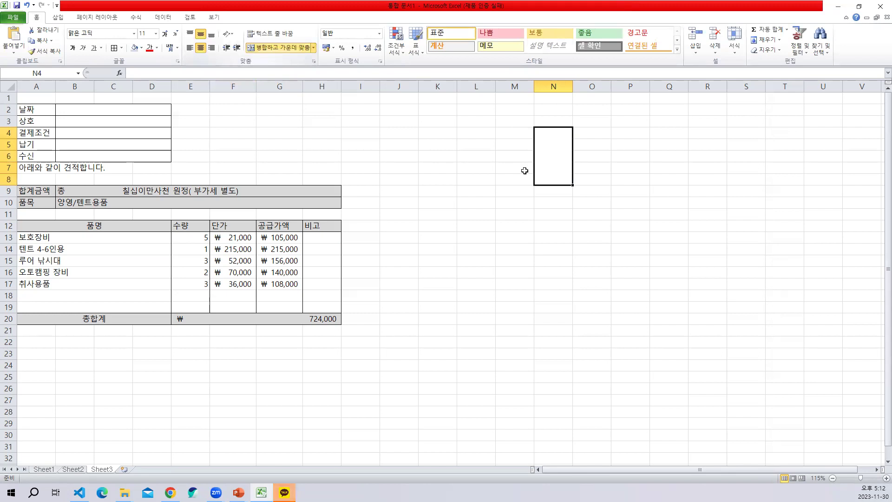
# Step: Enter 공급자 in the merged cell N4:N8 and reselect that cell
pyautogui.write('공급자')
pyautogui.press('BackSpace')
pyautogui.press('BackSpace')
pyautogui.press('BackSpace')
pyautogui.press('BackSpace')
pyautogui.write('공그ㅂ자')
pyautogui.press('Return')
pyautogui.click(549, 167)
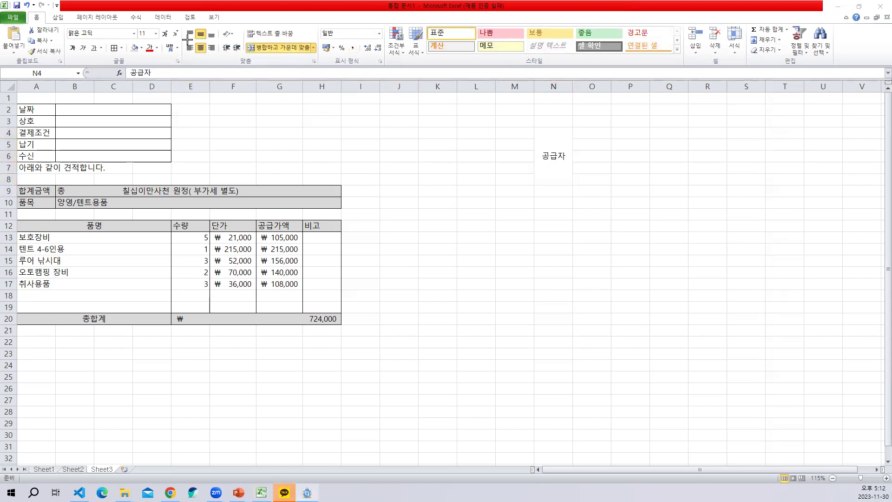
# Step: Capture the 맞춤 ribbon group with a red box around its name and paste the enlarged picture below the 공급자 cell
pyautogui.press('Print')
pyautogui.press('Escape')
pyautogui.click(229, 35)
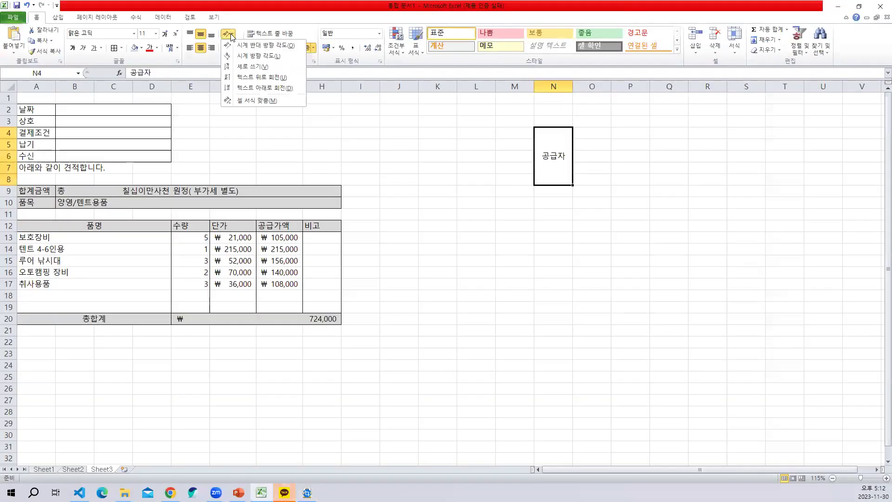
pyautogui.click(254, 70)
pyautogui.press('Print')
pyautogui.click(863, 188)
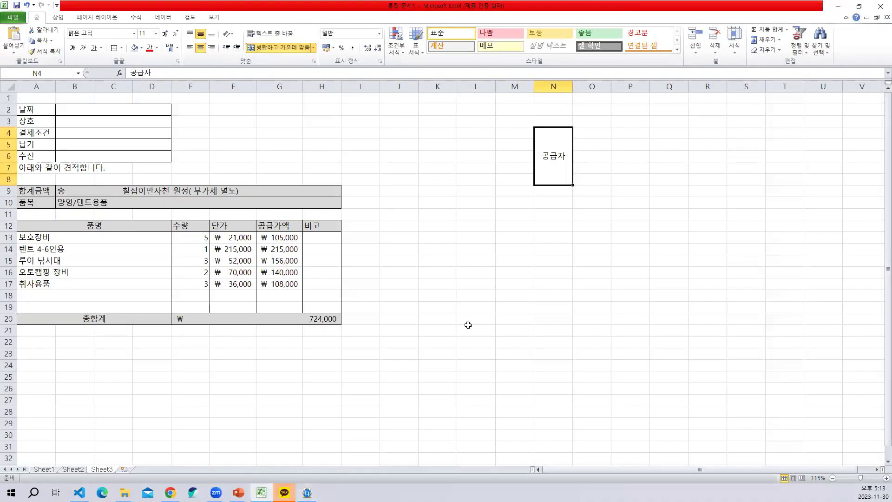
pyautogui.click(511, 248)
pyautogui.hotkey('ctrl', 'v')
pyautogui.moveTo(639, 318); pyautogui.dragTo(624, 341)
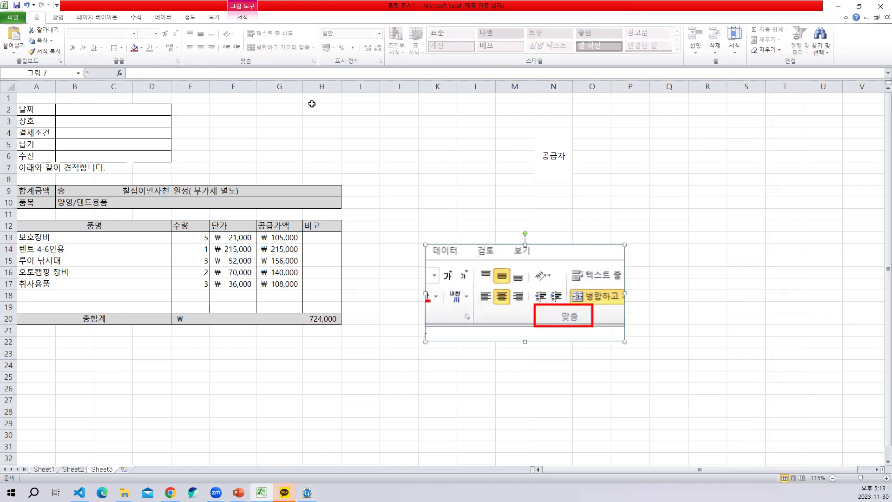
# Step: Capture the text orientation options with 세로 쓰기 marked in red, paste the picture over the lower part of the first guide picture and enlarge it
pyautogui.click(565, 171)
pyautogui.click(228, 34)
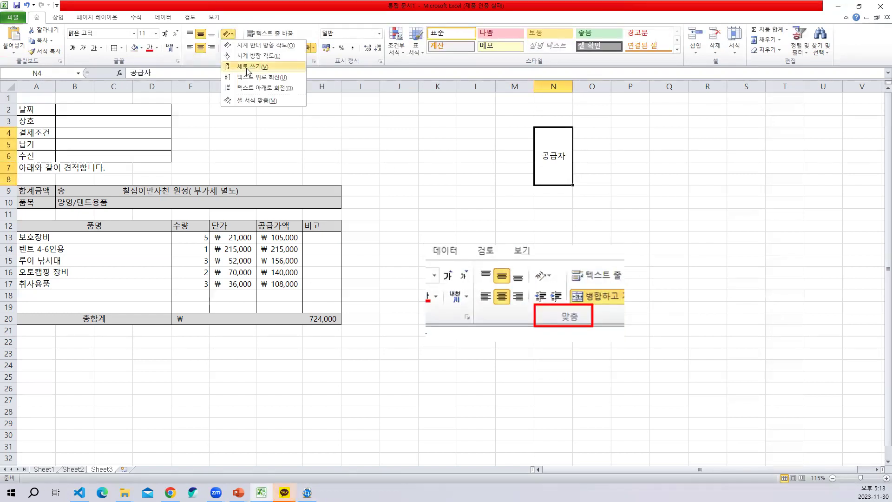
pyautogui.hotkey('ctrl', 'shift', 'c')
pyautogui.moveTo(247, 71); pyautogui.dragTo(343, 123)
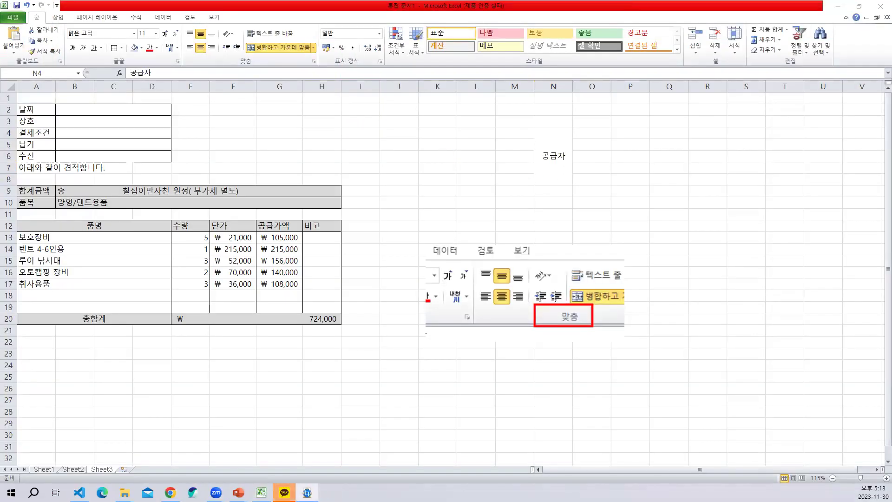
pyautogui.hotkey('ctrl', 'v')
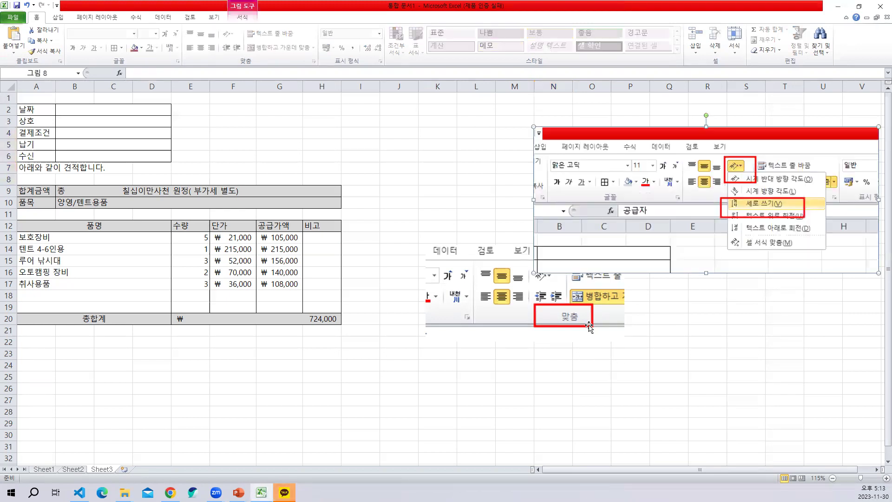
pyautogui.moveTo(622, 269); pyautogui.dragTo(461, 412)
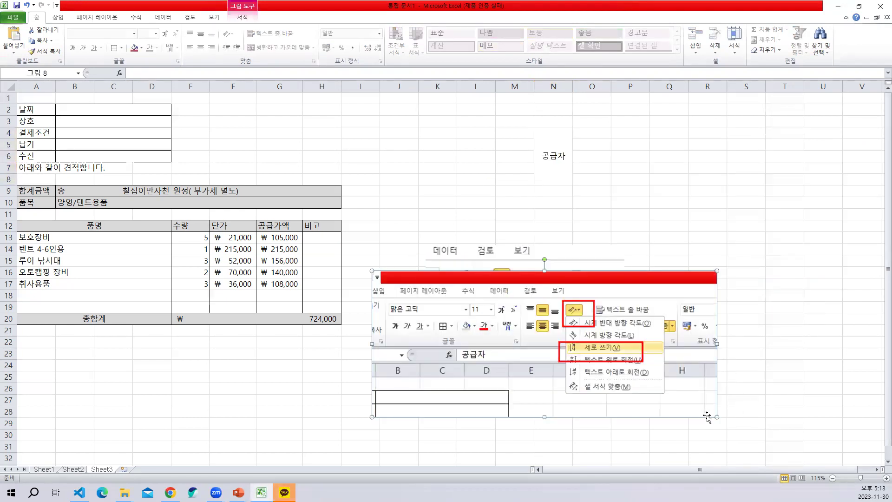
pyautogui.moveTo(721, 420); pyautogui.dragTo(795, 450)
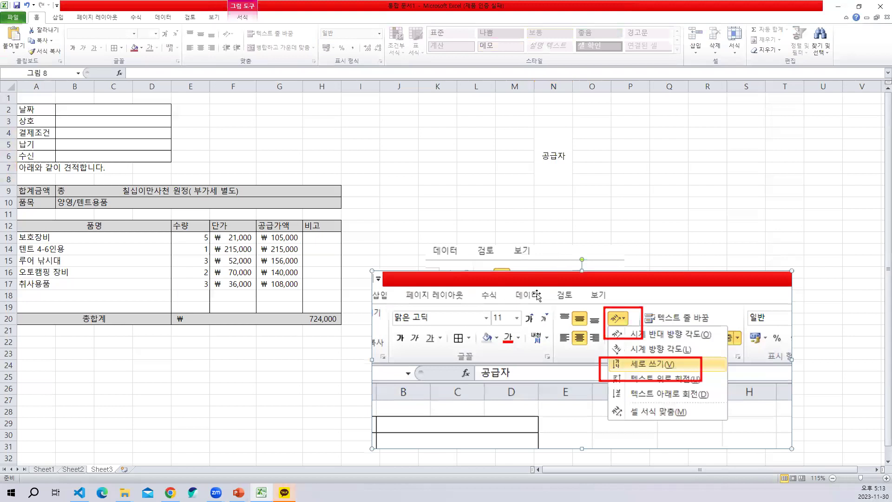
pyautogui.moveTo(537, 295); pyautogui.dragTo(536, 310)
# Step: Set the 공급자 cell to vertical writing (세로 쓰기) and narrow column N to about half its width
pyautogui.click(520, 251)
pyautogui.click(555, 134)
pyautogui.click(555, 134)
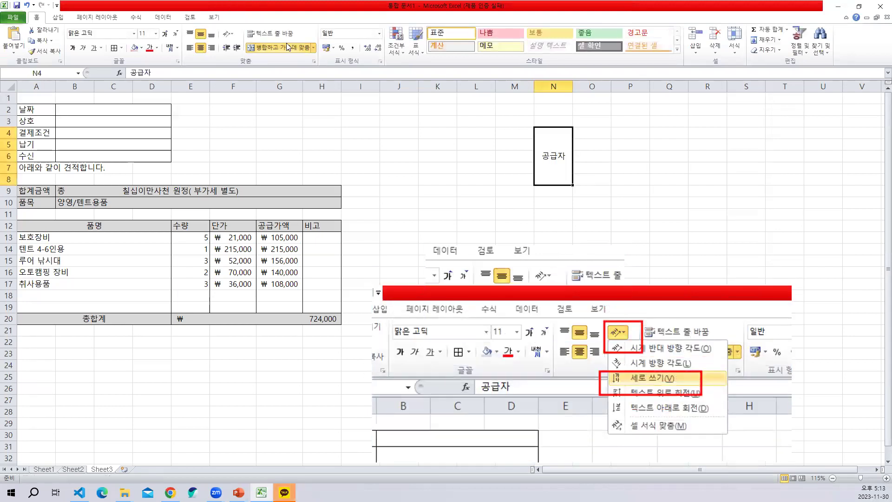
pyautogui.click(228, 34)
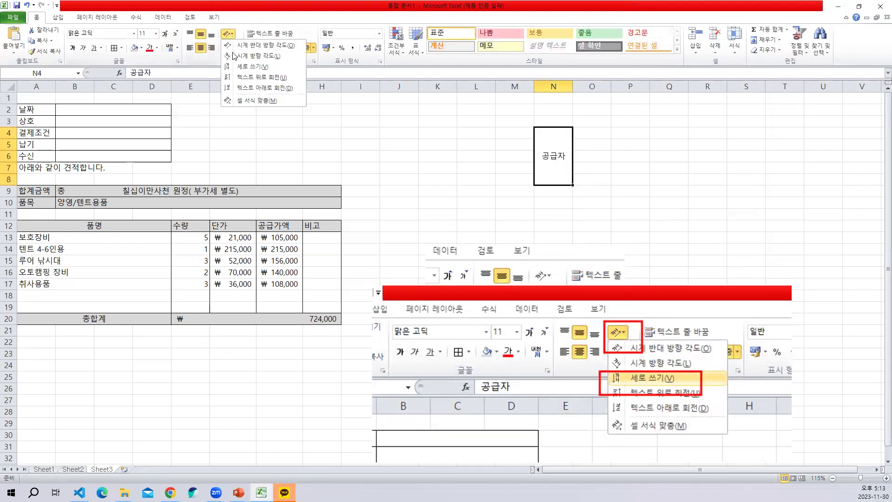
pyautogui.click(247, 66)
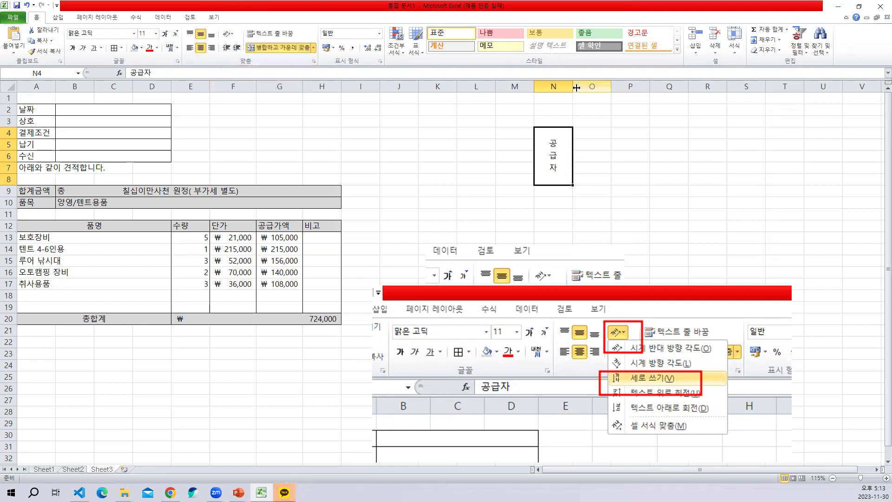
pyautogui.moveTo(573, 89); pyautogui.dragTo(556, 89)
# Step: Enter the labels 등록번호, 상호, 사업장소, 업태 and 전화번호 down cells O4 to O8
pyautogui.click(569, 137)
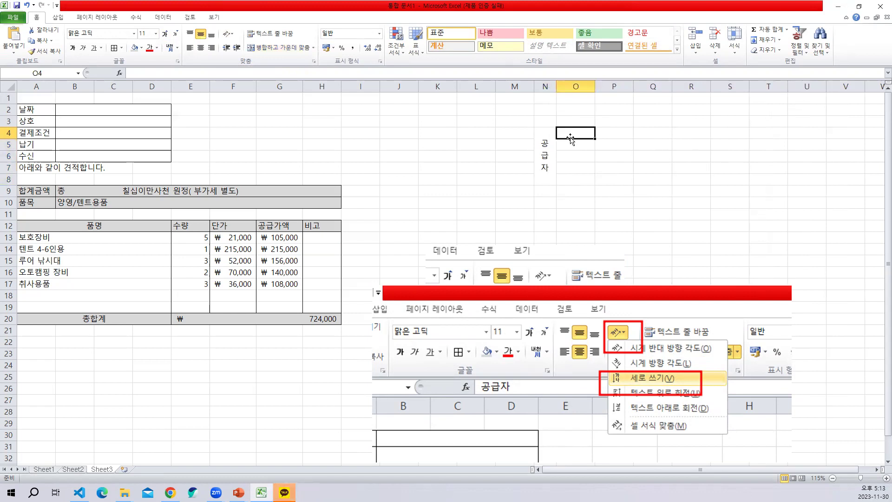
pyautogui.write('등록버ㄴ호')
pyautogui.press('Return')
pyautogui.write('상호')
pyautogui.press('Return')
pyautogui.write('사업')
pyautogui.press('BackSpace')
pyautogui.press('BackSpace')
pyautogui.press('BackSpace')
pyautogui.write('업장소')
pyautogui.press('Return')
pyautogui.write('업태')
pyautogui.press('Return')
pyautogui.write('전화버ㄴ호')
pyautogui.press('Return')
# Step: Merge and center P4:R4 and enter the business registration number there
pyautogui.press('Up')
pyautogui.press('Up')
pyautogui.press('Up')
pyautogui.press('Up')
pyautogui.press('Right')
pyautogui.press('Up')
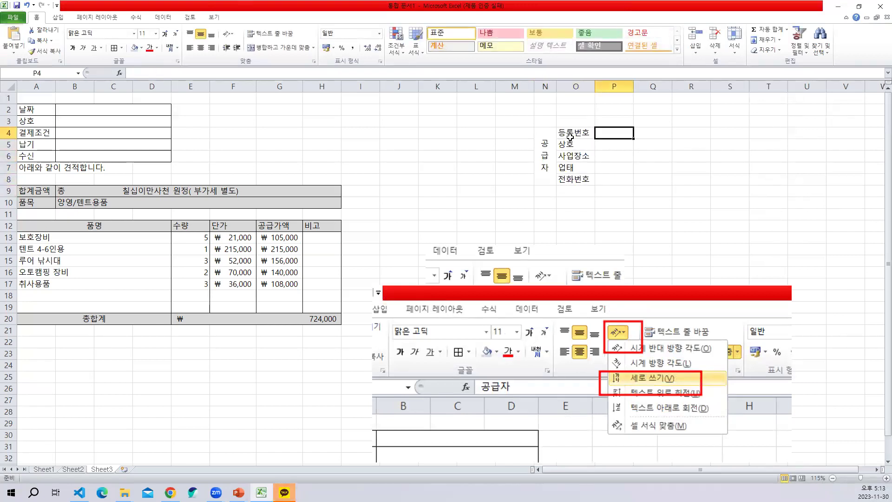
pyautogui.moveTo(605, 135); pyautogui.dragTo(694, 135)
pyautogui.click(279, 47)
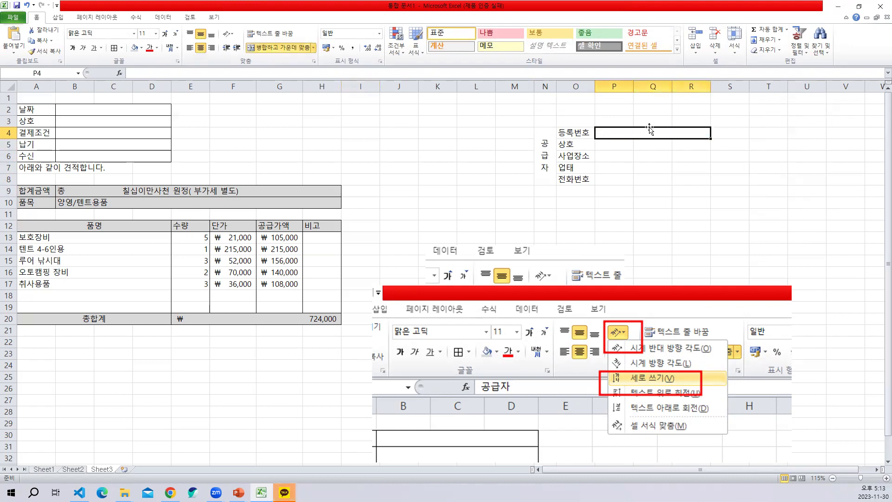
pyautogui.write('123-')
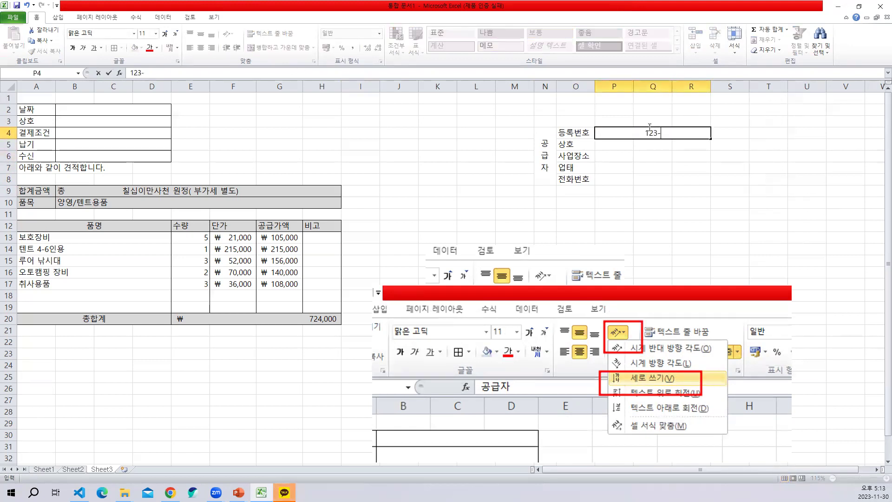
pyautogui.write('45-67890')
pyautogui.press('Return')
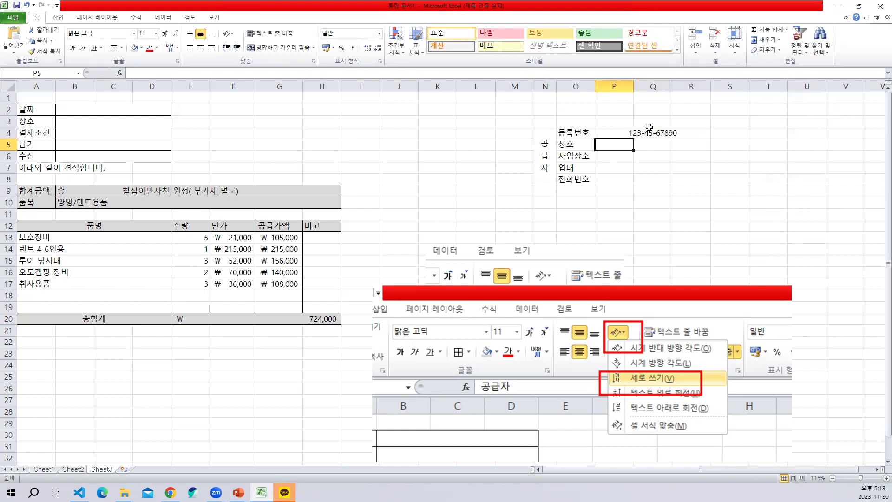
# Step: Fill the 상호 row with the company name 도령상사 in P5, the label 성명 in Q5 and the representative's full name in R5
pyautogui.write('도랭상사')
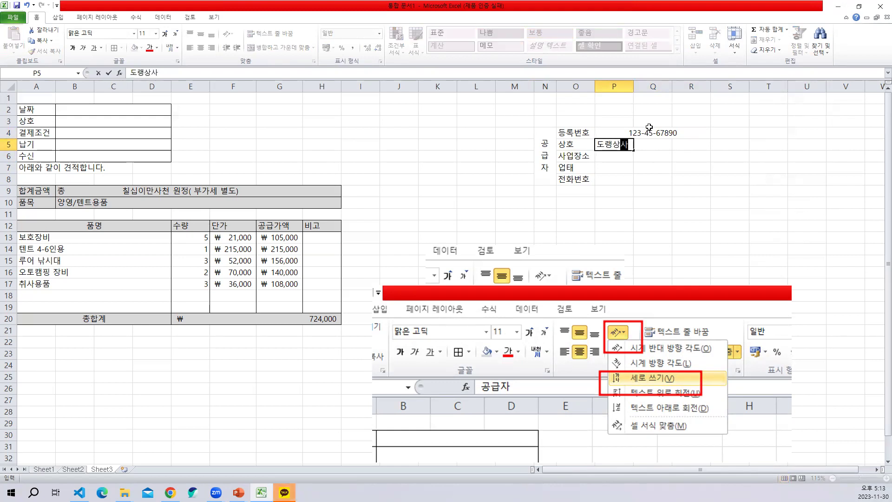
pyautogui.press('Return')
pyautogui.press('Up')
pyautogui.press('Right')
pyautogui.write('성명')
pyautogui.press('Right')
pyautogui.write('김도')
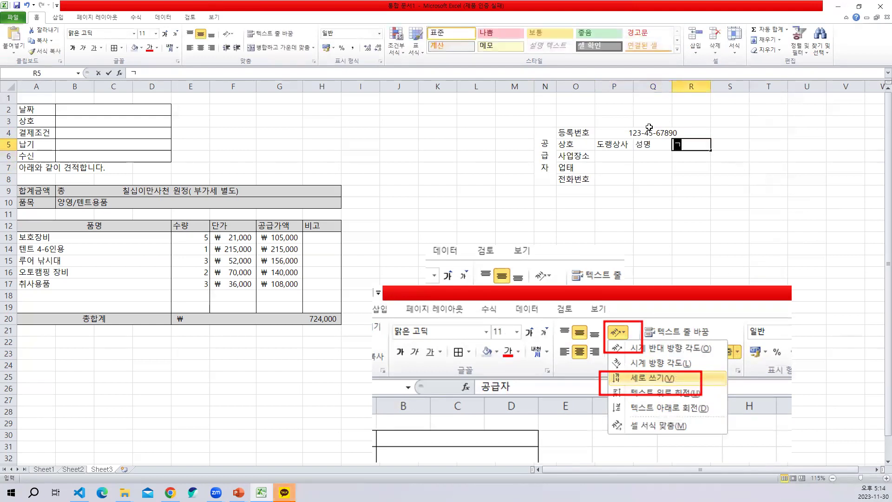
pyautogui.write('래')
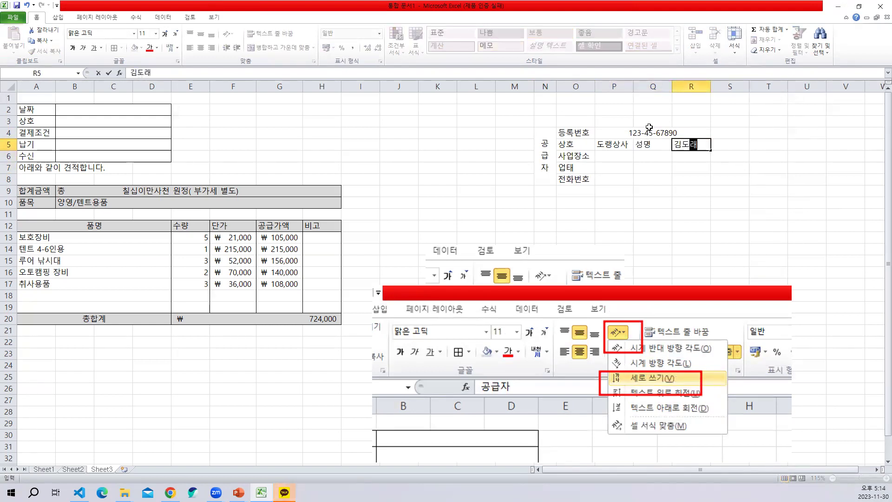
pyautogui.press('Return')
pyautogui.press('Left')
pyautogui.press('Left')
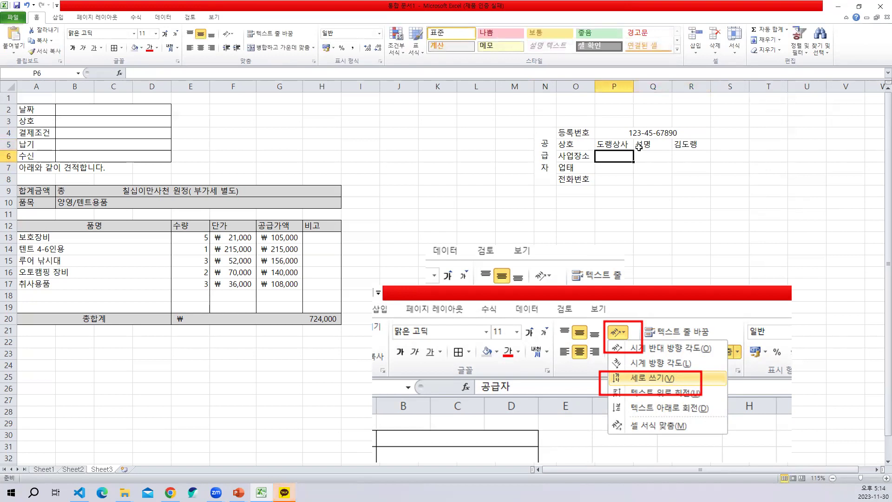
# Step: Merge and center P6:R6 and enter the supplier's business address there
pyautogui.moveTo(633, 160); pyautogui.dragTo(694, 159)
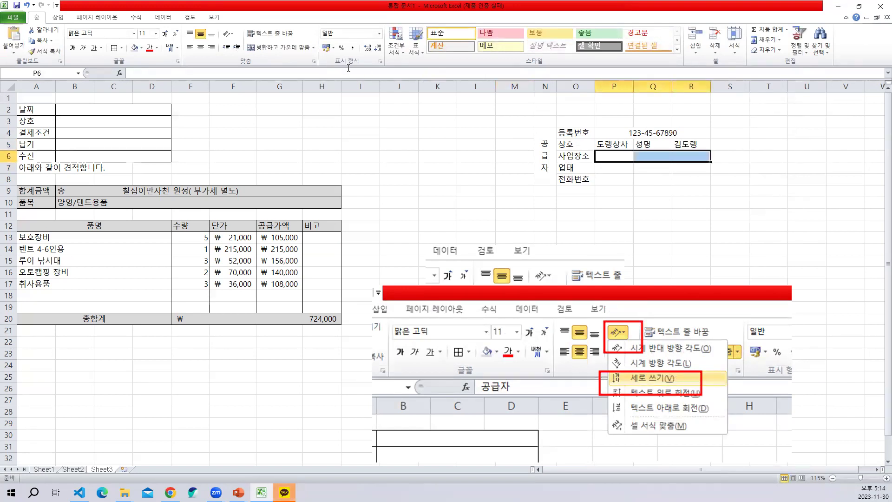
pyautogui.click(285, 51)
pyautogui.write('ㅅ')
pyautogui.write('서울시 가')
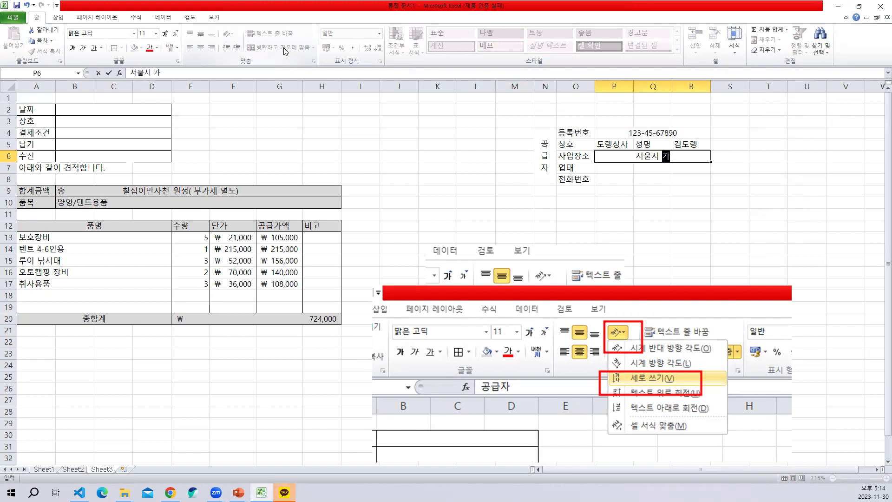
pyautogui.write('남구 역사')
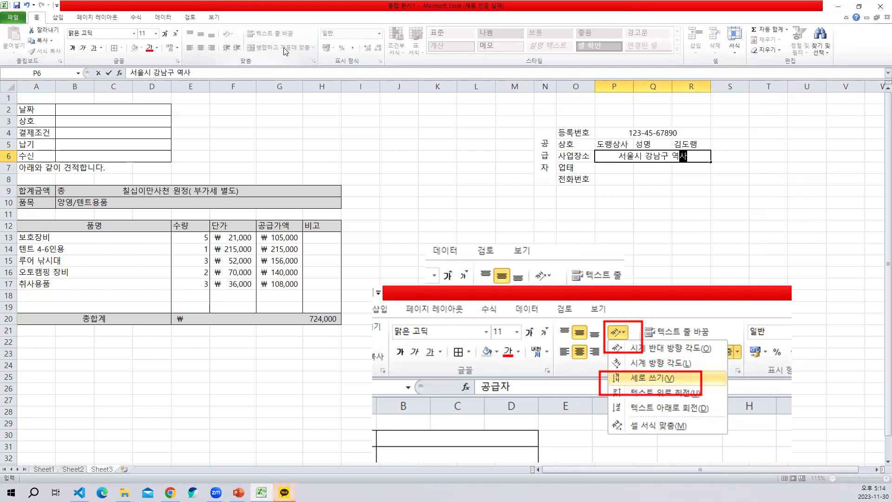
pyautogui.write('삼동')
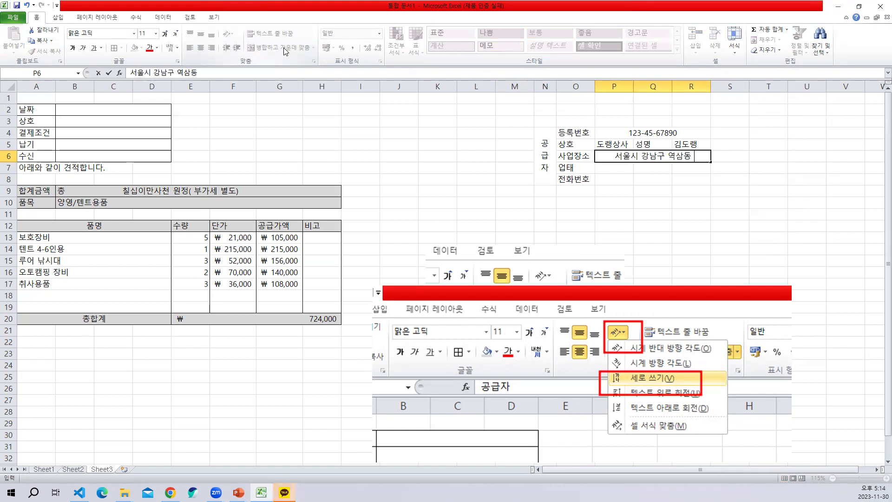
pyautogui.write(' 11-1')
pyautogui.press('Return')
# Step: Fill the 업태 row with 소매업, 종목 and 전자상거래 in P7:R7, and widen columns R and P
pyautogui.write('소')
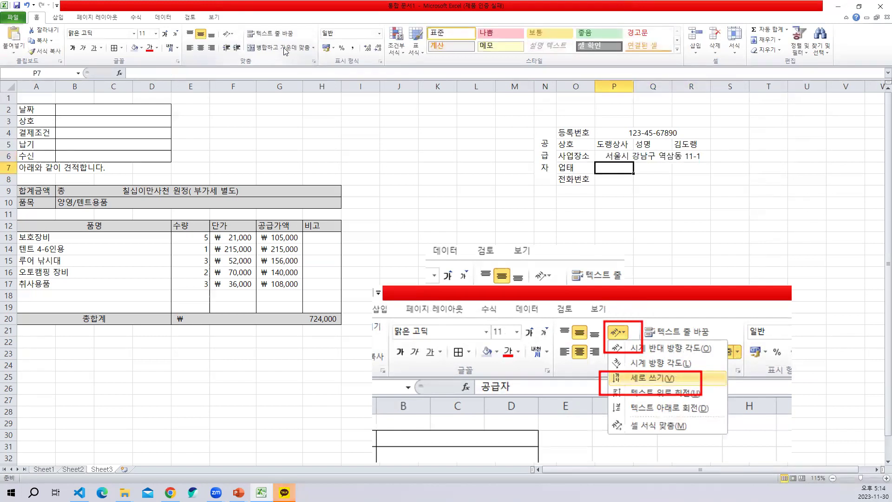
pyautogui.write('매업')
pyautogui.press('Tab')
pyautogui.write('종목')
pyautogui.press('Tab')
pyautogui.write('전')
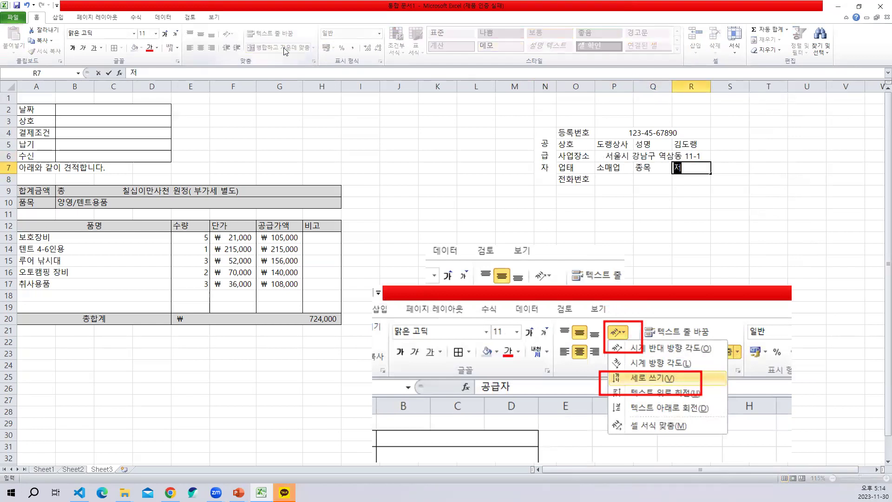
pyautogui.write('자상걸')
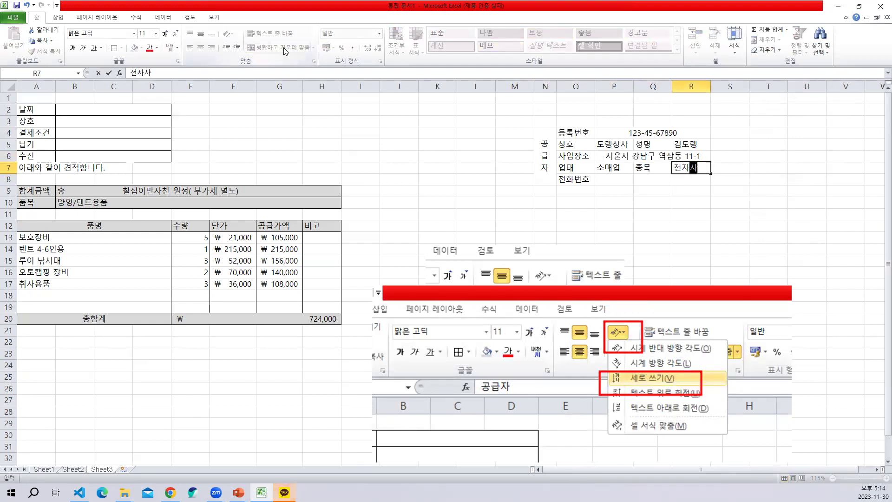
pyautogui.write('래')
pyautogui.press('Return')
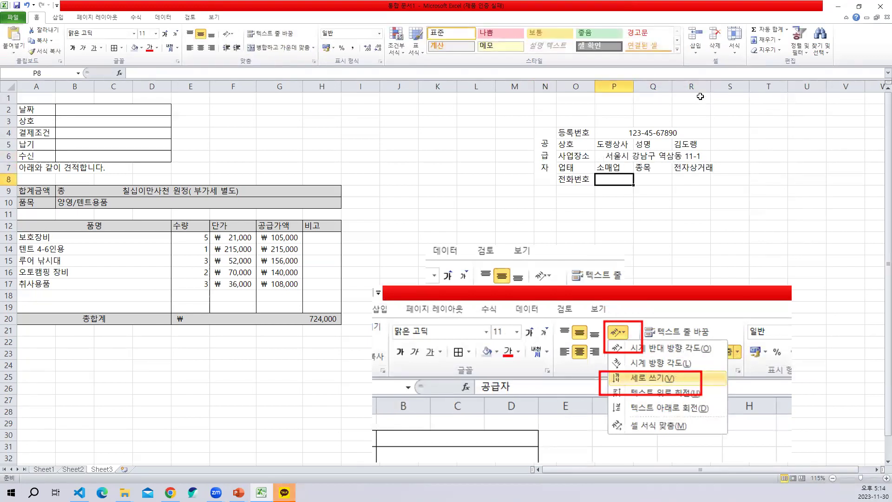
pyautogui.moveTo(710, 87); pyautogui.dragTo(726, 86)
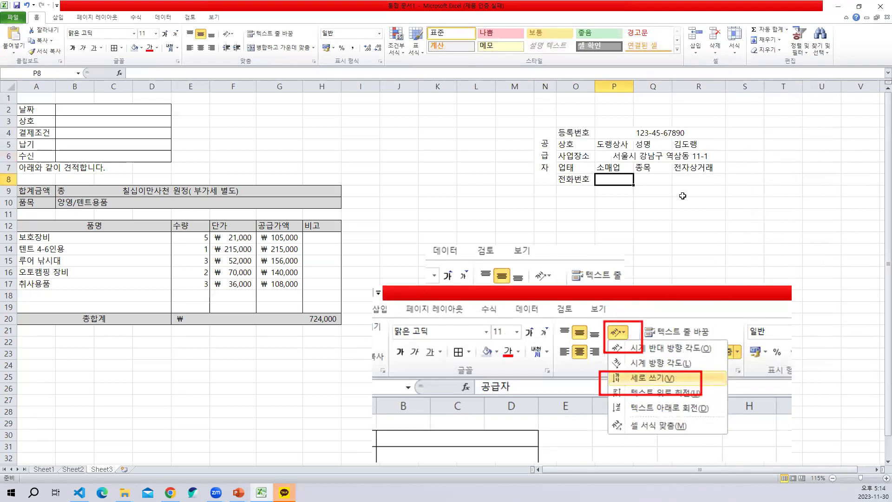
pyautogui.moveTo(633, 86); pyautogui.dragTo(660, 88)
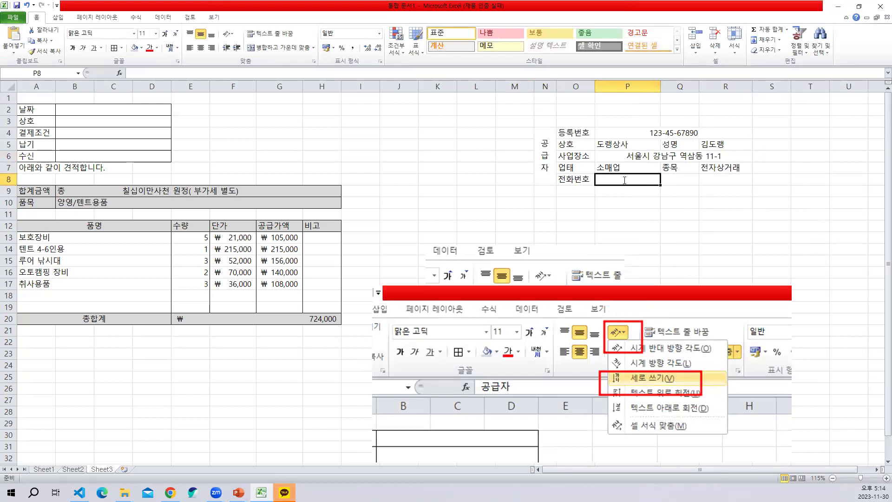
# Step: Enter the supplier's phone number in P8 and the label FXA in Q8
pyautogui.write('02-123')
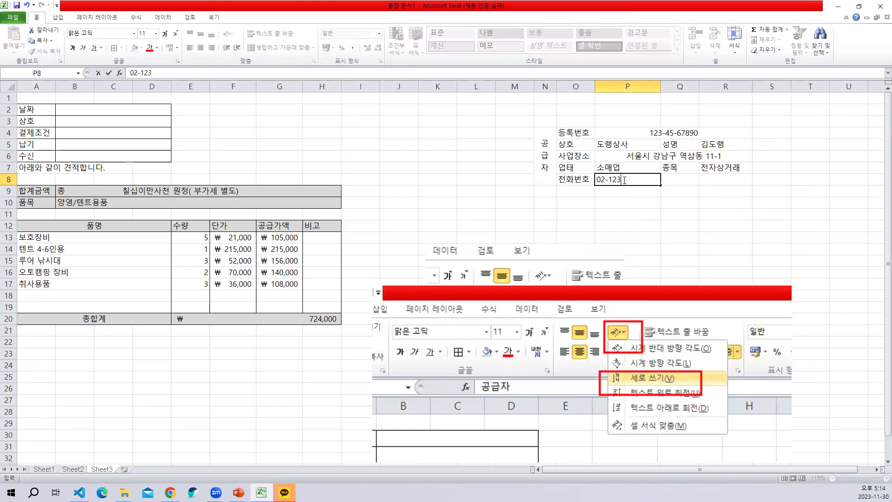
pyautogui.write('-5678')
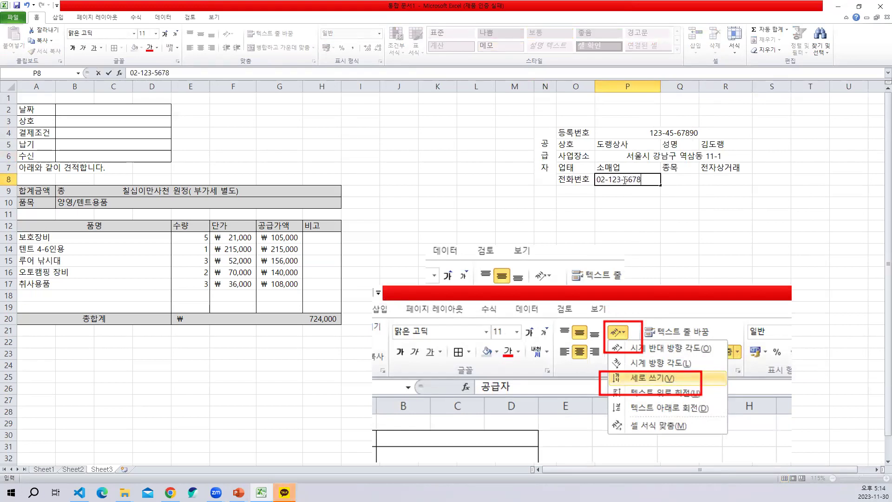
pyautogui.press('Tab')
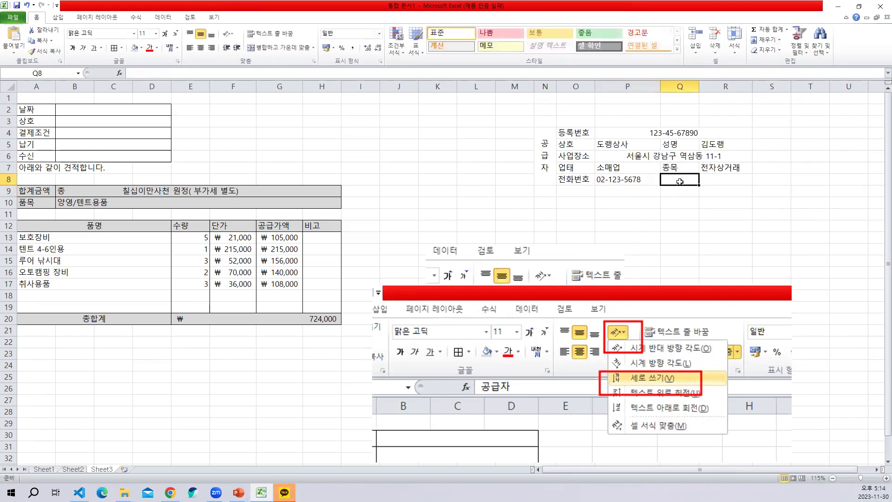
pyautogui.write('FXA')
pyautogui.hotkey('ctrl', 'Return')
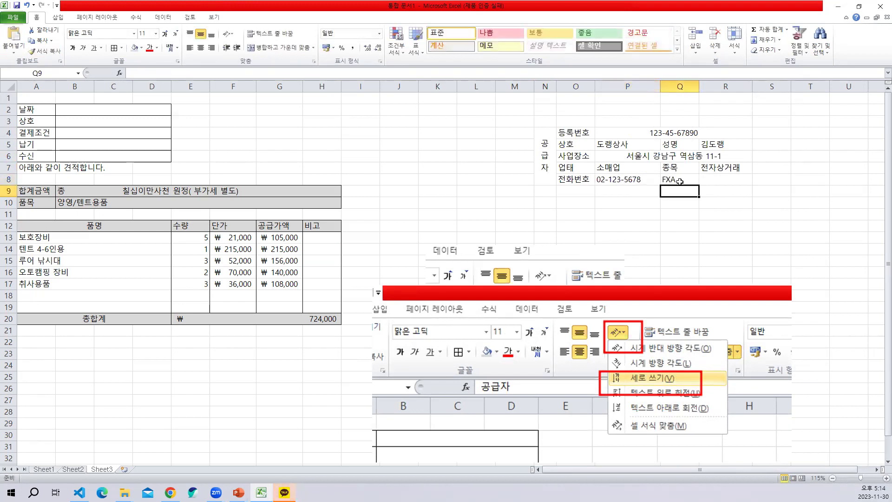
# Step: Correct the label in Q8 to FAX and enter the supplier's fax number in R8
pyautogui.write('FAX')
pyautogui.press('Return')
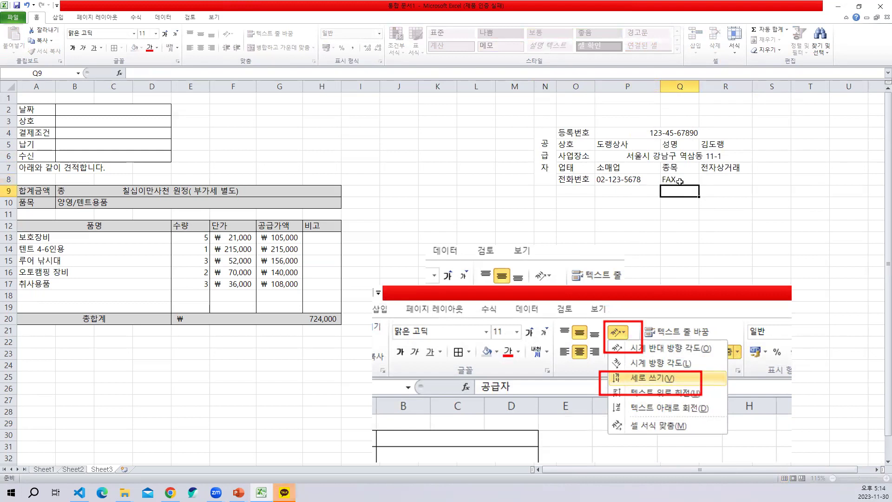
pyautogui.press('Up')
pyautogui.press('Right')
pyautogui.write('02-23')
pyautogui.press('BackSpace')
pyautogui.press('BackSpace')
pyautogui.write('12')
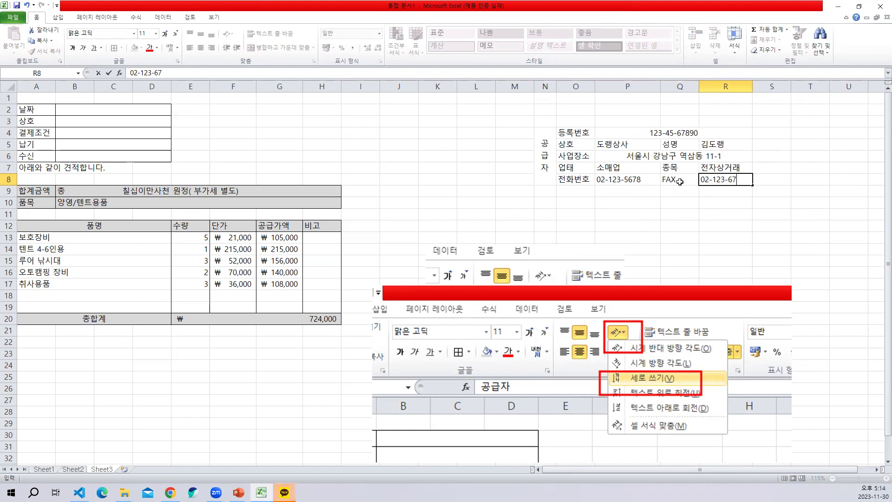
pyautogui.press('Return')
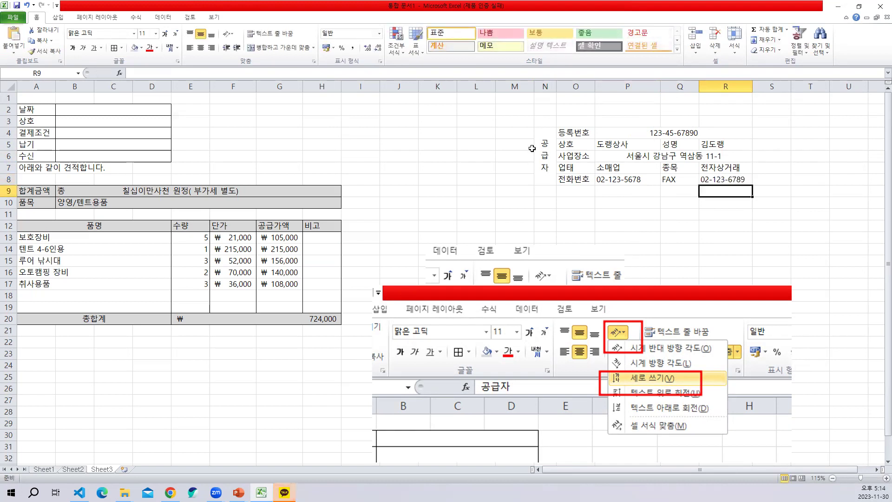
# Step: Center the supplier box contents horizontally and insert spaces between the characters of the labels 상호, 업태, 성명 and 종목
pyautogui.moveTo(531, 148); pyautogui.dragTo(724, 181)
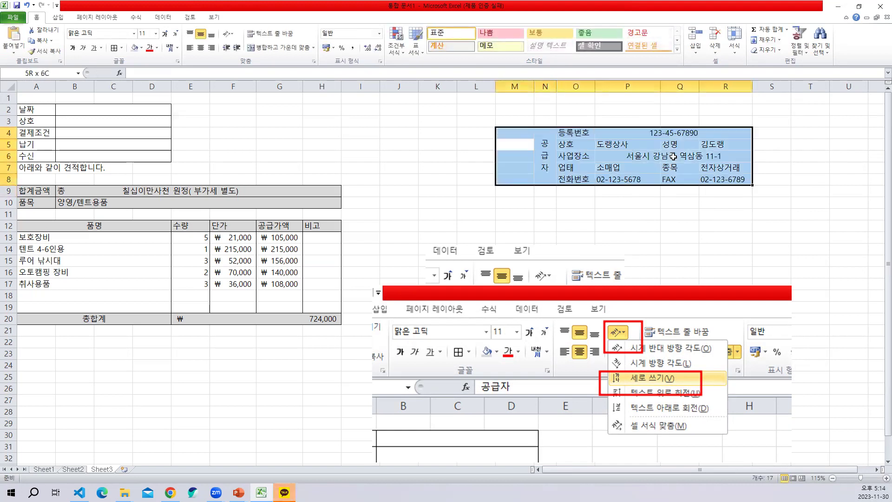
pyautogui.click(202, 48)
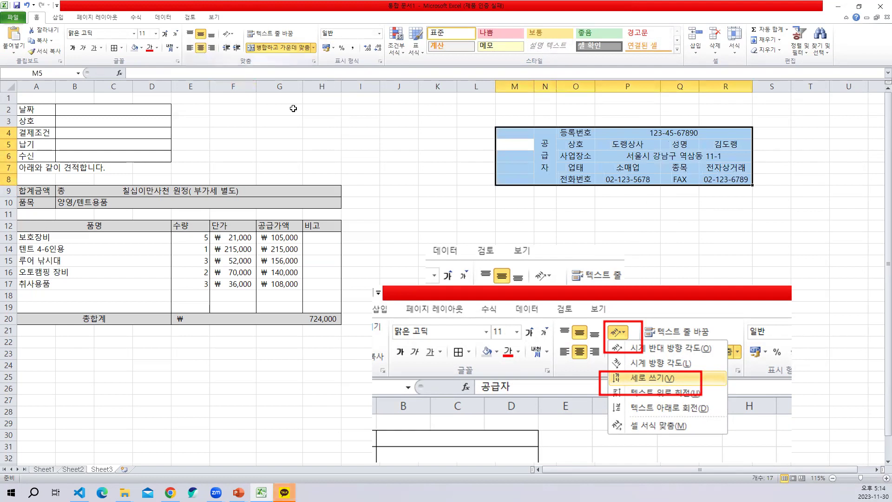
pyautogui.doubleClick(576, 144)
pyautogui.doubleClick(577, 169)
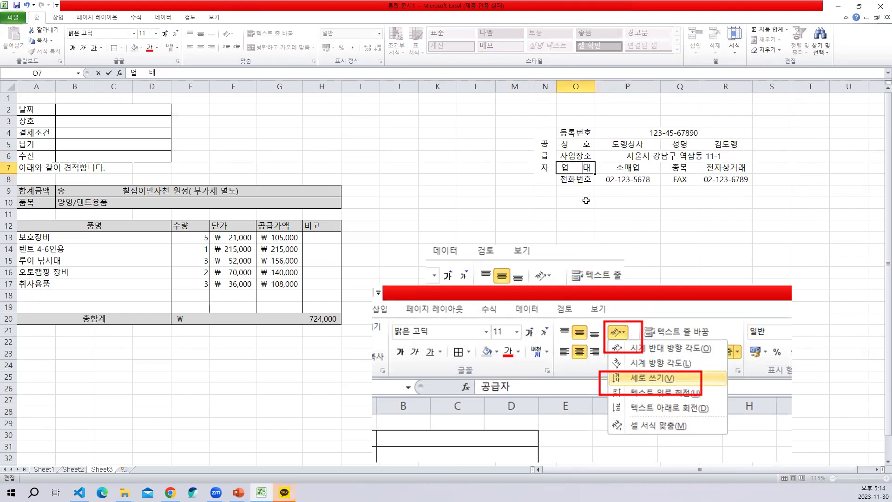
pyautogui.click(609, 203)
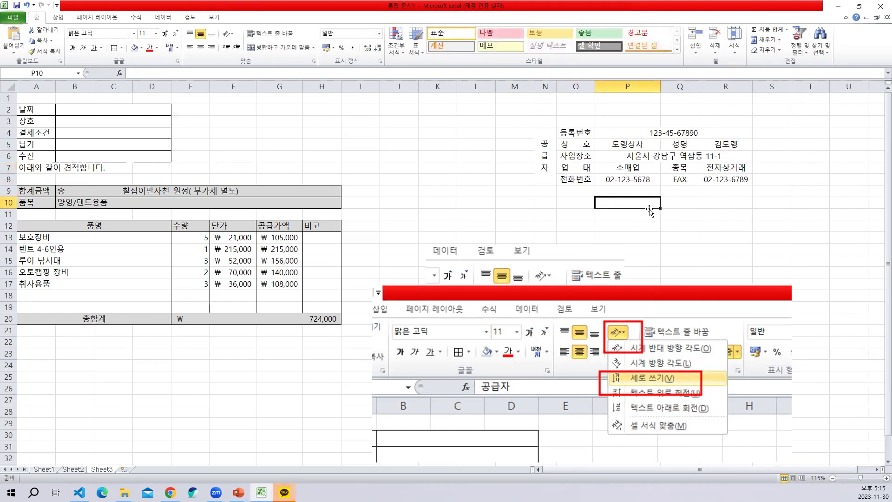
pyautogui.doubleClick(679, 145)
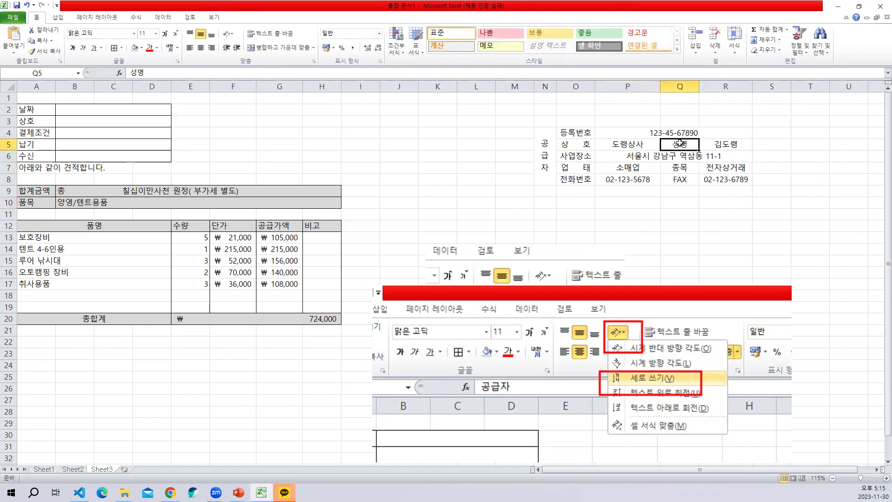
pyautogui.doubleClick(680, 168)
pyautogui.click(681, 247)
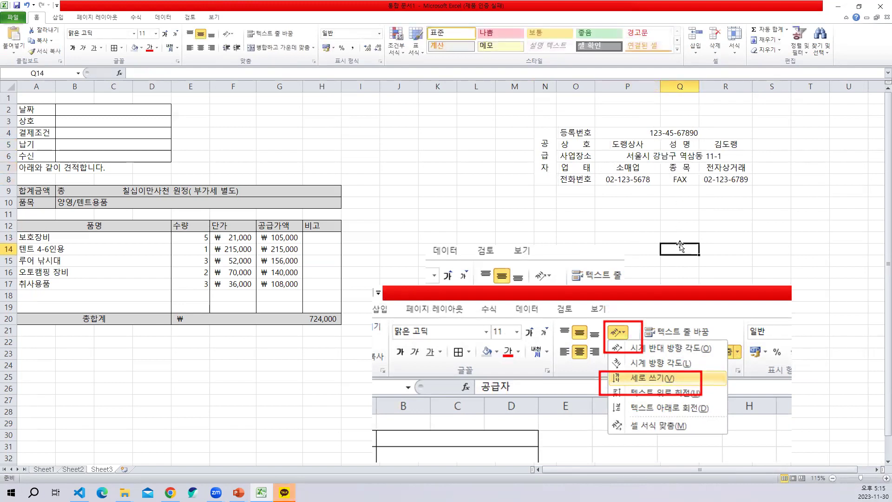
# Step: Apply all borders to the supplier box N4:R8
pyautogui.moveTo(543, 149); pyautogui.dragTo(650, 153)
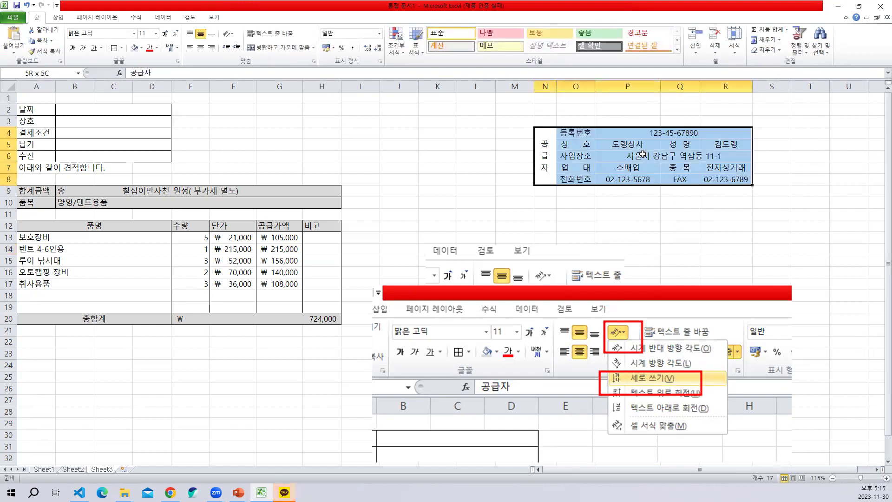
pyautogui.click(114, 47)
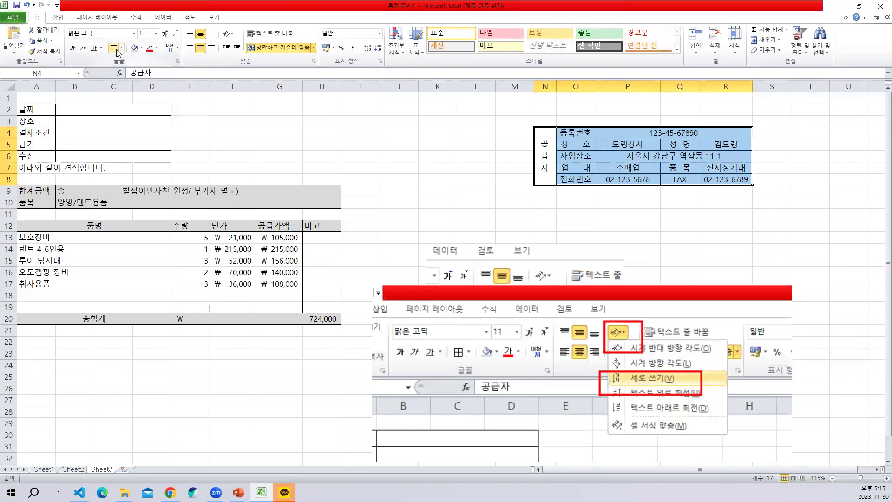
pyautogui.click(487, 173)
pyautogui.moveTo(546, 150); pyautogui.dragTo(679, 152)
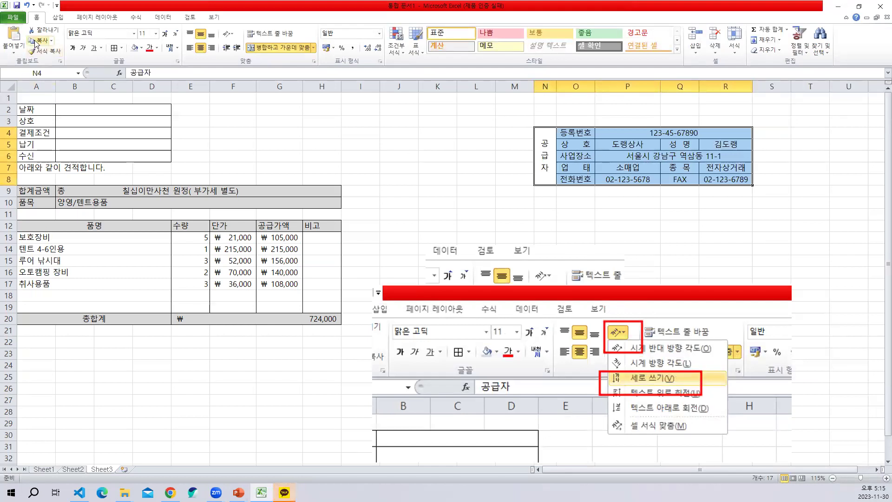
# Step: Insert a text box below the supplier box with the text Ctrl + C
pyautogui.click(58, 17)
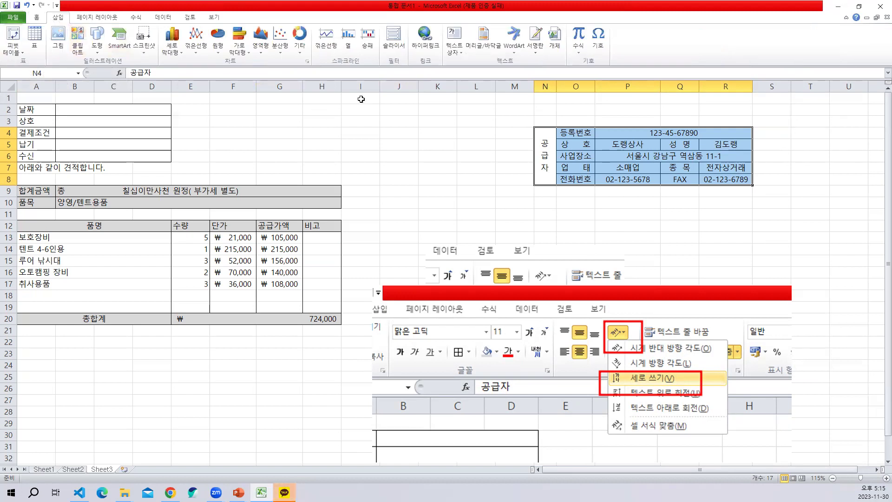
pyautogui.click(454, 40)
pyautogui.click(481, 216)
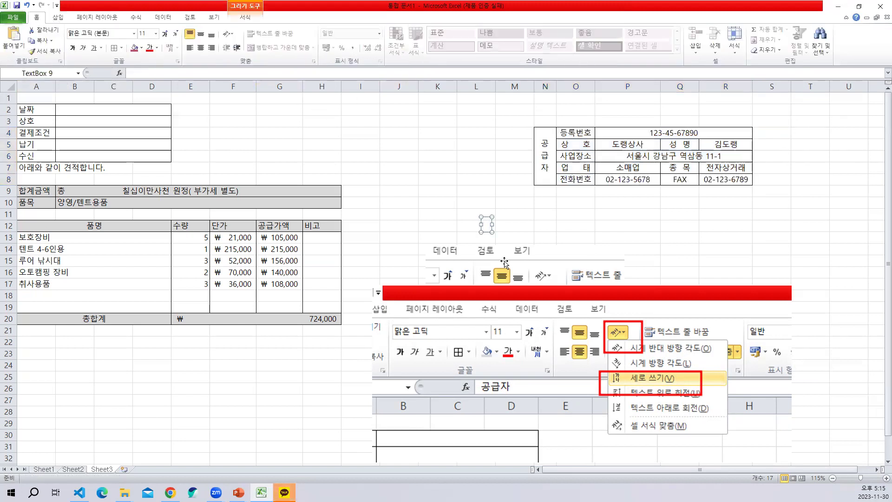
pyautogui.write('ㅊㅅㄱ')
pyautogui.press('BackSpace')
pyautogui.press('BackSpace')
pyautogui.press('BackSpace')
pyautogui.press('Hangul')
pyautogui.write('Ctr')
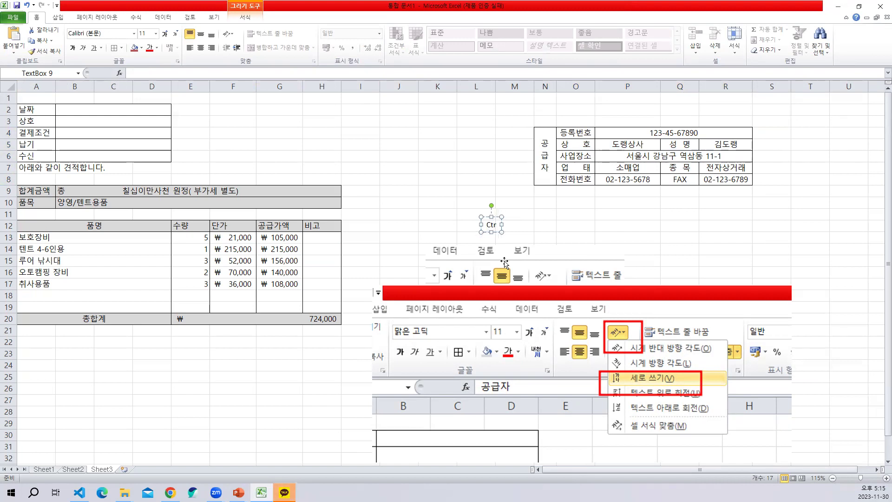
pyautogui.write('l + C')
# Step: Enlarge the text of the Ctrl + C text box to font size 54
pyautogui.click(165, 33)
pyautogui.click(165, 34)
pyautogui.click(166, 34)
pyautogui.hotkey('ctrl', ']')
pyautogui.hotkey('ctrl', ']')
pyautogui.hotkey('ctrl', ']')
pyautogui.hotkey('ctrl', ']')
pyautogui.hotkey('ctrl', ']')
pyautogui.hotkey('ctrl', ']')
pyautogui.hotkey('ctrl', ']')
pyautogui.hotkey('ctrl', ']')
pyautogui.hotkey('ctrl', ']')
pyautogui.hotkey('ctrl', ']')
pyautogui.hotkey('ctrl', ']')
pyautogui.hotkey('ctrl', ']')
pyautogui.hotkey('ctrl', ']')
pyautogui.hotkey('ctrl', ']')
pyautogui.hotkey('ctrl', ']')
pyautogui.hotkey('ctrl', ']')
pyautogui.hotkey('ctrl', ']')
pyautogui.hotkey('ctrl', ']')
pyautogui.hotkey('ctrl', ']')
pyautogui.hotkey('ctrl', ']')
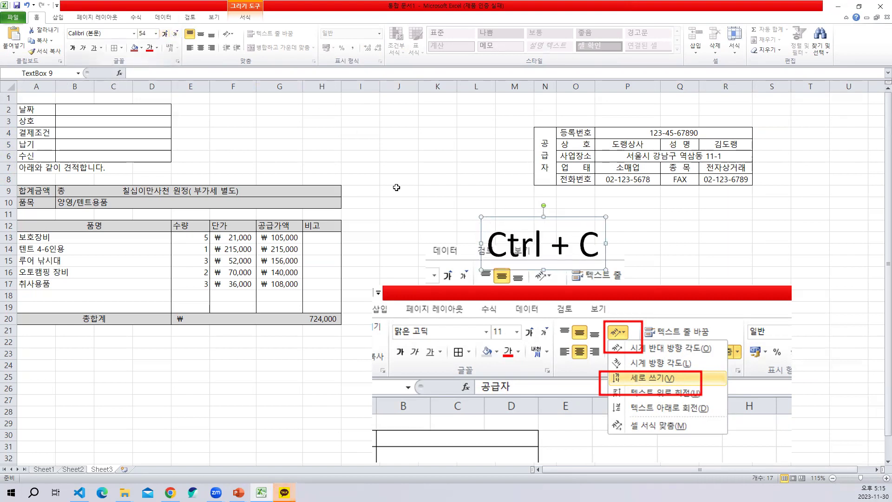
pyautogui.click(764, 224)
# Step: Copy the supplier box N4:R8 and take a screen capture of the paste options showing the picture (그림) choice
pyautogui.moveTo(538, 153); pyautogui.dragTo(672, 154)
pyautogui.hotkey('ctrl', 'c')
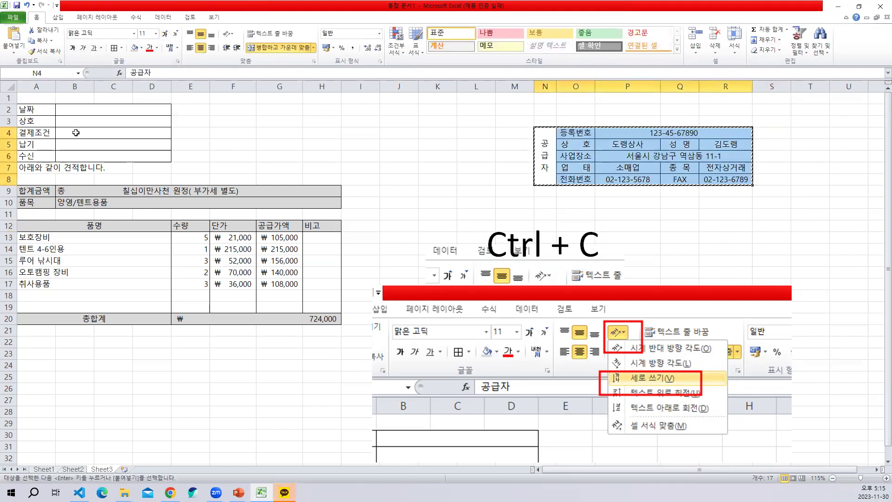
pyautogui.click(12, 51)
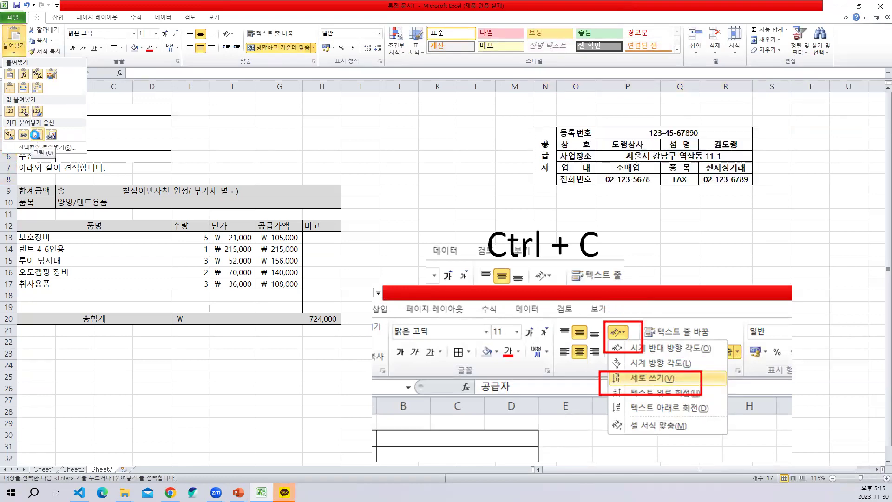
pyautogui.press('Print')
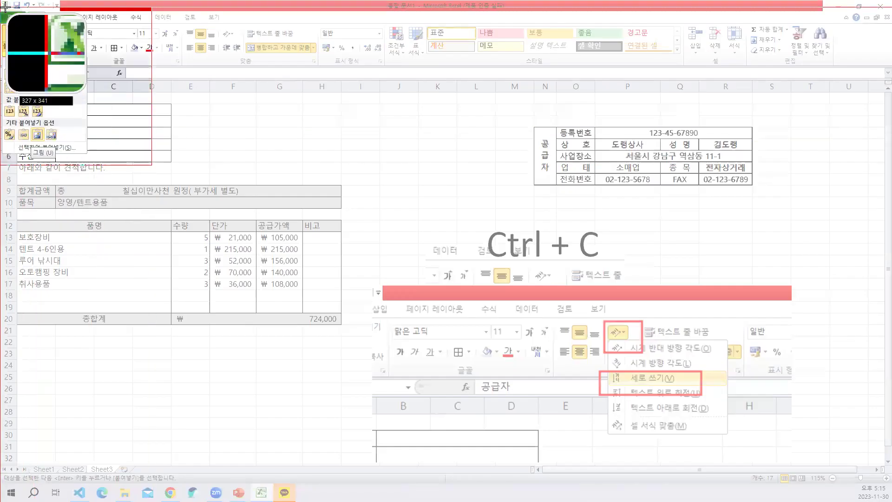
pyautogui.press('Escape')
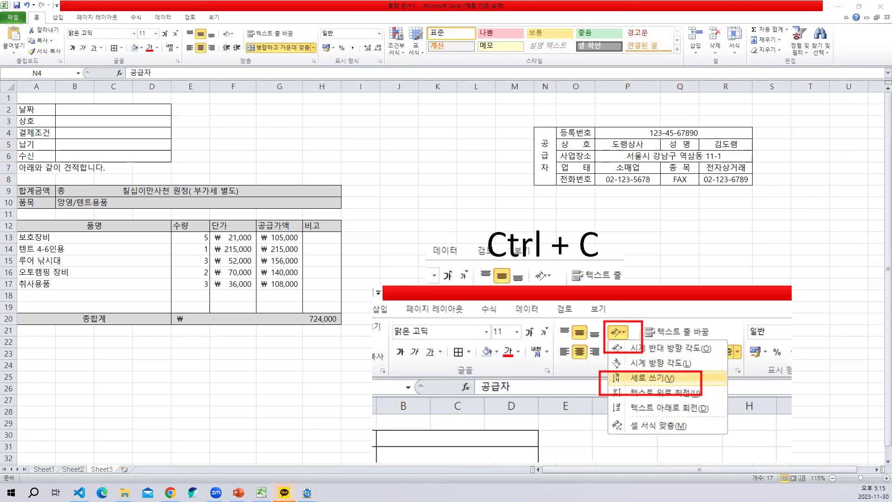
# Step: Paste the captured paste-options image into the sheet, enlarge it and place it below the supplier box
pyautogui.click(679, 213)
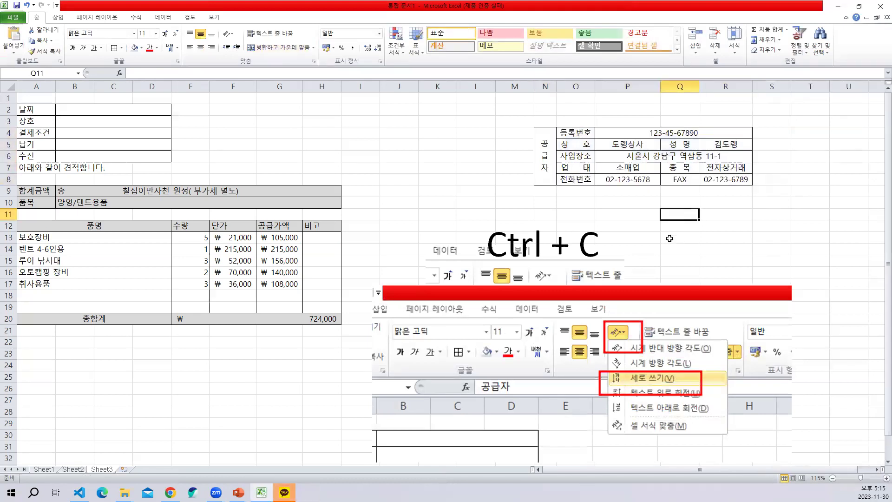
pyautogui.hotkey('ctrl', 'v')
pyautogui.moveTo(728, 325); pyautogui.dragTo(492, 268)
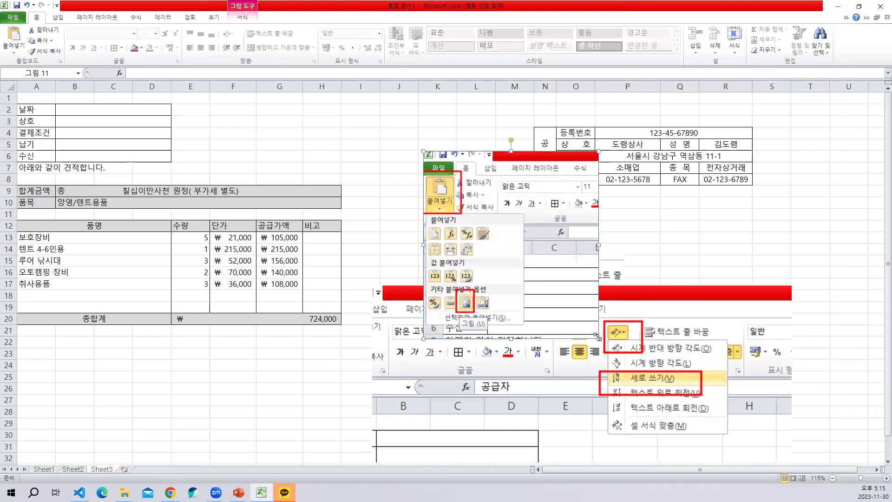
pyautogui.moveTo(646, 391); pyautogui.dragTo(649, 394)
pyautogui.moveTo(549, 307); pyautogui.dragTo(553, 357)
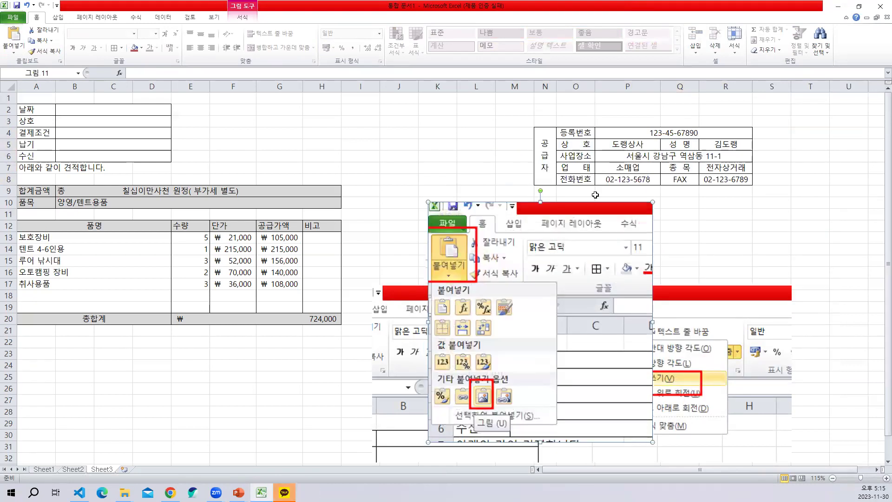
# Step: Copy the supplier box N4:R8, paste it as a picture and move it beside the 날짜–수신 block in rows 2 to 6
pyautogui.moveTo(542, 144); pyautogui.dragTo(715, 155)
pyautogui.hotkey('ctrl', 'c')
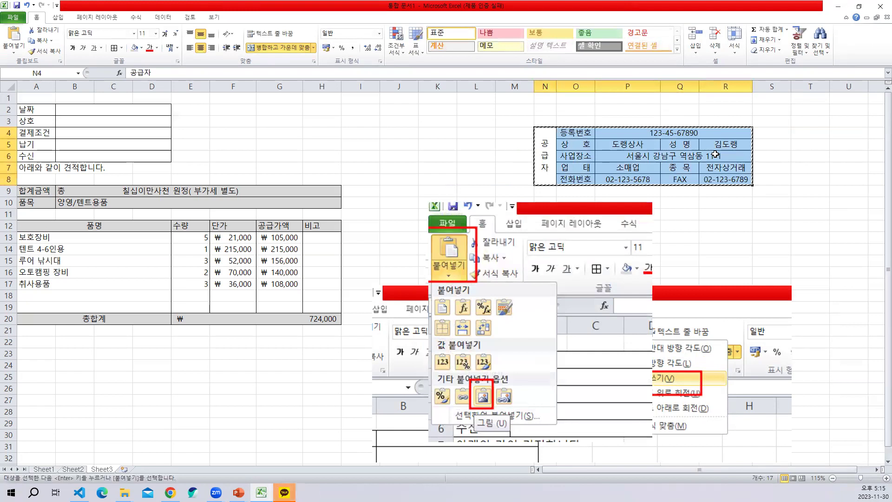
pyautogui.click(14, 49)
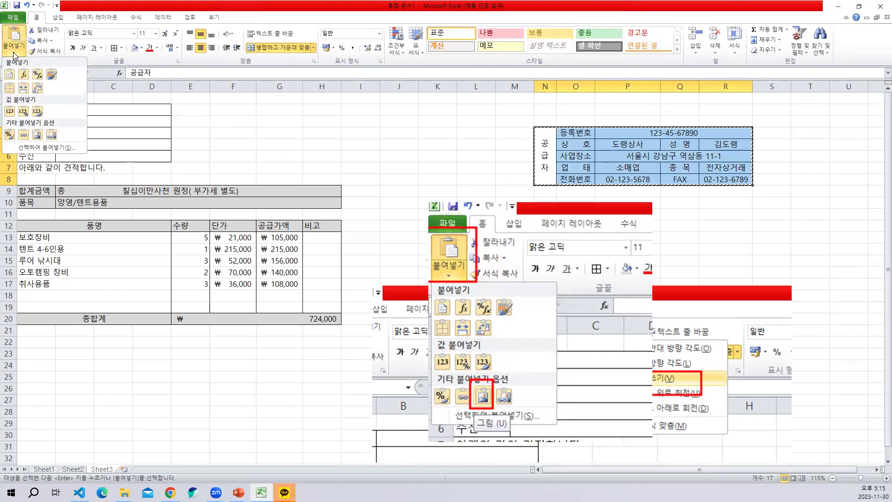
pyautogui.click(40, 136)
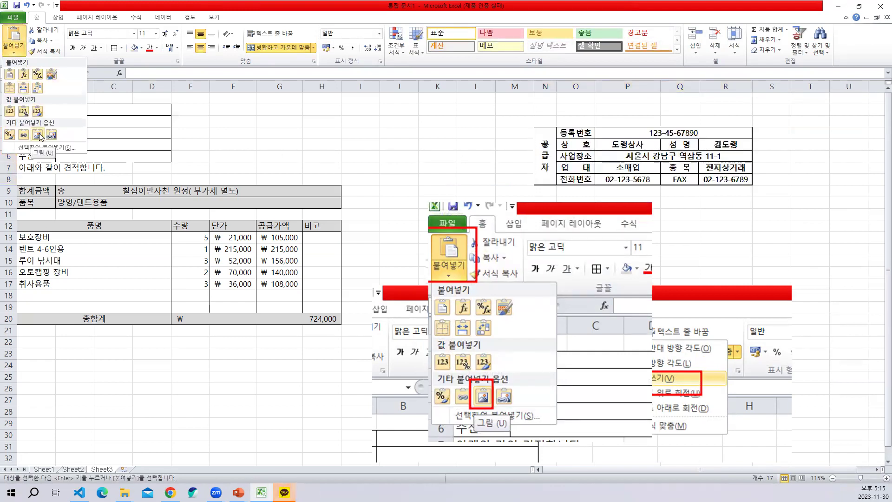
pyautogui.click(40, 136)
pyautogui.moveTo(687, 163); pyautogui.dragTo(328, 140)
pyautogui.click(474, 178)
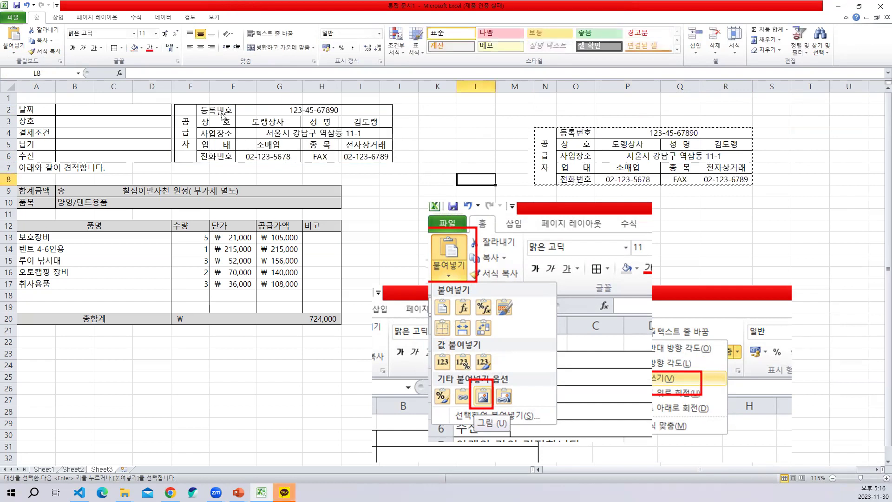
# Step: Widen columns E to H and align the supplier picture with the right edge of the quotation table
pyautogui.moveTo(209, 87); pyautogui.dragTo(353, 87)
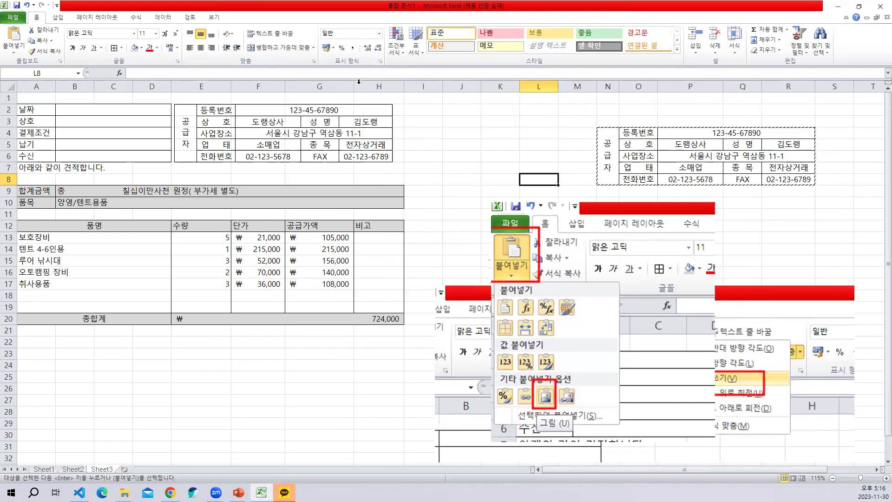
pyautogui.moveTo(363, 122); pyautogui.dragTo(372, 120)
pyautogui.click(461, 168)
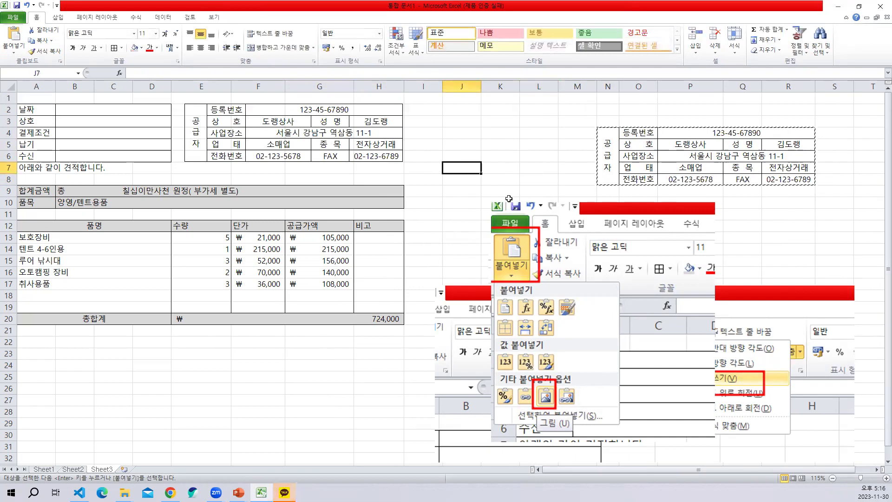
# Step: Copy the supplier box N4:R8 again, paste it as a second picture, and delete that extra picture
pyautogui.click(690, 154)
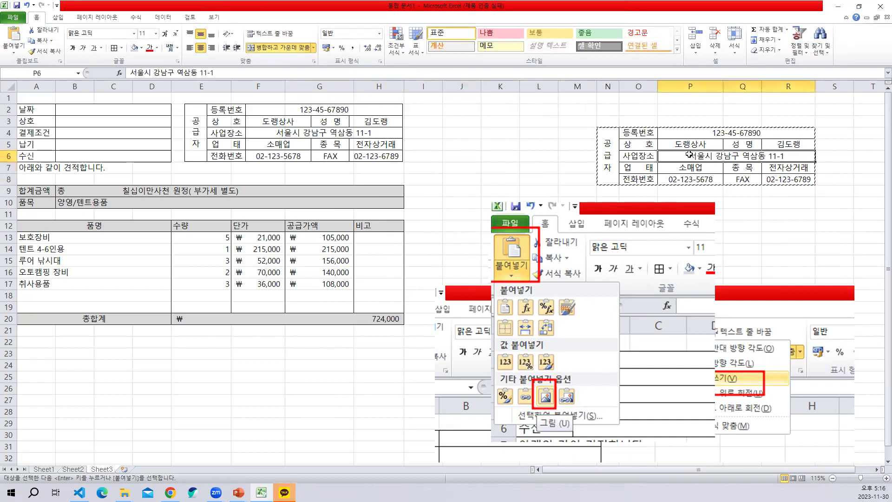
pyautogui.press('Escape')
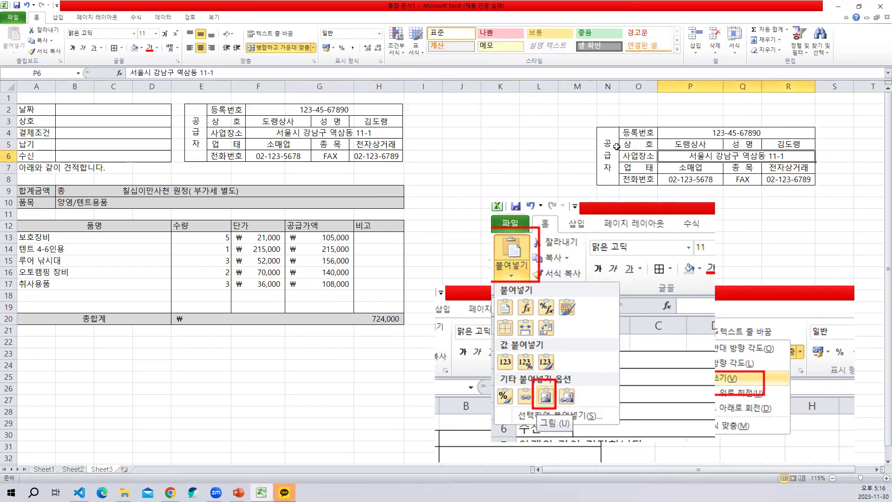
pyautogui.moveTo(607, 155); pyautogui.dragTo(810, 181)
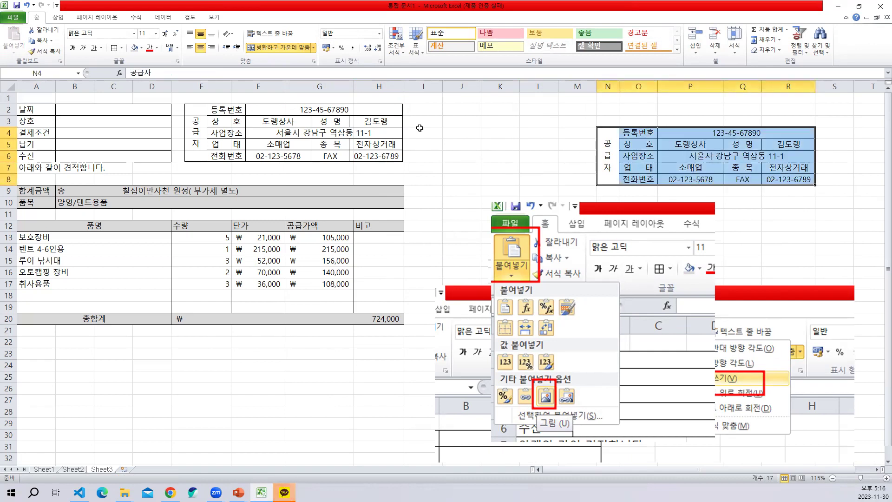
pyautogui.hotkey('ctrl', 'c')
pyautogui.click(14, 49)
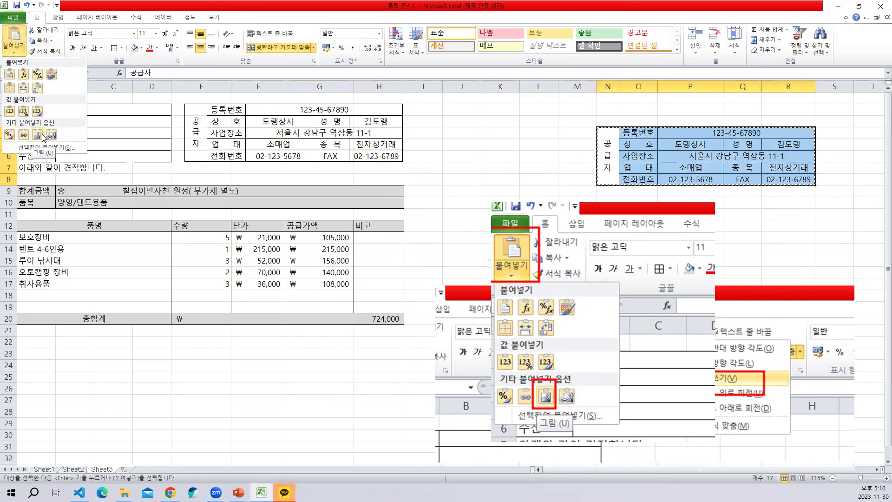
pyautogui.click(42, 136)
pyautogui.moveTo(674, 140); pyautogui.dragTo(589, 138)
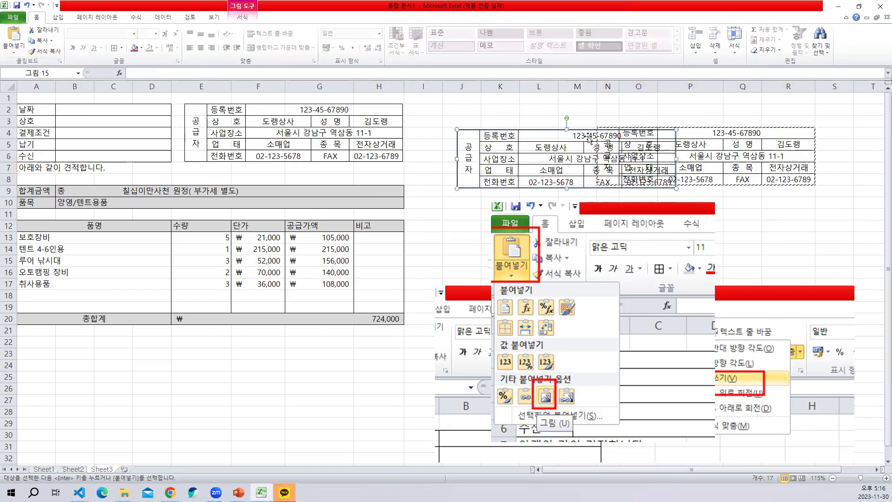
pyautogui.press('Delete')
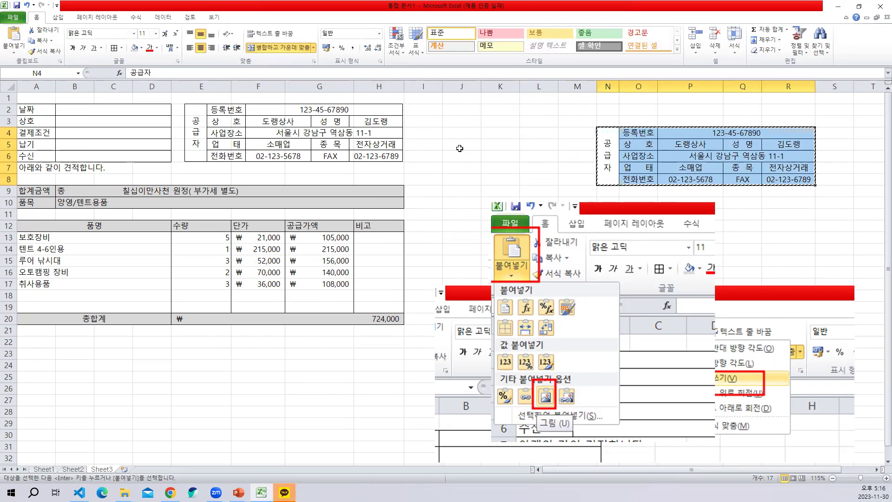
# Step: Merge and center cells A1:H1 above the quotation form and enter the title 견 적 서
pyautogui.click(244, 368)
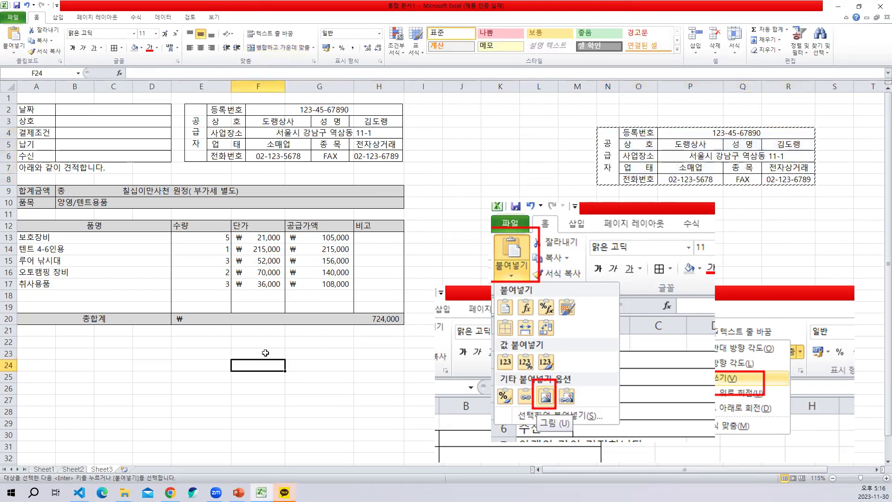
pyautogui.hotkey('ctrl', 'Home')
pyautogui.hotkey('shift', 'Right')
pyautogui.hotkey('shift', 'Right')
pyautogui.hotkey('shift', 'Right')
pyautogui.hotkey('shift', 'Right')
pyautogui.hotkey('shift', 'Right')
pyautogui.hotkey('shift', 'Right')
pyautogui.hotkey('shift', 'Right')
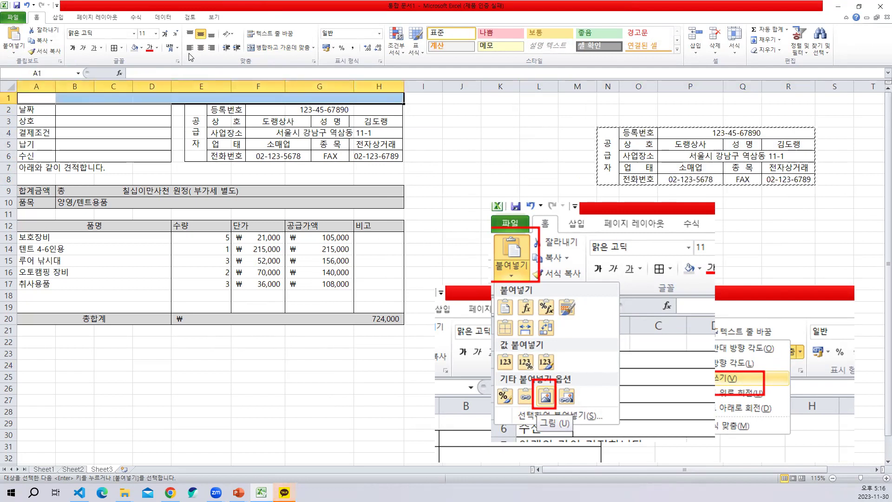
pyautogui.click(280, 48)
pyautogui.write('rus   wjr   tj')
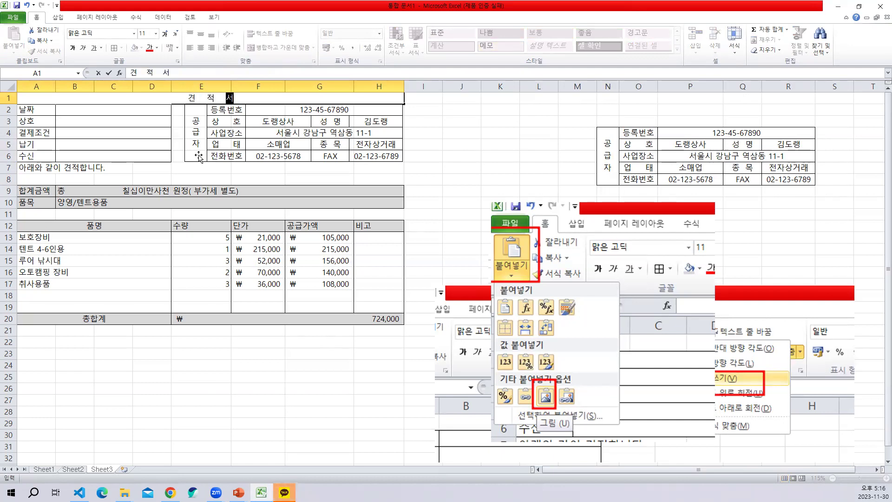
pyautogui.click(462, 155)
# Step: Enlarge the 견 적 서 title in row 1 to 18 pt and make it bold
pyautogui.click(202, 99)
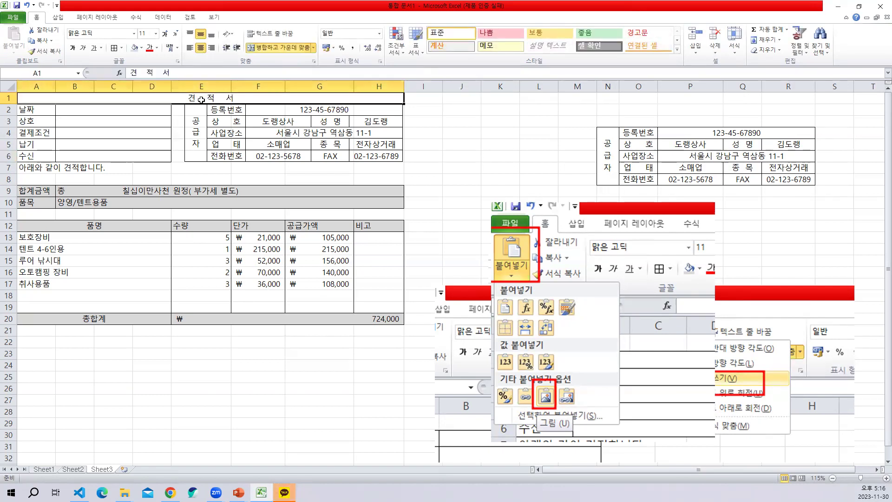
pyautogui.click(165, 33)
pyautogui.click(165, 33)
pyautogui.click(164, 34)
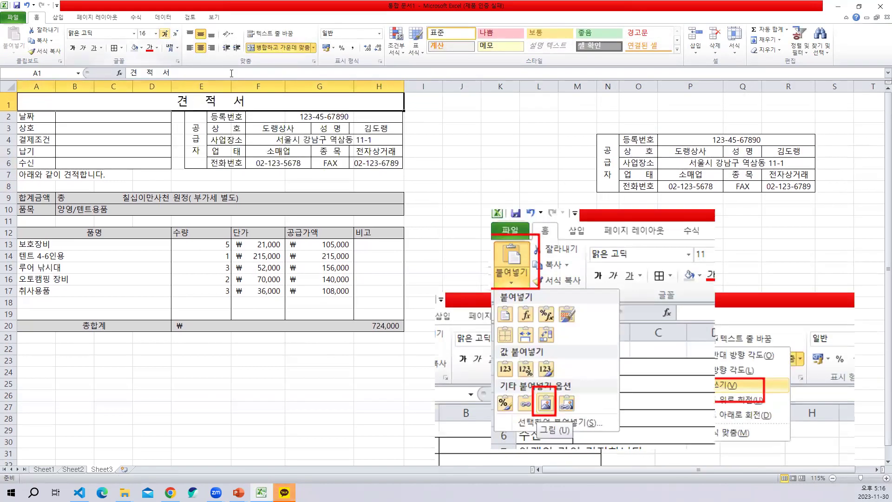
pyautogui.click(72, 47)
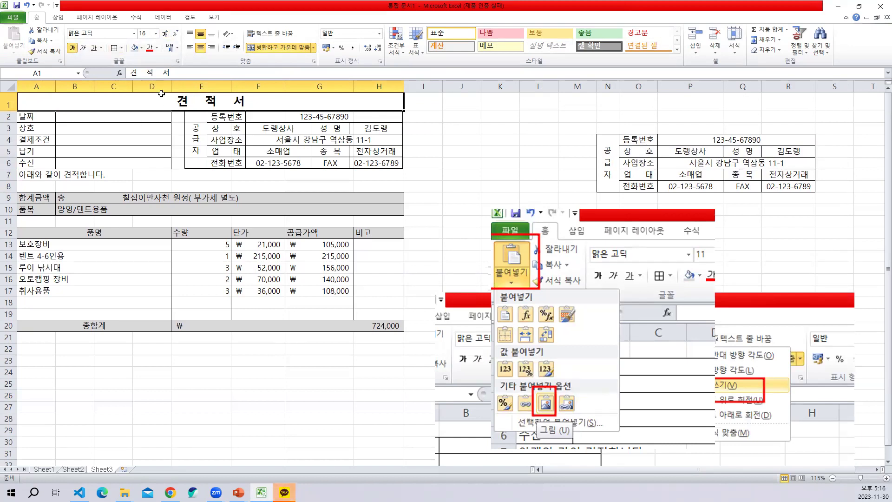
pyautogui.click(165, 33)
# Step: Insert extra spaces between the characters of the 견 적 서 title to spread it wider
pyautogui.doubleClick(200, 103)
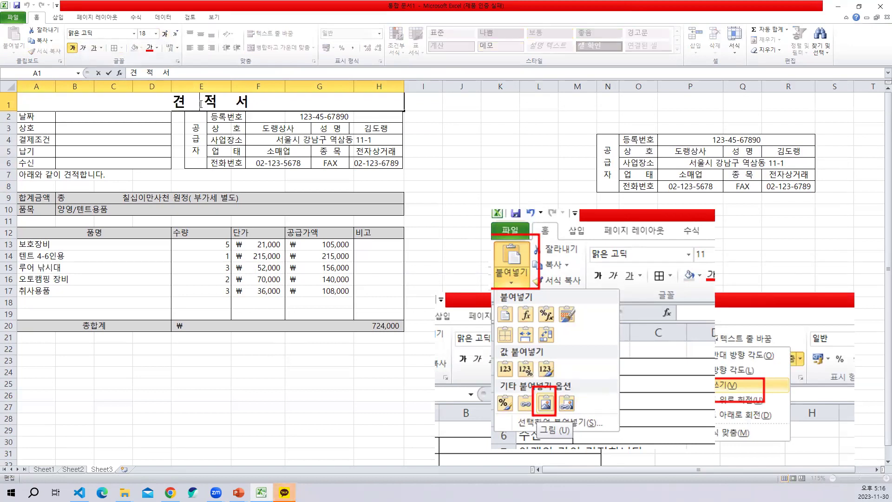
pyautogui.click(232, 103)
pyautogui.click(569, 201)
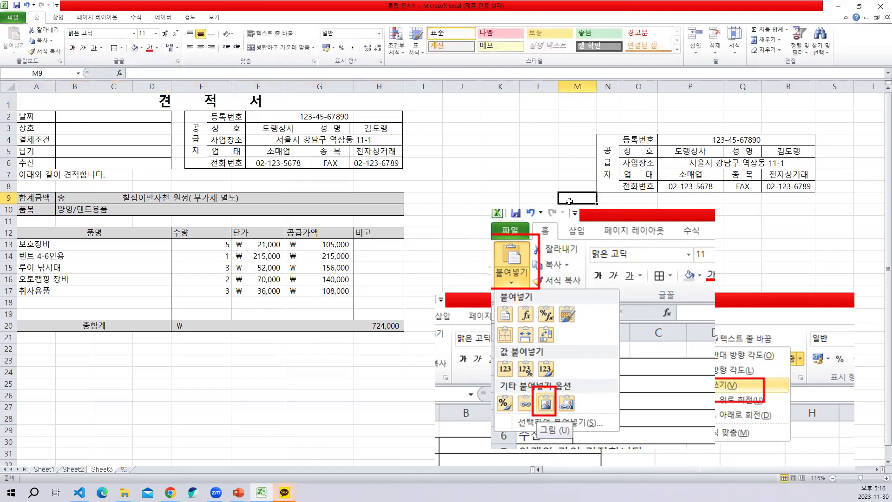